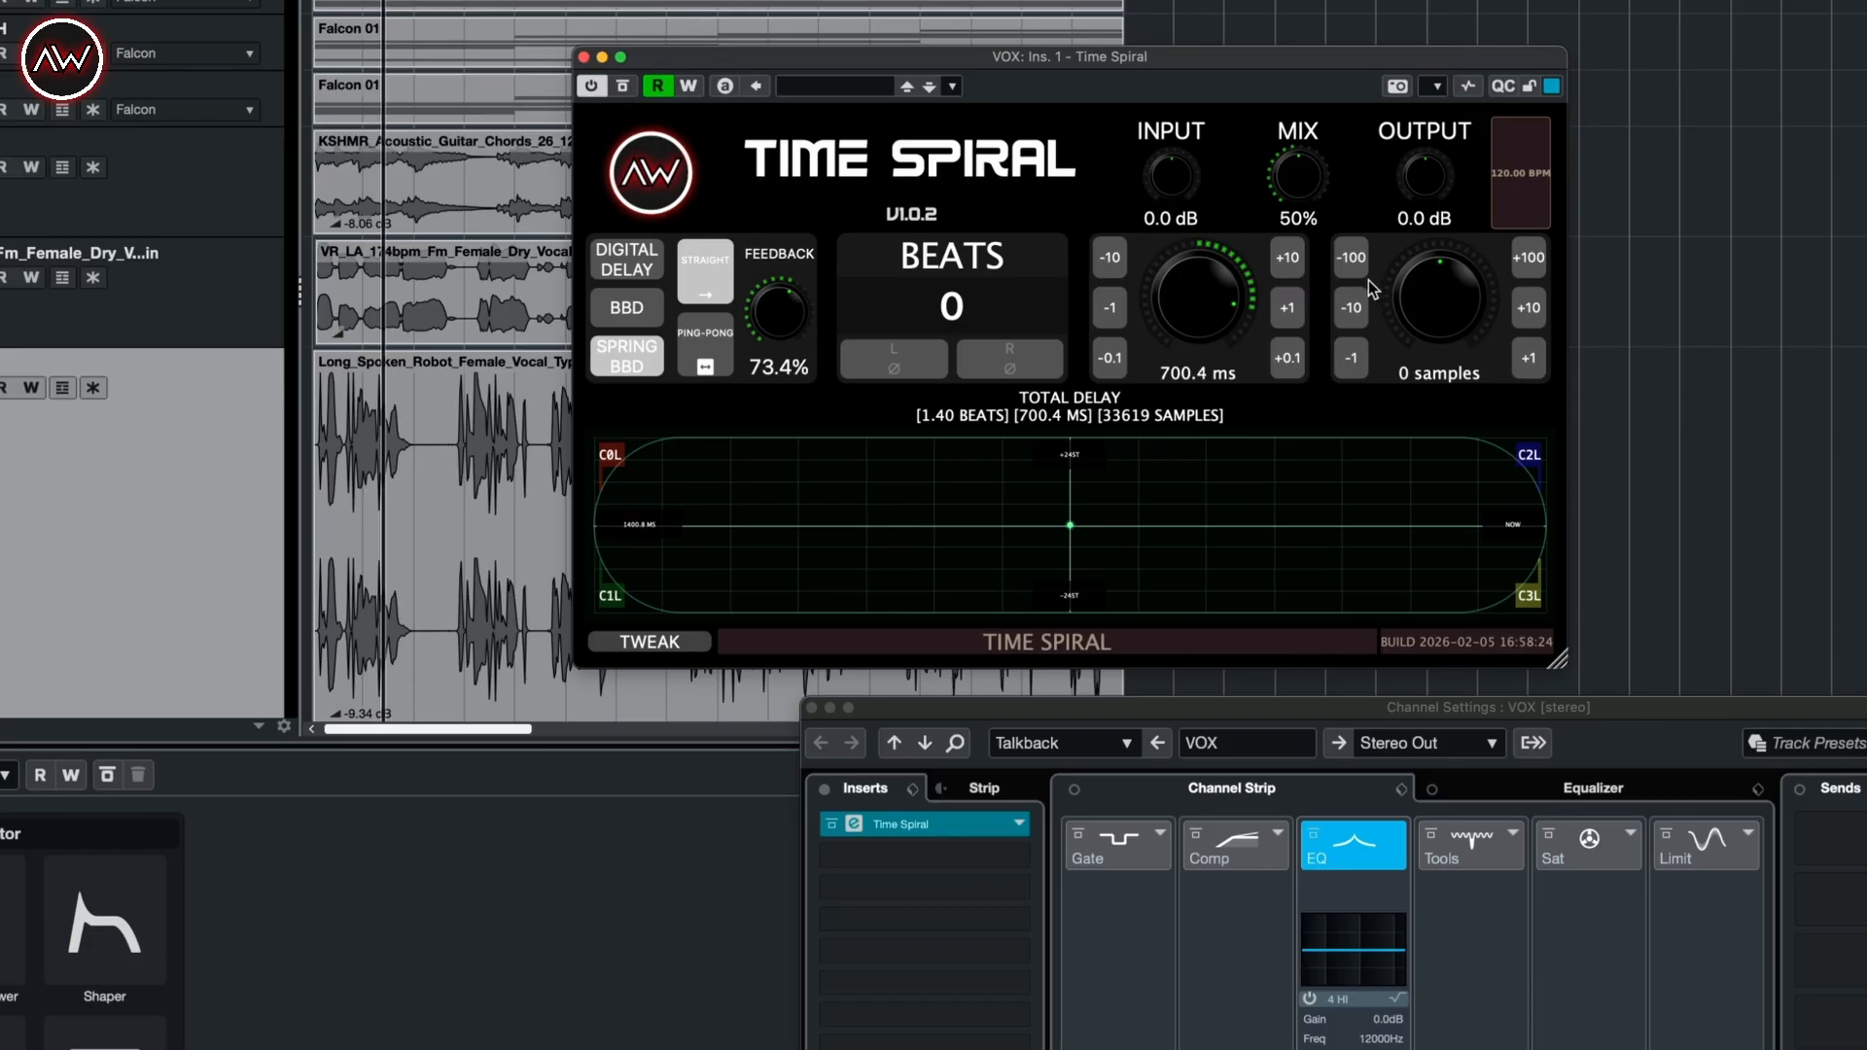
- Set the tempo-synced delay to 1/4 beat and briefly try the millisecond and sample offset controls
{"action": "left_click", "coordinate": [958, 312]}
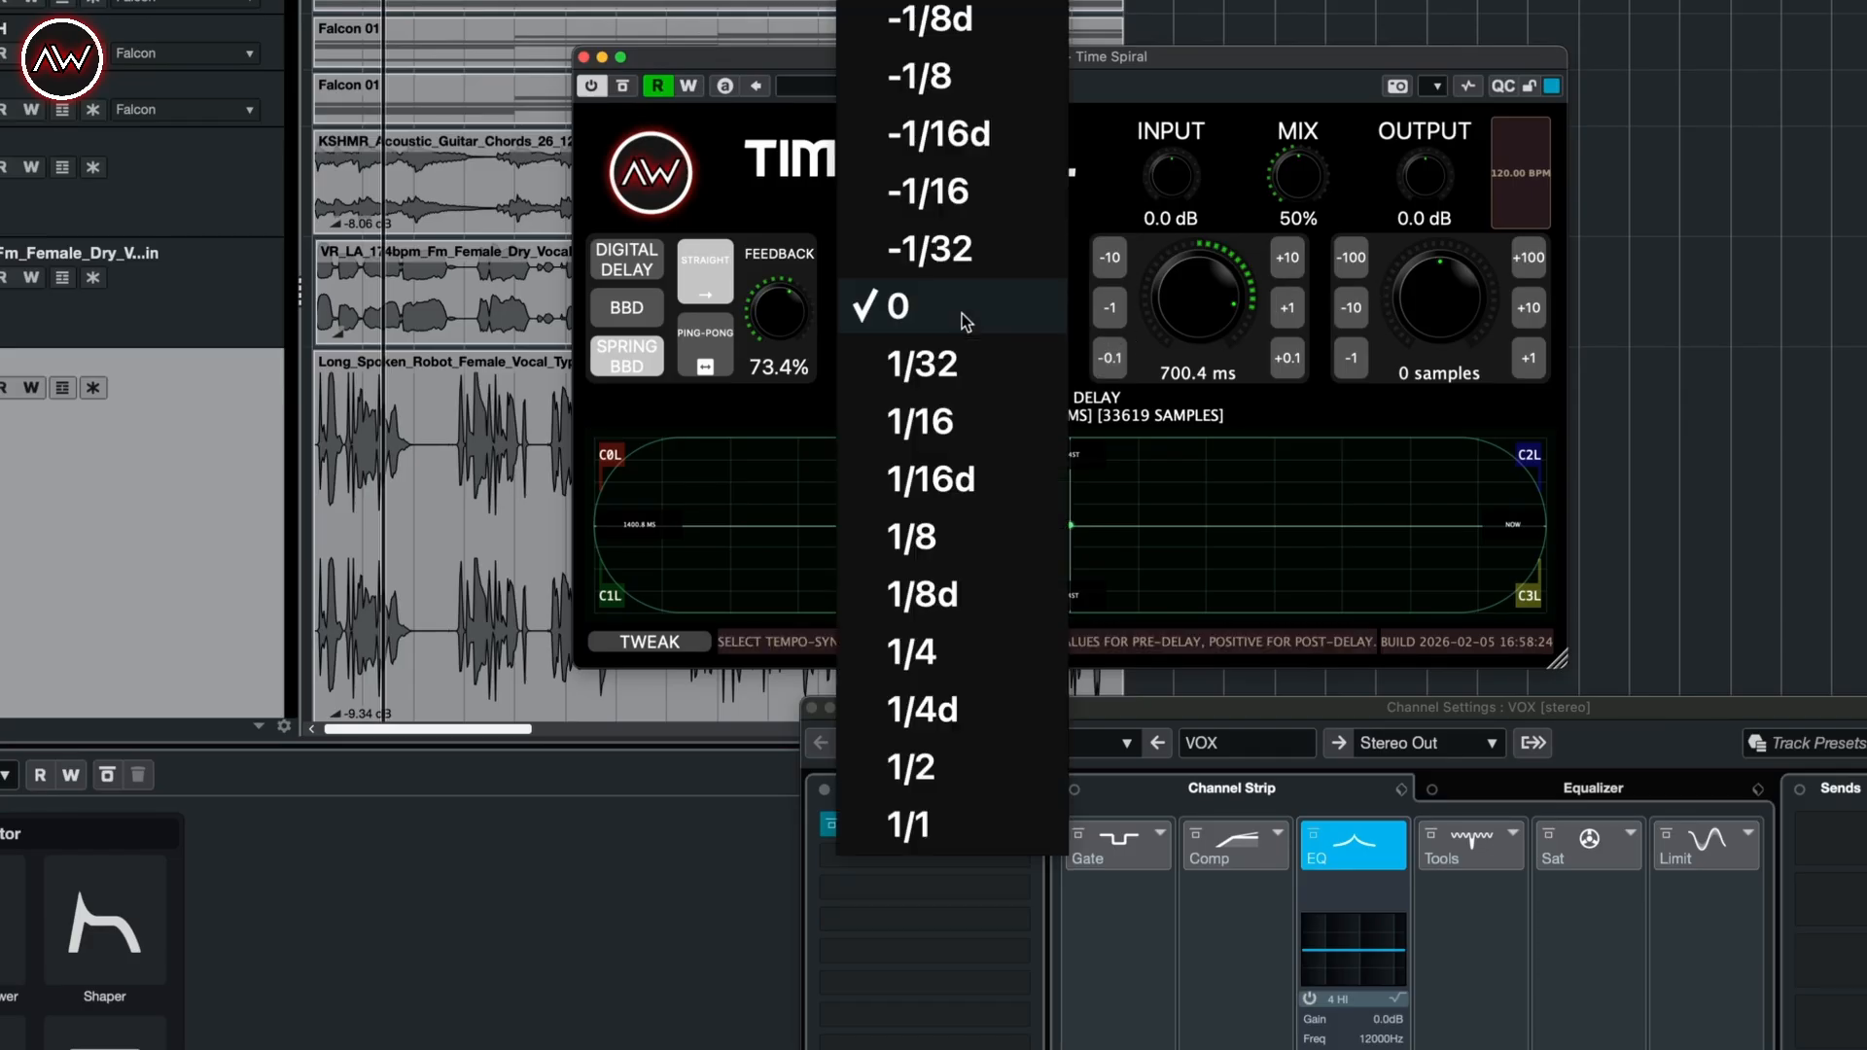
{"action": "left_click", "coordinate": [919, 649]}
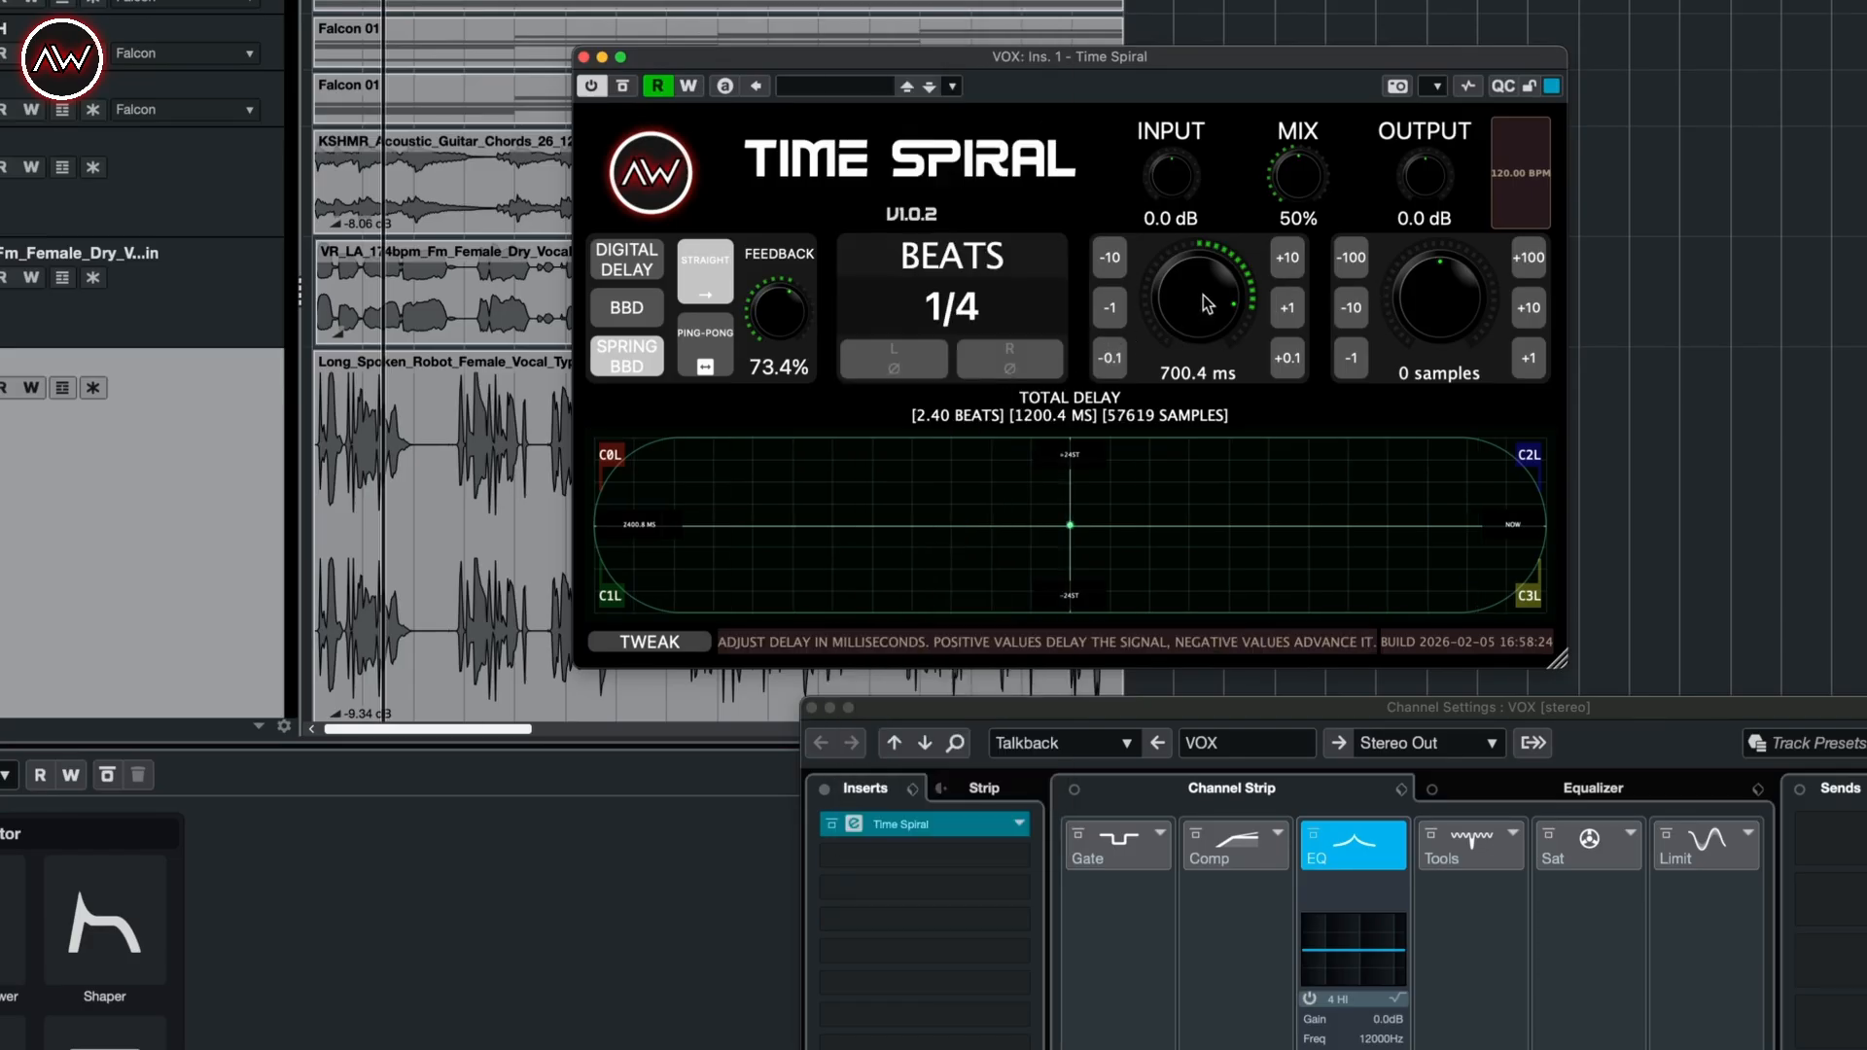
{"action": "mouse_move", "coordinate": [1204, 291]}
{"action": "left_mouse_down"}
{"action": "mouse_move", "coordinate": [1188, 394]}
{"action": "mouse_move", "coordinate": [1208, 288]}
{"action": "left_mouse_up"}
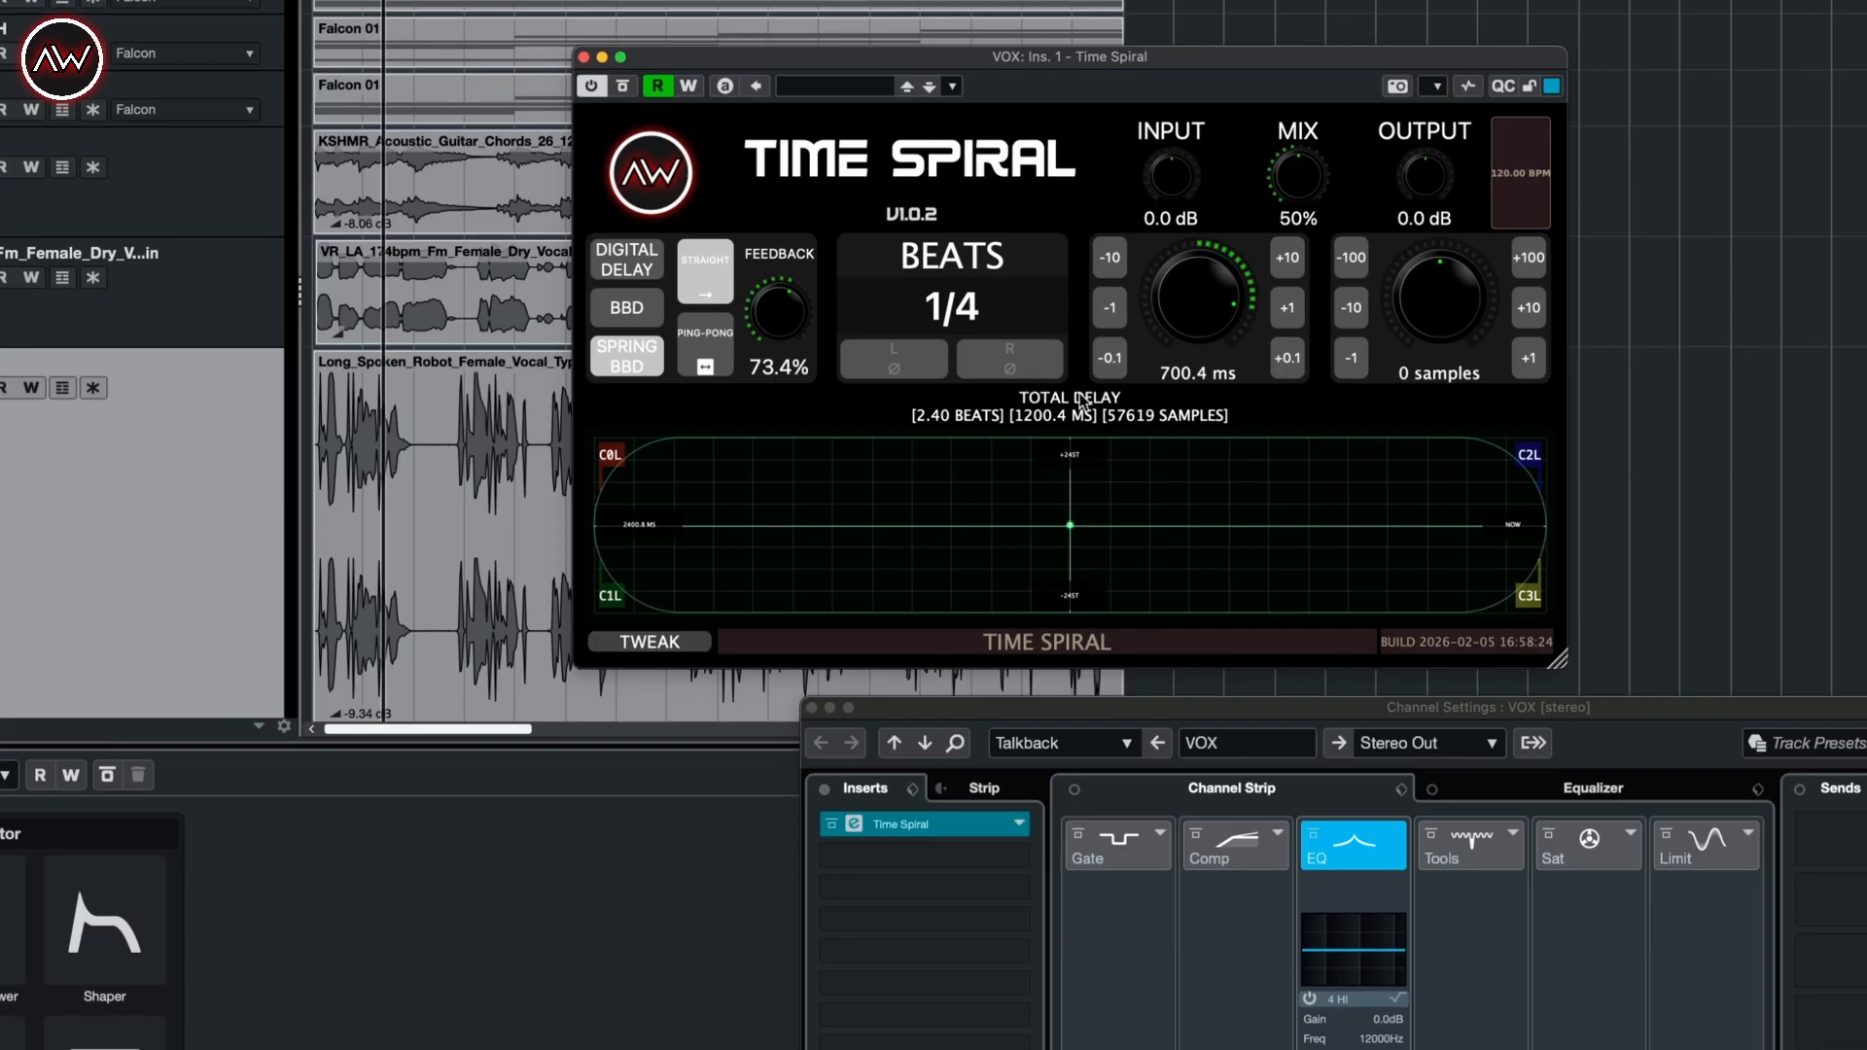
{"action": "mouse_move", "coordinate": [1480, 288]}
{"action": "left_mouse_down"}
{"action": "mouse_move", "coordinate": [1459, 379]}
{"action": "mouse_move", "coordinate": [1456, 315]}
{"action": "left_mouse_up"}
{"action": "double_click", "coordinate": [1456, 313]}
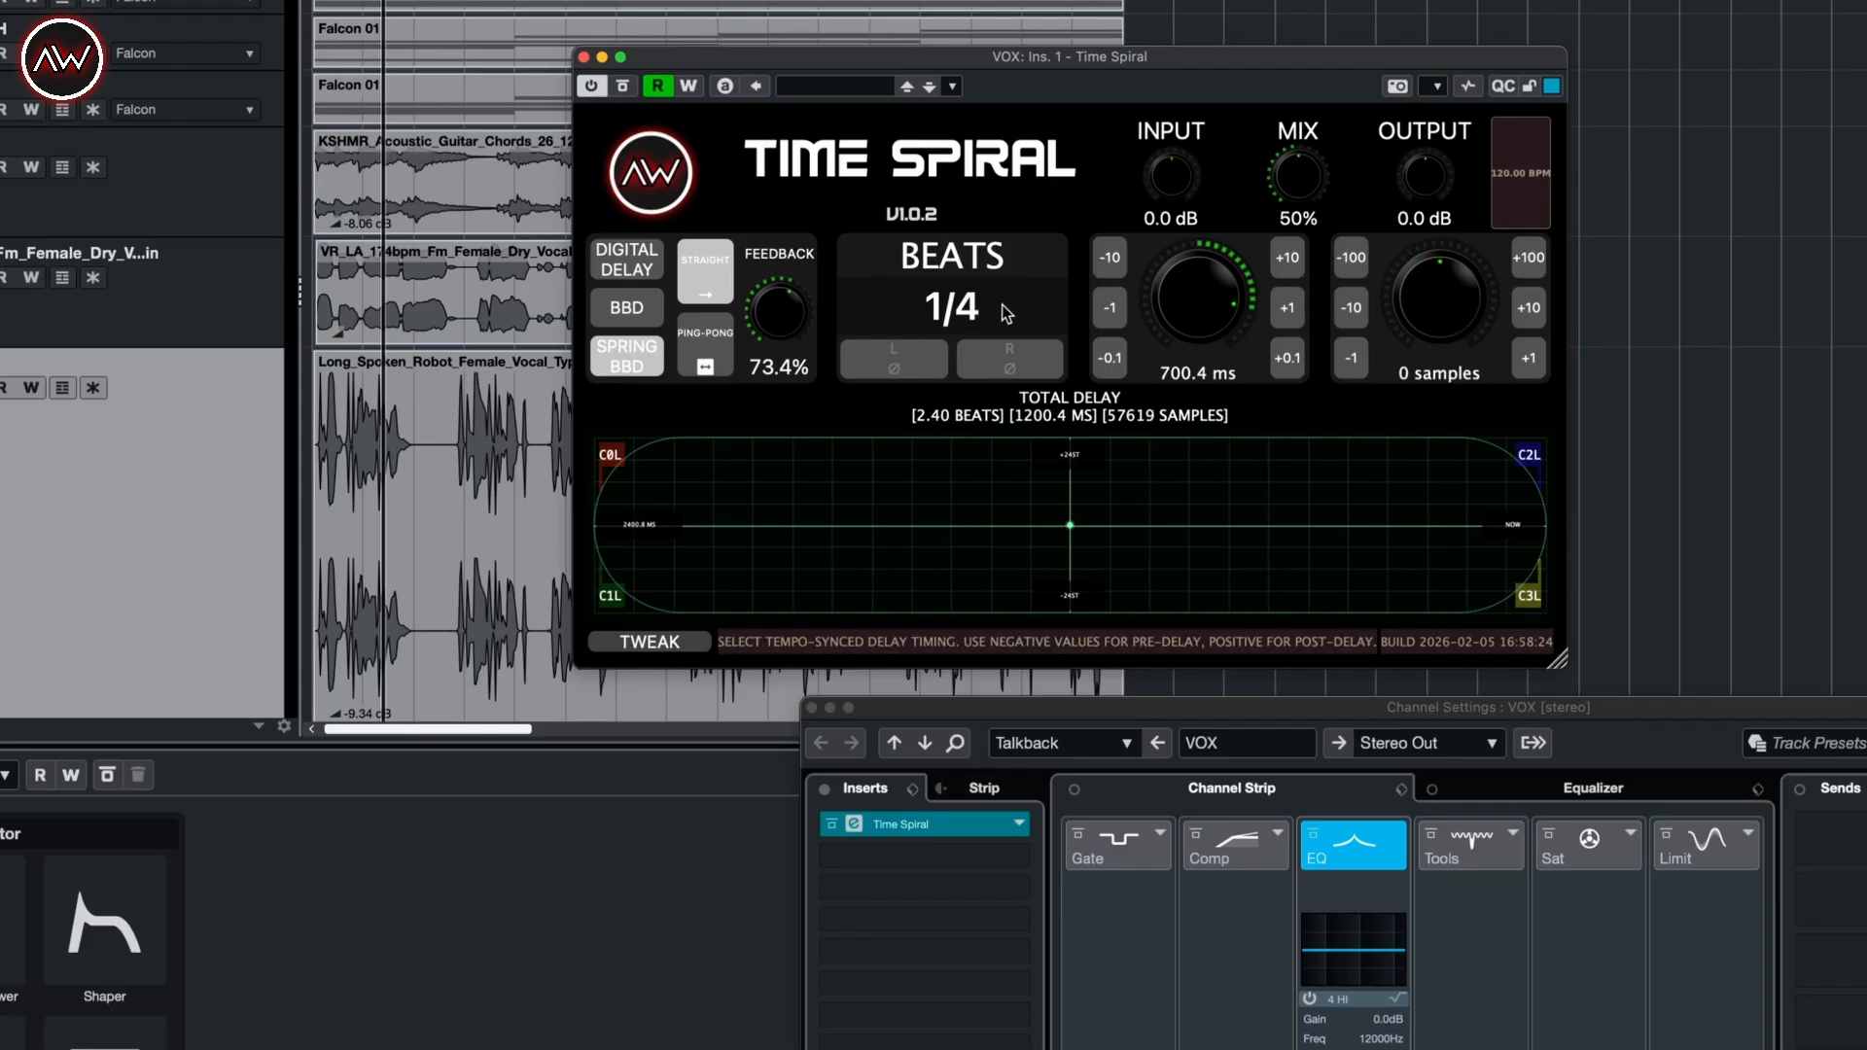
{"action": "left_click_drag", "start_coordinate": [1422, 310], "coordinate": [1425, 300]}
{"action": "double_click", "coordinate": [1425, 299]}
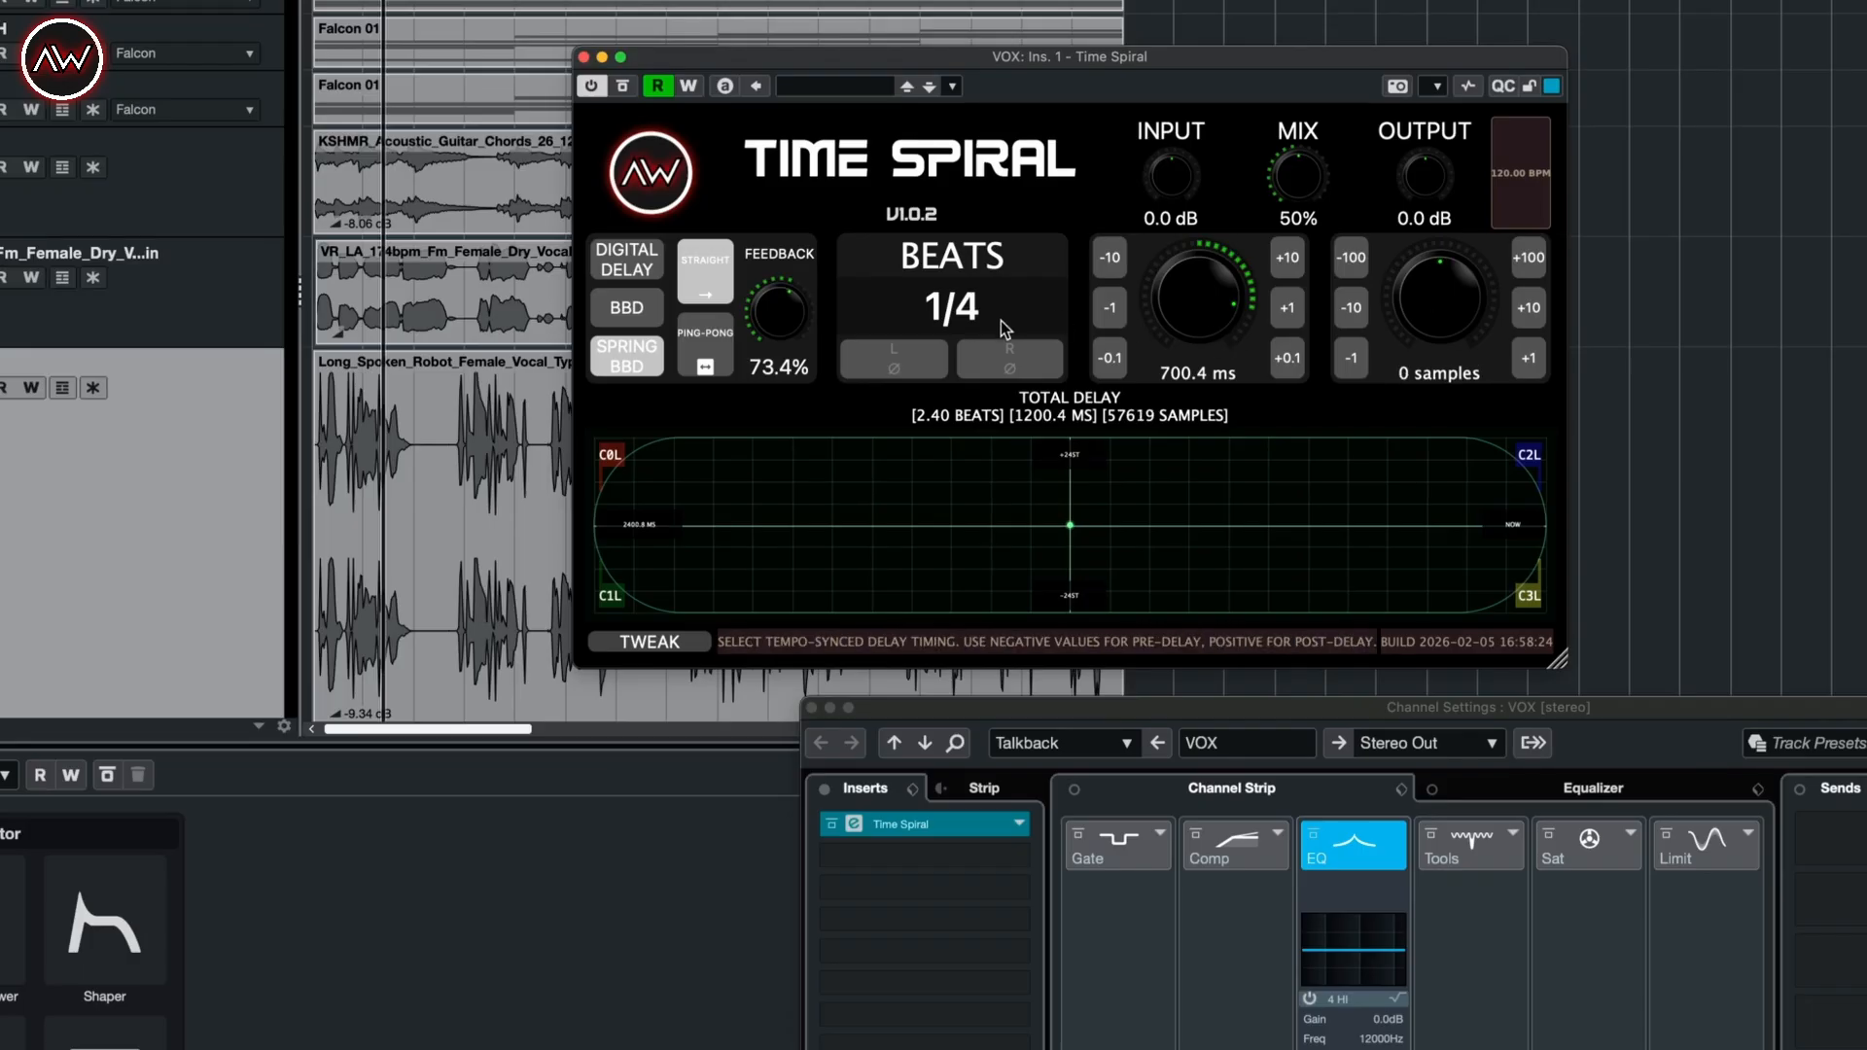
- Show the Tweak settings and step through the Digital Delay, BBD and Spring BBD modes
{"action": "left_click", "coordinate": [630, 278]}
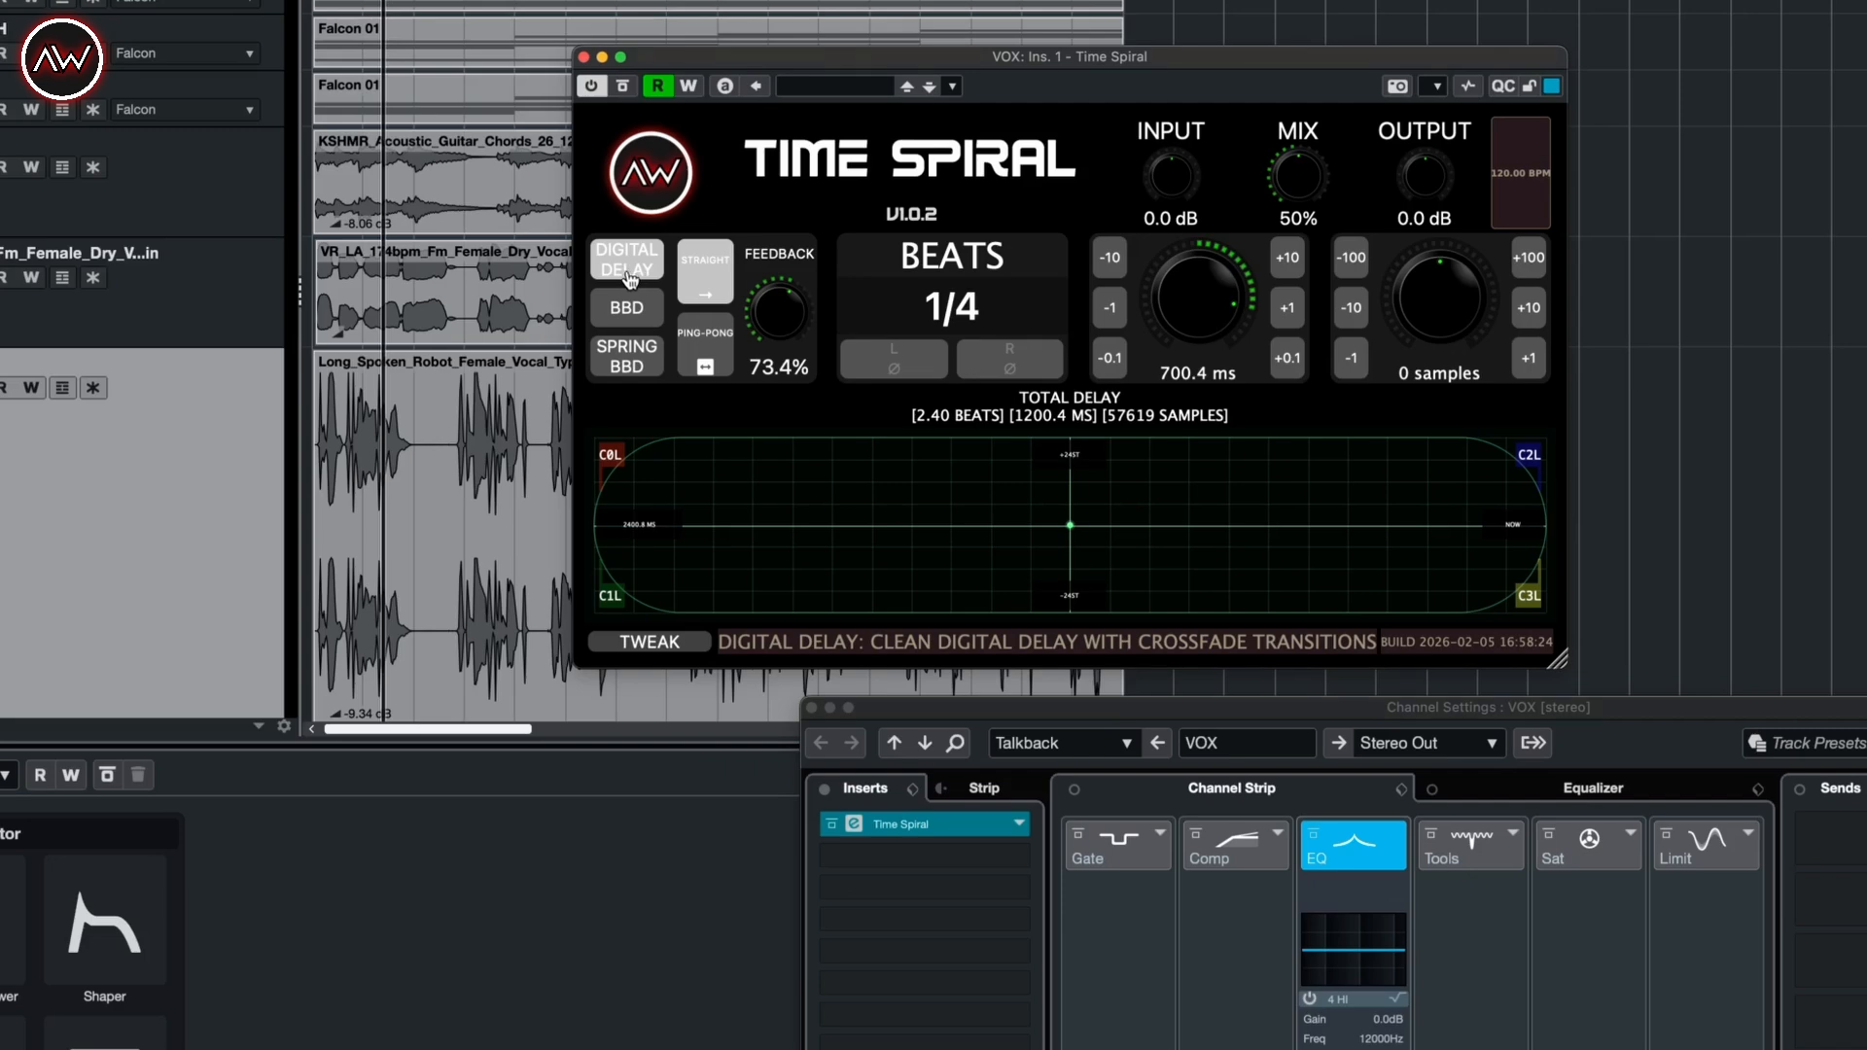
{"action": "left_click", "coordinate": [650, 643]}
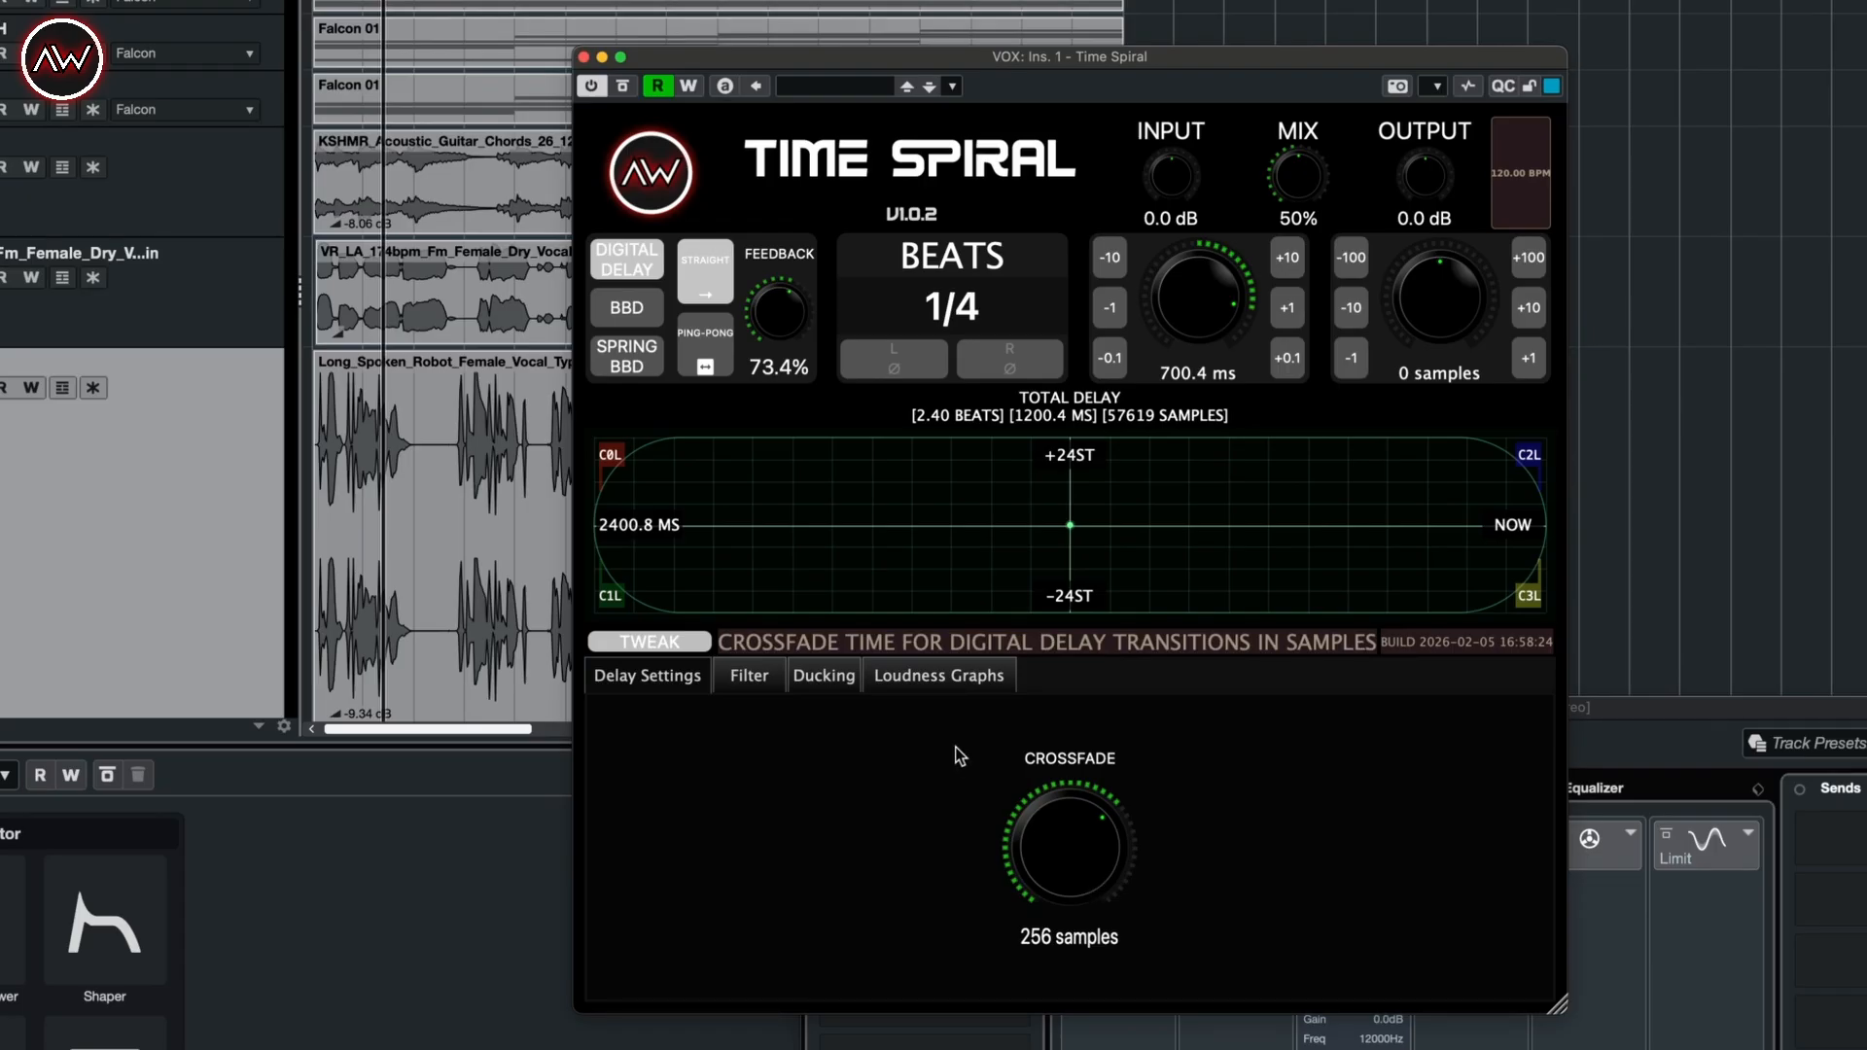
{"action": "left_click", "coordinate": [640, 310]}
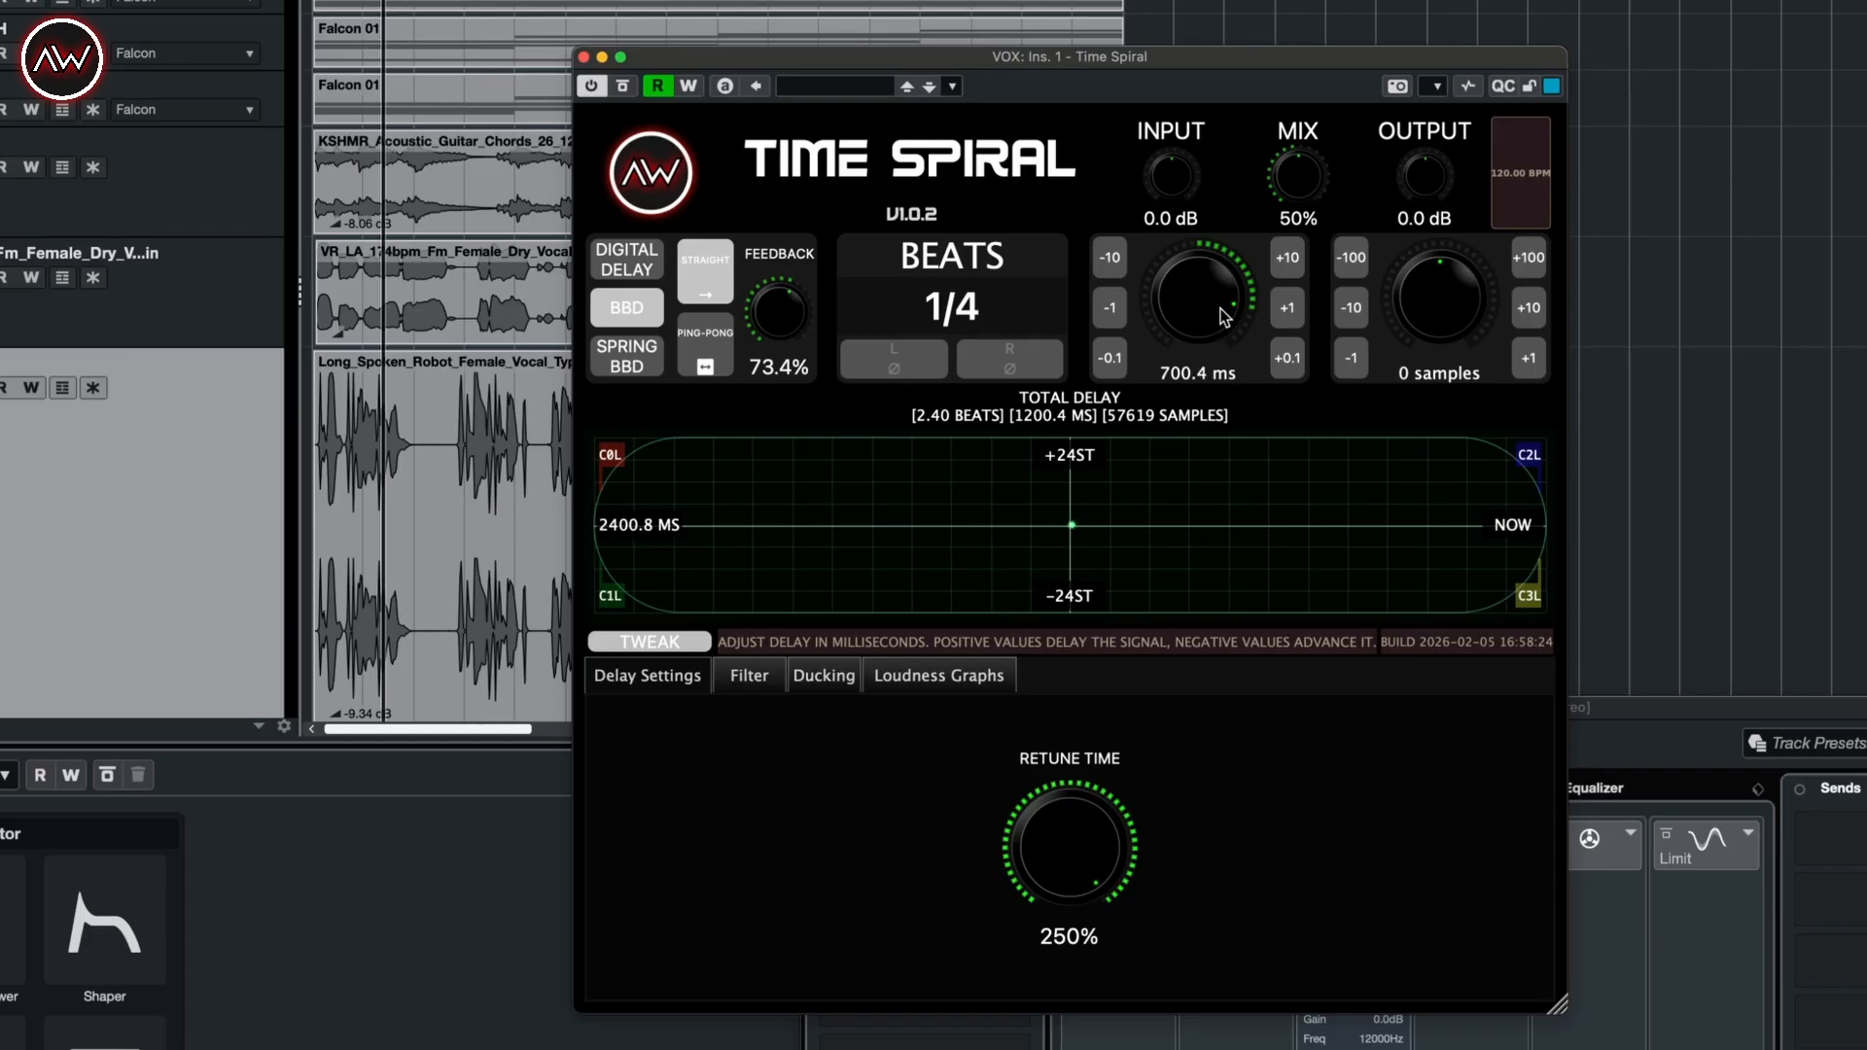
{"action": "left_click", "coordinate": [638, 375]}
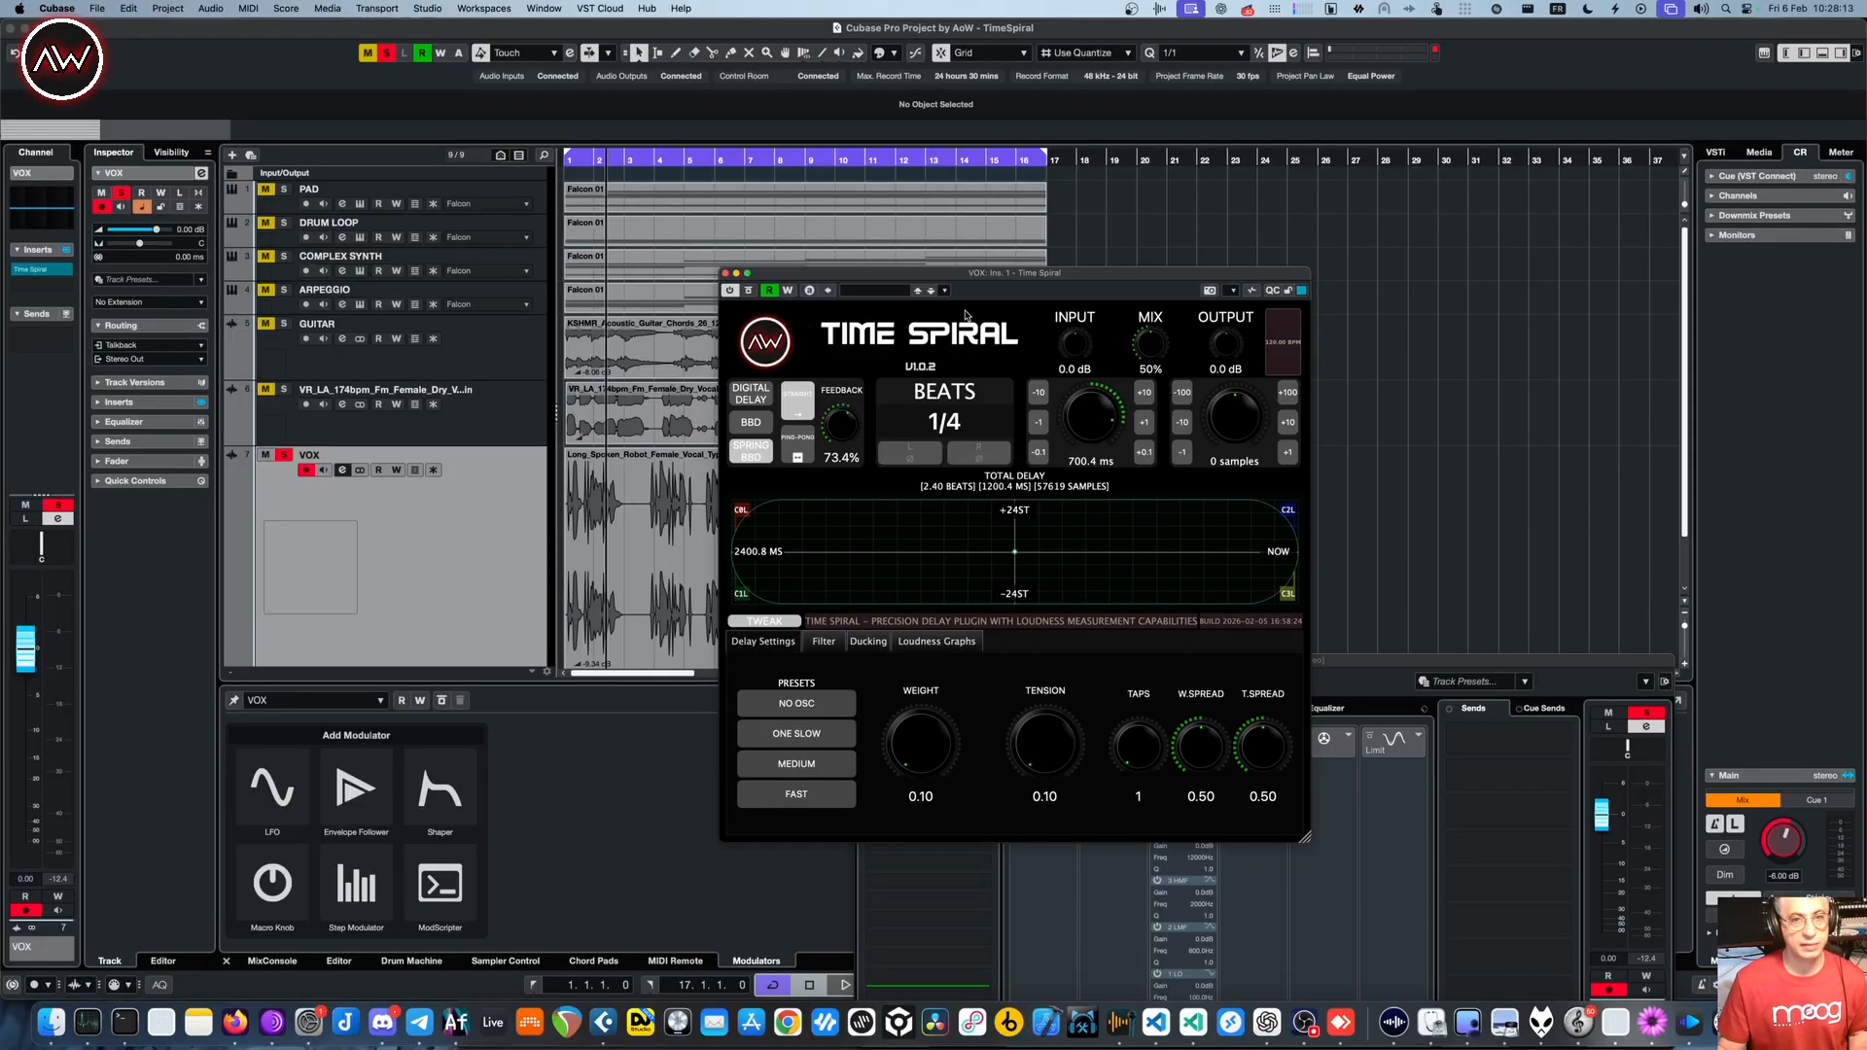
- Bypass Time Spiral to hear the dry VOX track, move its window aside and select Digital Delay mode
{"action": "left_click", "coordinate": [729, 291]}
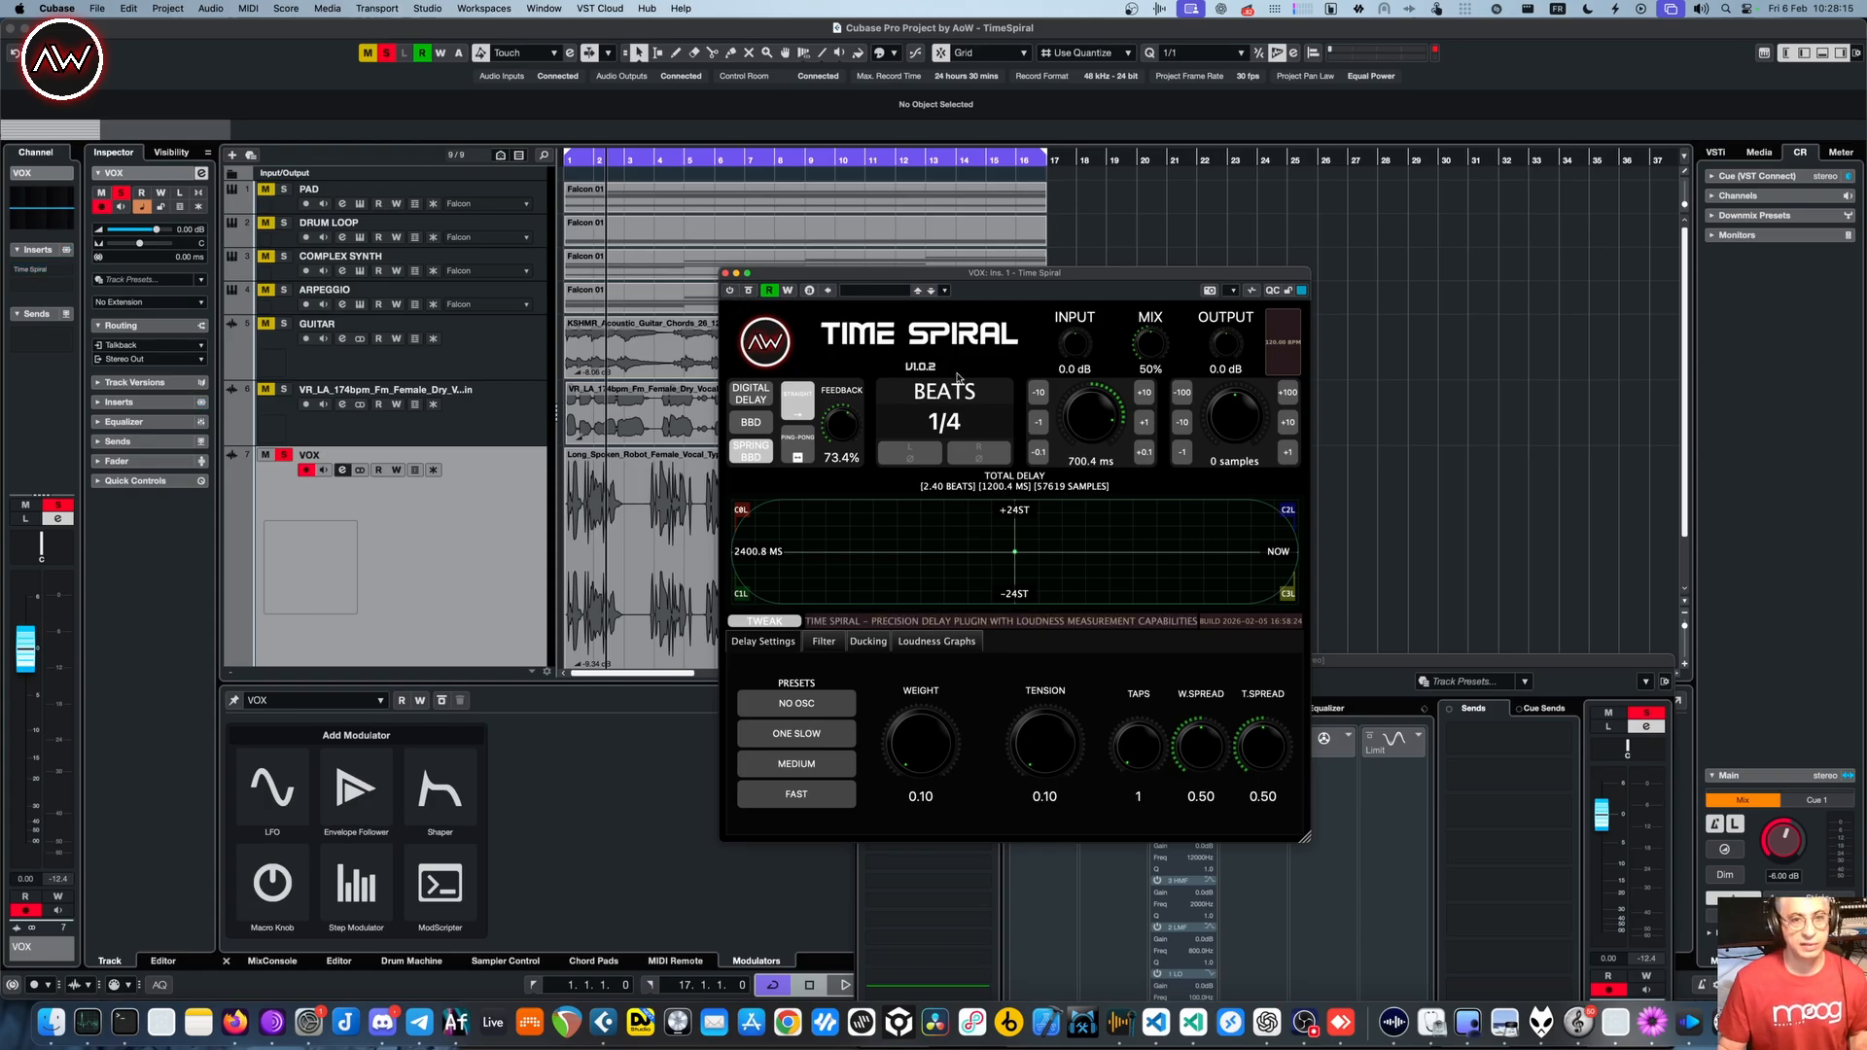
{"action": "left_click_drag", "start_coordinate": [965, 289], "coordinate": [1077, 263]}
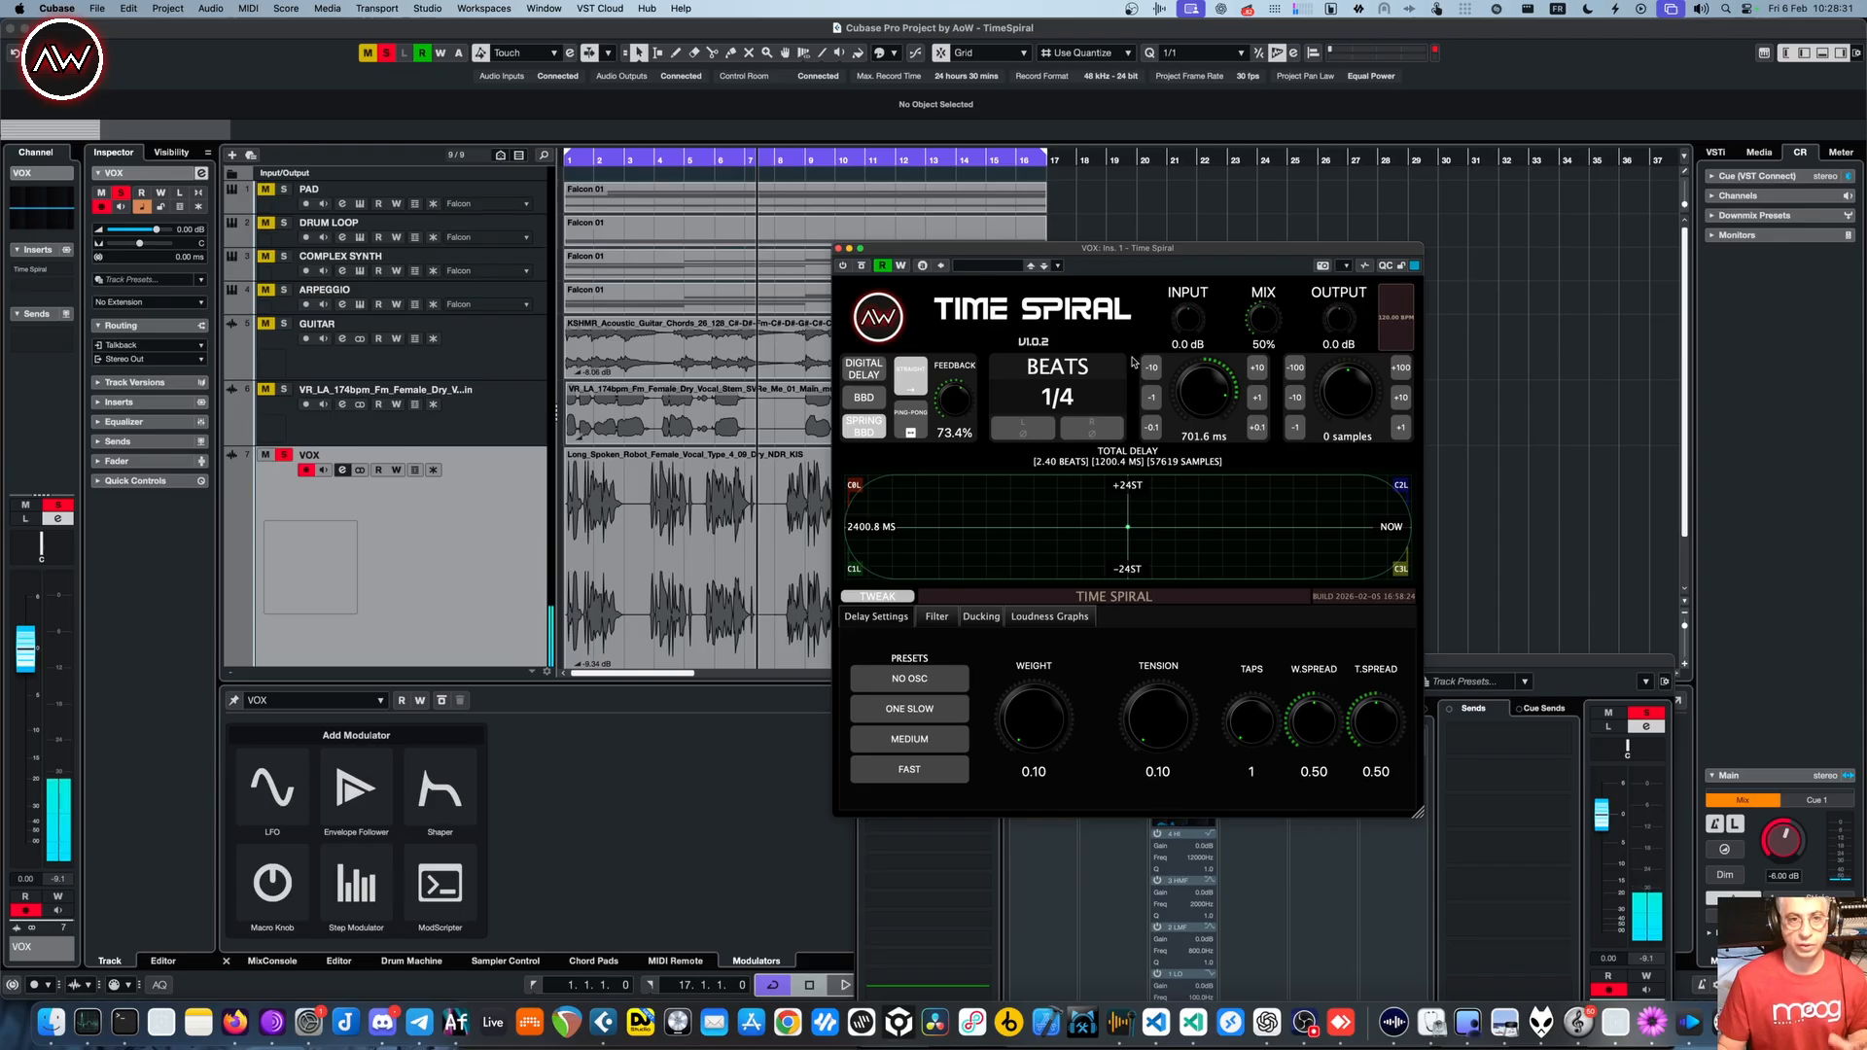
{"action": "left_click", "coordinate": [873, 374]}
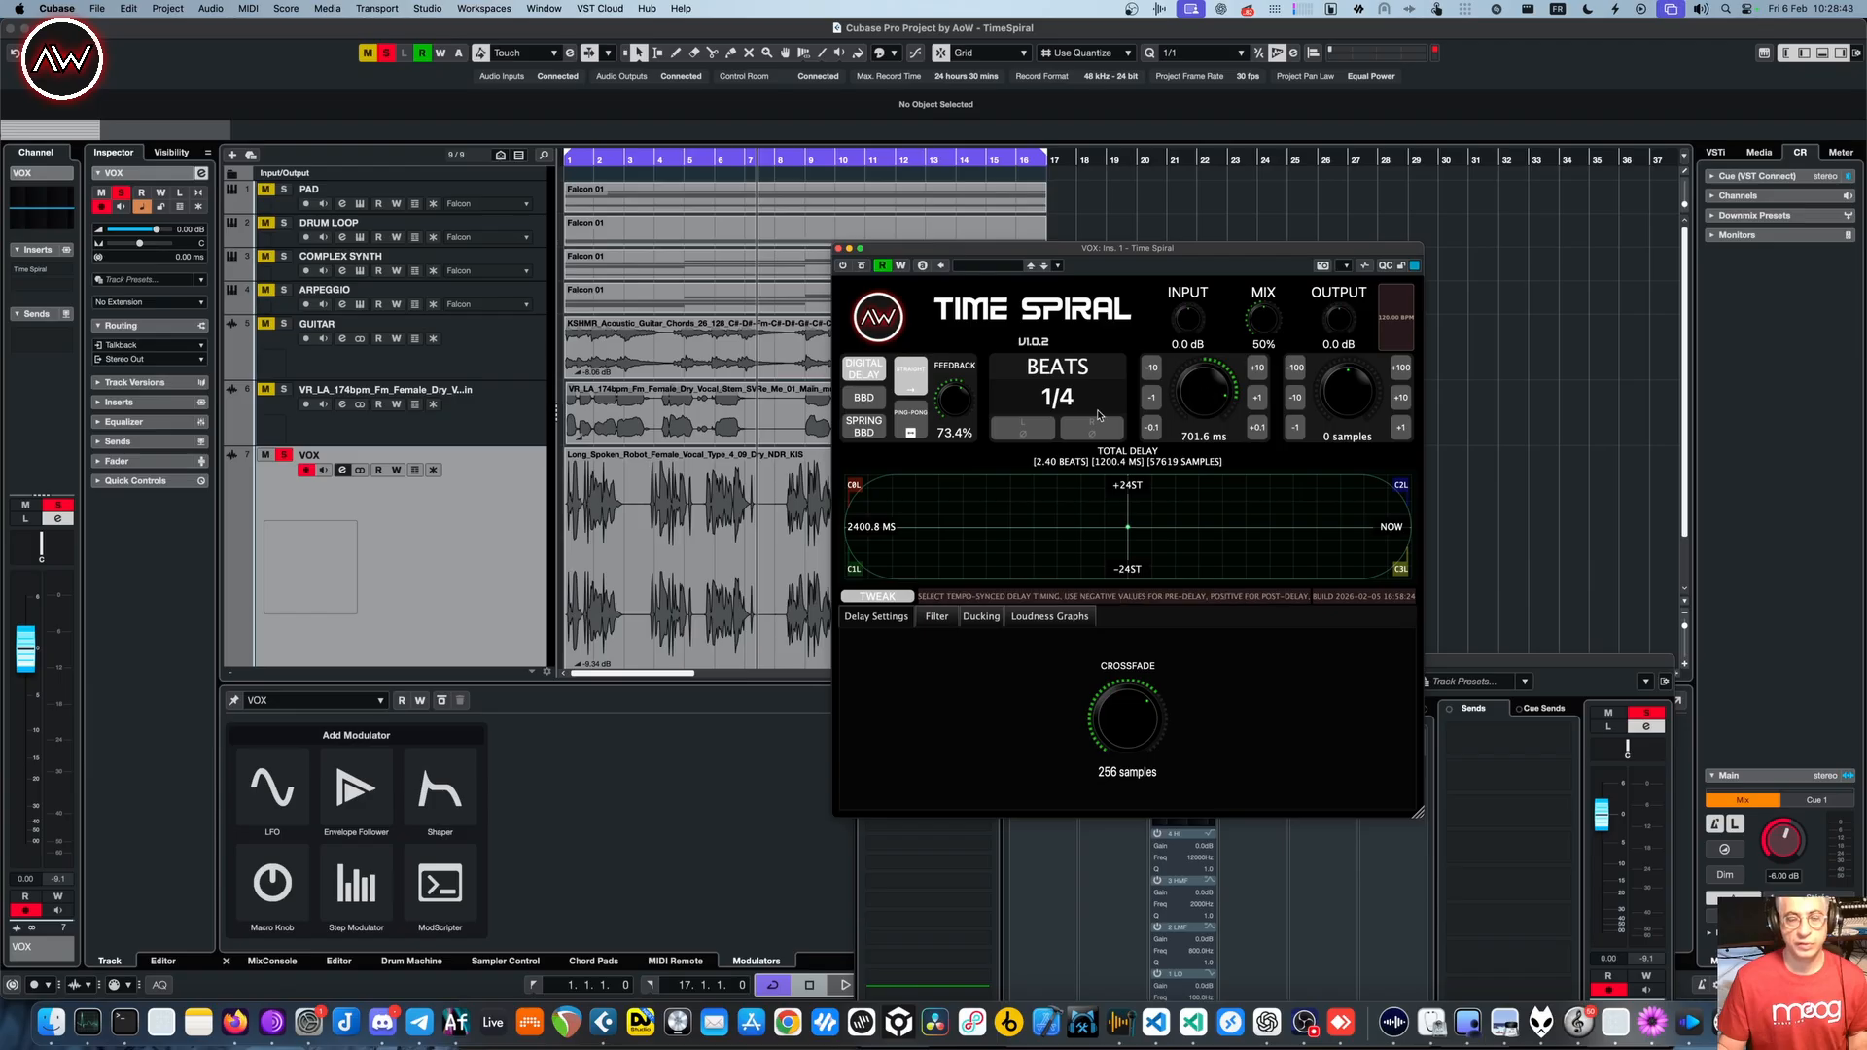
- Audition the VOX track in Digital Delay mode while varying the millisecond delay, ending at about 175 ms
{"action": "key", "text": "space"}
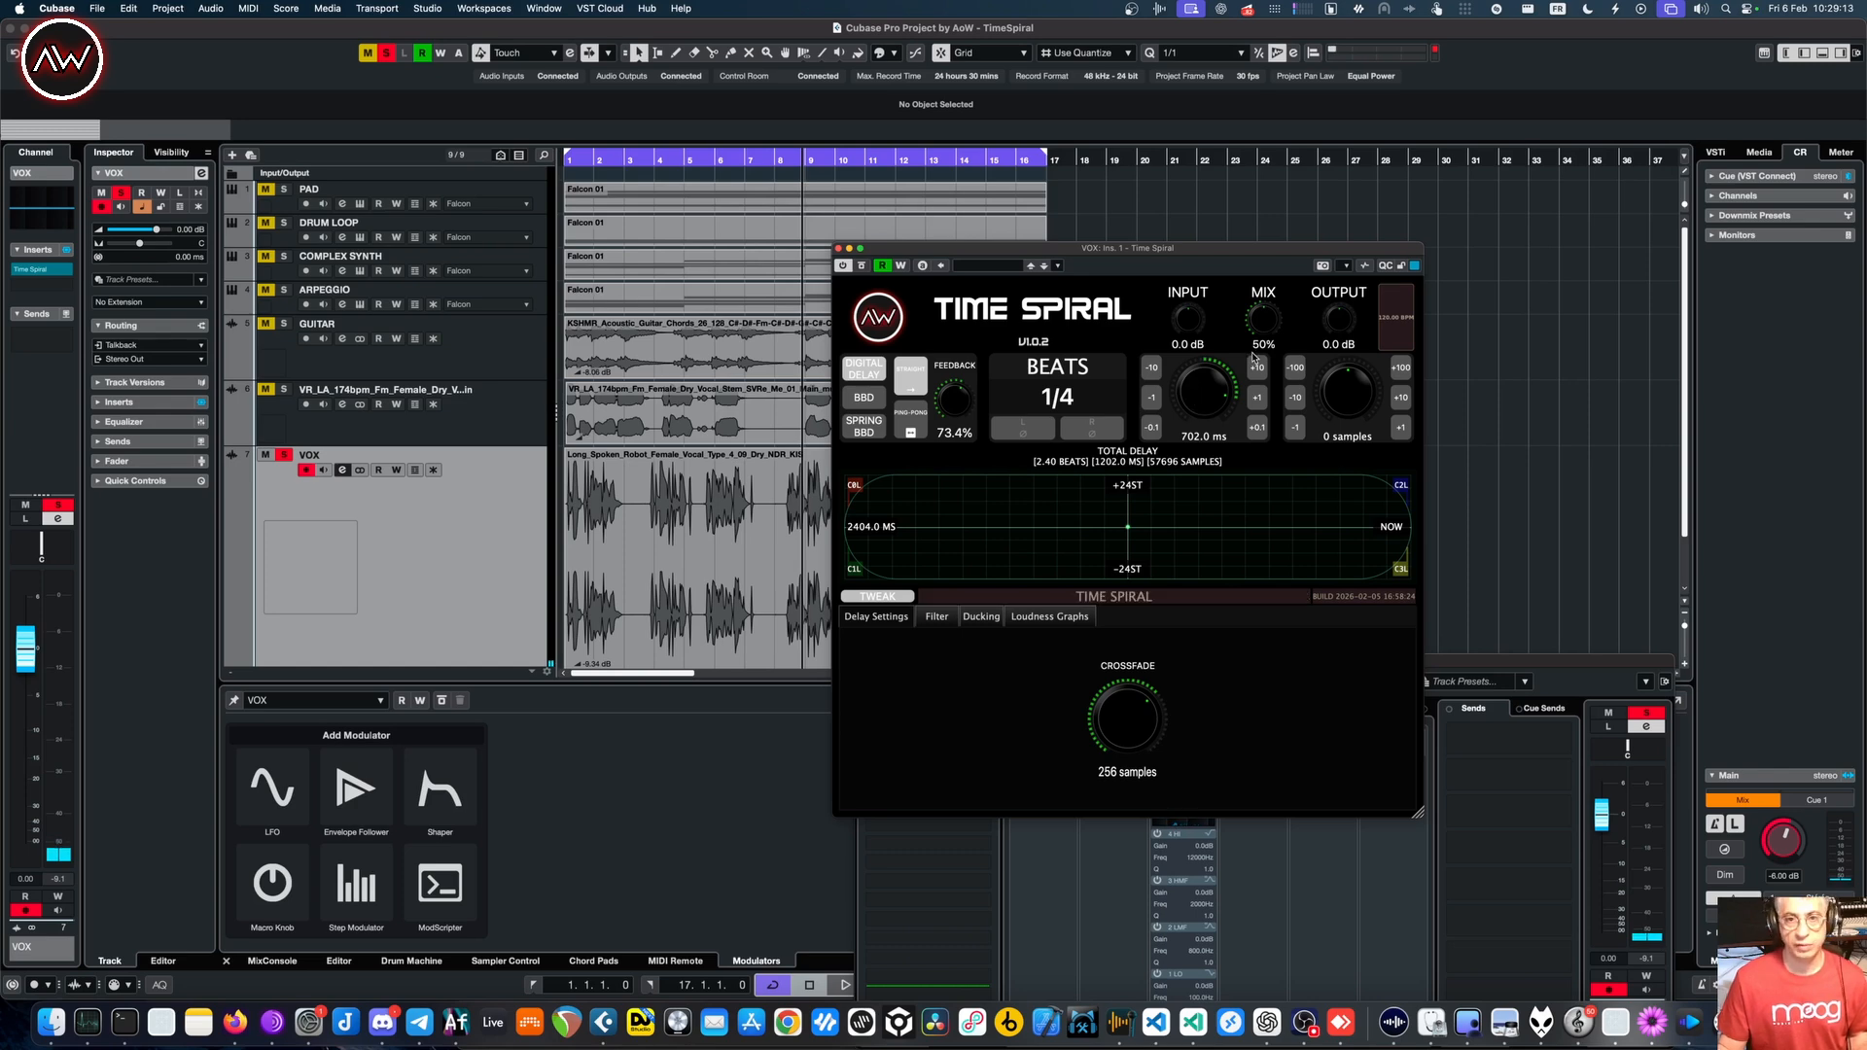
{"action": "key", "text": "space"}
{"action": "scroll", "coordinate": [1215, 379], "scroll_direction": "down", "scroll_amount": 1}
{"action": "mouse_move", "coordinate": [1215, 379]}
{"action": "left_mouse_down"}
{"action": "mouse_move", "coordinate": [1211, 426]}
{"action": "mouse_move", "coordinate": [1210, 390]}
{"action": "left_mouse_up"}
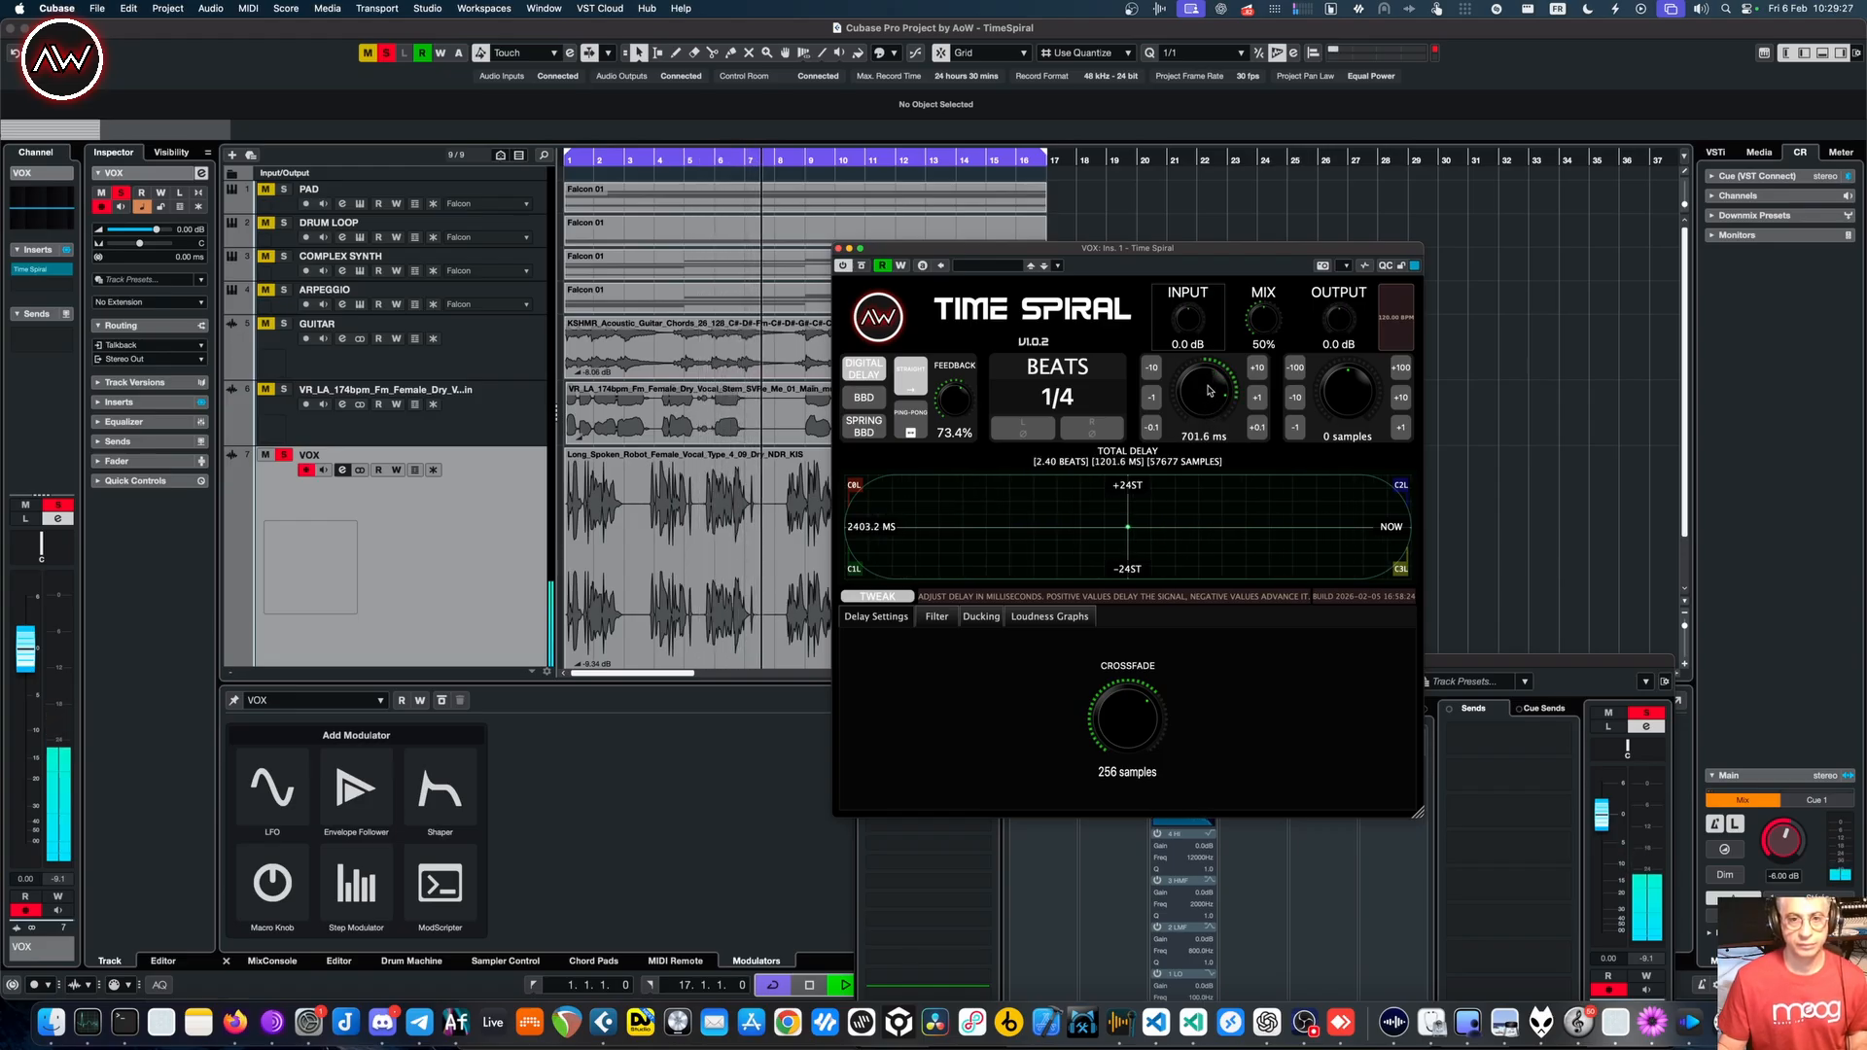
{"action": "scroll", "coordinate": [426, 529], "scroll_direction": "down", "scroll_amount": 2}
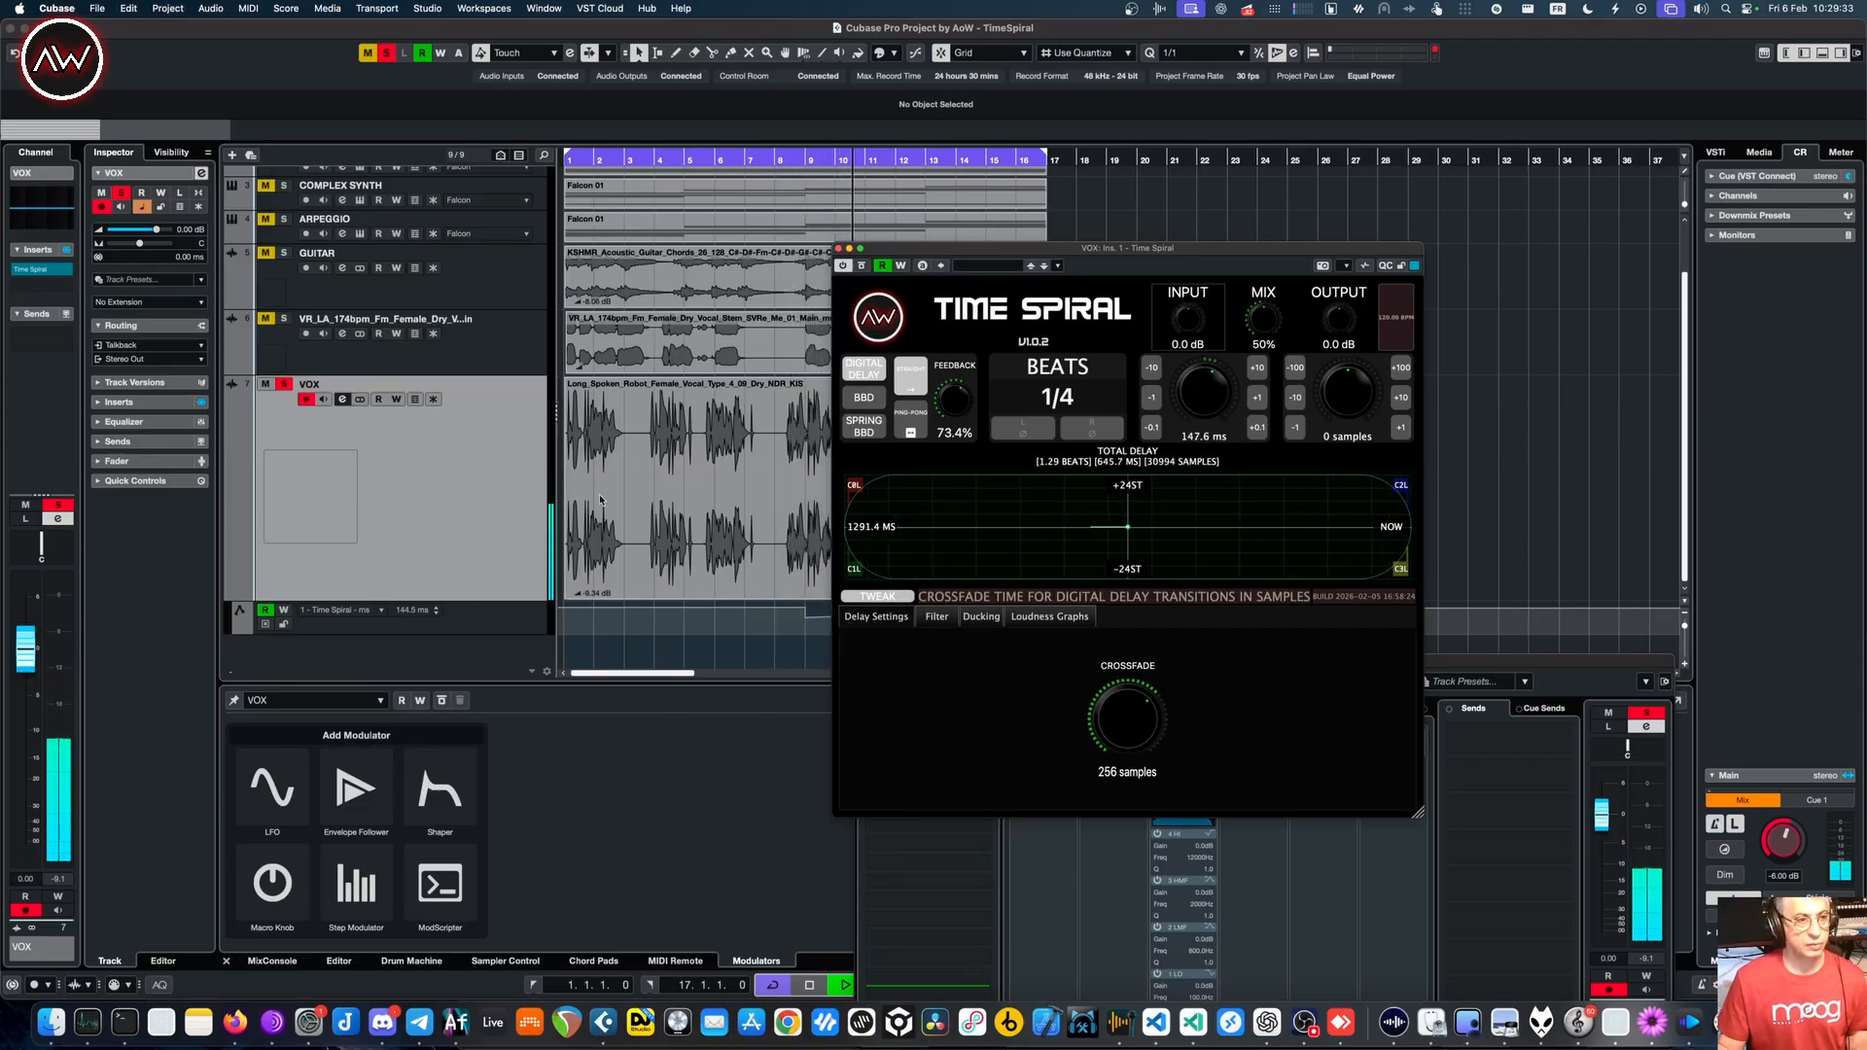
{"action": "key", "text": "space"}
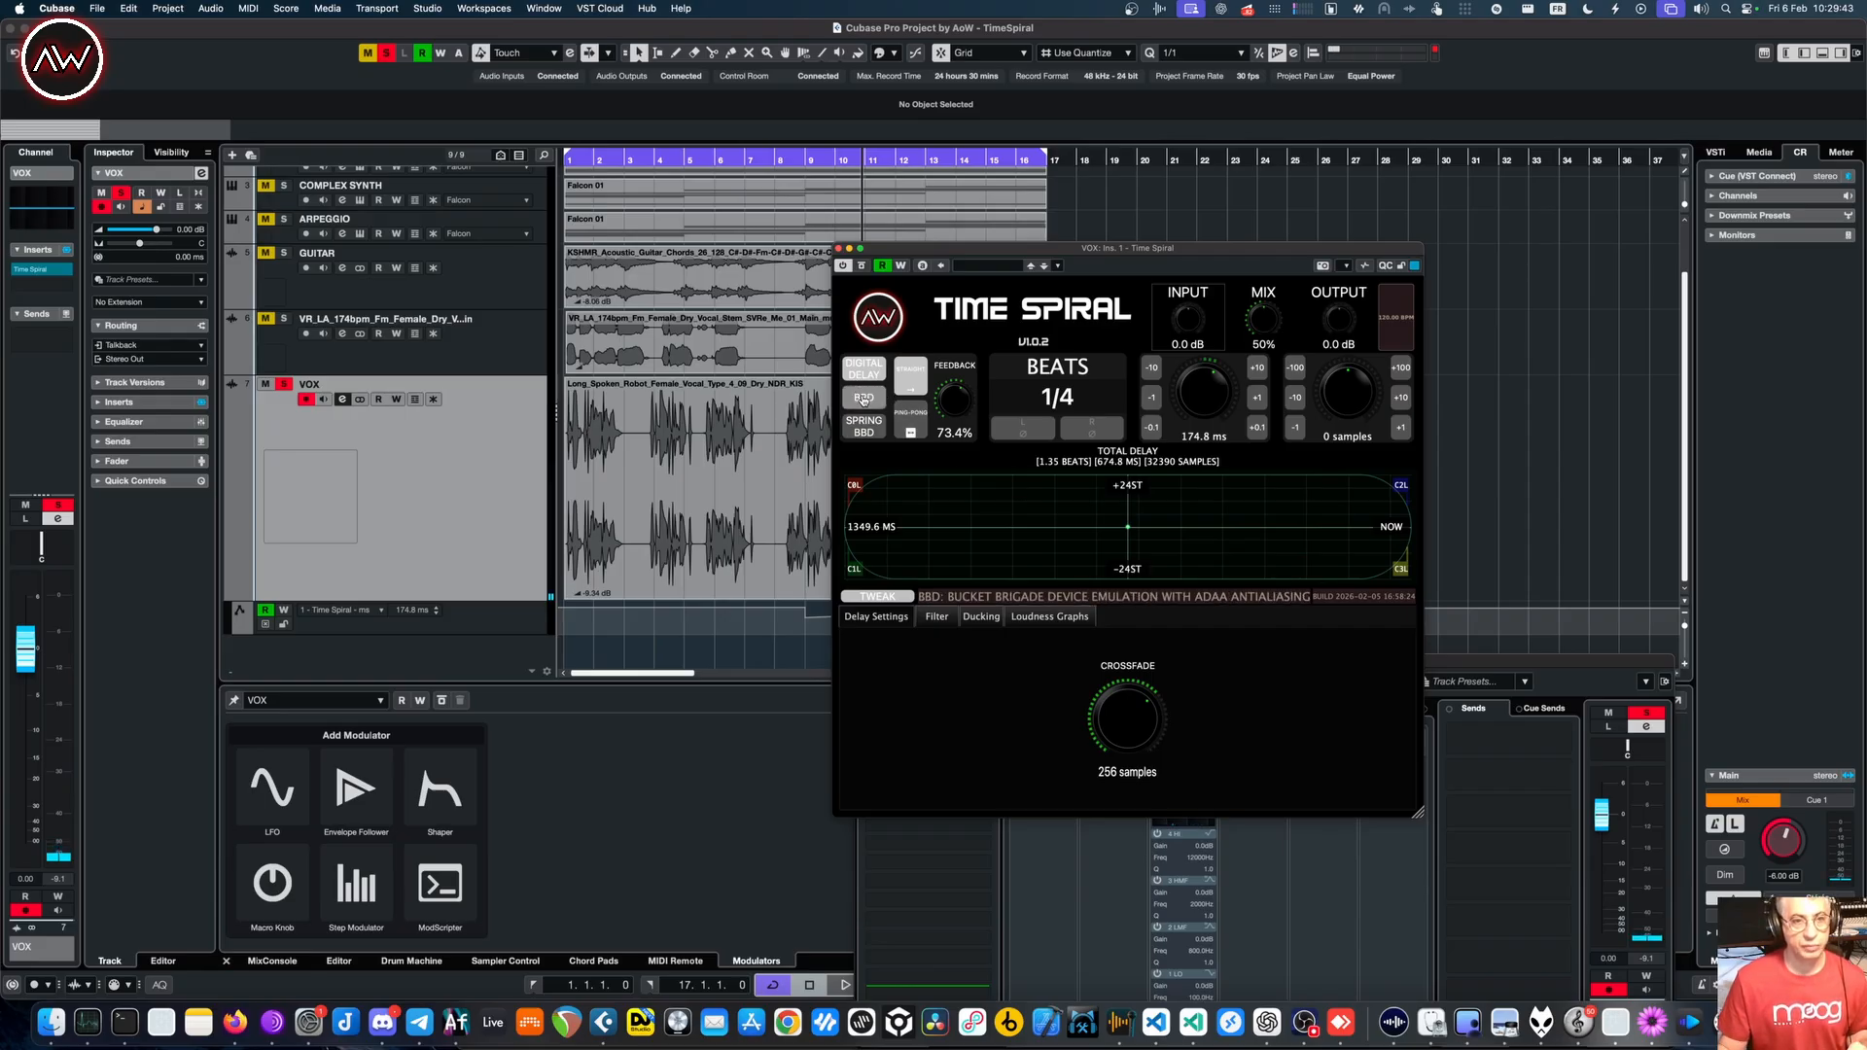
- Switch Time Spiral to BBD mode and turn off its automation reading
{"action": "left_click", "coordinate": [863, 398]}
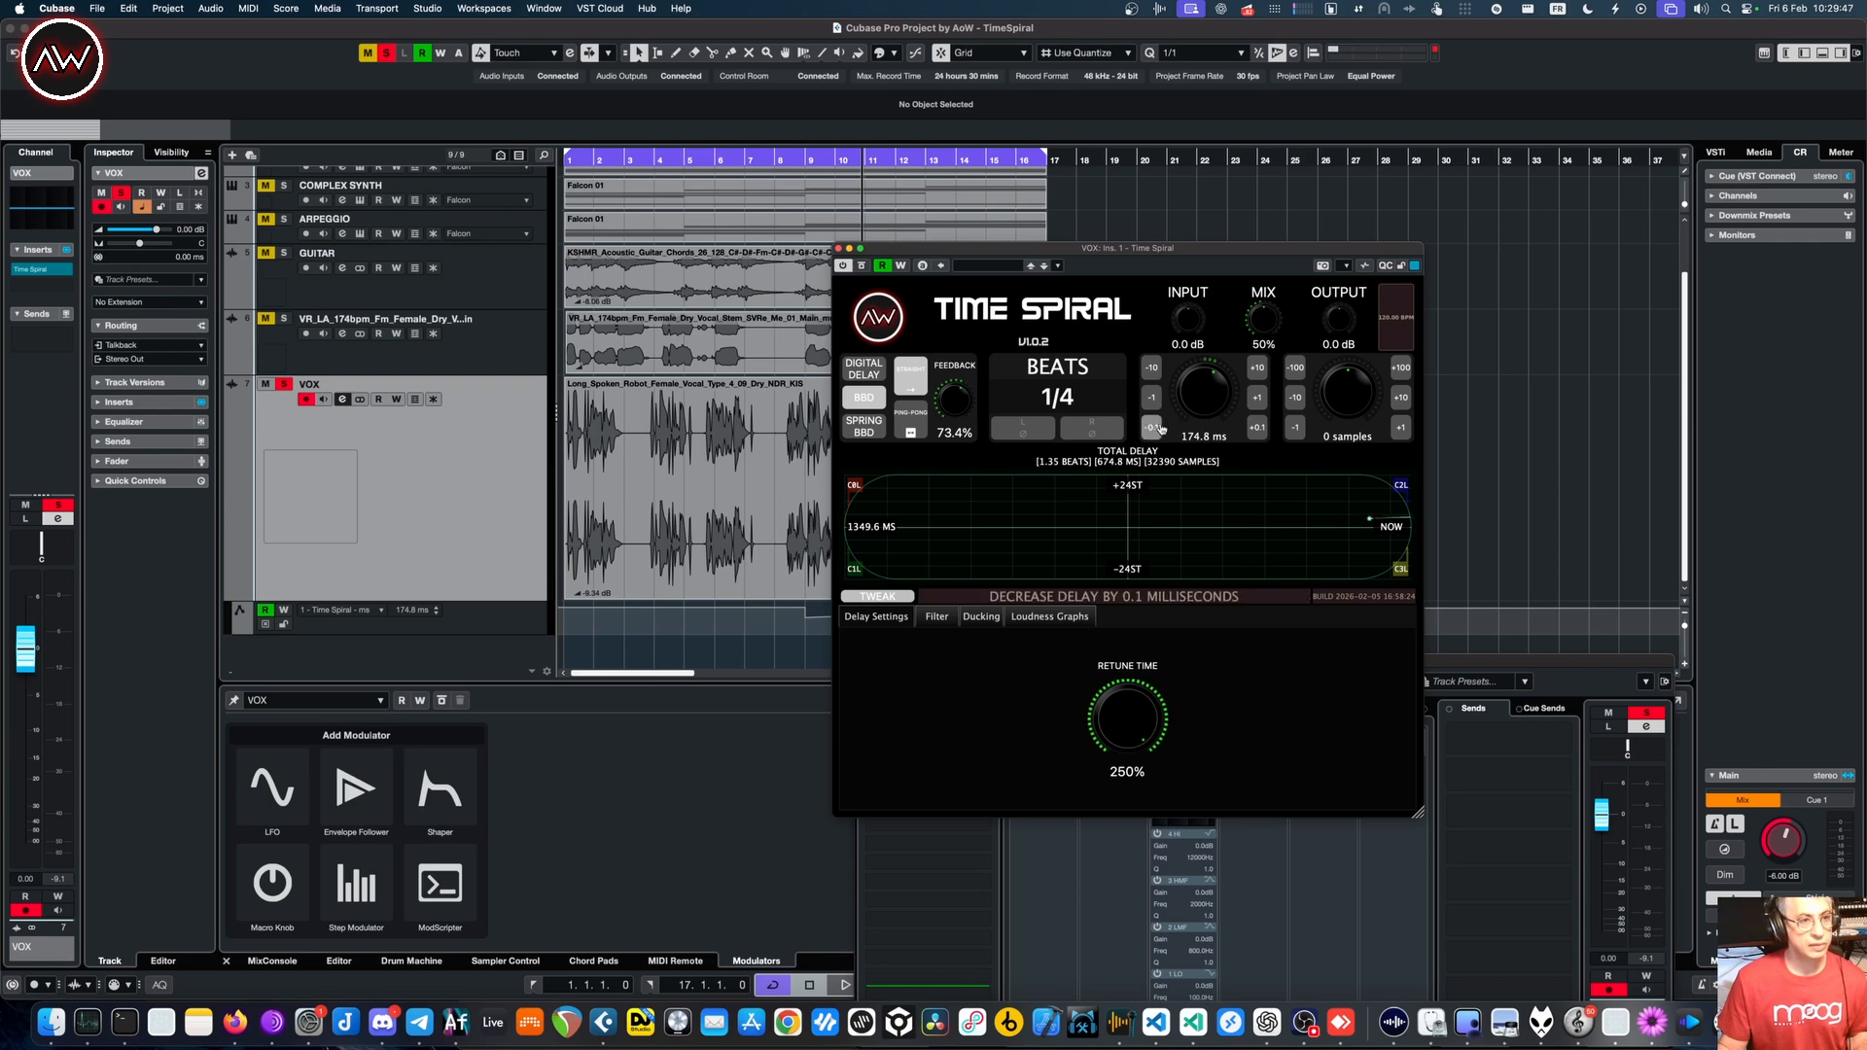
{"action": "left_click", "coordinate": [883, 266]}
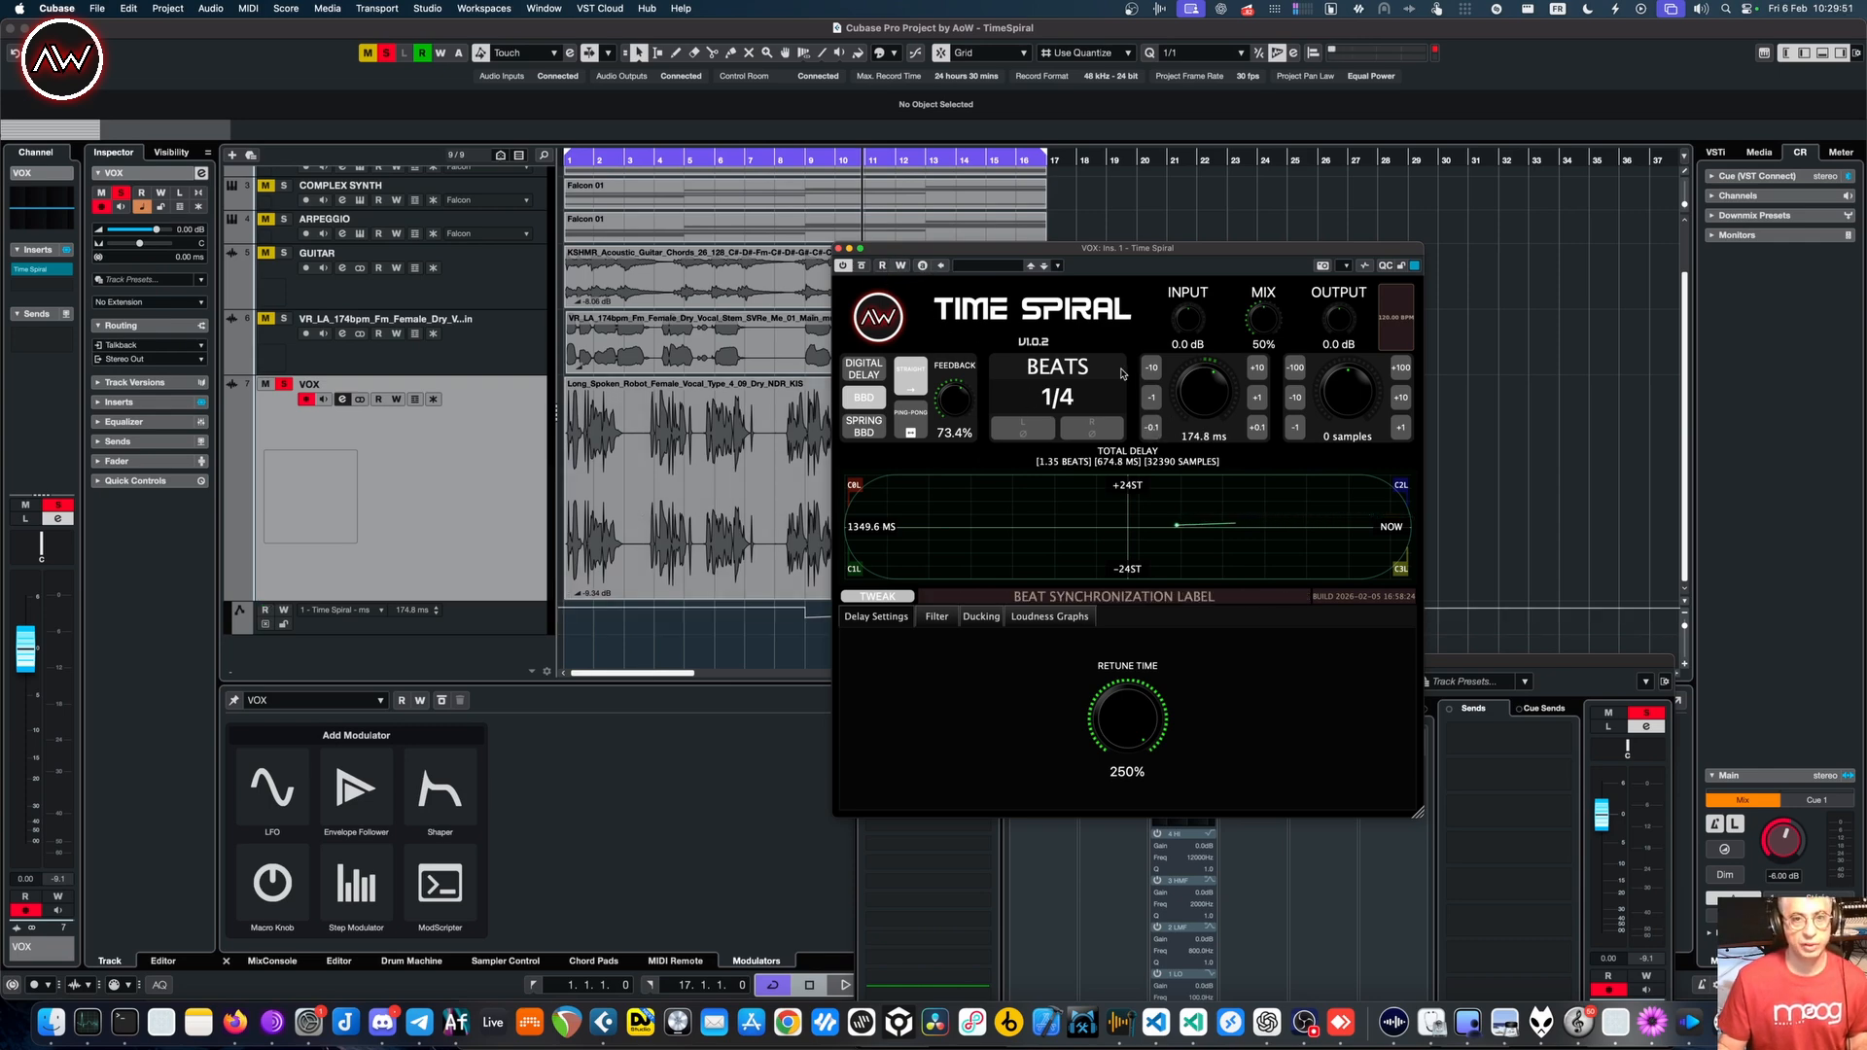
- Play the VOX track while raising the BBD delay to about 525 ms, and reset it to 0 ms
{"action": "key", "text": "space"}
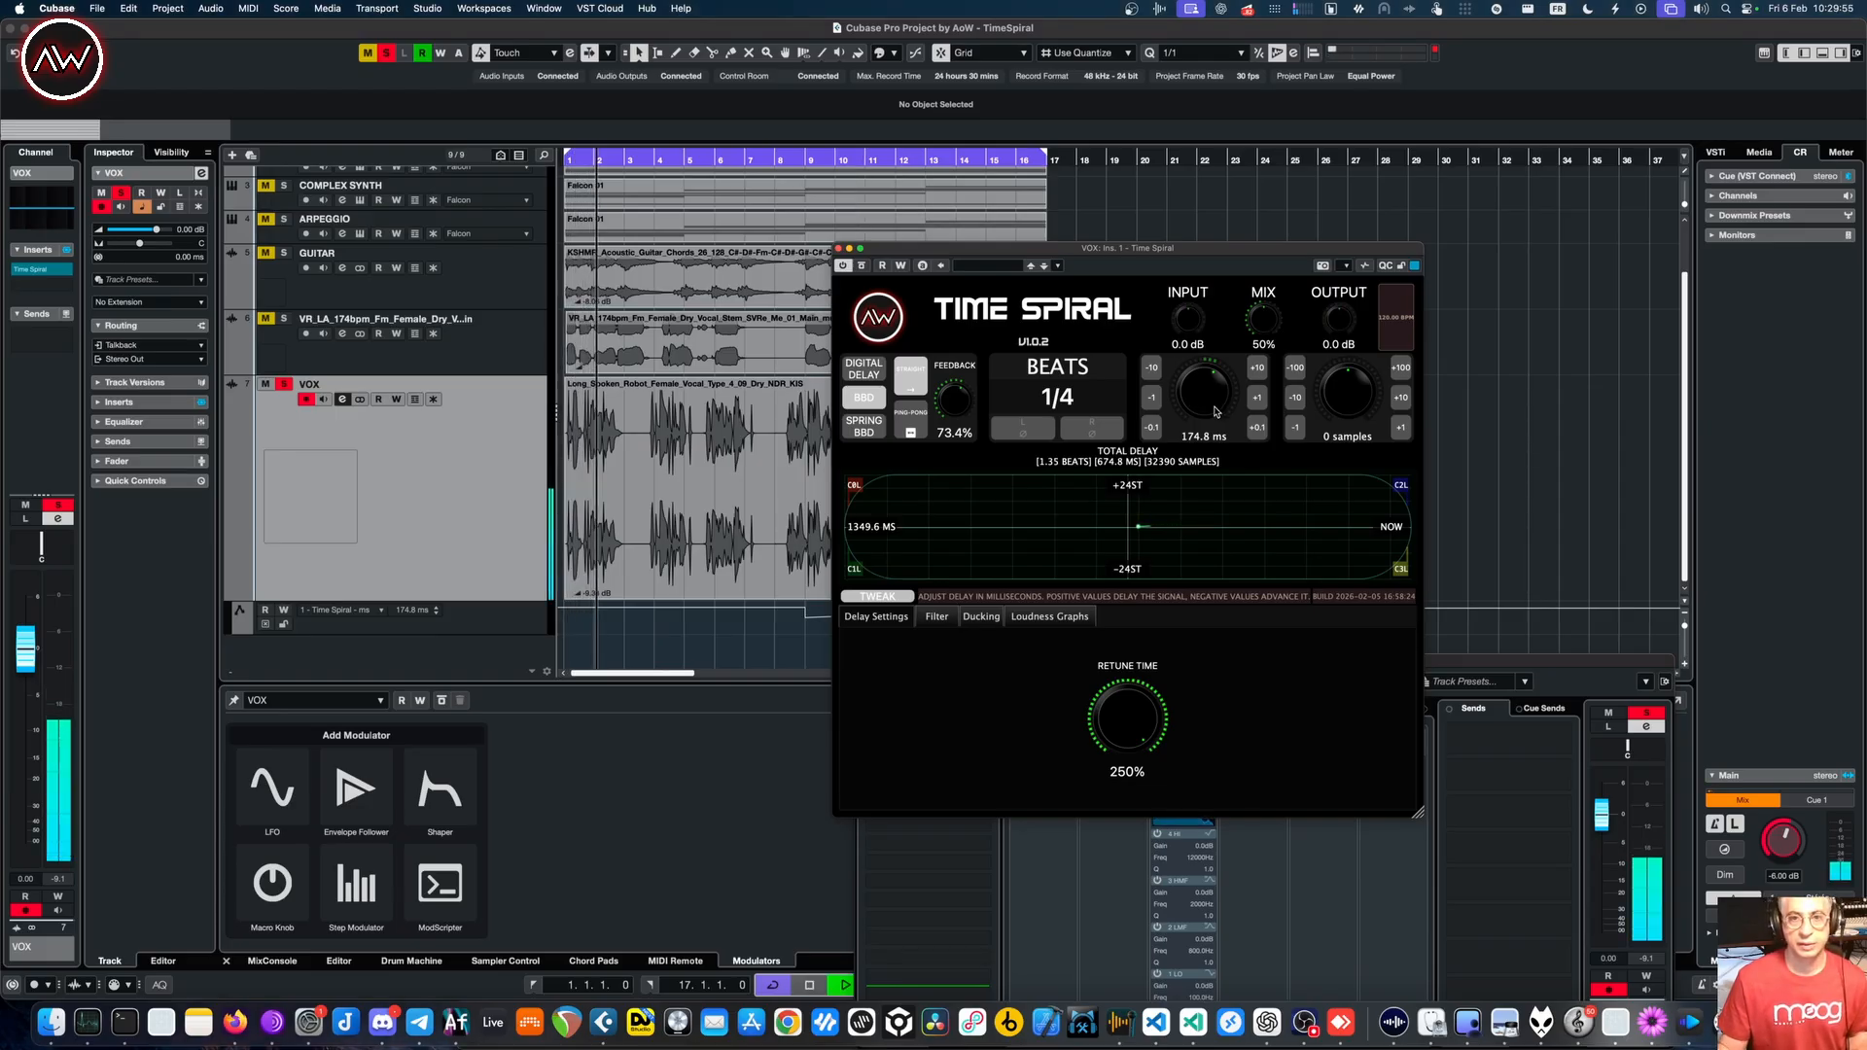
{"action": "left_click_drag", "start_coordinate": [1214, 412], "coordinate": [1213, 379]}
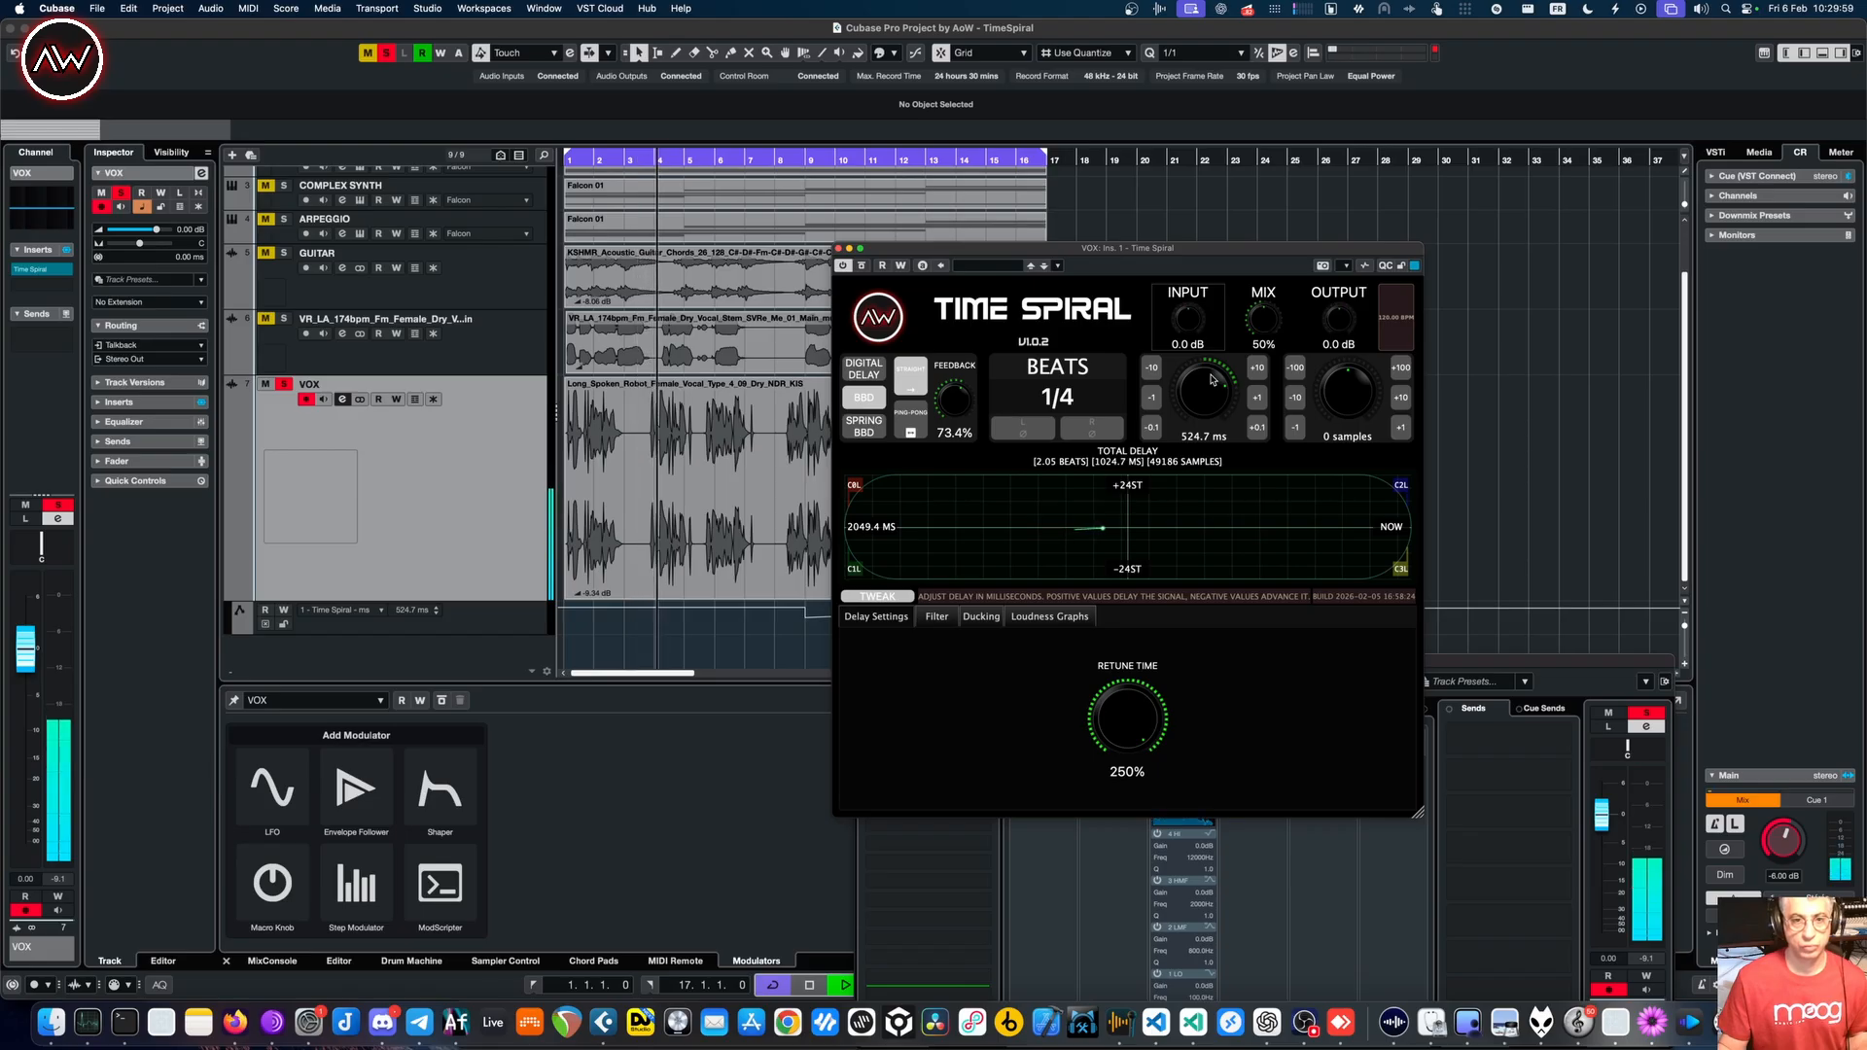
{"action": "double_click", "coordinate": [1213, 379]}
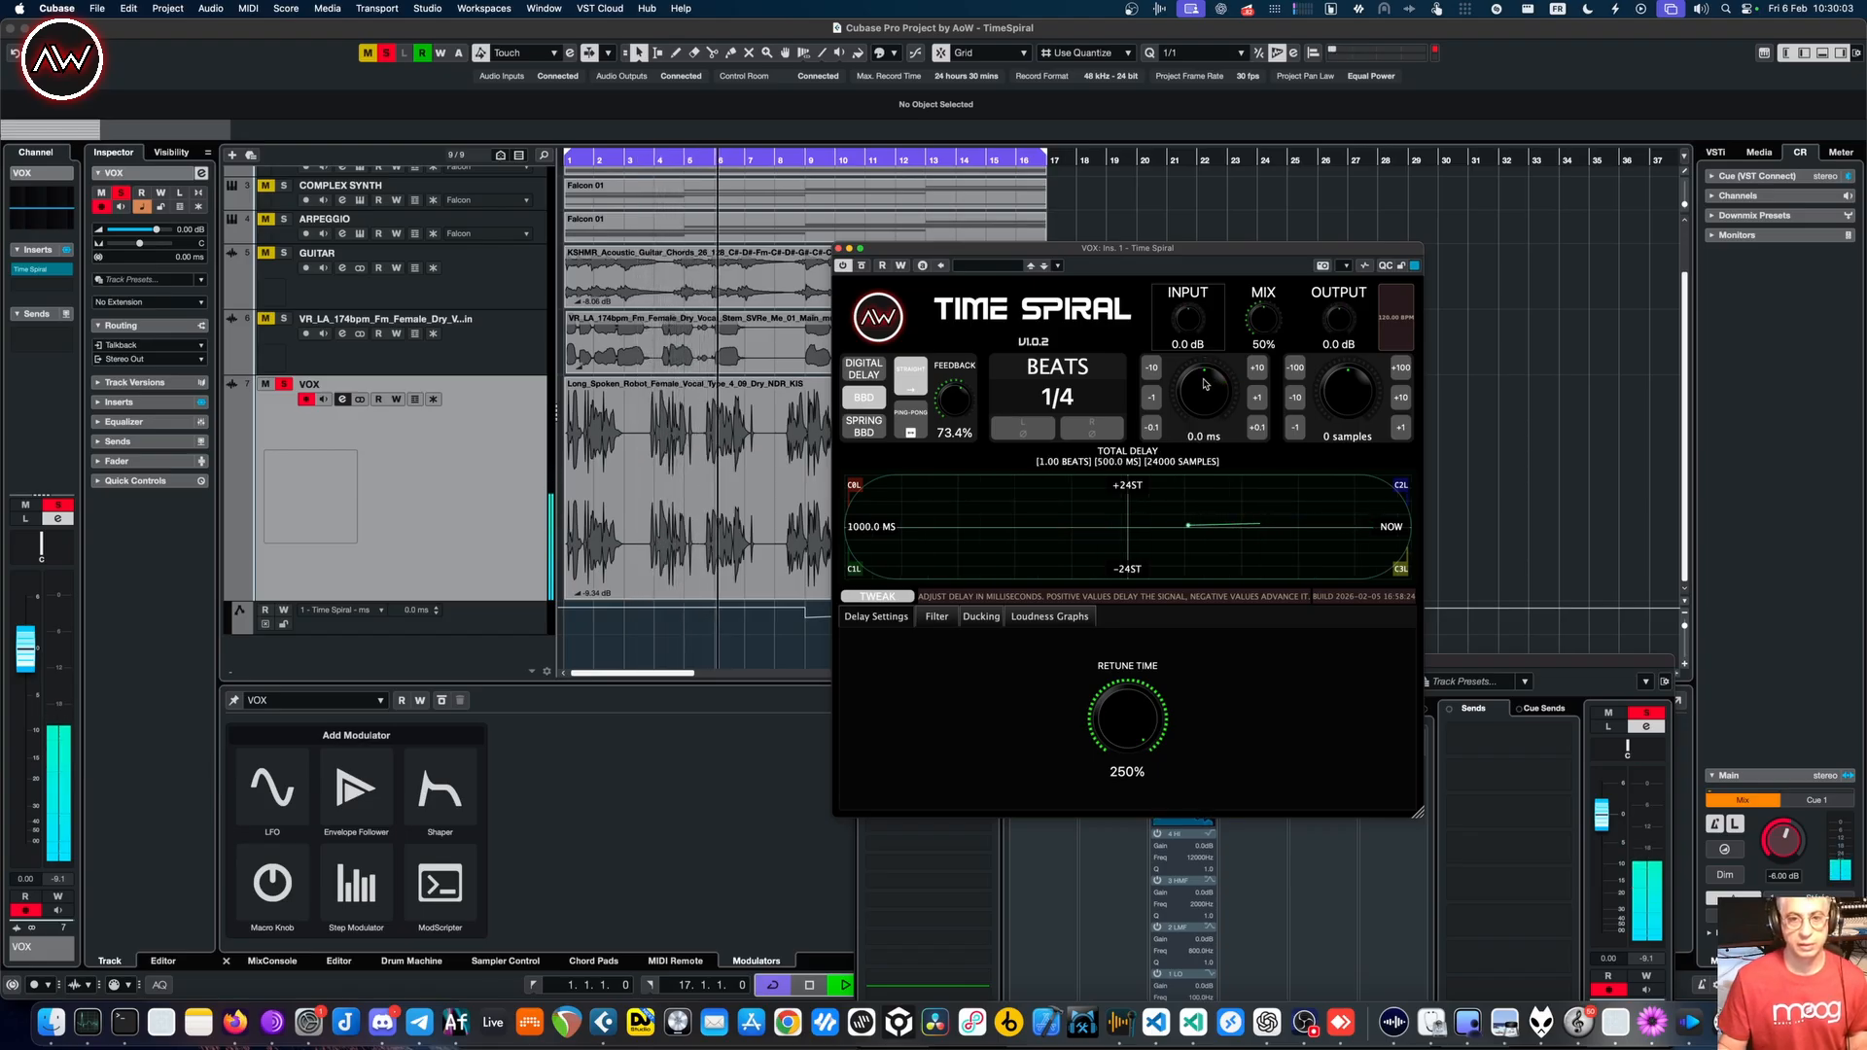
- Raise the Mix to 100% and sweep the delay between about 517 and -178 ms, resetting it to 0 ms and stopping playback
{"action": "left_click_drag", "start_coordinate": [1276, 327], "coordinate": [1280, 293]}
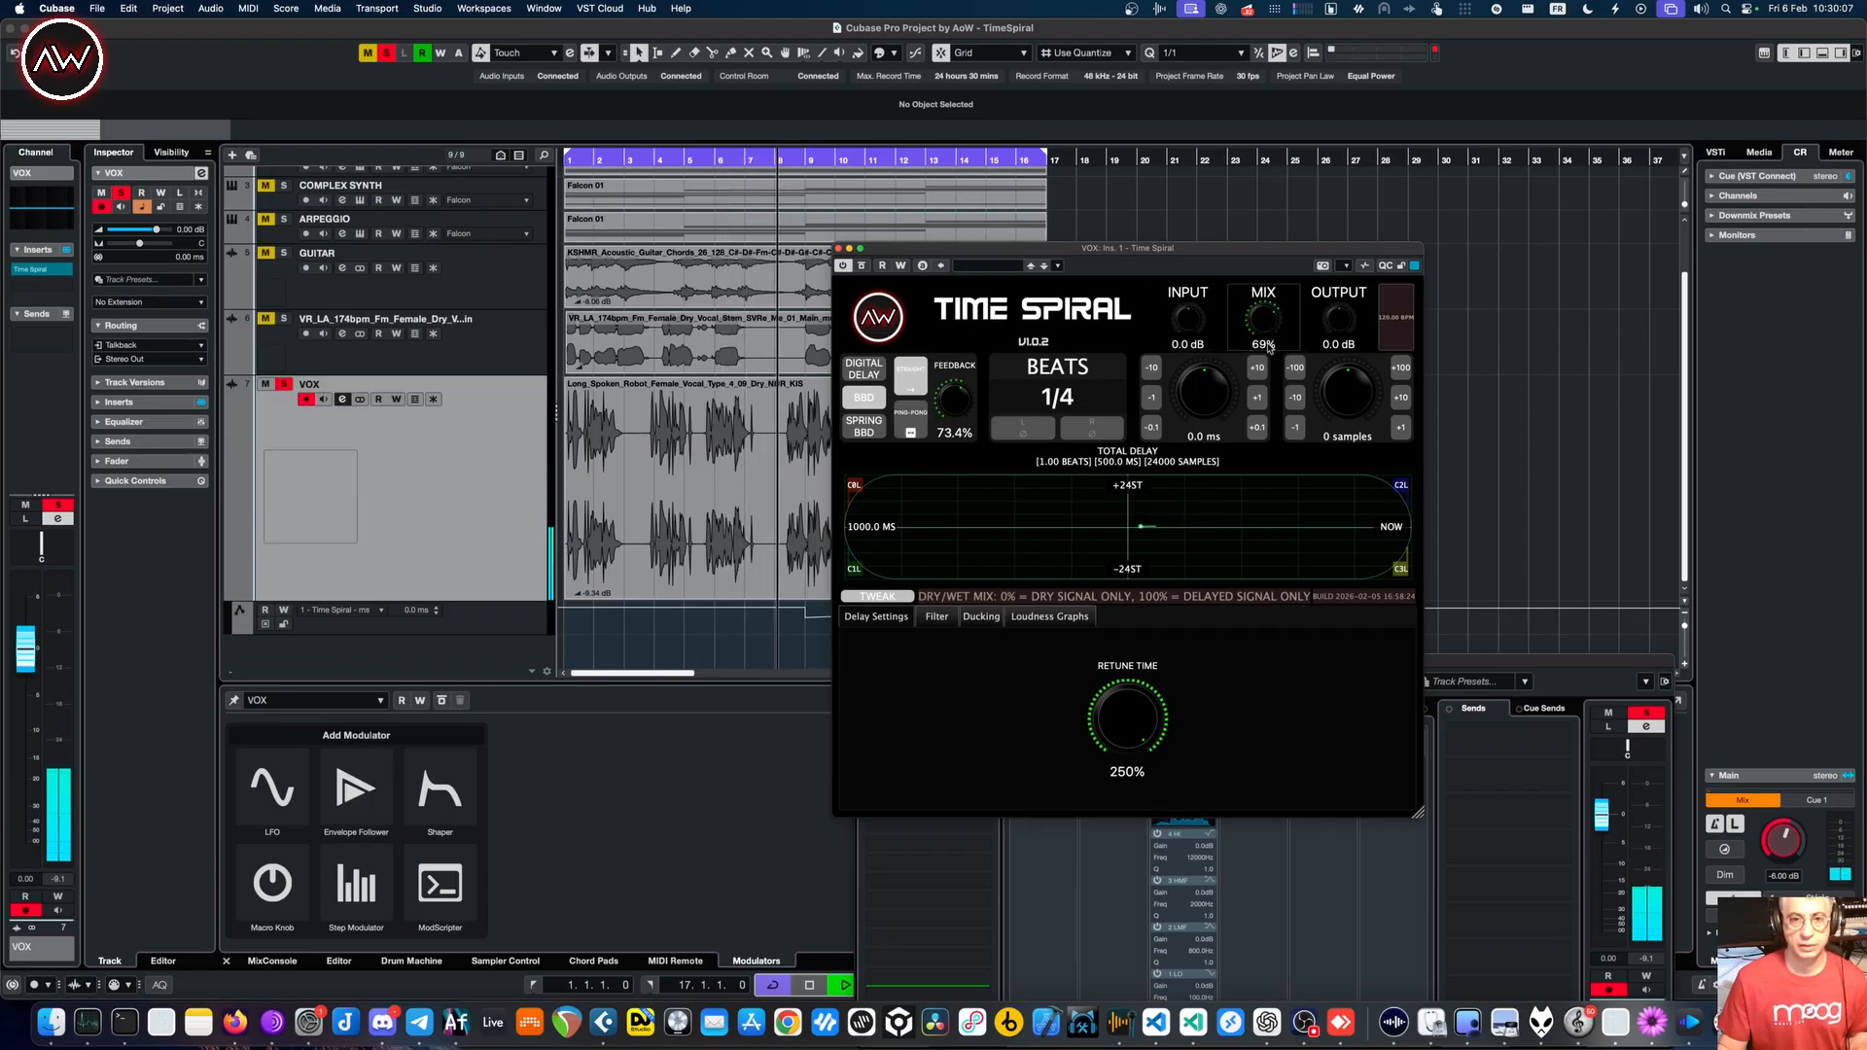
{"action": "left_click_drag", "start_coordinate": [1229, 406], "coordinate": [1274, 255]}
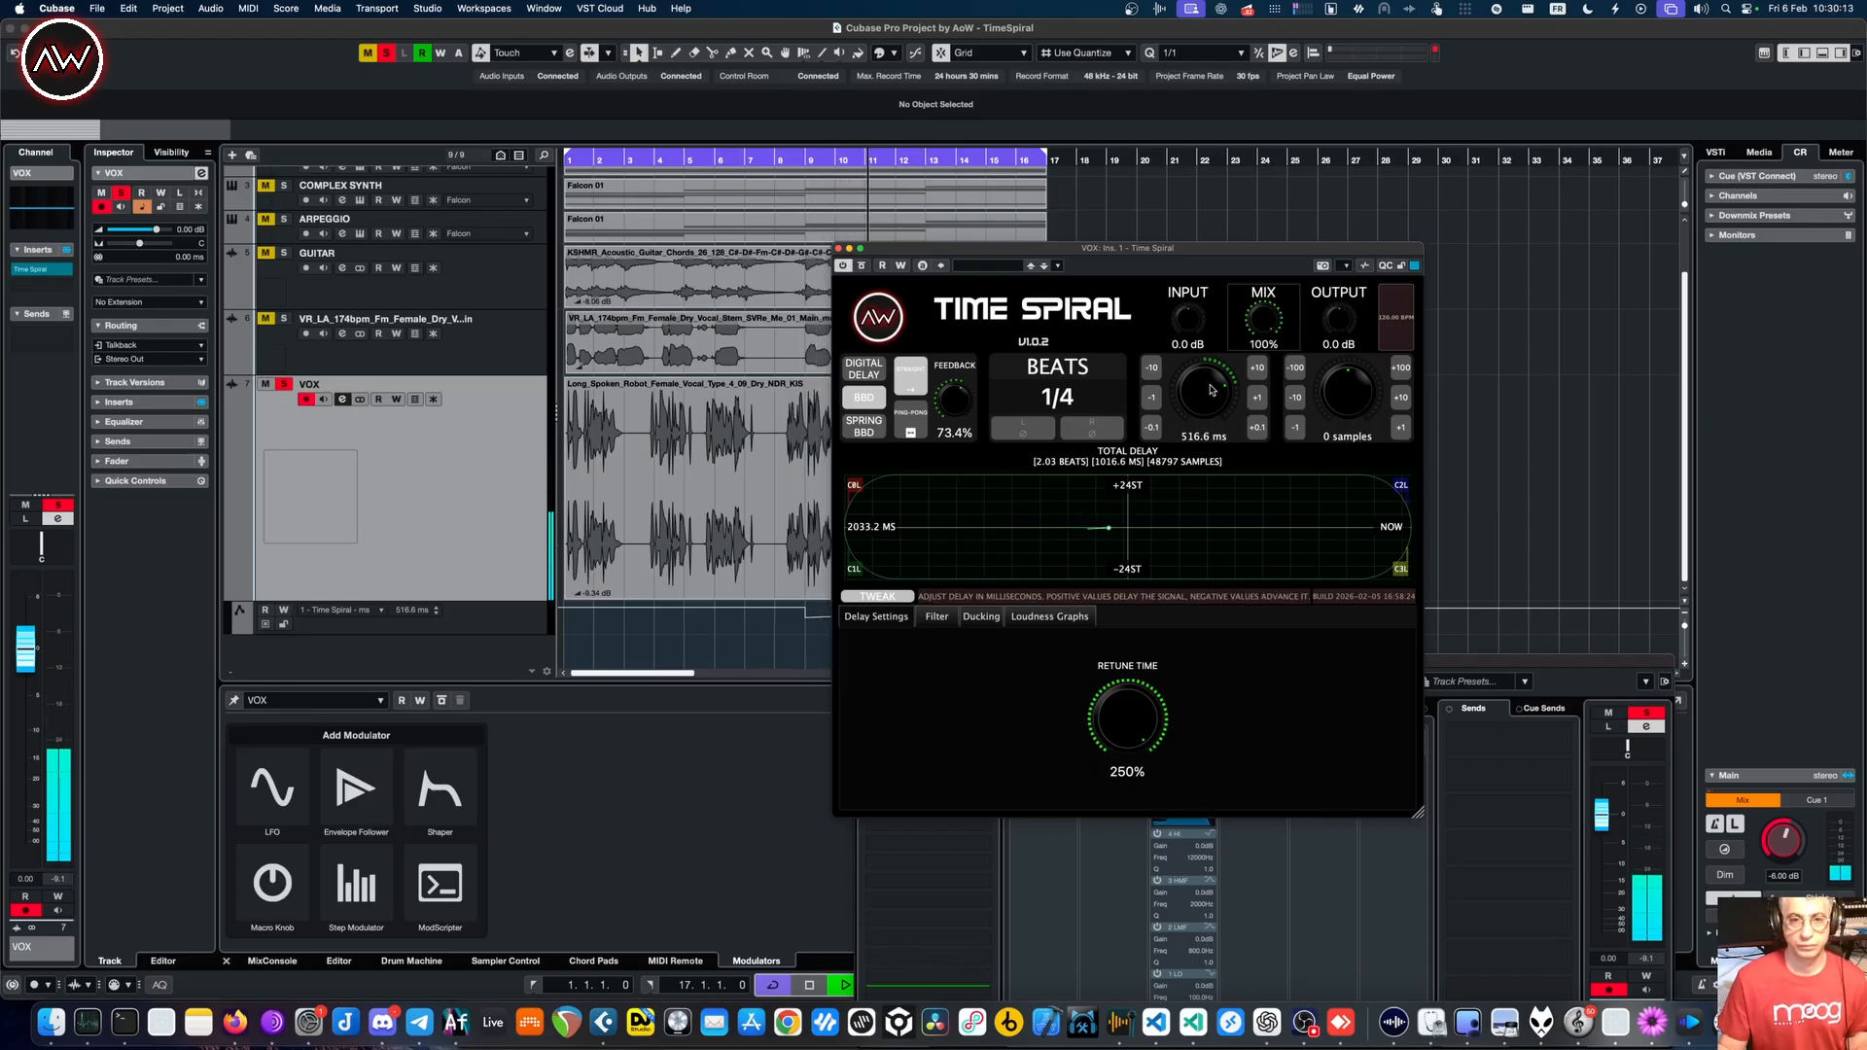
{"action": "left_click_drag", "start_coordinate": [1204, 428], "coordinate": [1201, 453]}
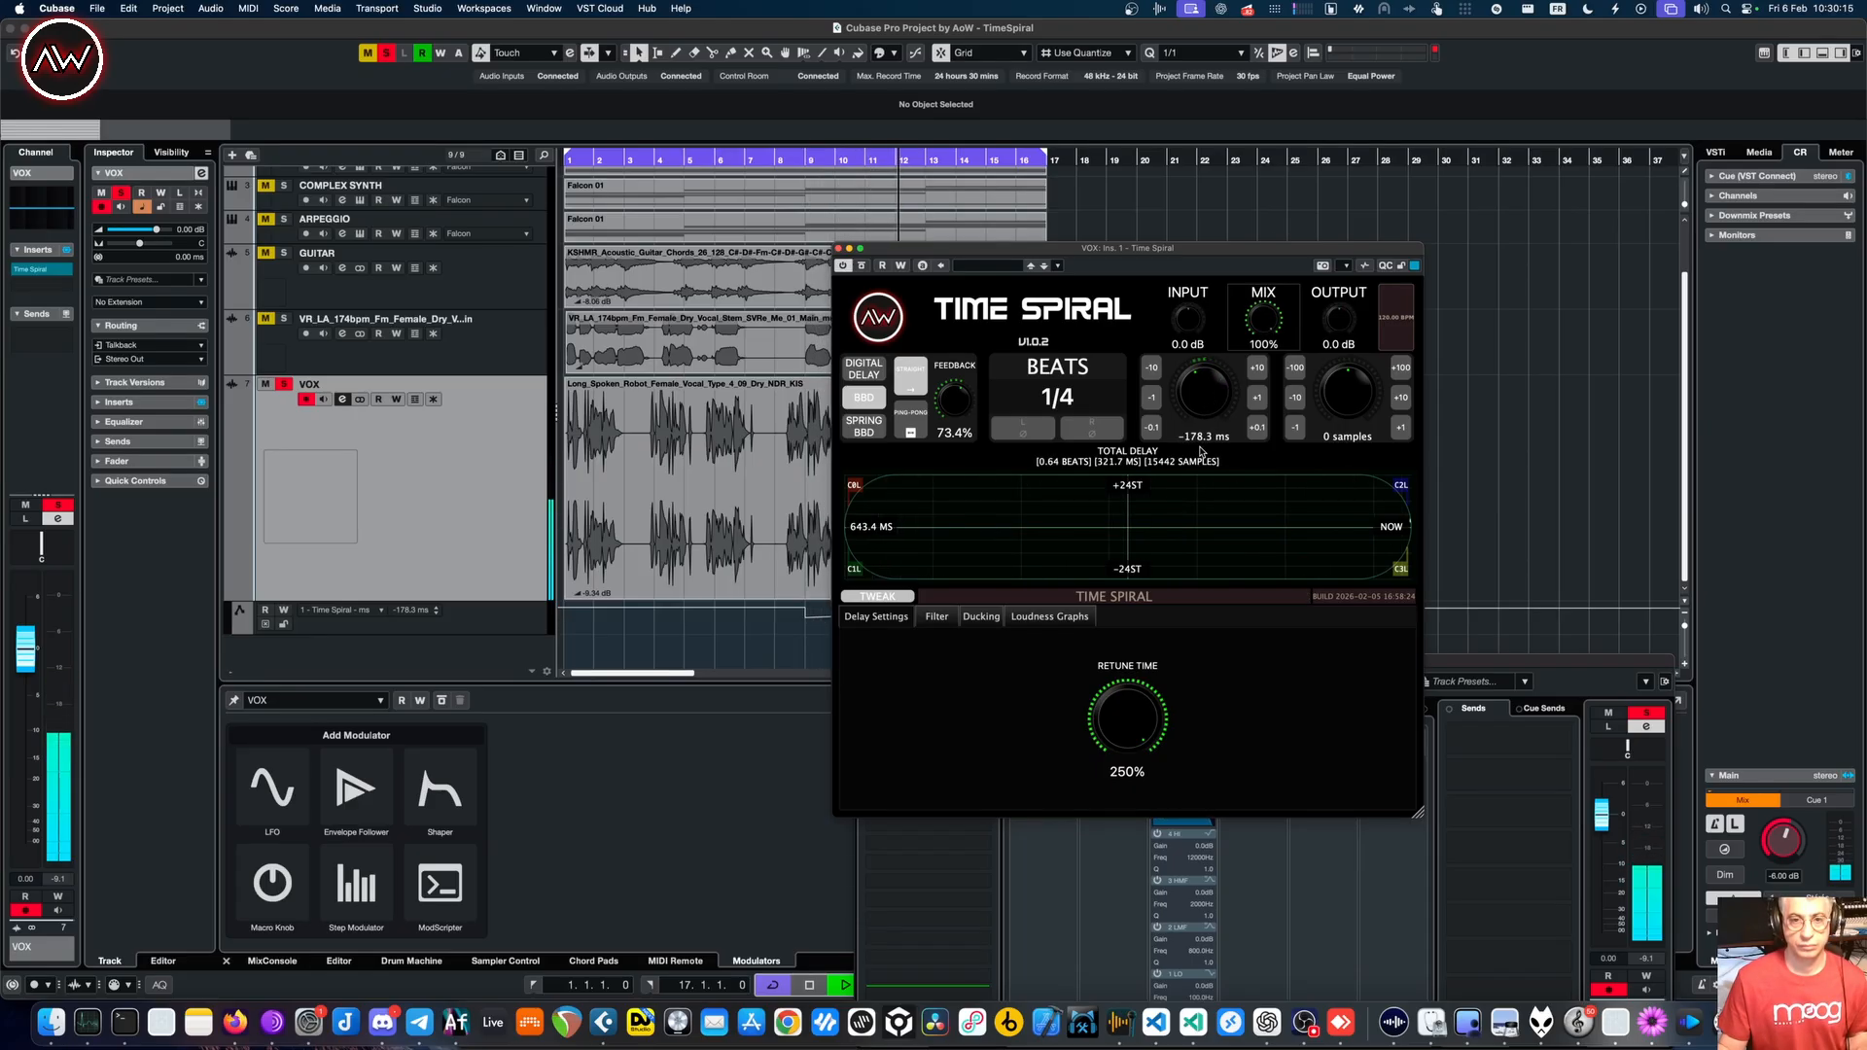
{"action": "double_click", "coordinate": [1213, 400]}
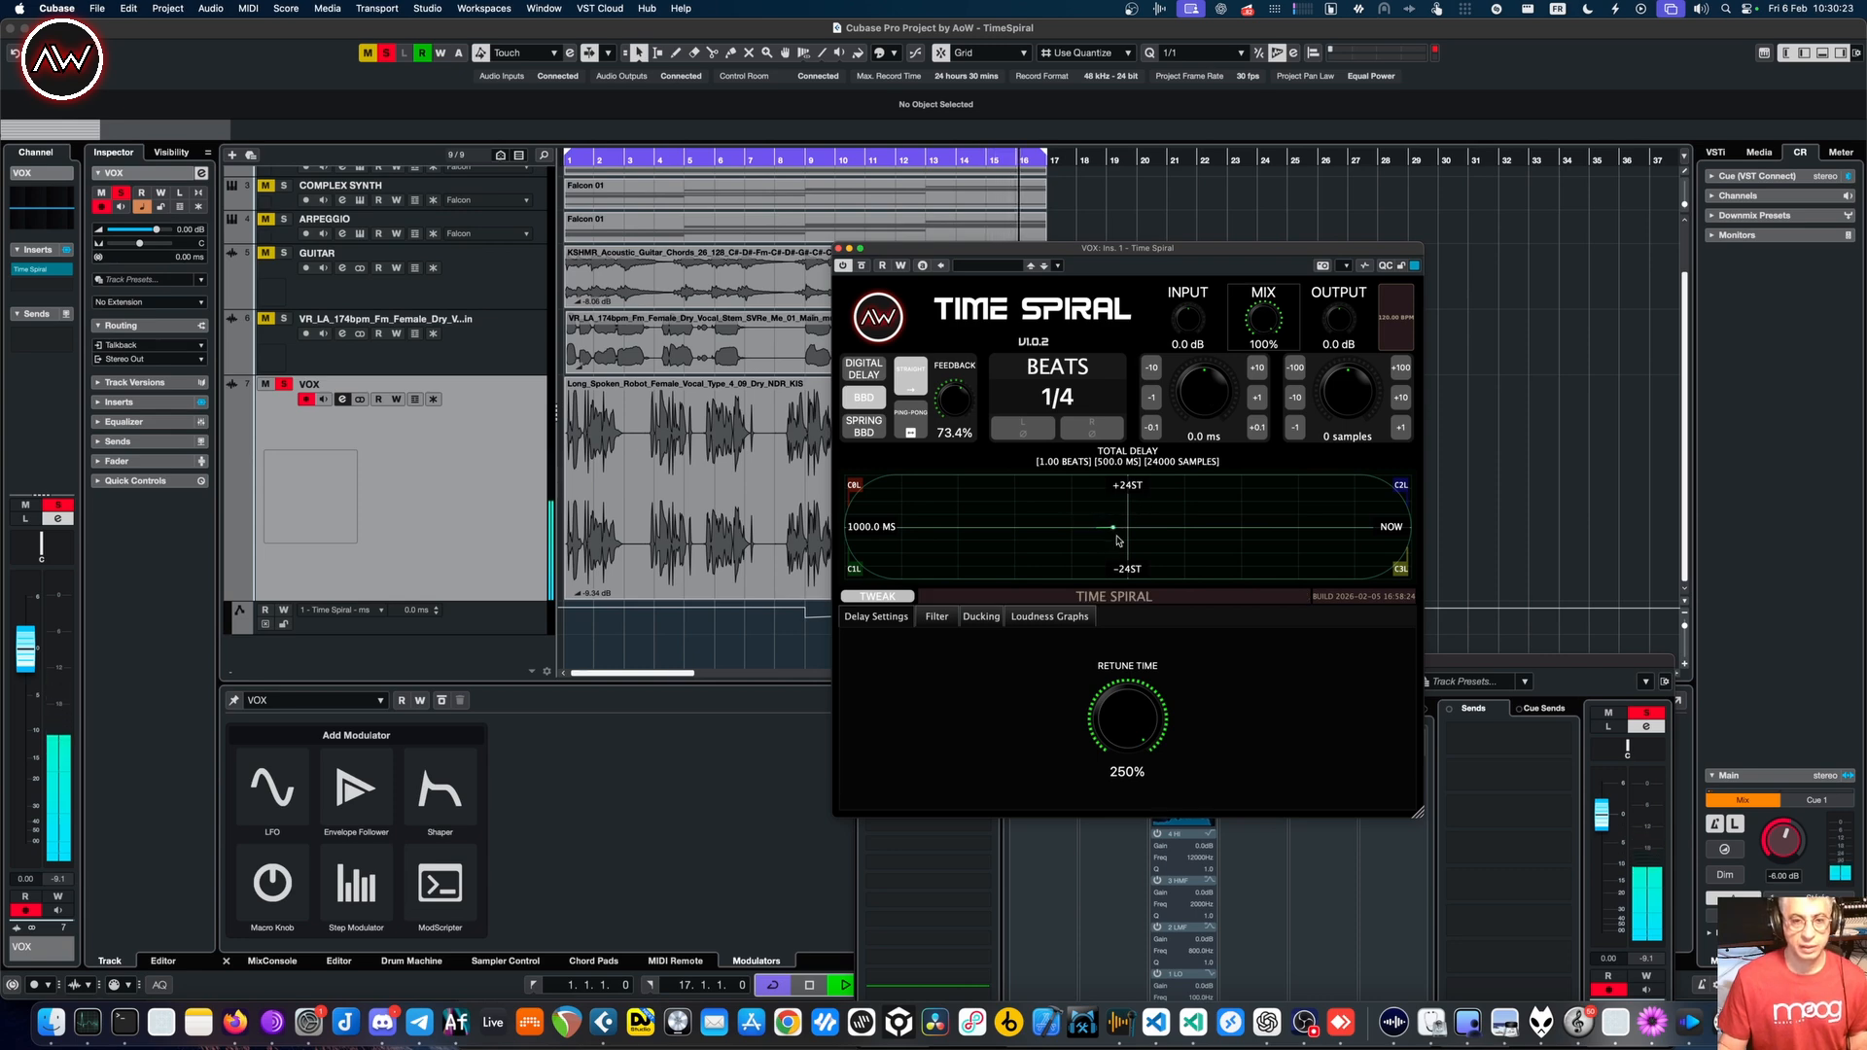
{"action": "key", "text": "space"}
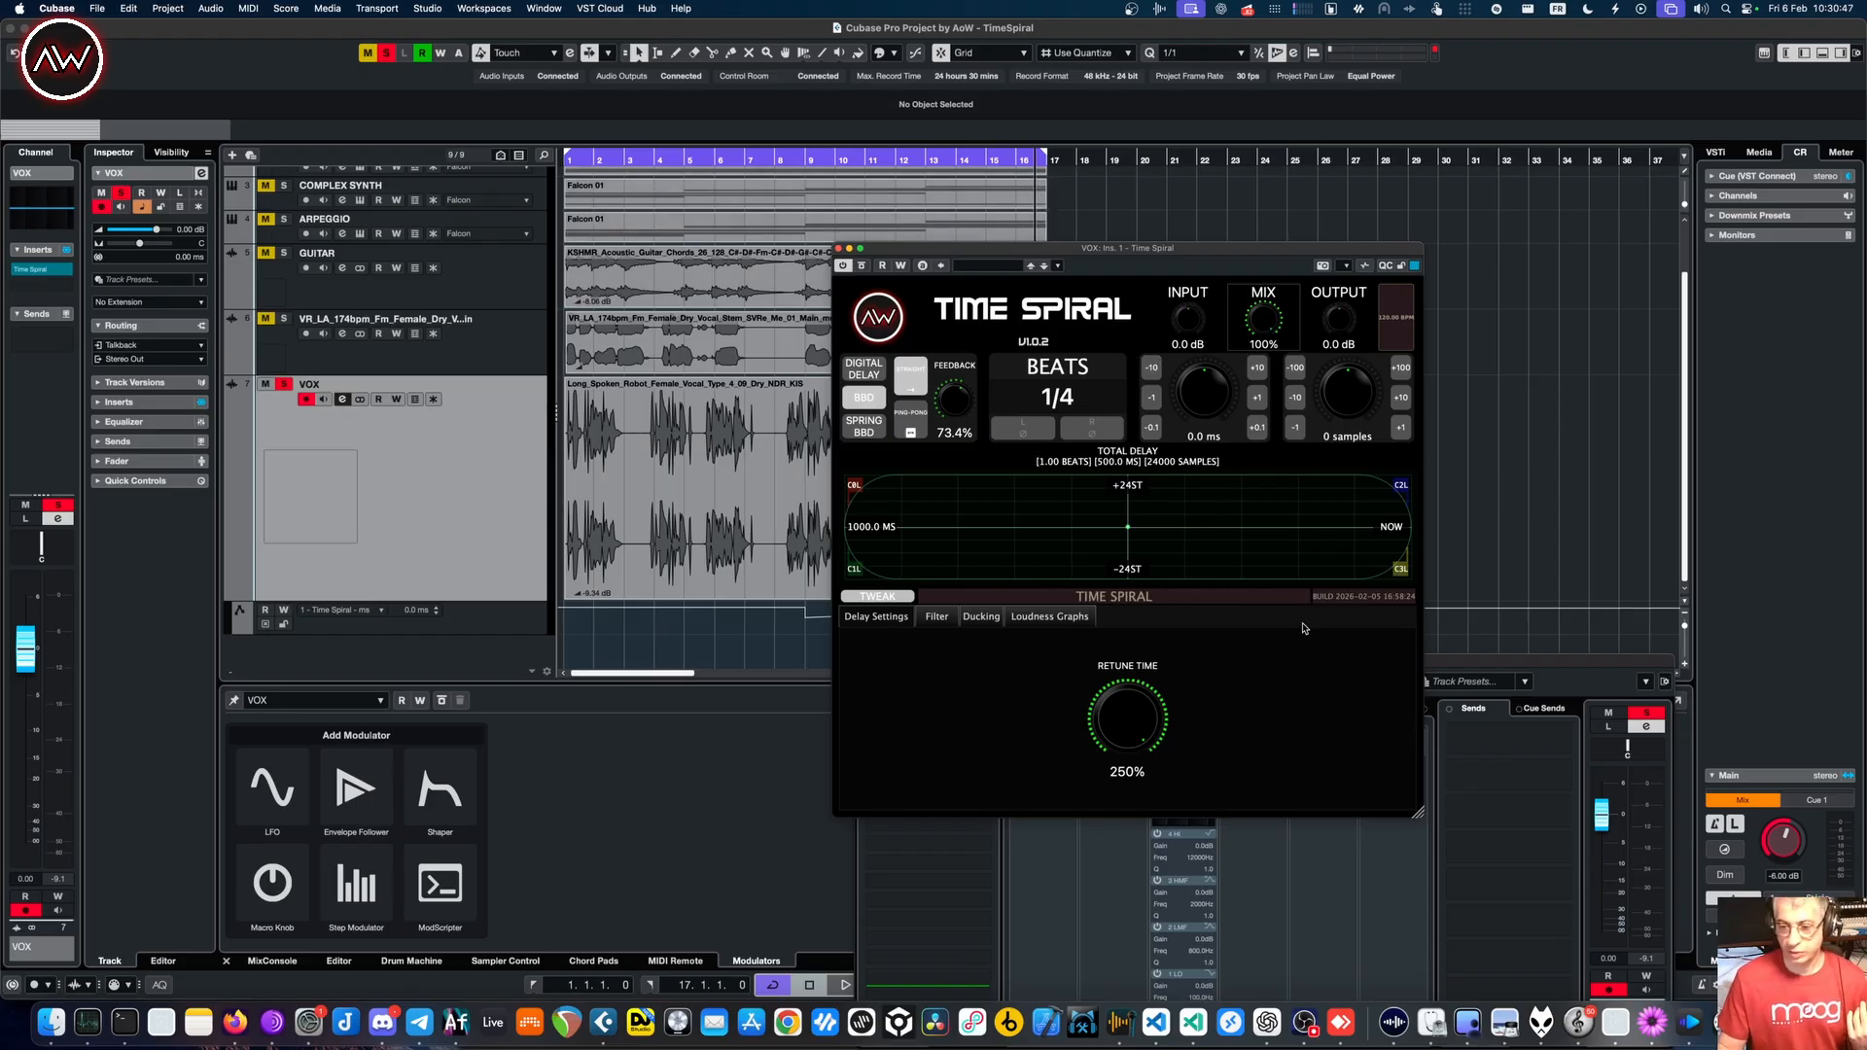
- Enlarge the project window to show the full transport bar and bring the Time Spiral window back to the front
{"action": "double_click", "coordinate": [1263, 30]}
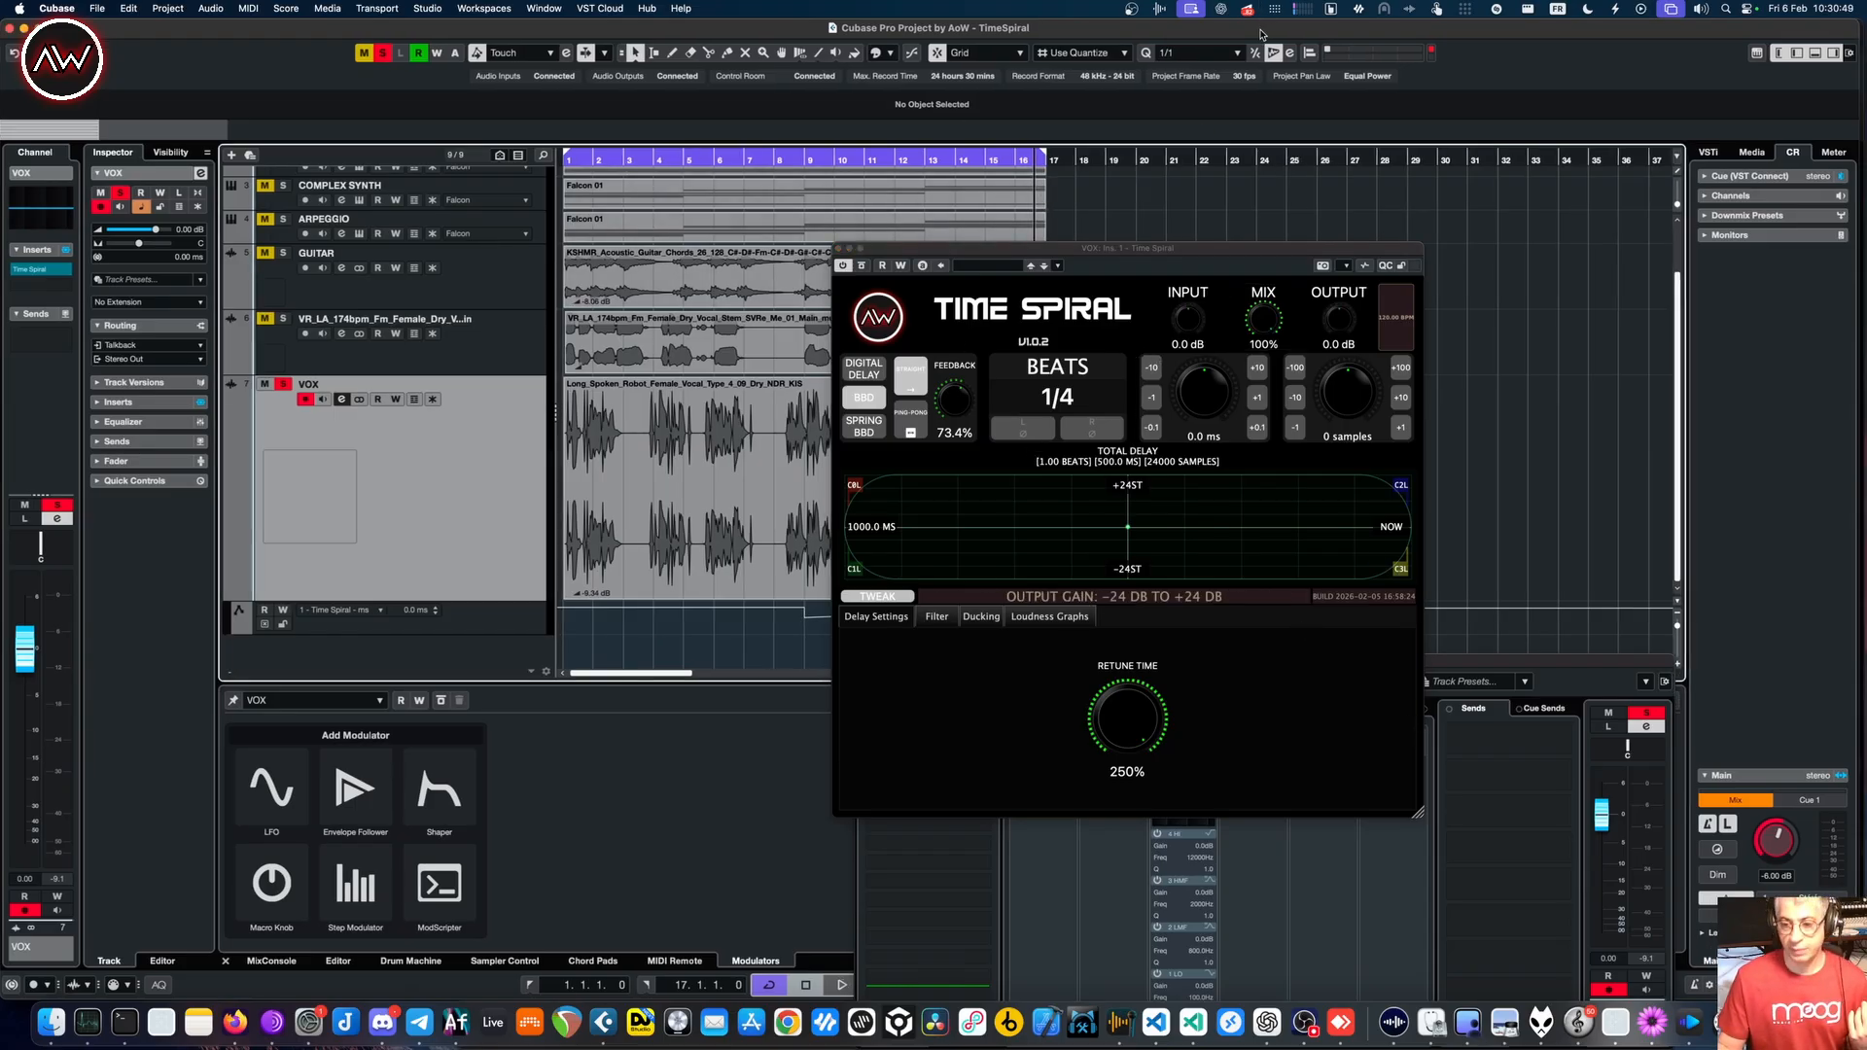
{"action": "double_click", "coordinate": [1219, 33]}
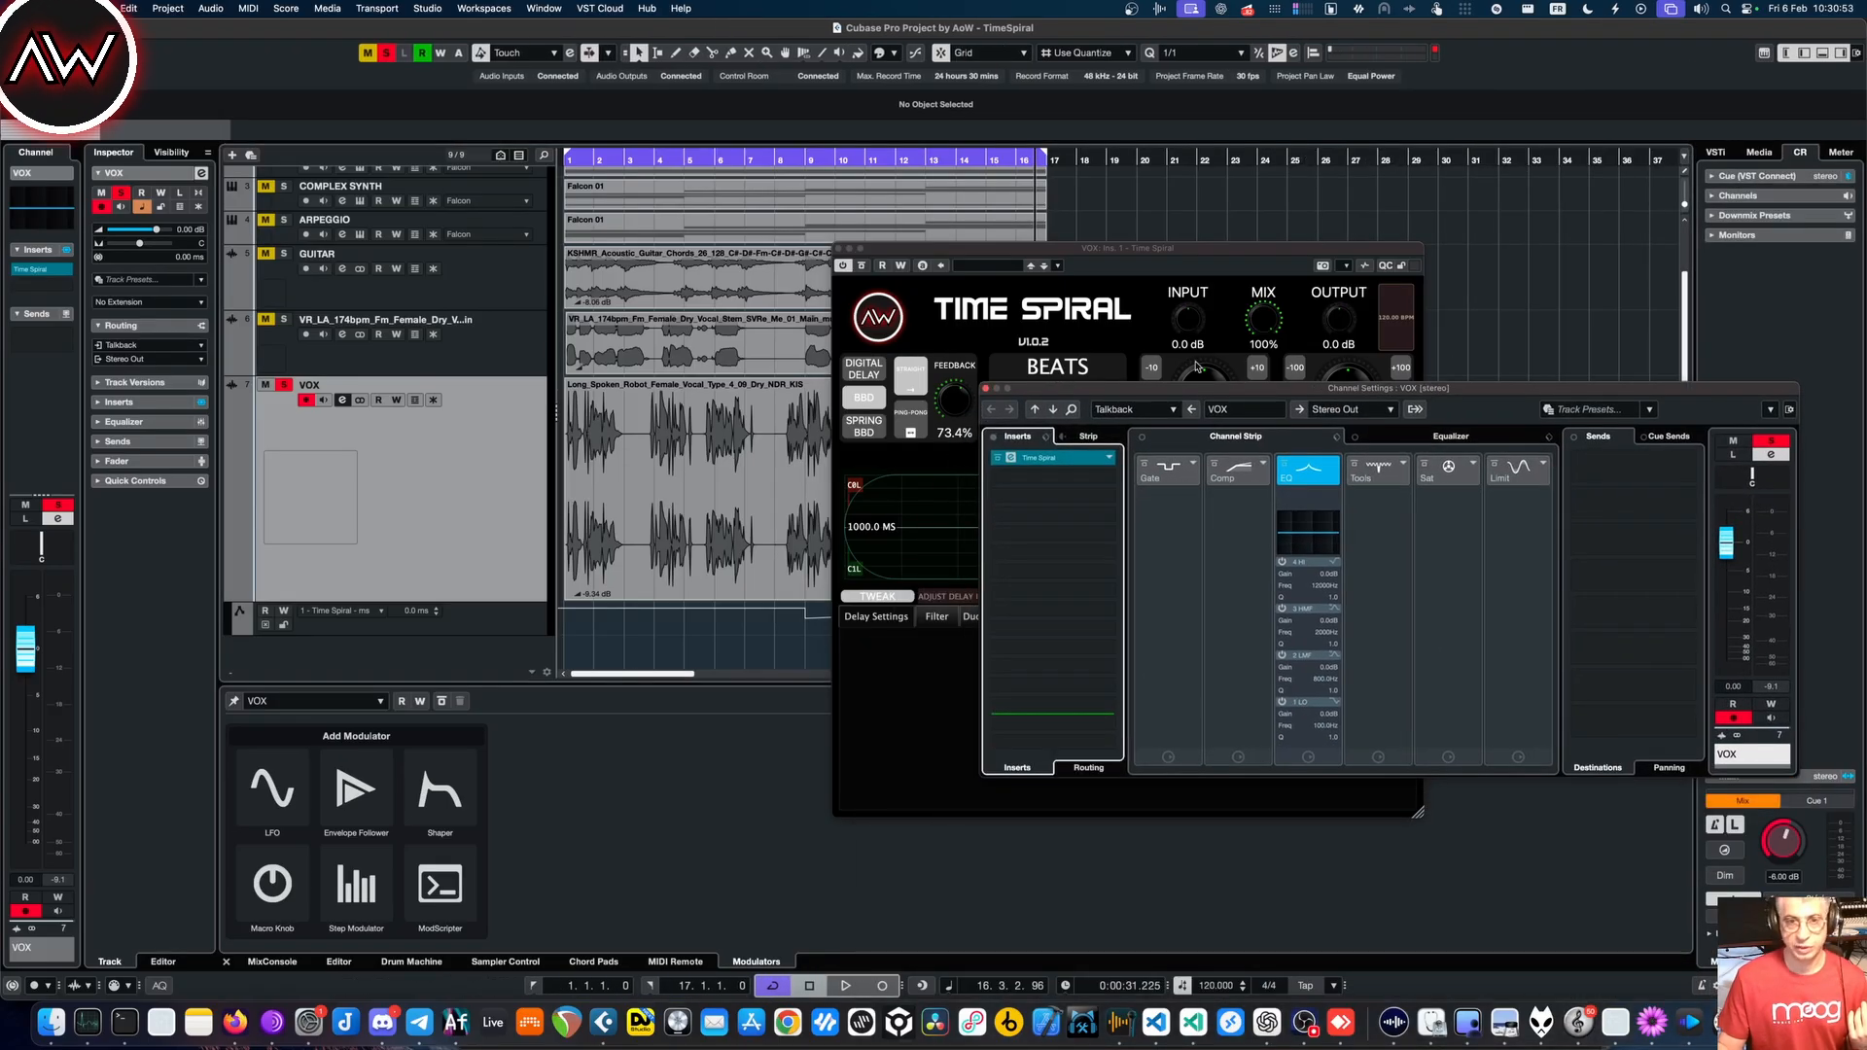
{"action": "left_click", "coordinate": [1178, 252]}
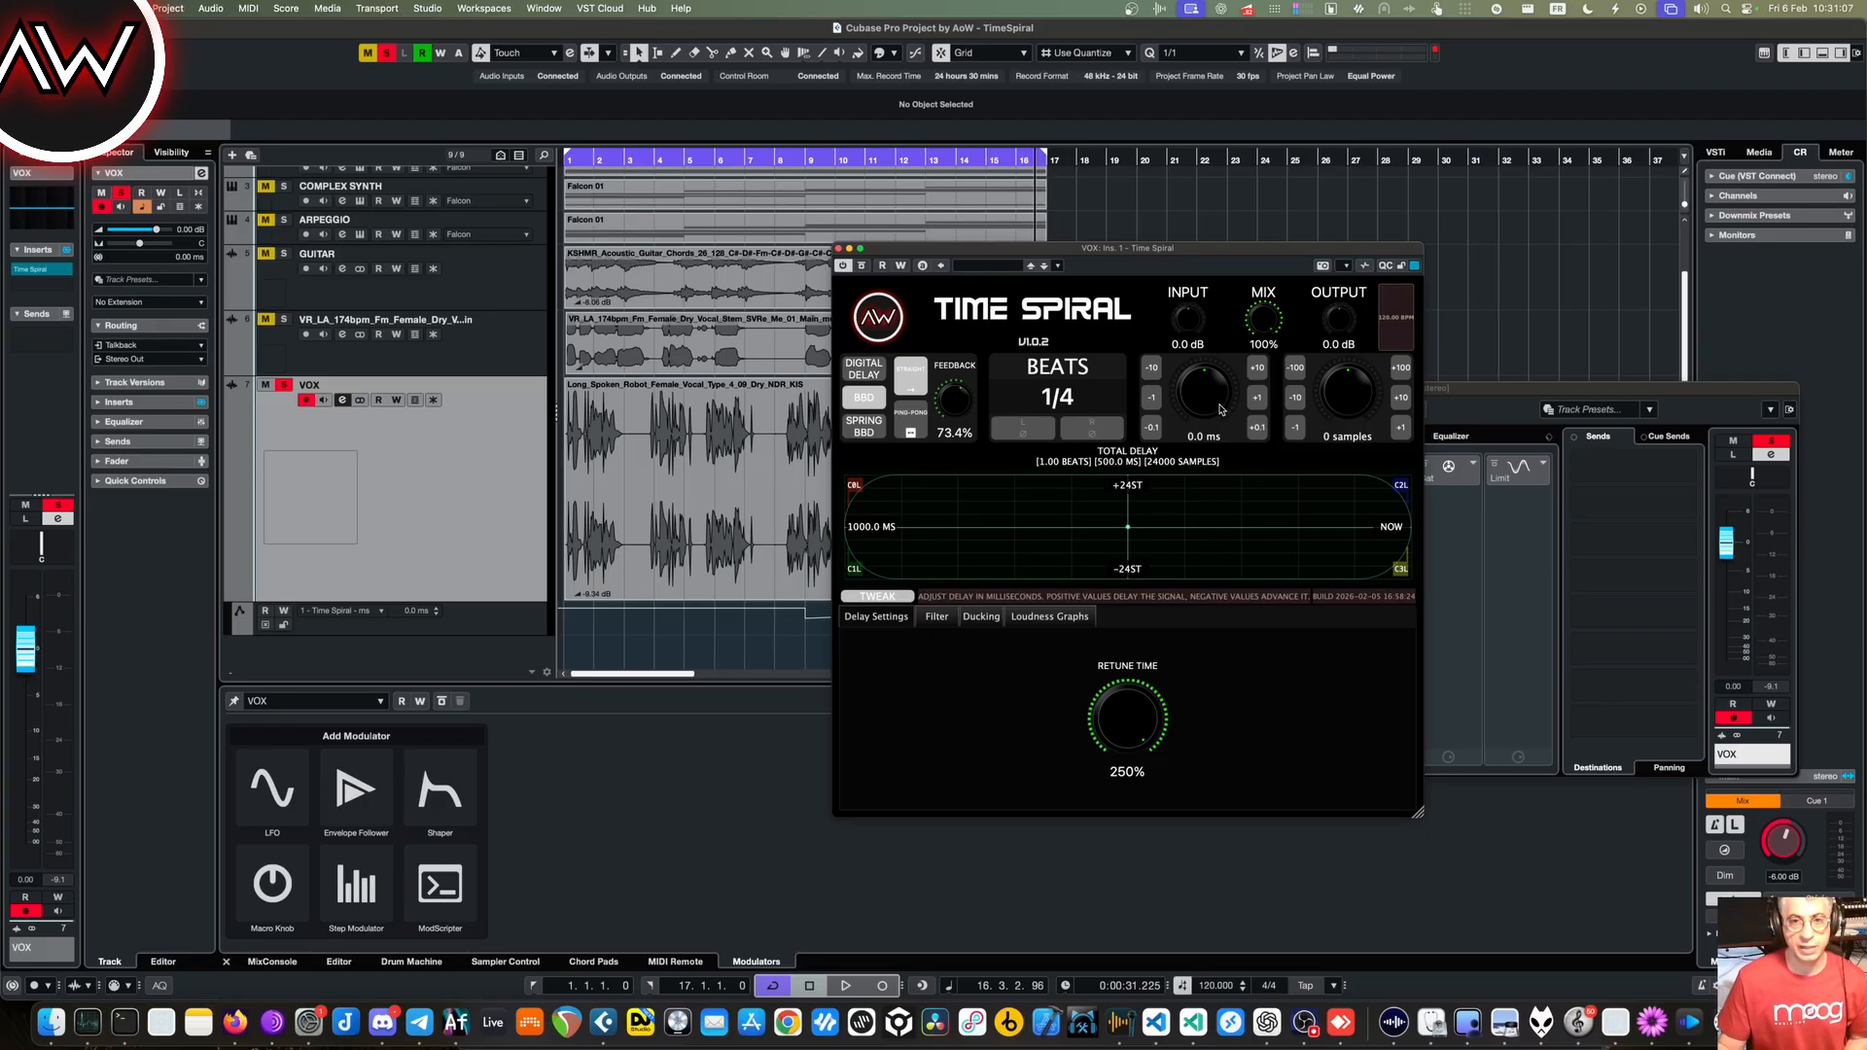
- Vary the BBD delay to about 205 ms, -46 ms and 96 ms to demonstrate its retune transitions
{"action": "left_click_drag", "start_coordinate": [1220, 410], "coordinate": [1215, 389]}
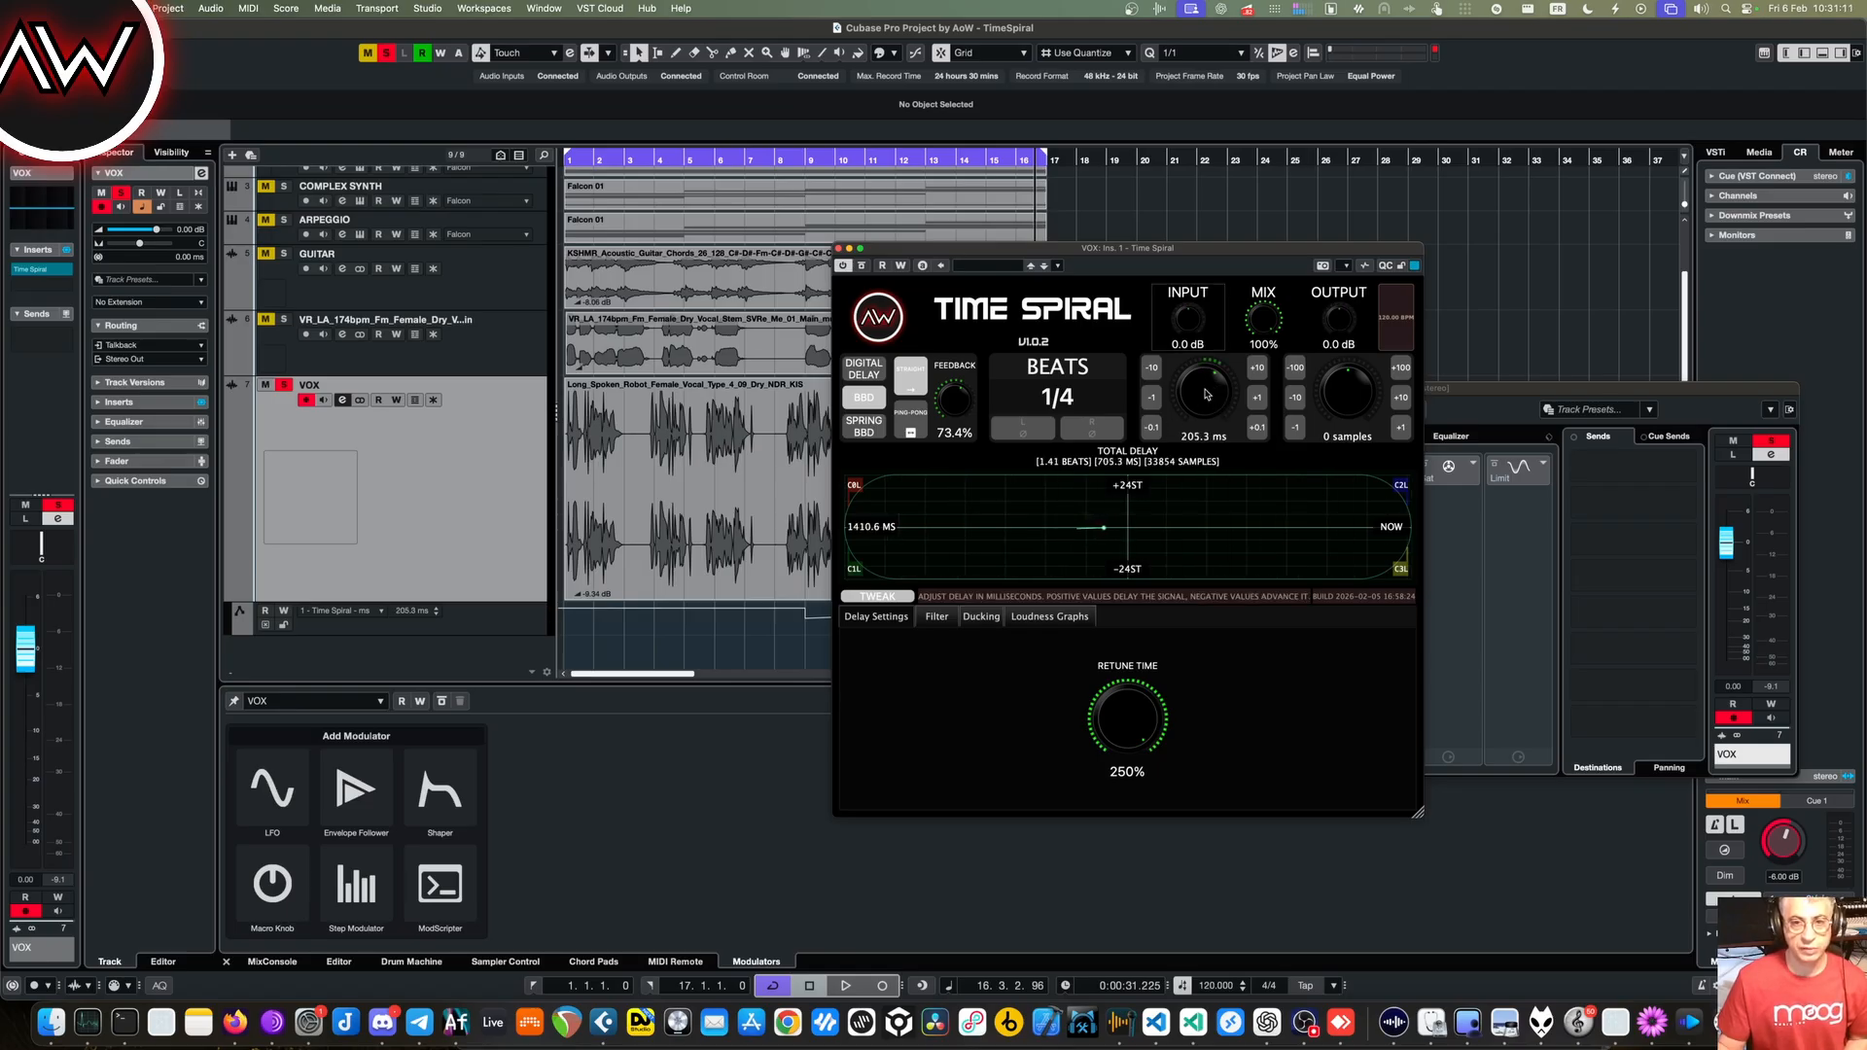
{"action": "left_click_drag", "start_coordinate": [1208, 395], "coordinate": [1205, 416]}
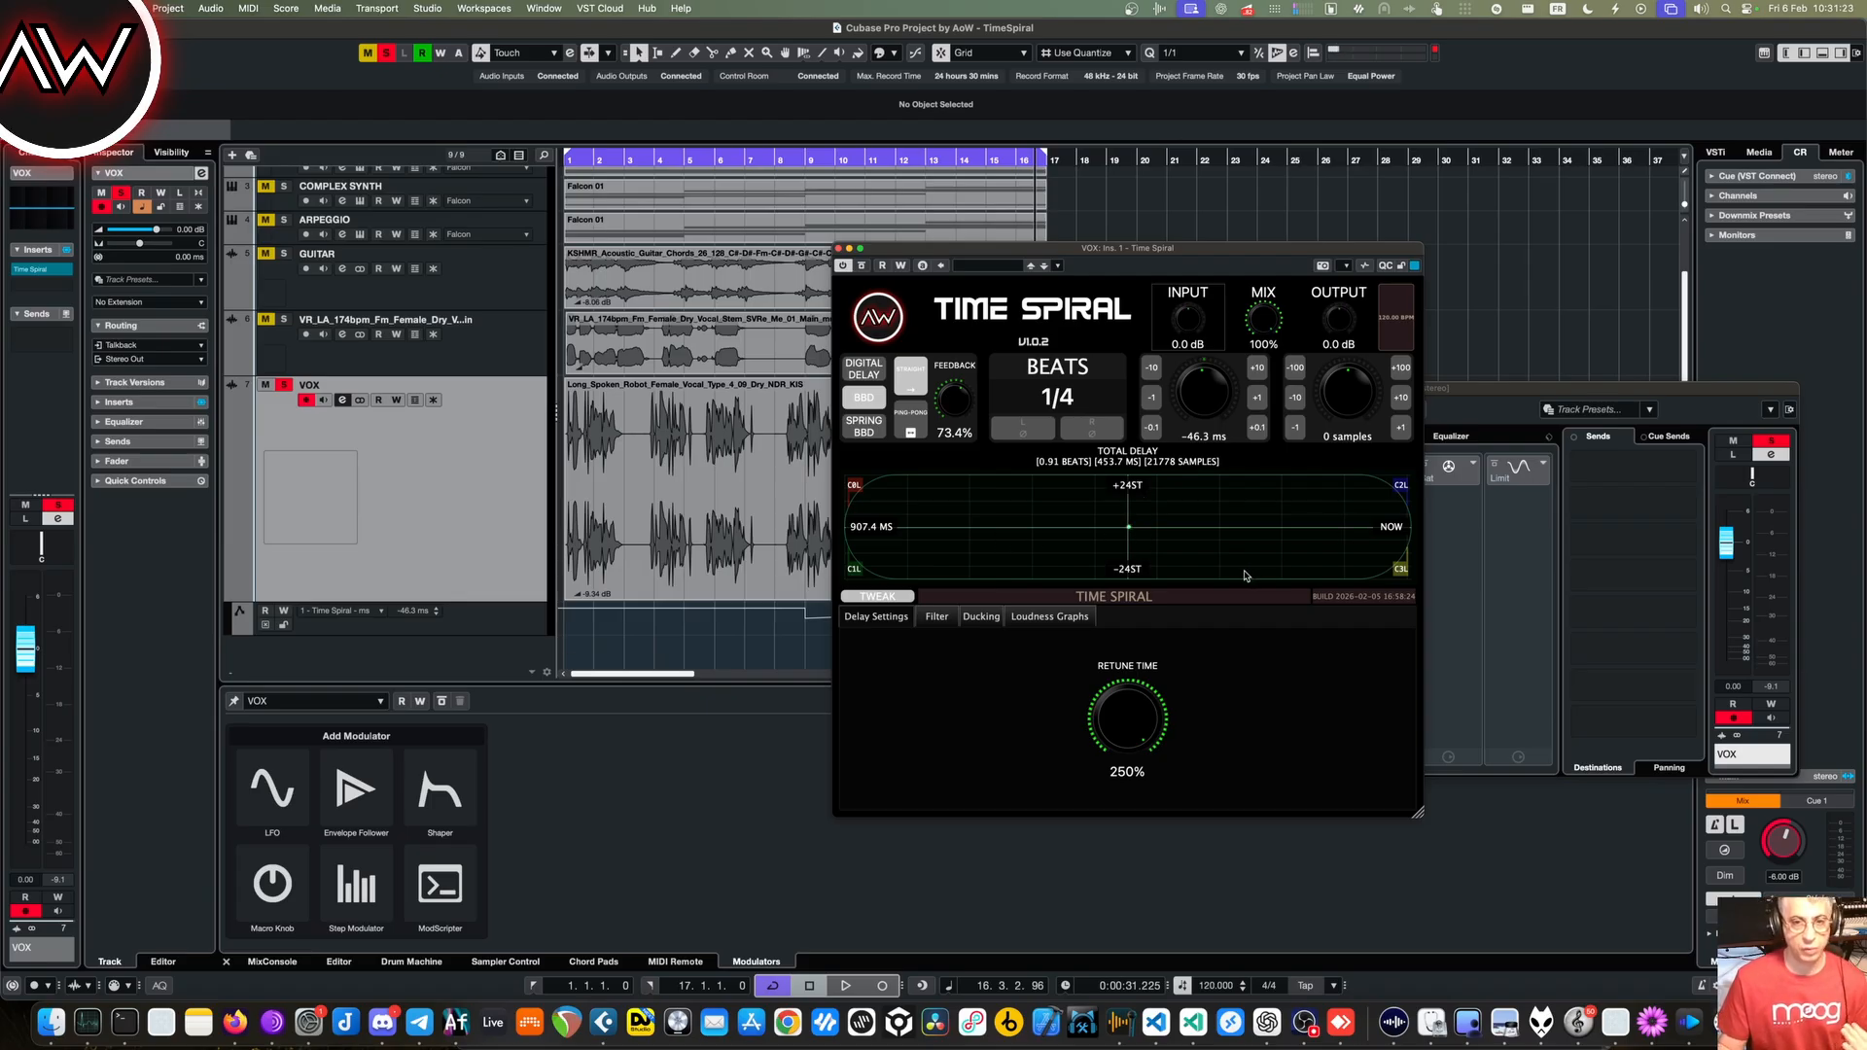
{"action": "left_click_drag", "start_coordinate": [1210, 411], "coordinate": [1212, 397]}
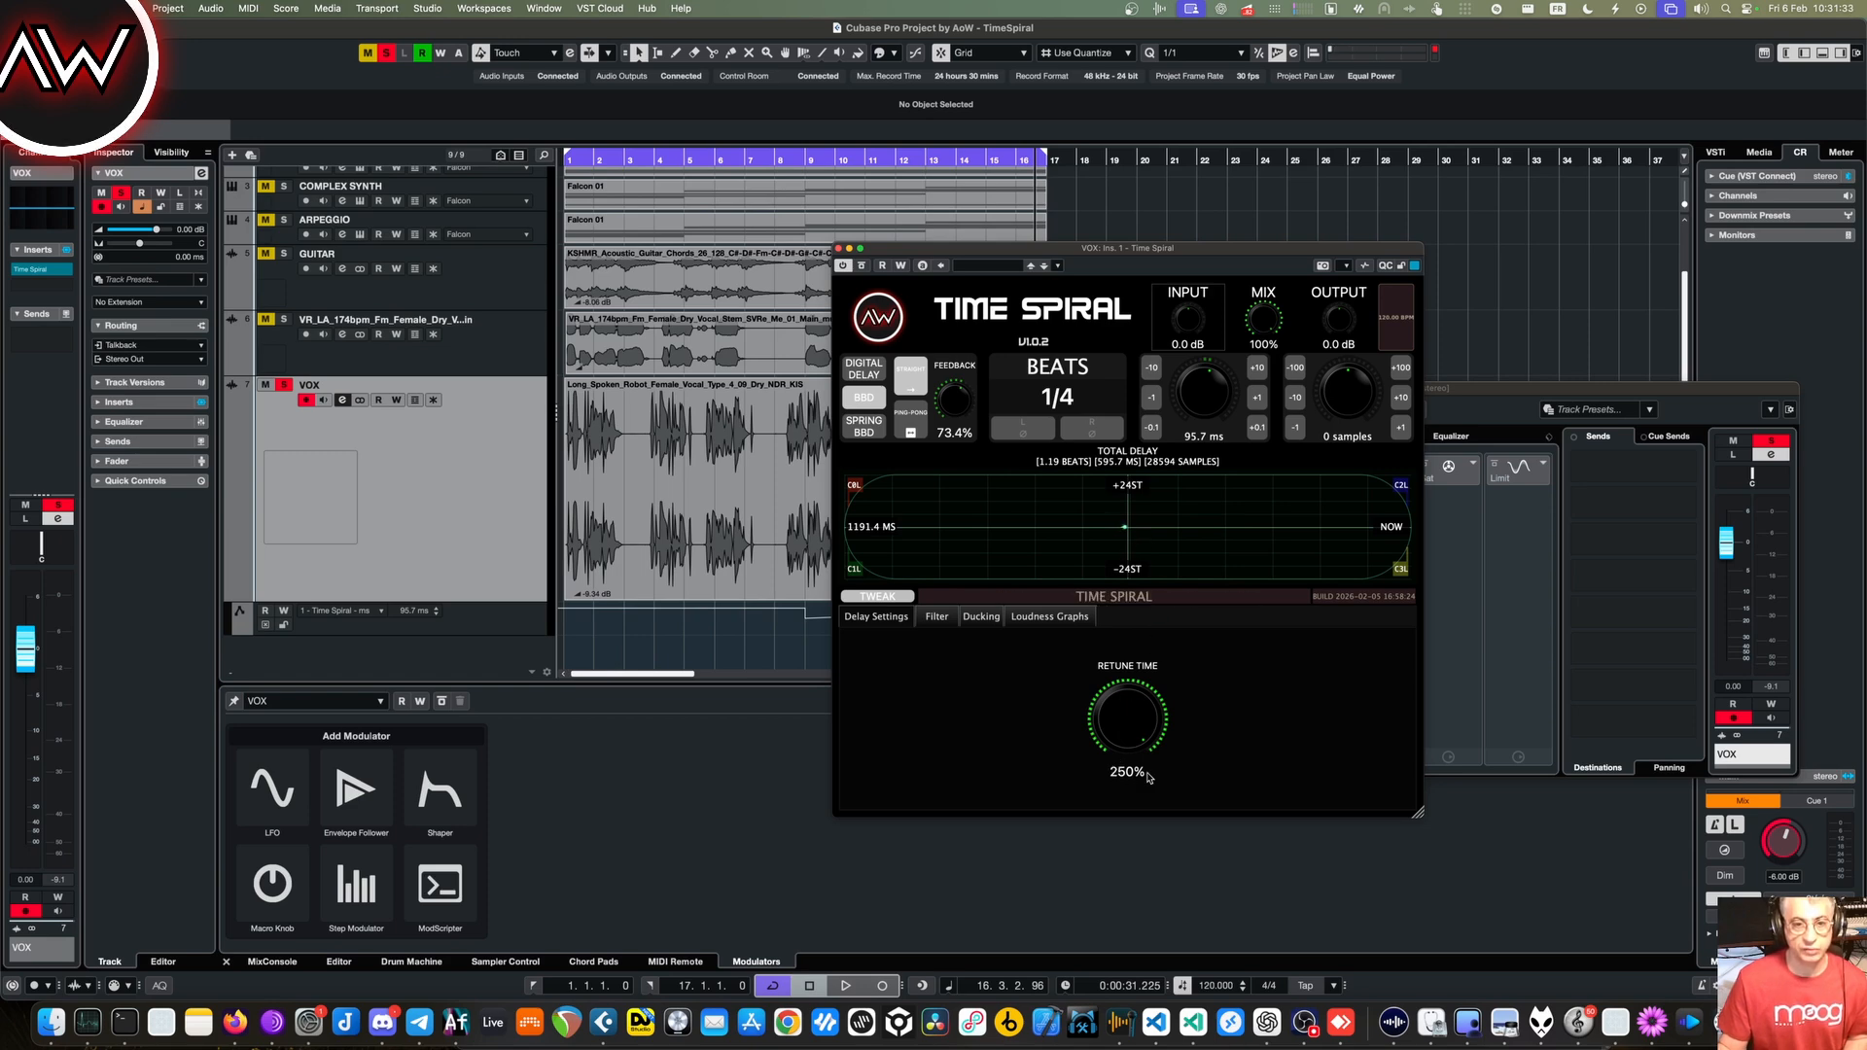
- Set the BBD Retune Time to 46% and raise the millisecond delay in stages to about 279 ms
{"action": "left_click_drag", "start_coordinate": [1147, 713], "coordinate": [1144, 861]}
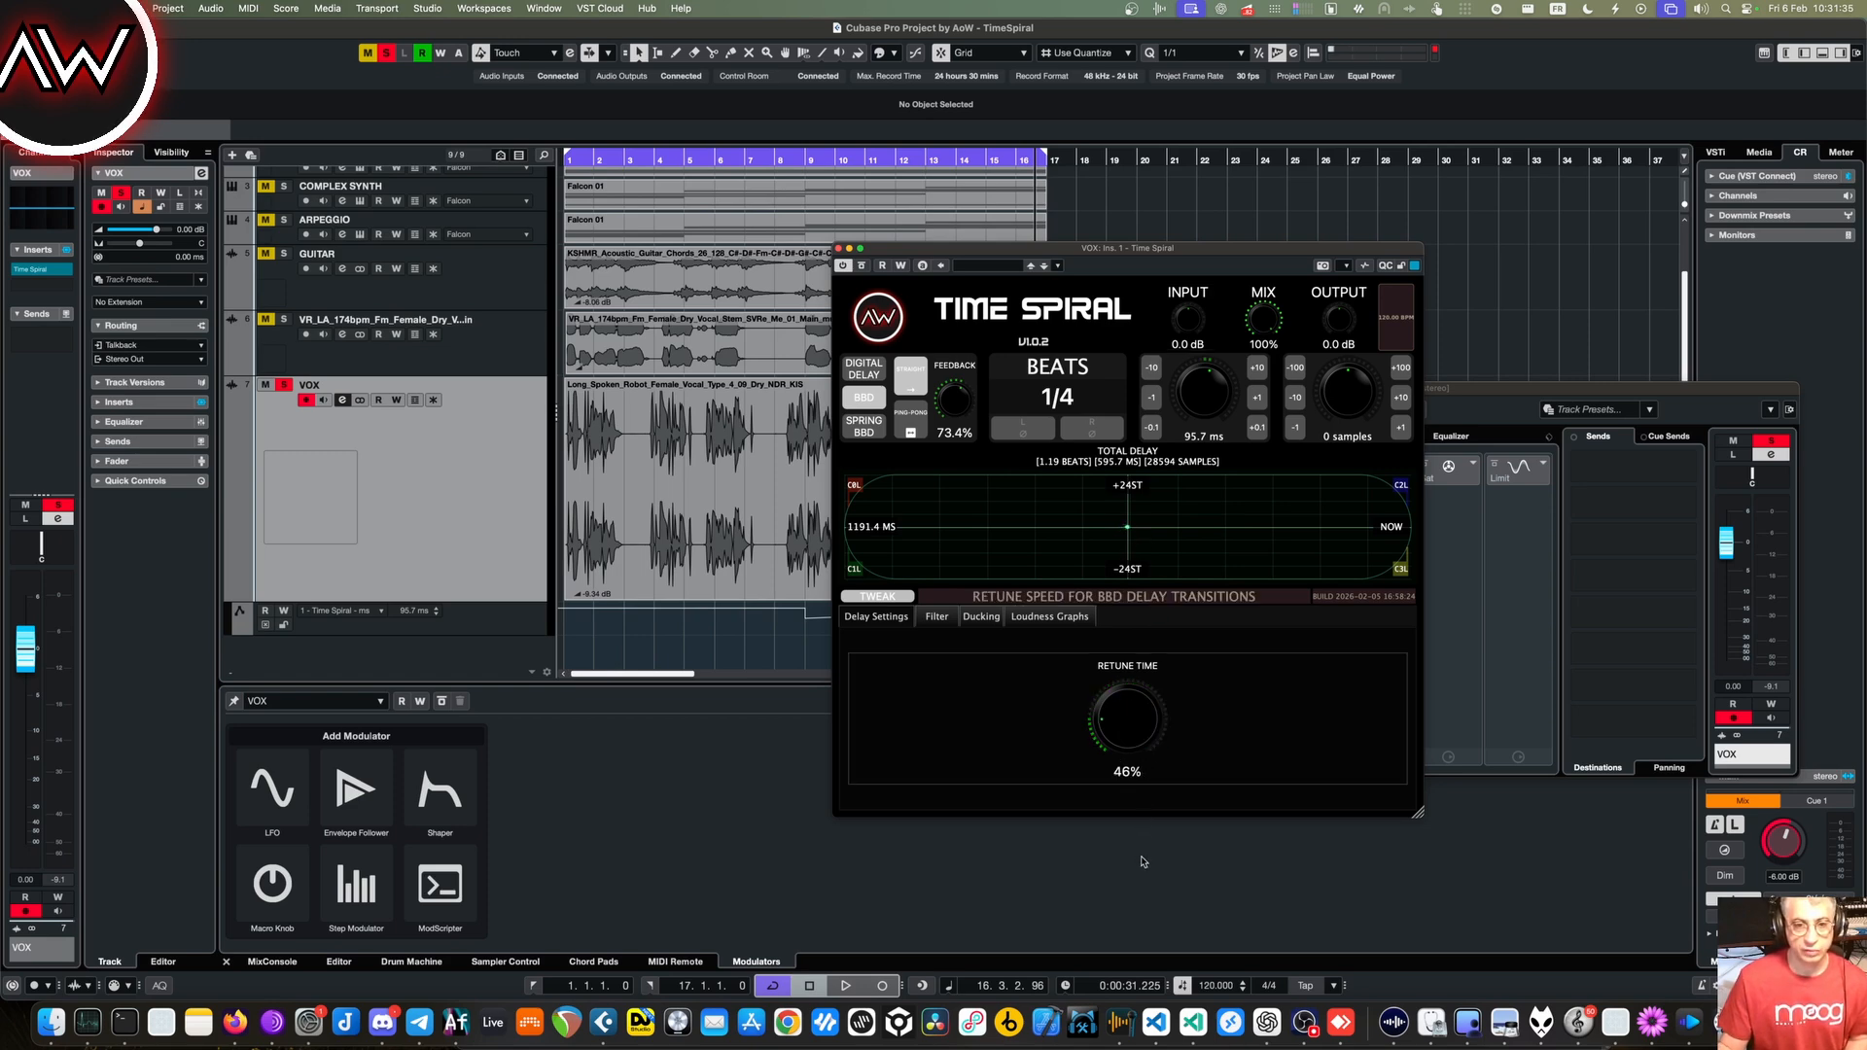
{"action": "mouse_move", "coordinate": [1232, 393]}
{"action": "left_mouse_down"}
{"action": "mouse_move", "coordinate": [1224, 375]}
{"action": "mouse_move", "coordinate": [1212, 427]}
{"action": "mouse_move", "coordinate": [1208, 393]}
{"action": "left_mouse_up"}
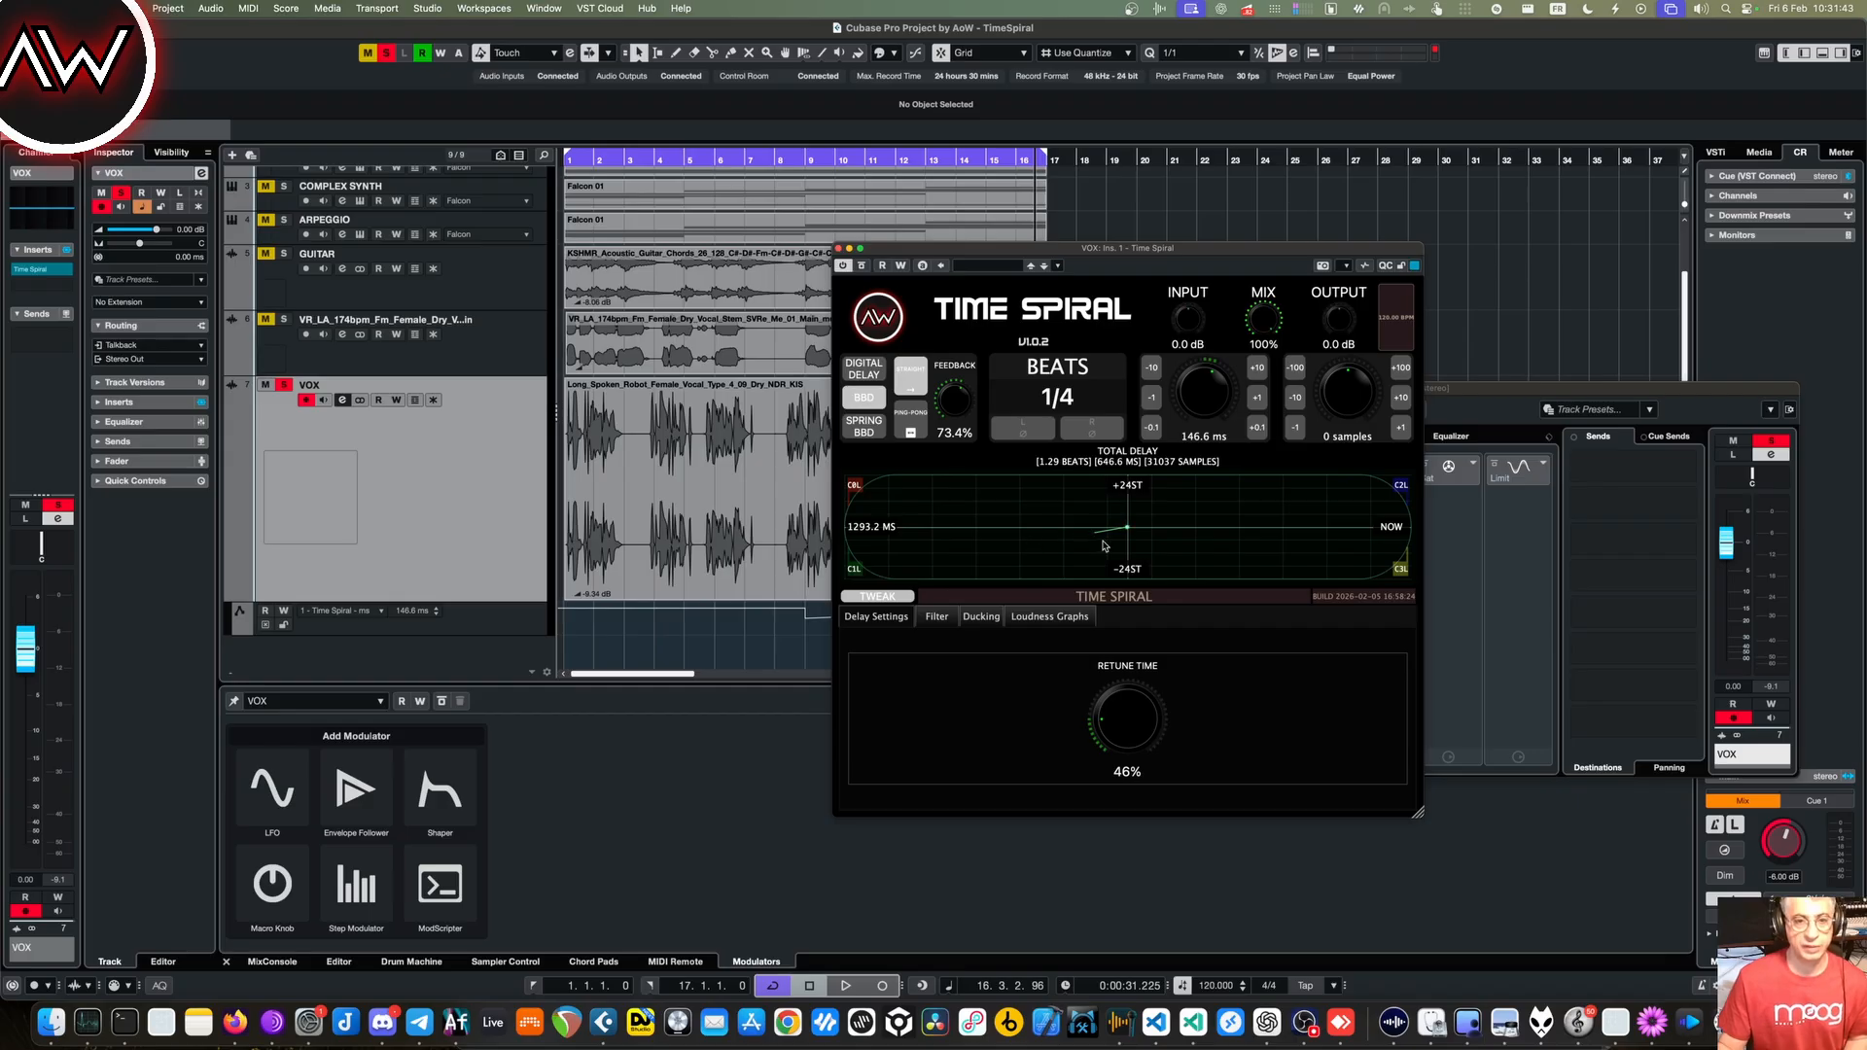
{"action": "left_click_drag", "start_coordinate": [1209, 395], "coordinate": [1206, 375]}
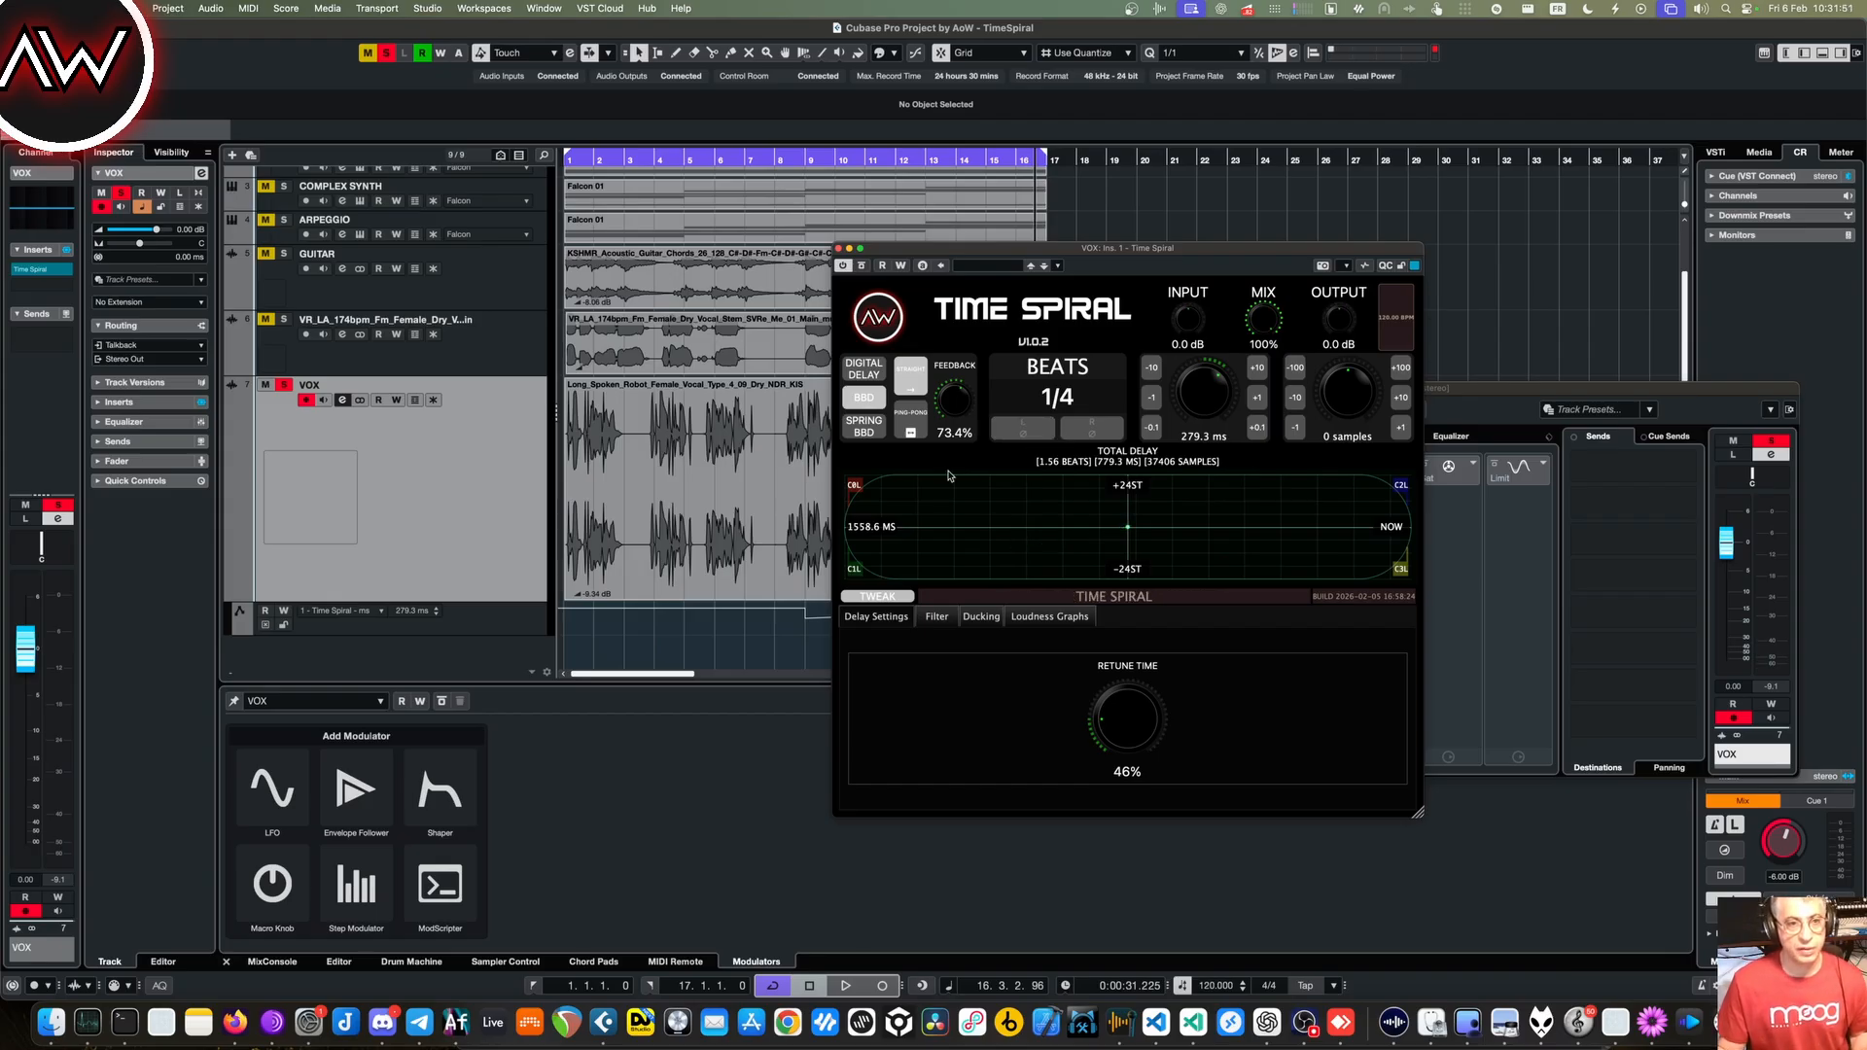
- Switch the delay to Spring BBD mode, raise the Mix to 100%, and play the selected vocal clip
{"action": "left_click", "coordinate": [865, 428]}
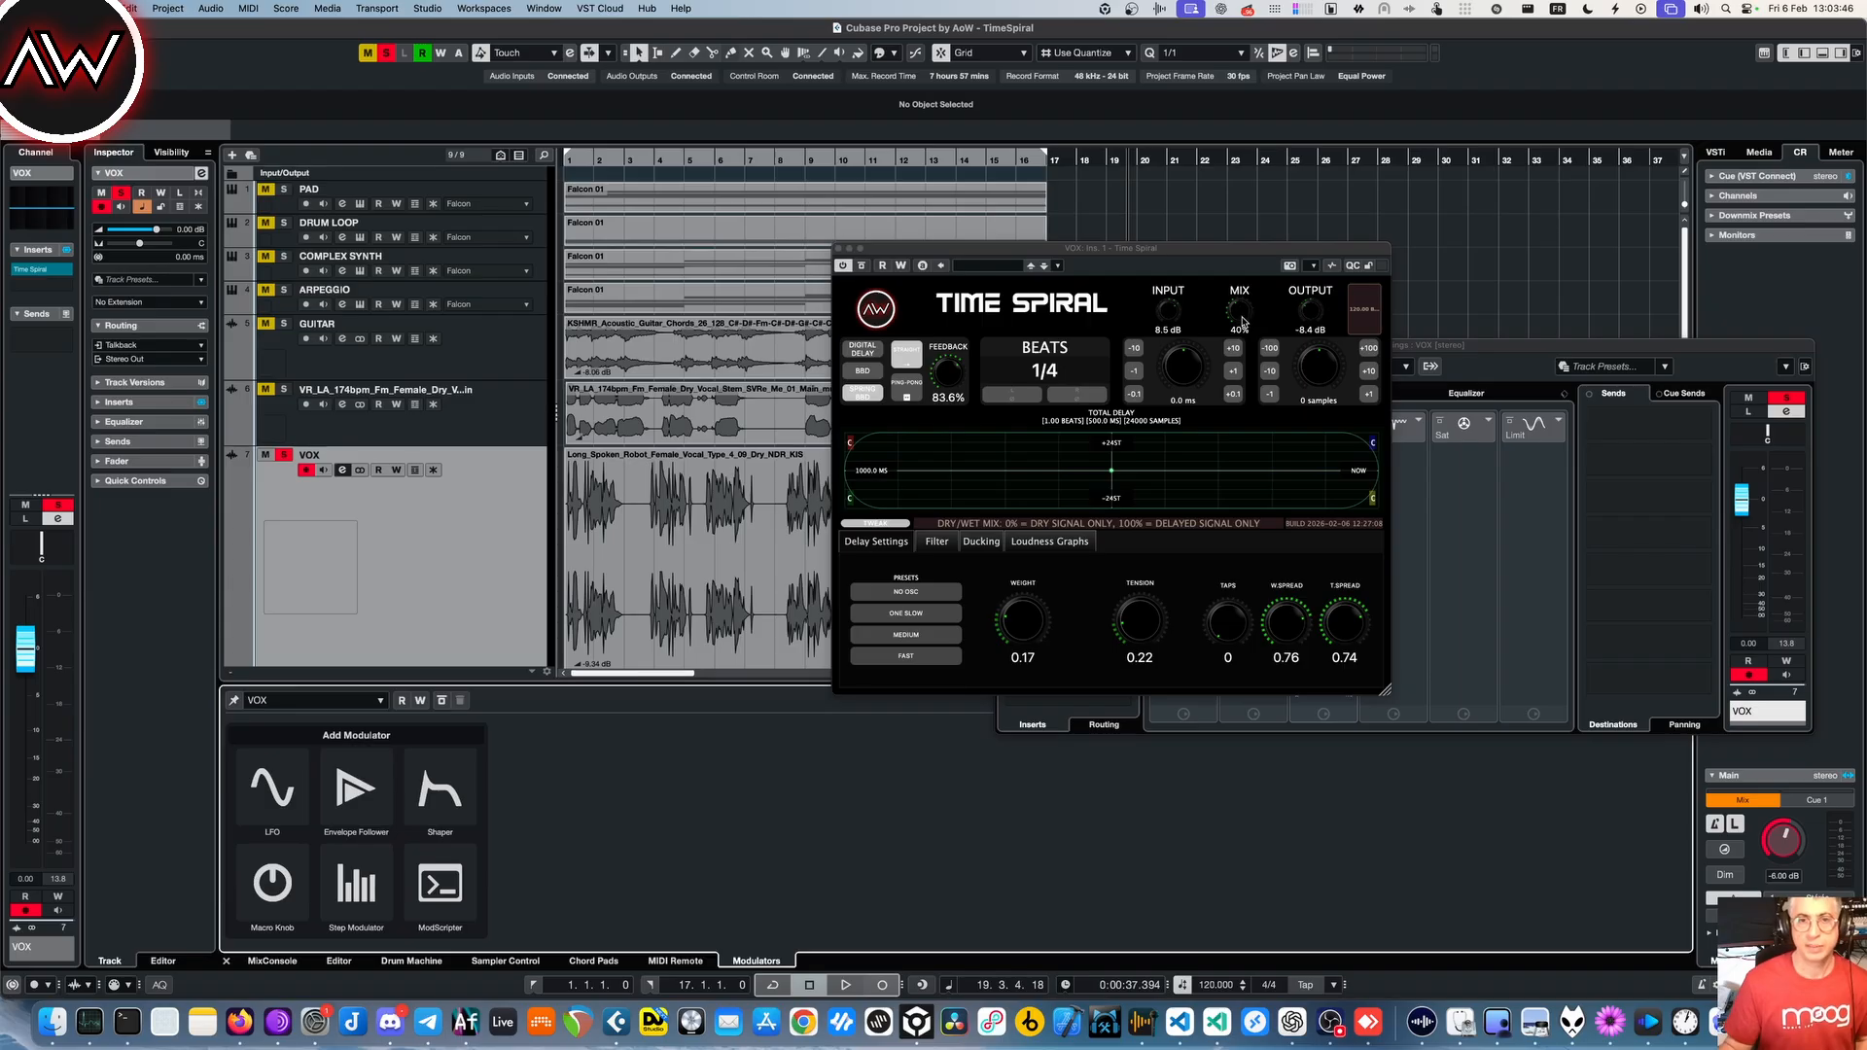
{"action": "left_click_drag", "start_coordinate": [1242, 321], "coordinate": [1239, 110]}
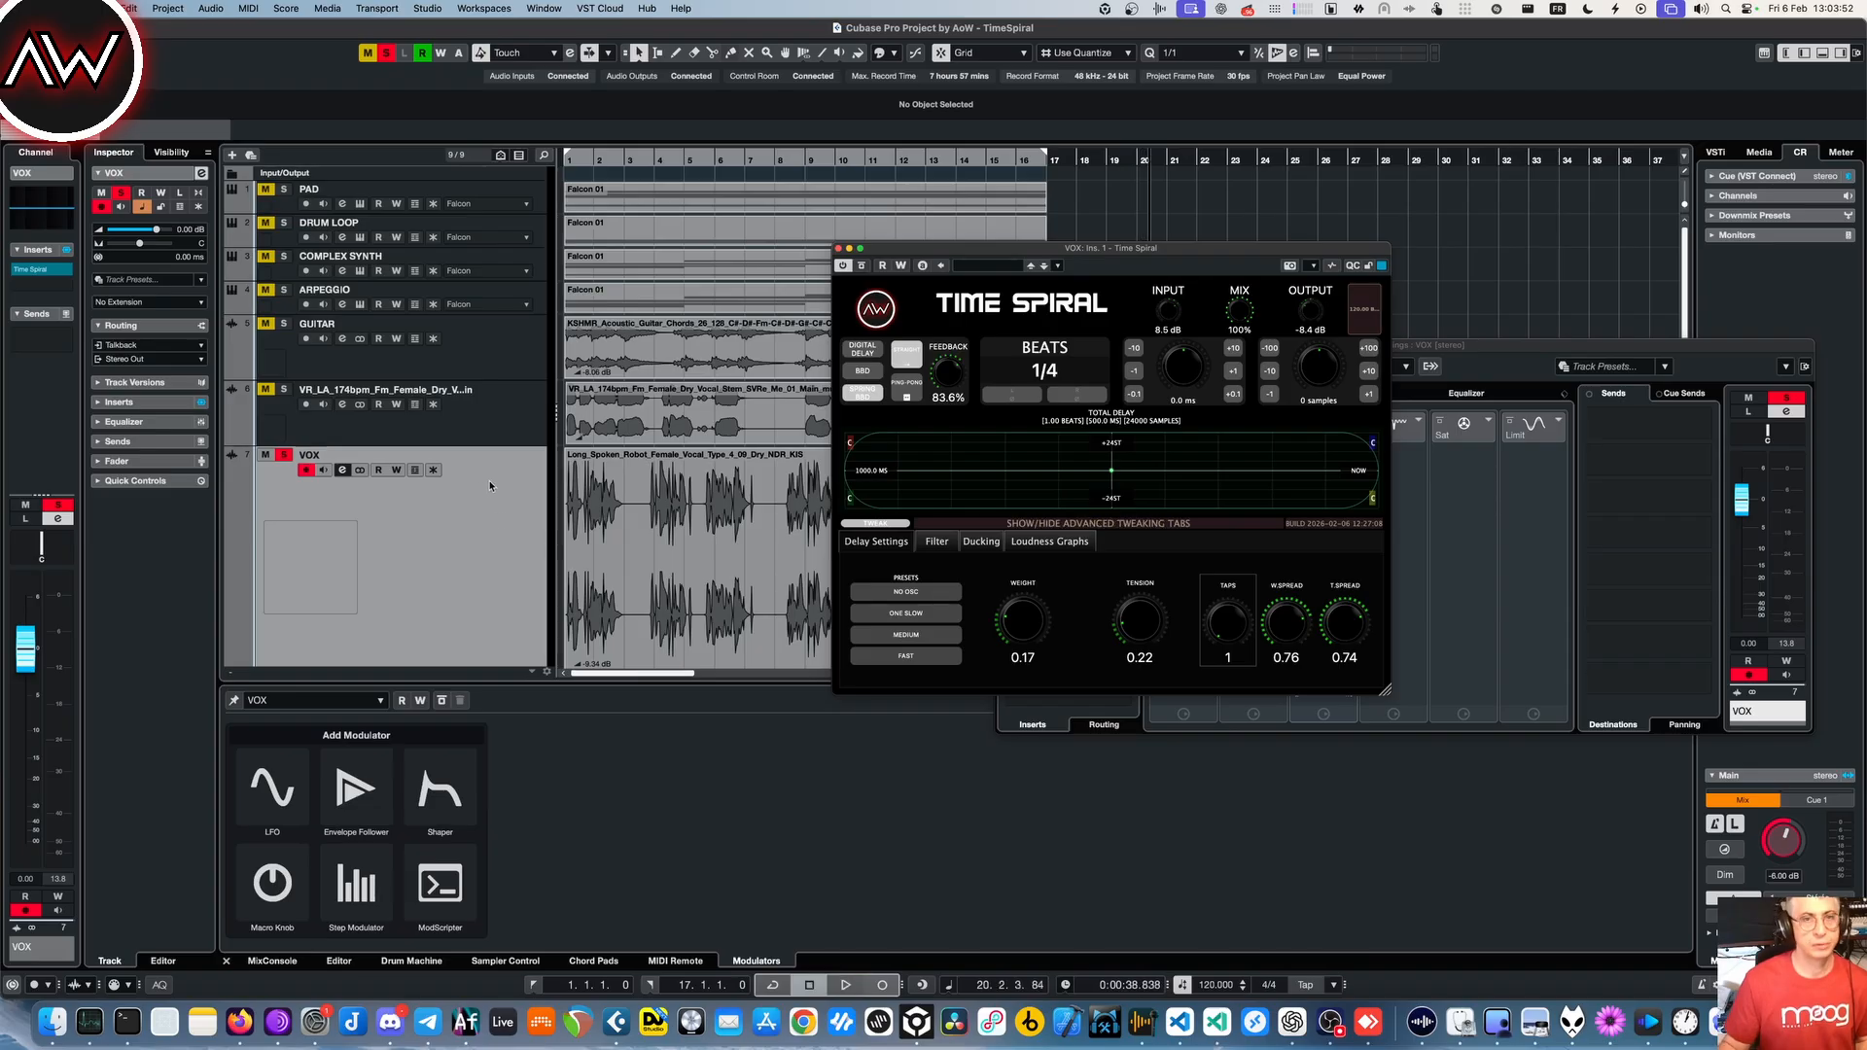
{"action": "left_click", "coordinate": [641, 507]}
{"action": "key", "text": "slash"}
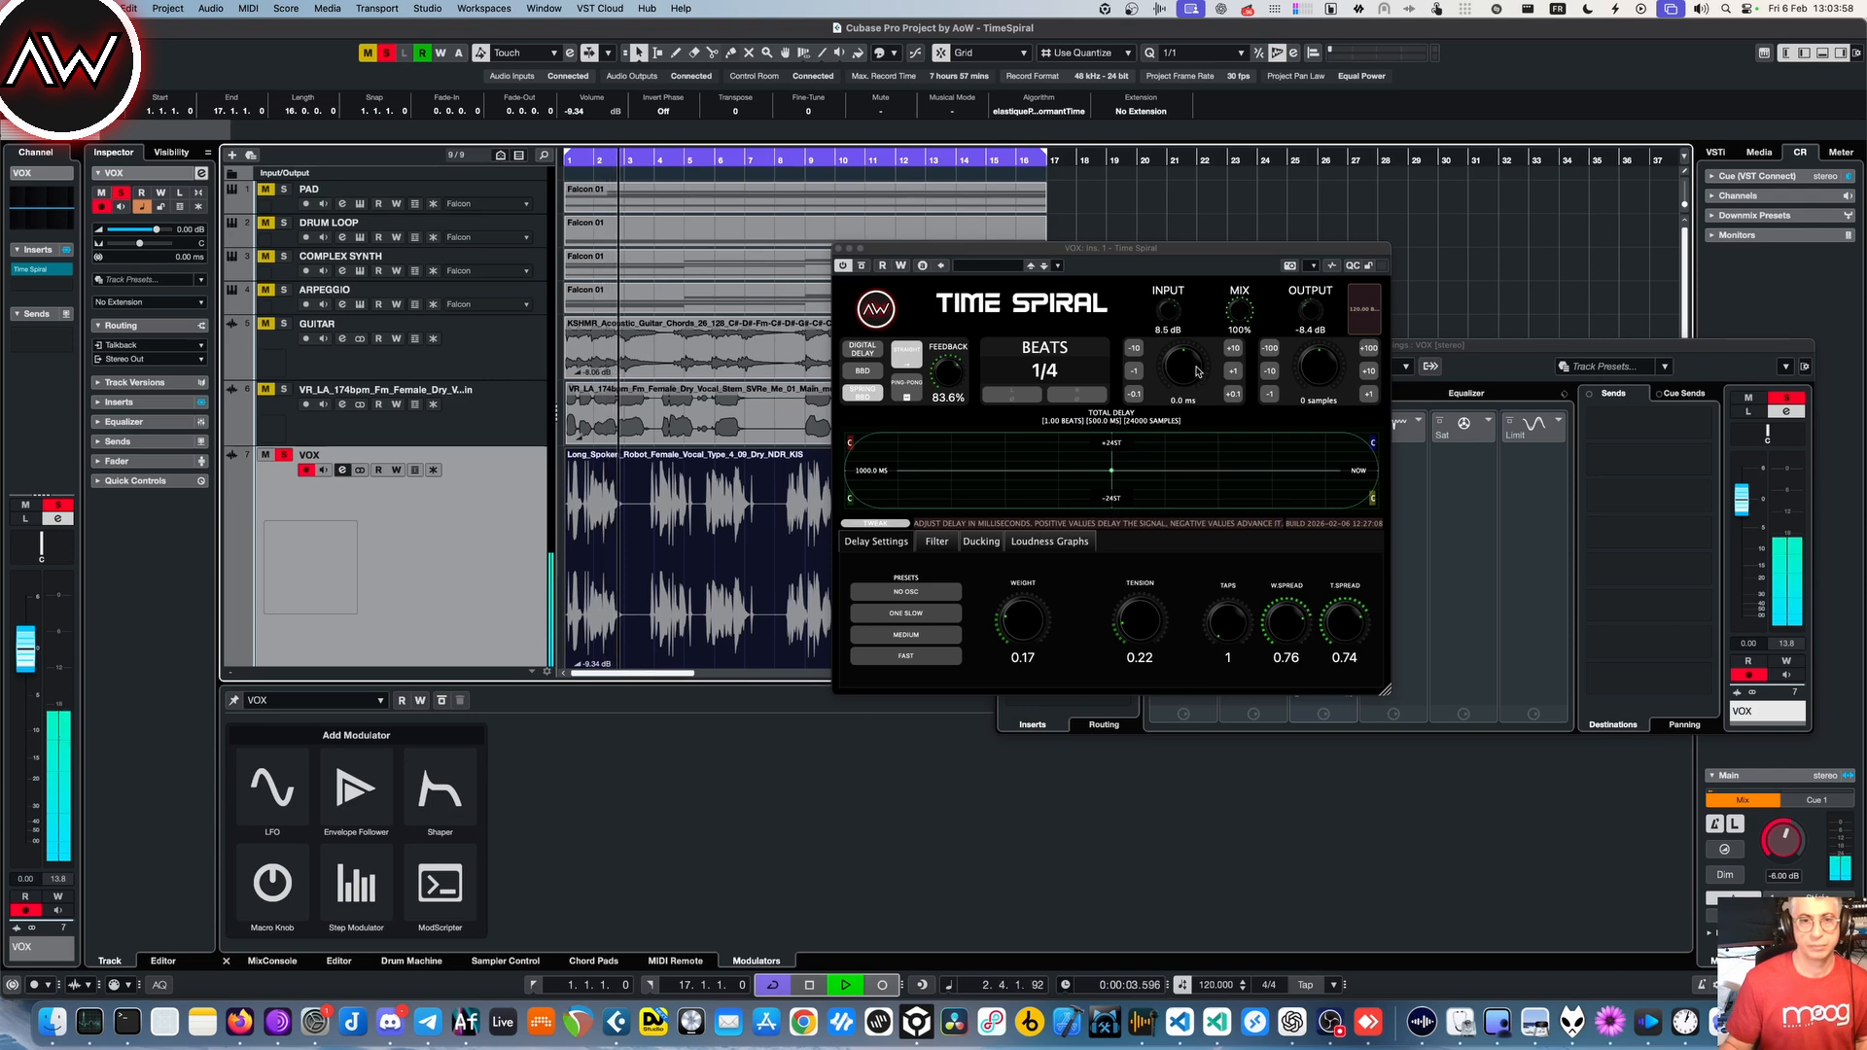
- Sweep the Spring BBD delay to about 253 ms and 975 ms, reset it to 0 ms and stop playback
{"action": "left_click_drag", "start_coordinate": [1198, 371], "coordinate": [1200, 348]}
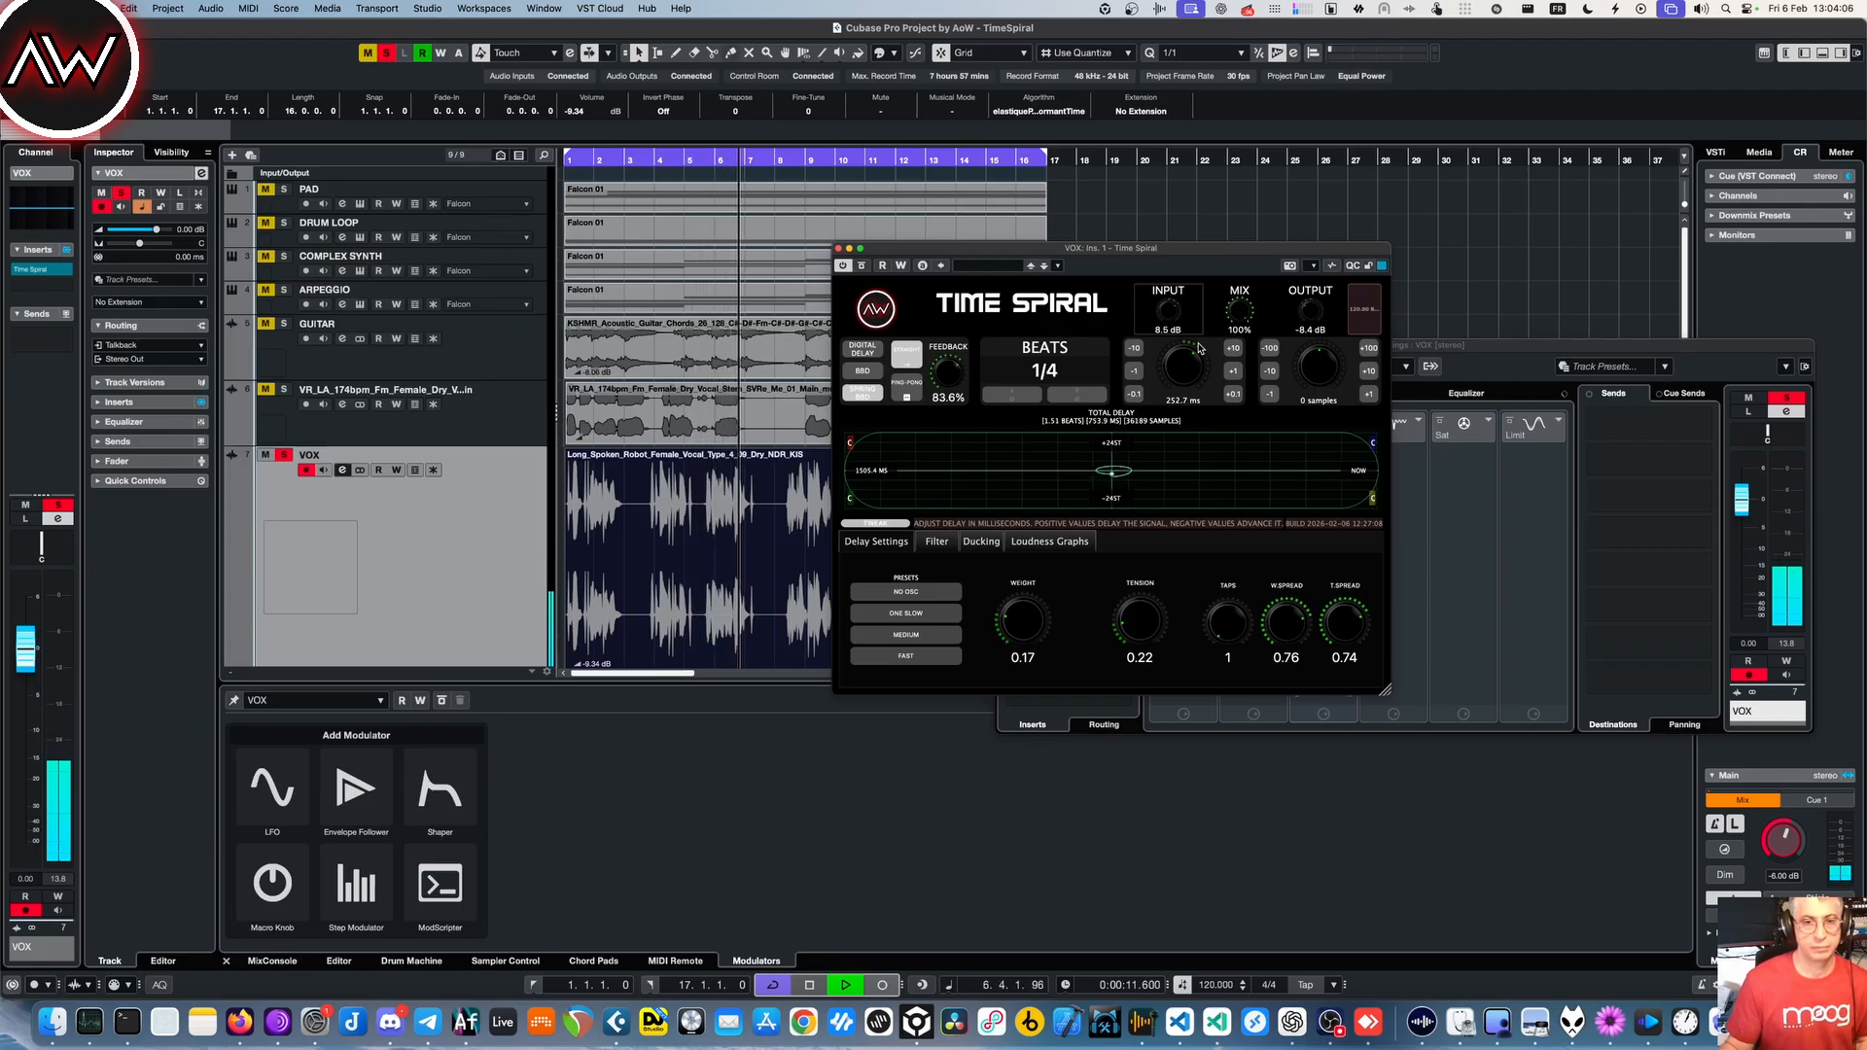
{"action": "left_click_drag", "start_coordinate": [1199, 348], "coordinate": [1191, 387]}
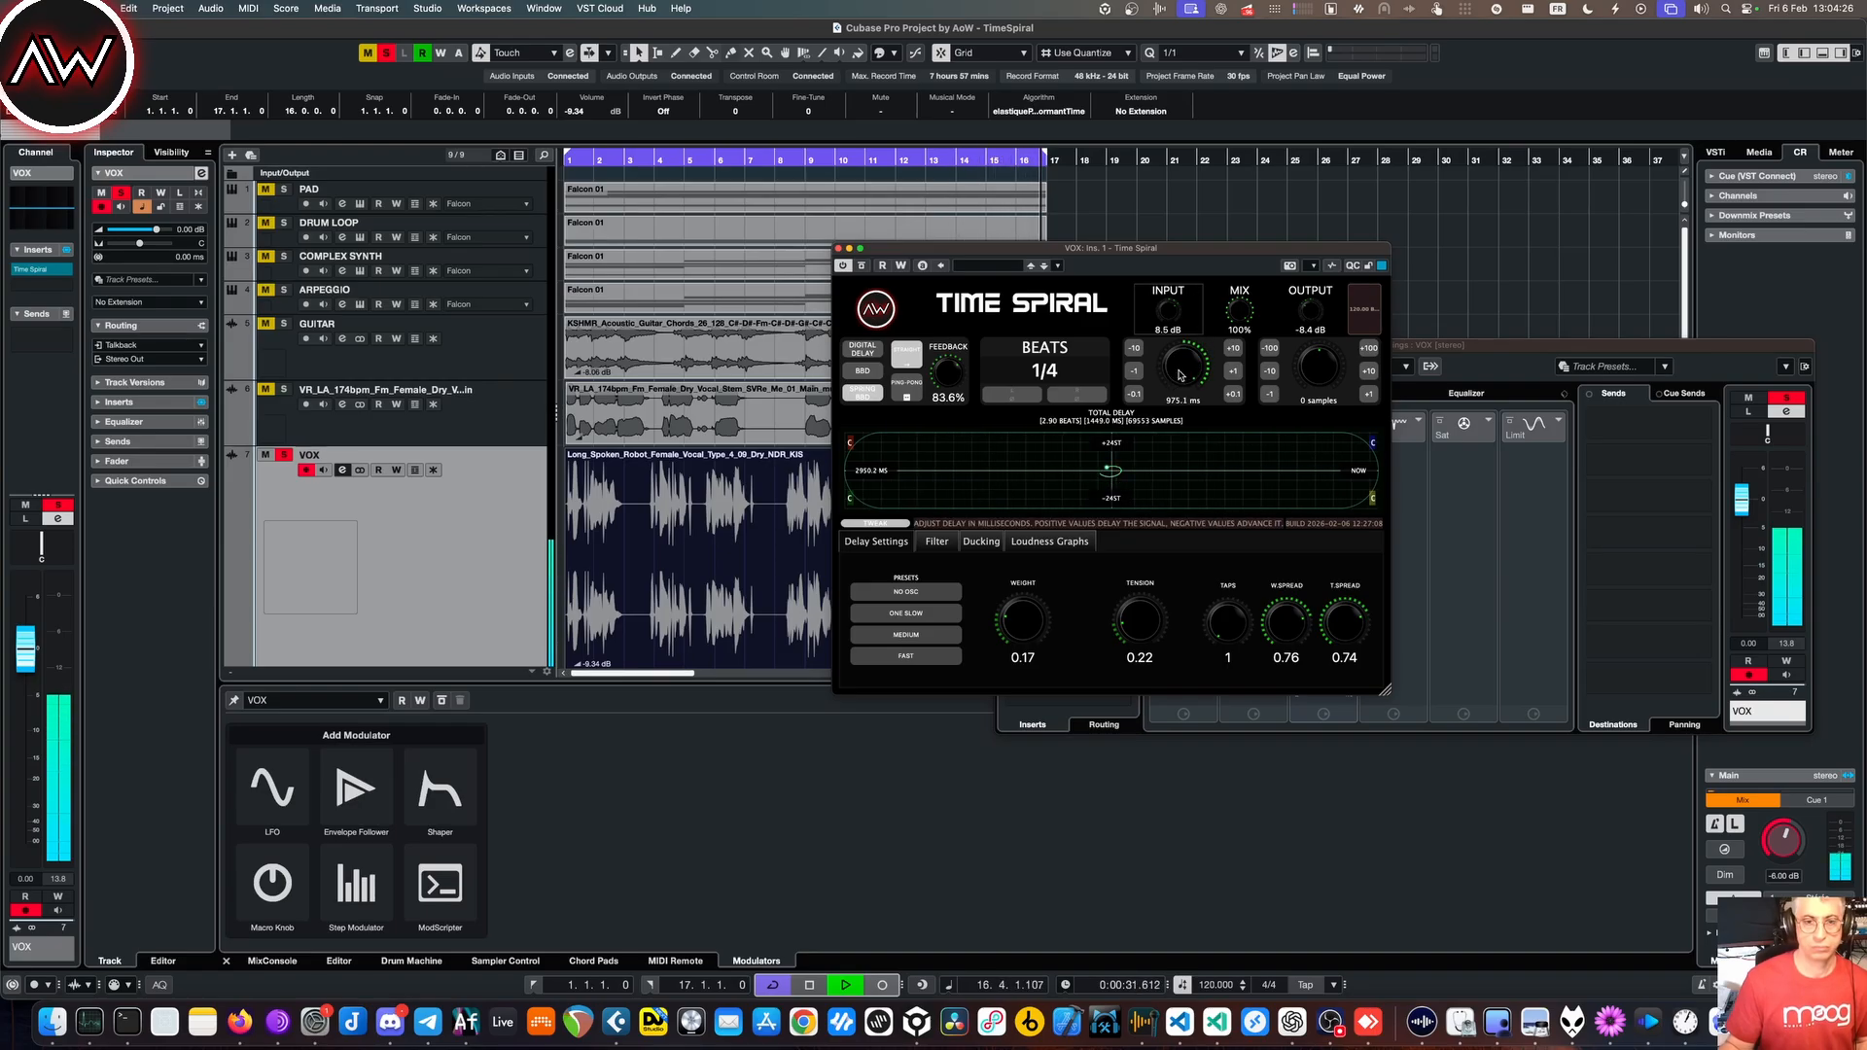
{"action": "double_click", "coordinate": [1180, 375]}
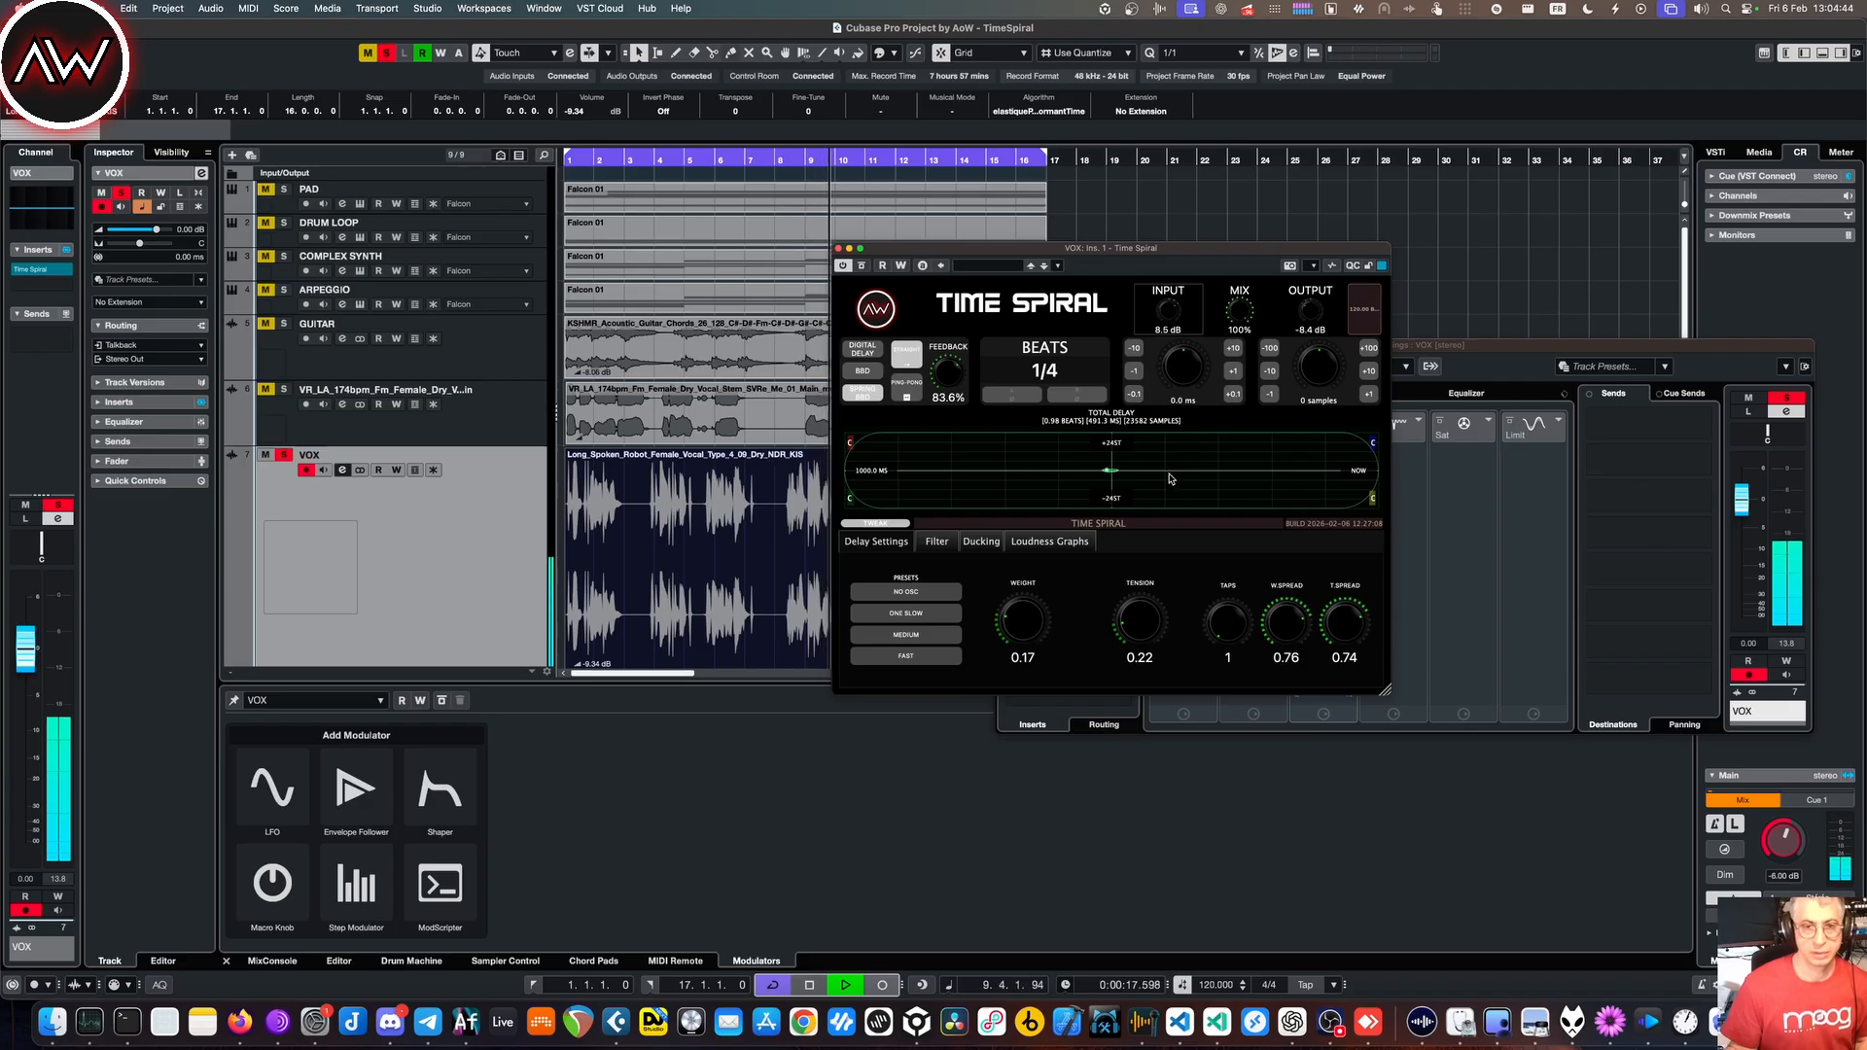
{"action": "key", "text": "space"}
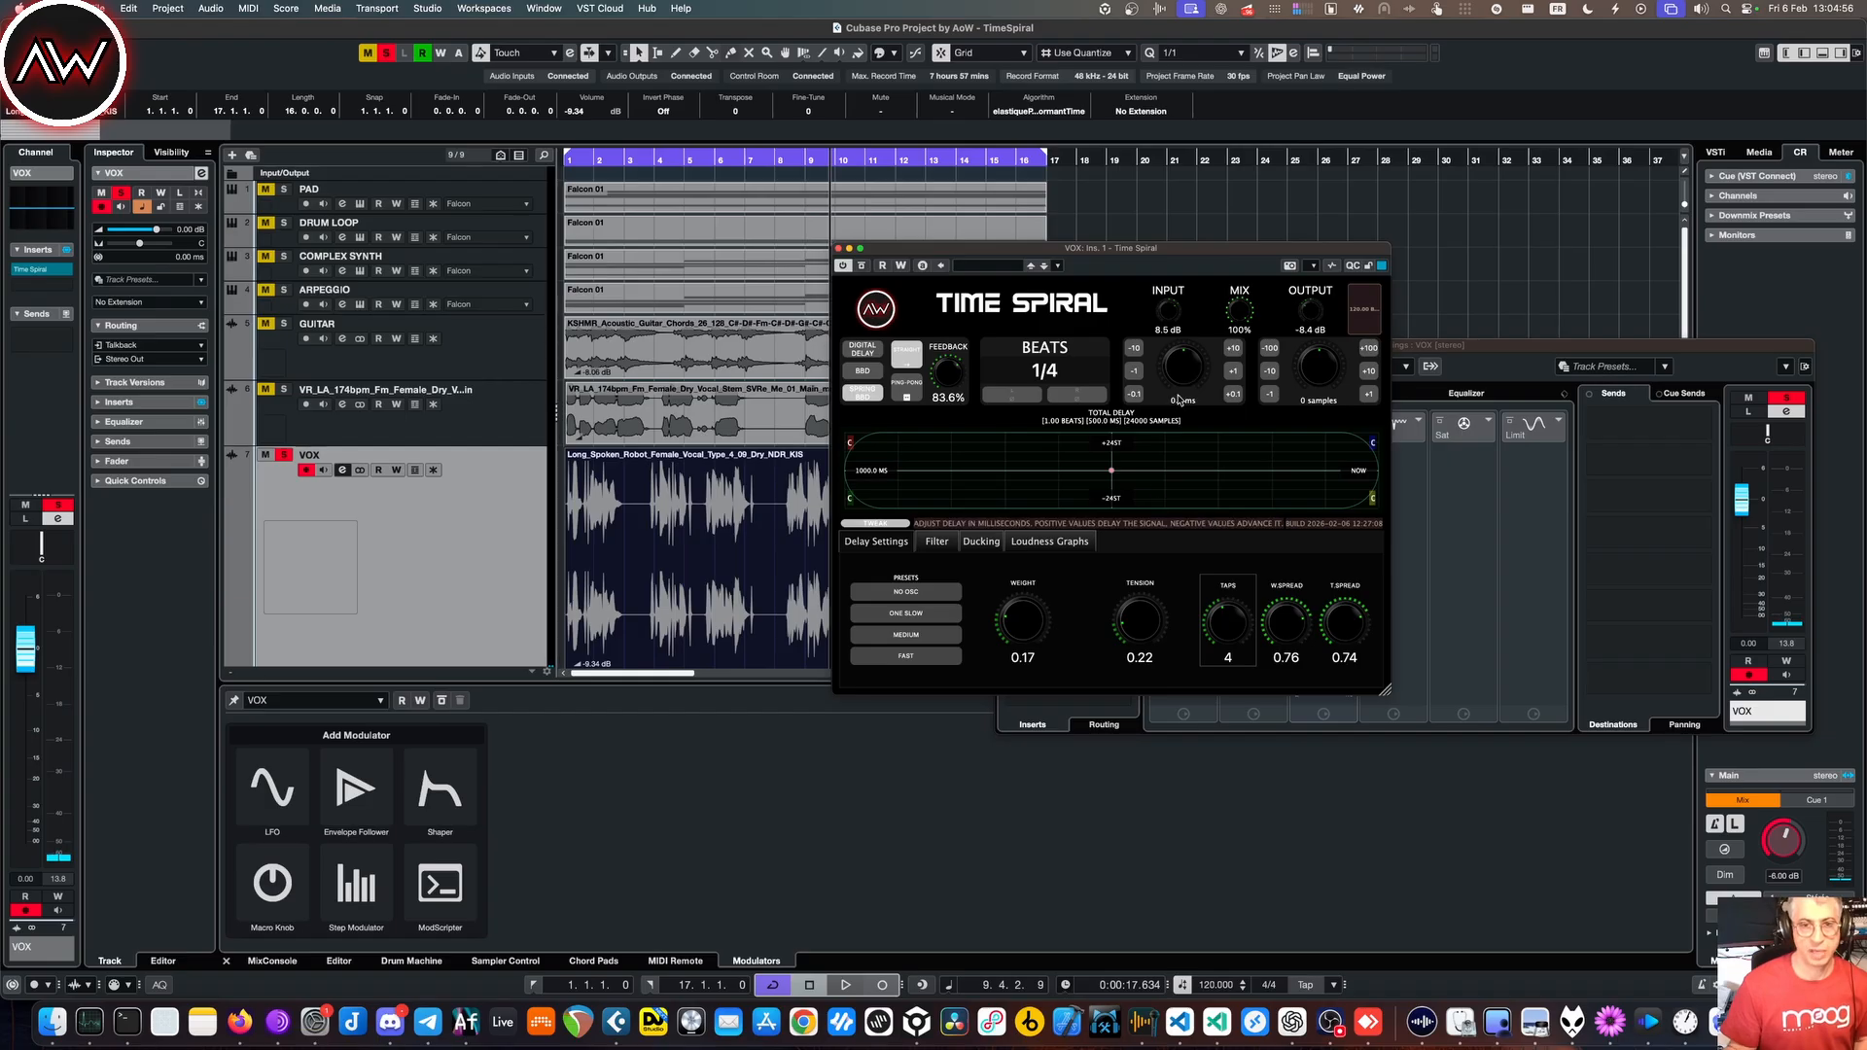
- Restart playback with four taps and vary the delay to about 260 ms and 9 ms
{"action": "key", "text": "space"}
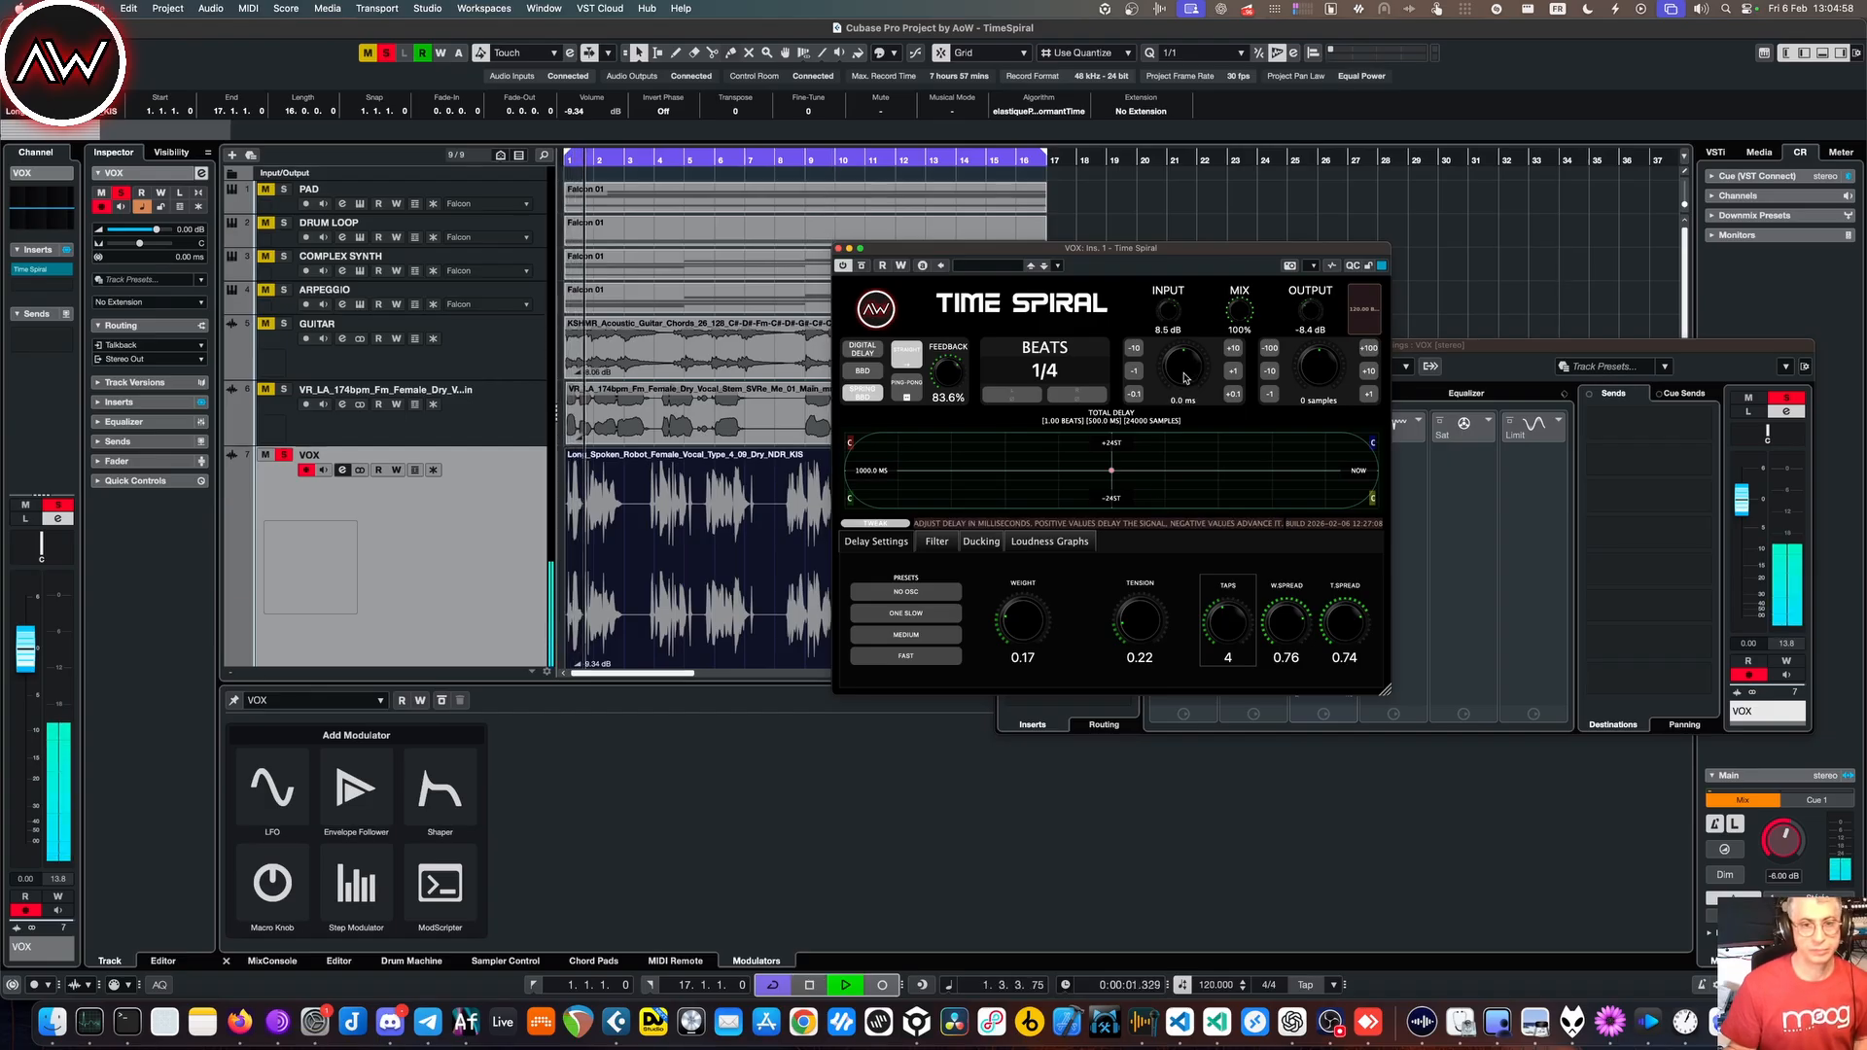
{"action": "left_click_drag", "start_coordinate": [1185, 377], "coordinate": [1186, 354]}
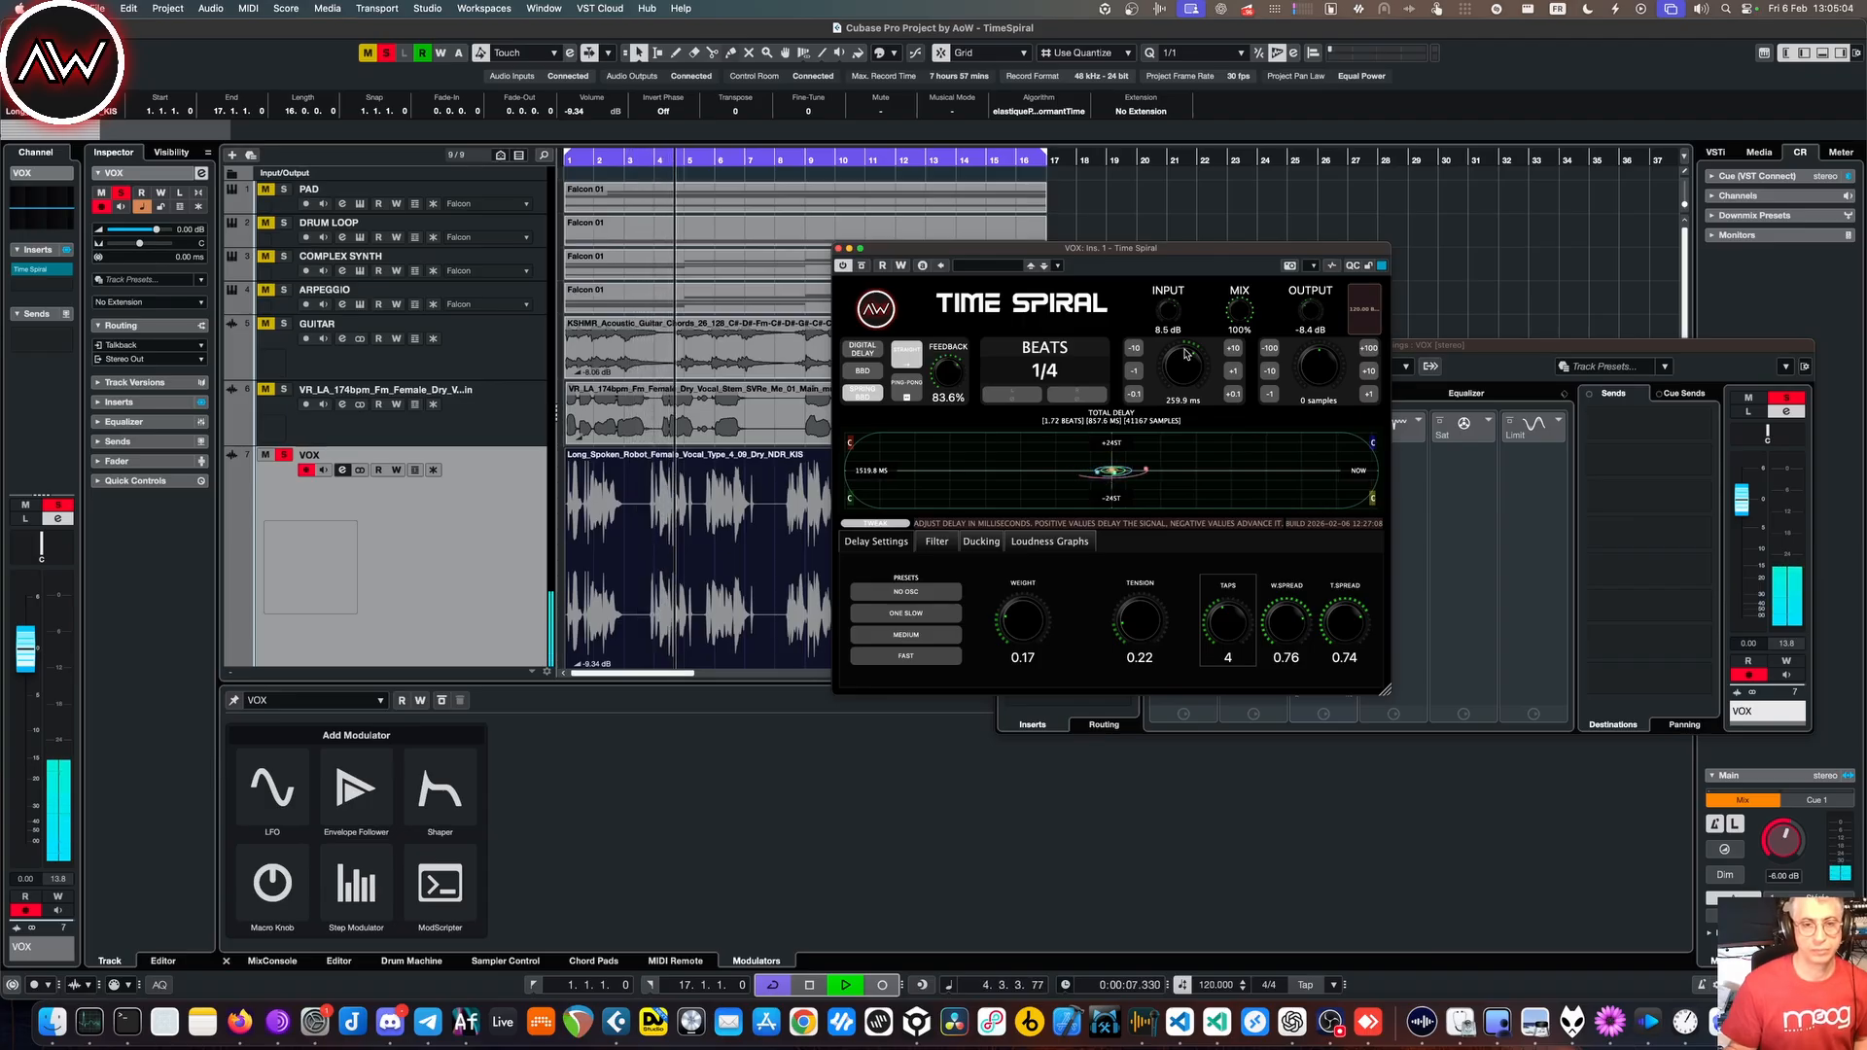
{"action": "left_click_drag", "start_coordinate": [1186, 354], "coordinate": [1184, 376]}
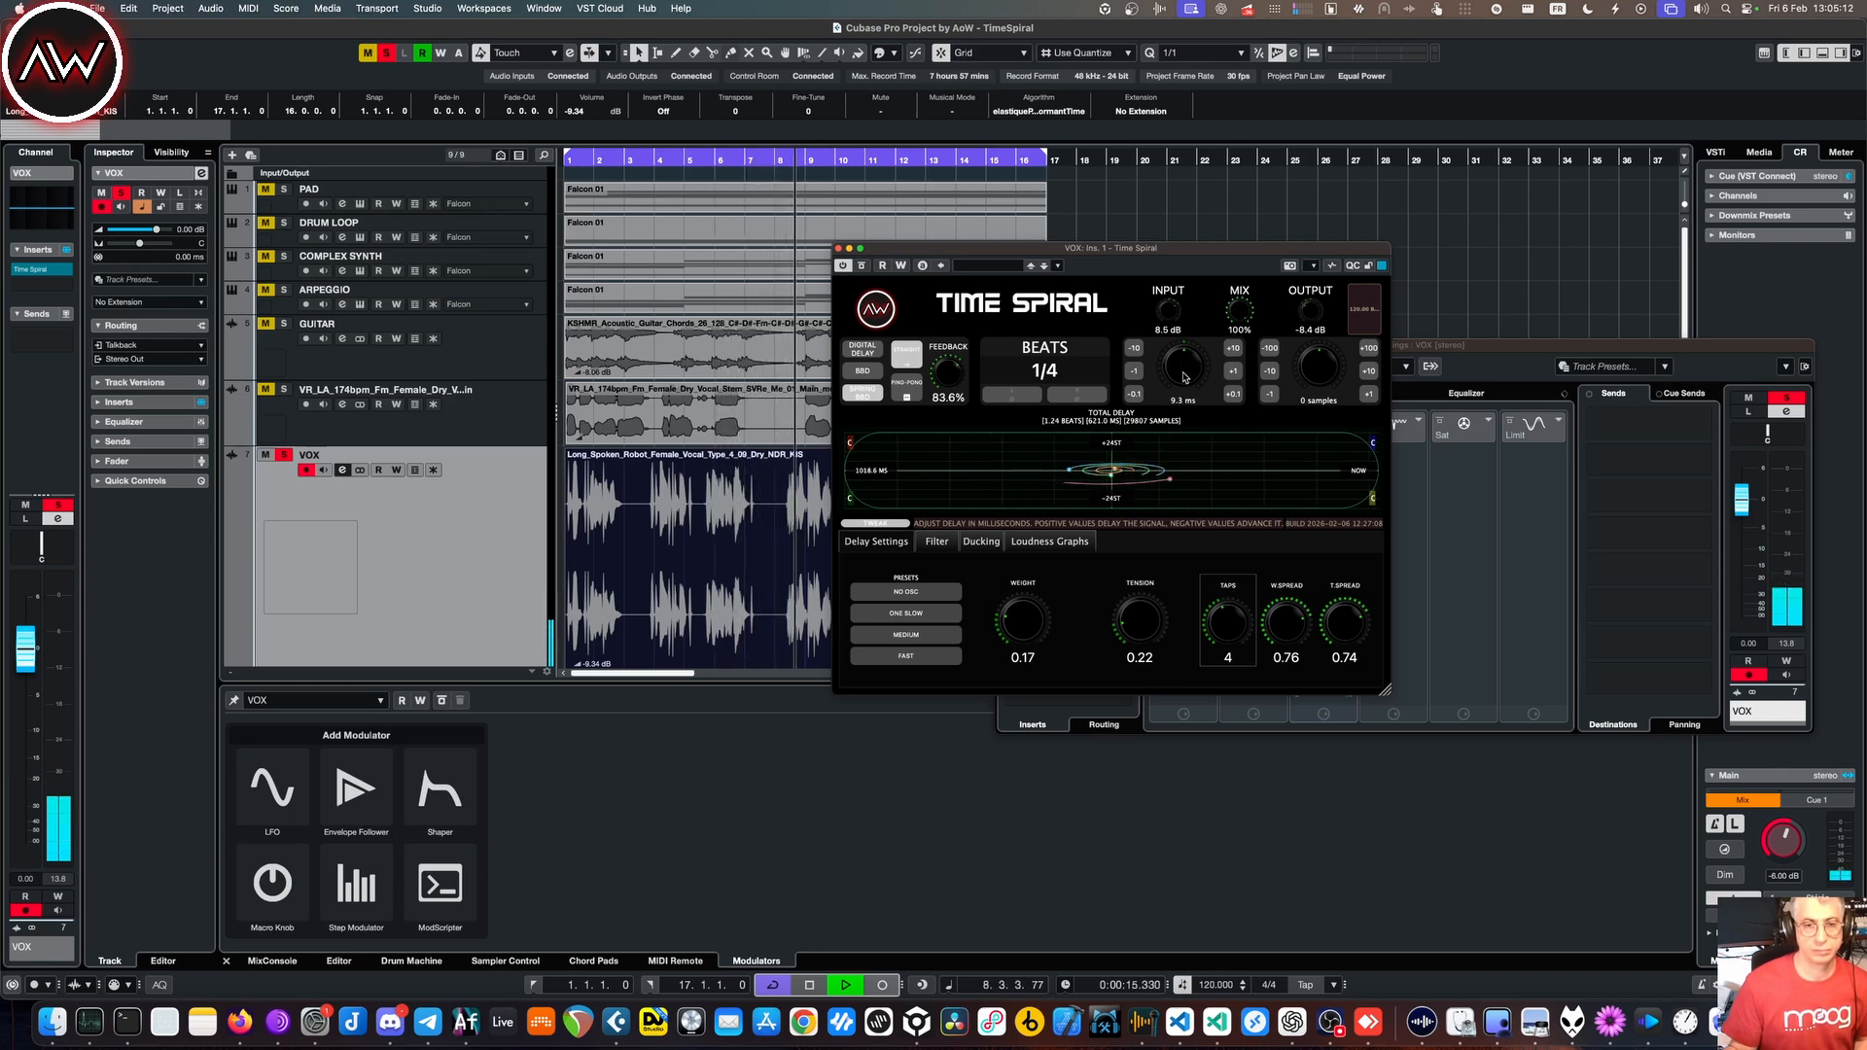
{"action": "left_click_drag", "start_coordinate": [1184, 377], "coordinate": [1185, 375]}
- Set Weight to 2.00, Tension to 0.10 and Mix to 50%, sweeping the delay to about 470 and 551 ms before resetting it
{"action": "left_click_drag", "start_coordinate": [1022, 620], "coordinate": [1192, 339]}
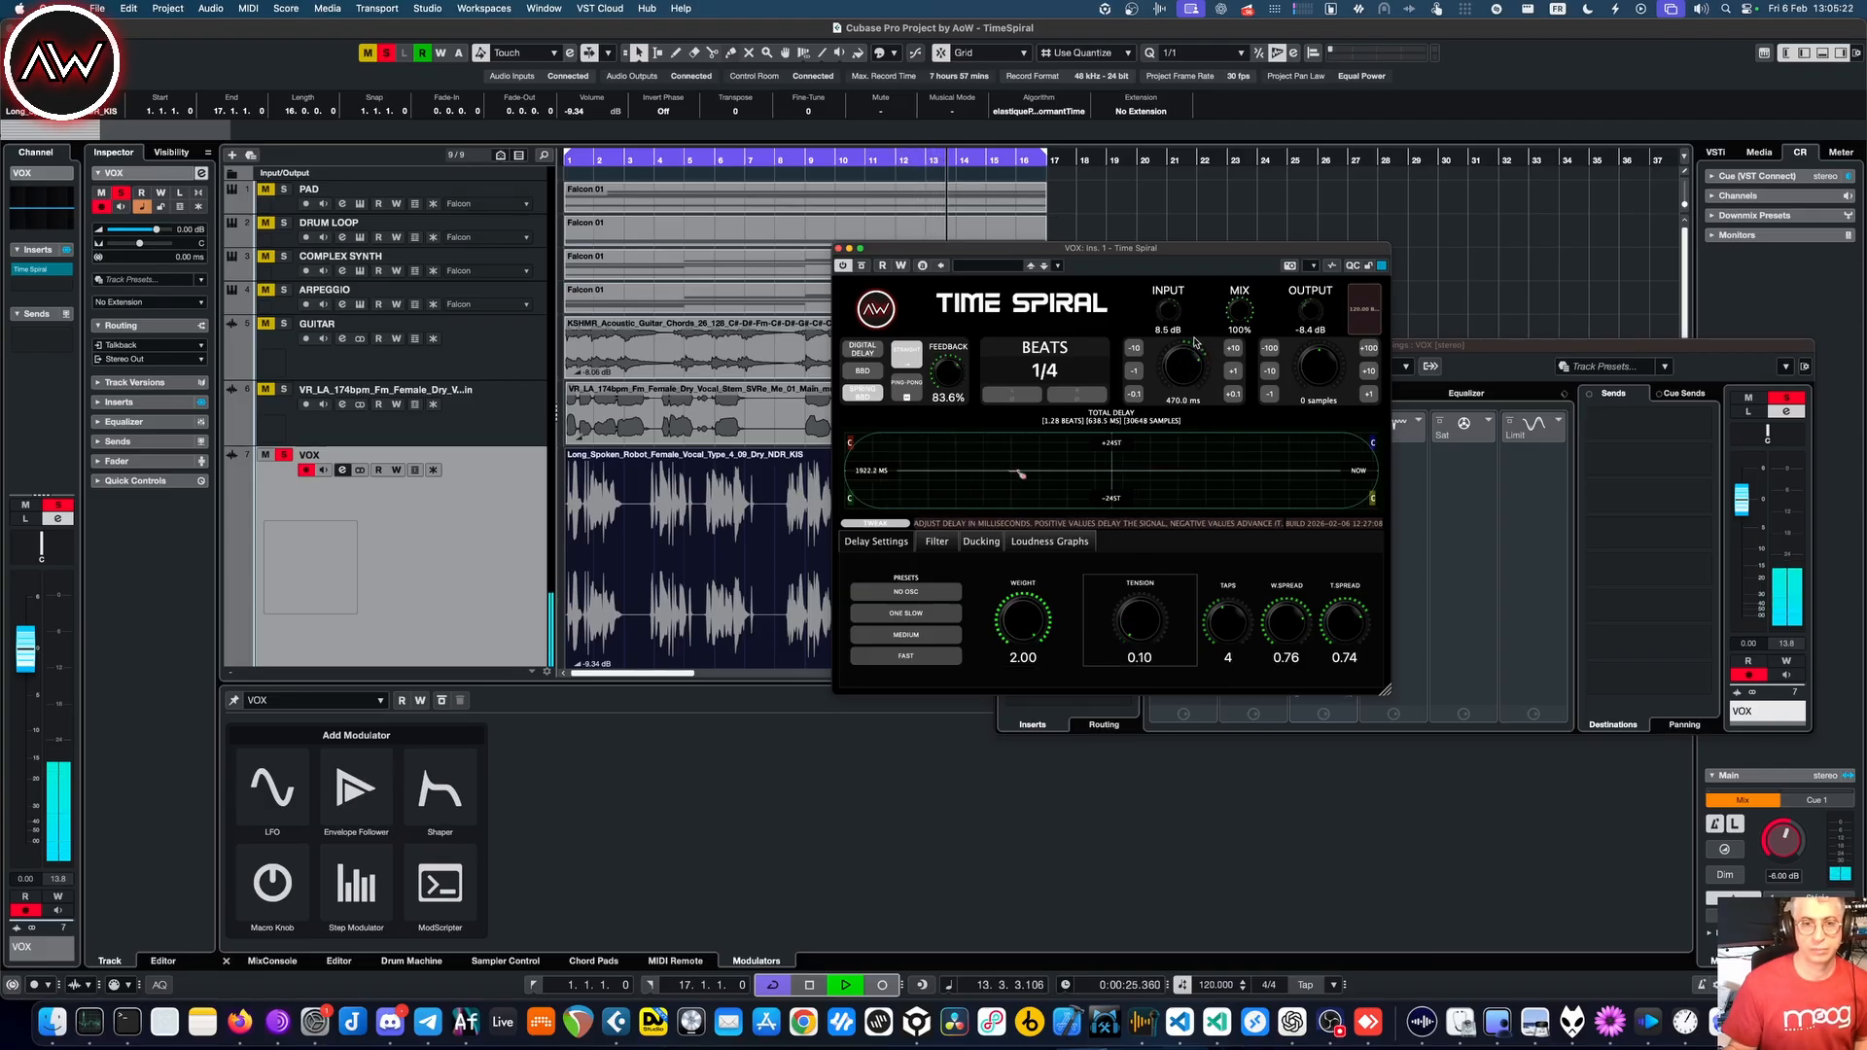
{"action": "left_click_drag", "start_coordinate": [1196, 341], "coordinate": [1195, 335]}
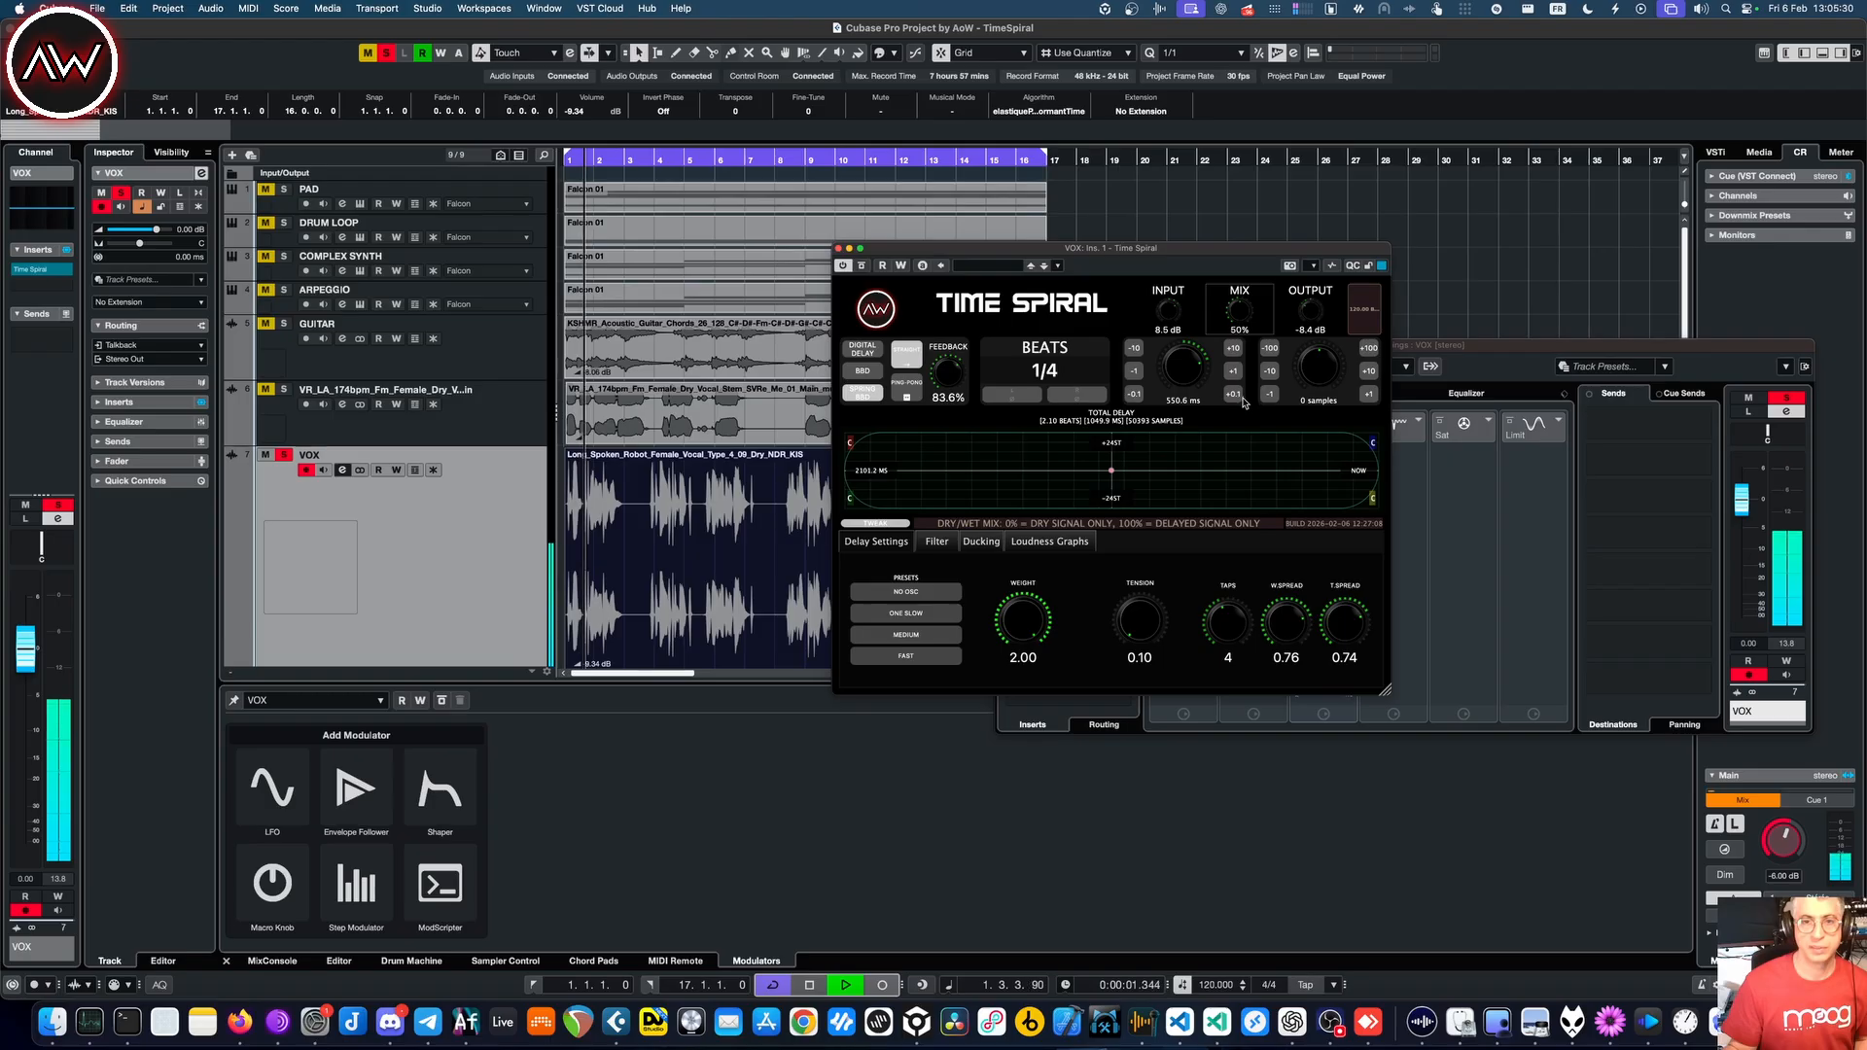
{"action": "double_click", "coordinate": [1185, 360]}
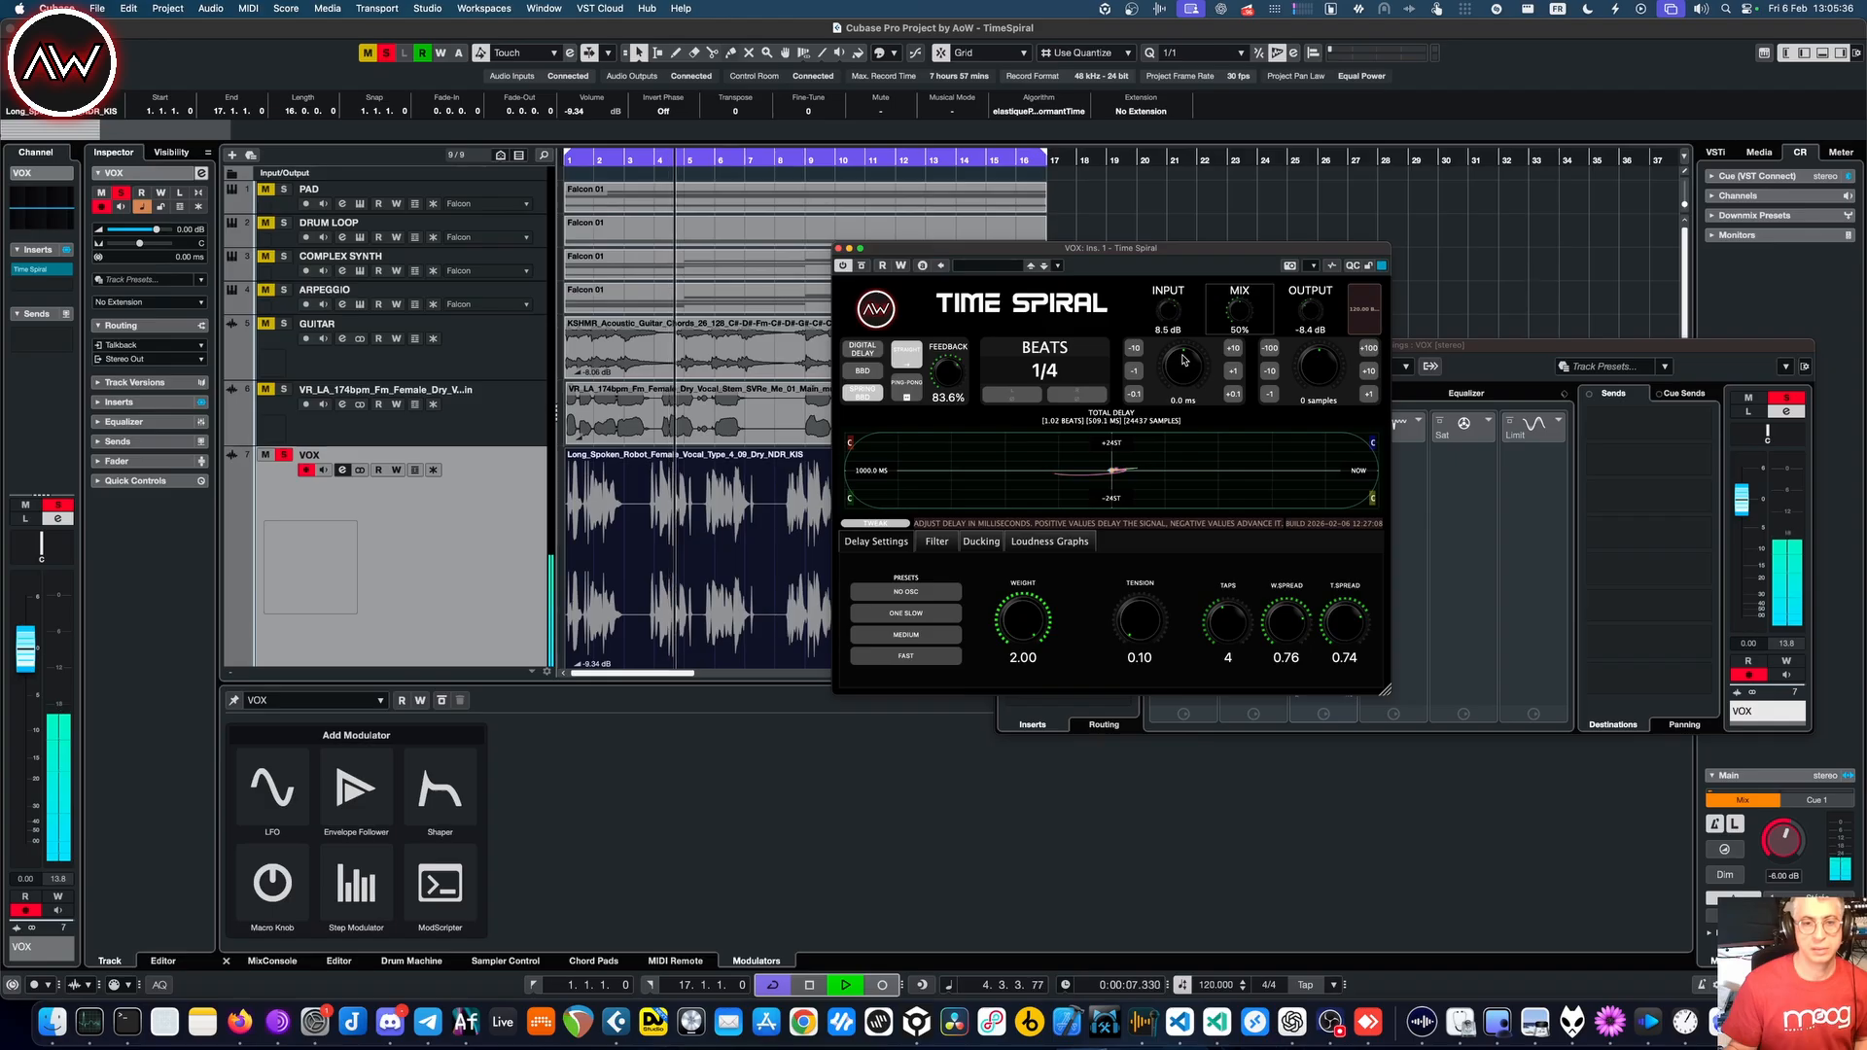
- Lower the Weight to 0.48, set the delay to about 145 ms and choose a beat division of 0
{"action": "left_click_drag", "start_coordinate": [1027, 620], "coordinate": [1042, 704]}
{"action": "left_click_drag", "start_coordinate": [1195, 368], "coordinate": [1195, 356]}
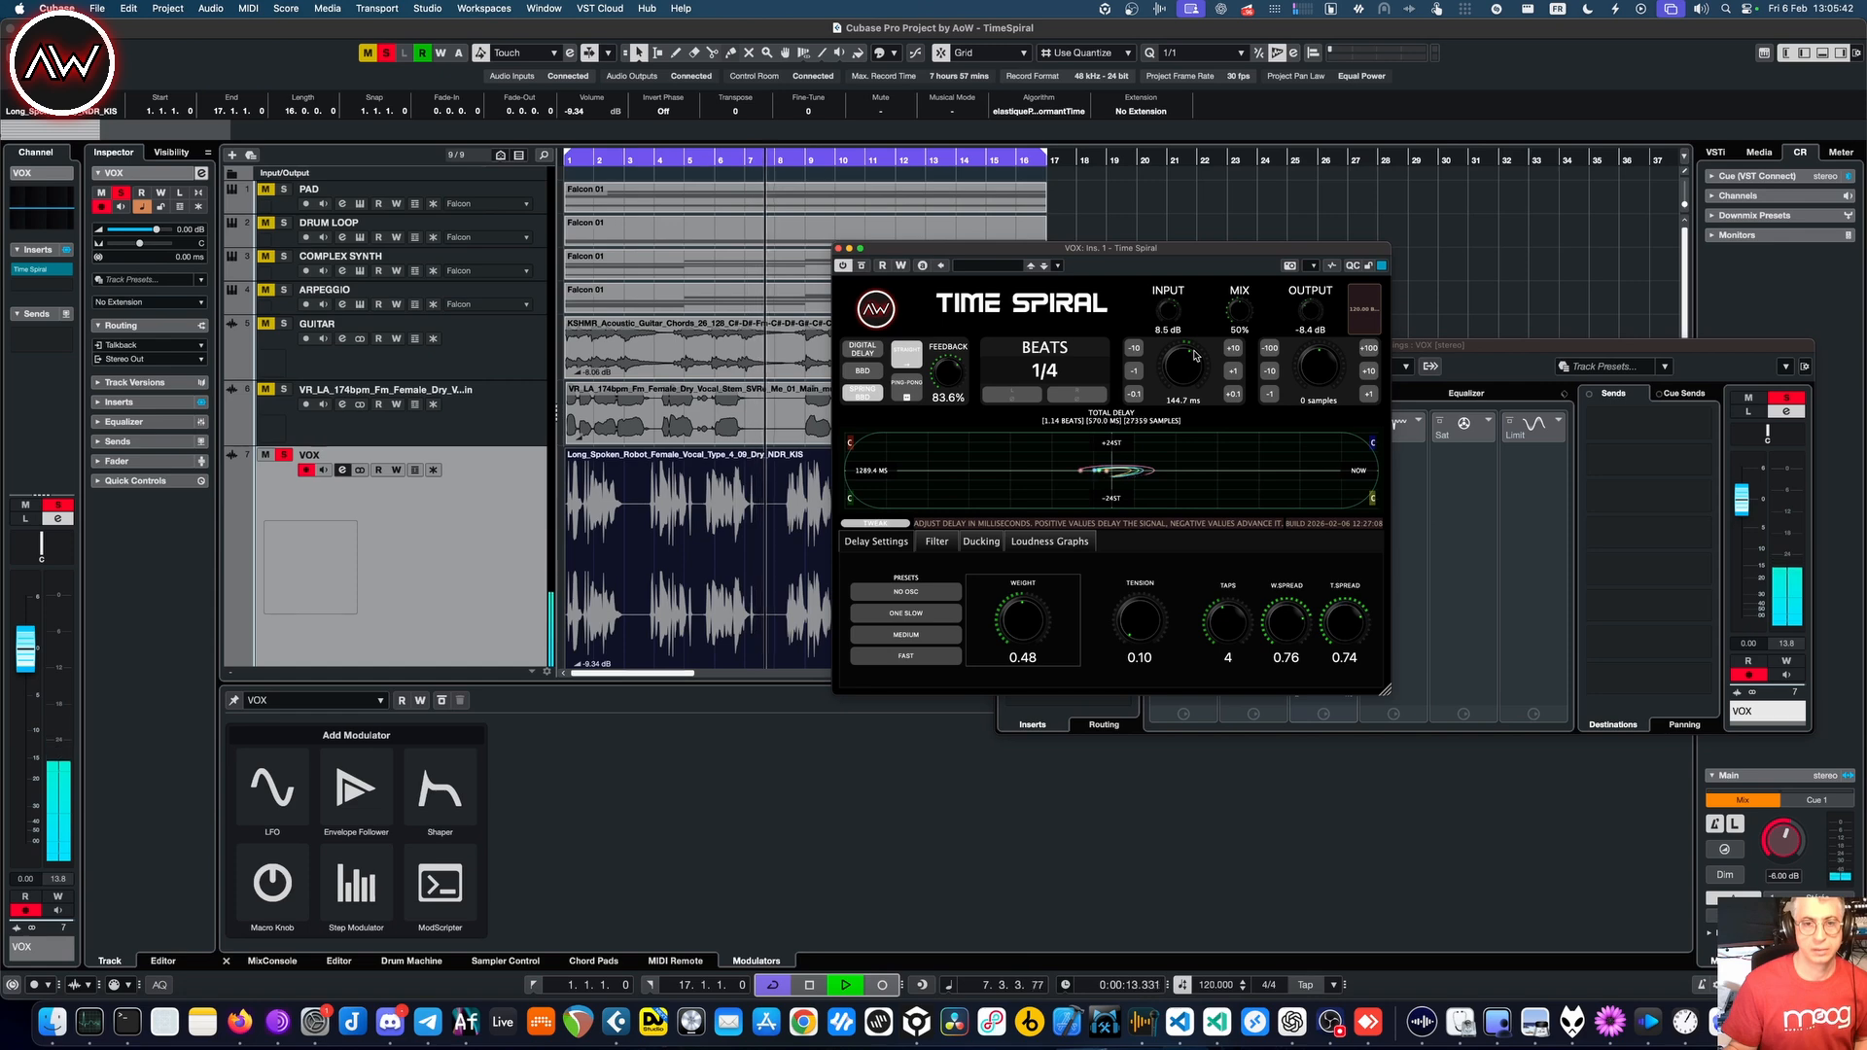
{"action": "left_click", "coordinate": [1056, 374]}
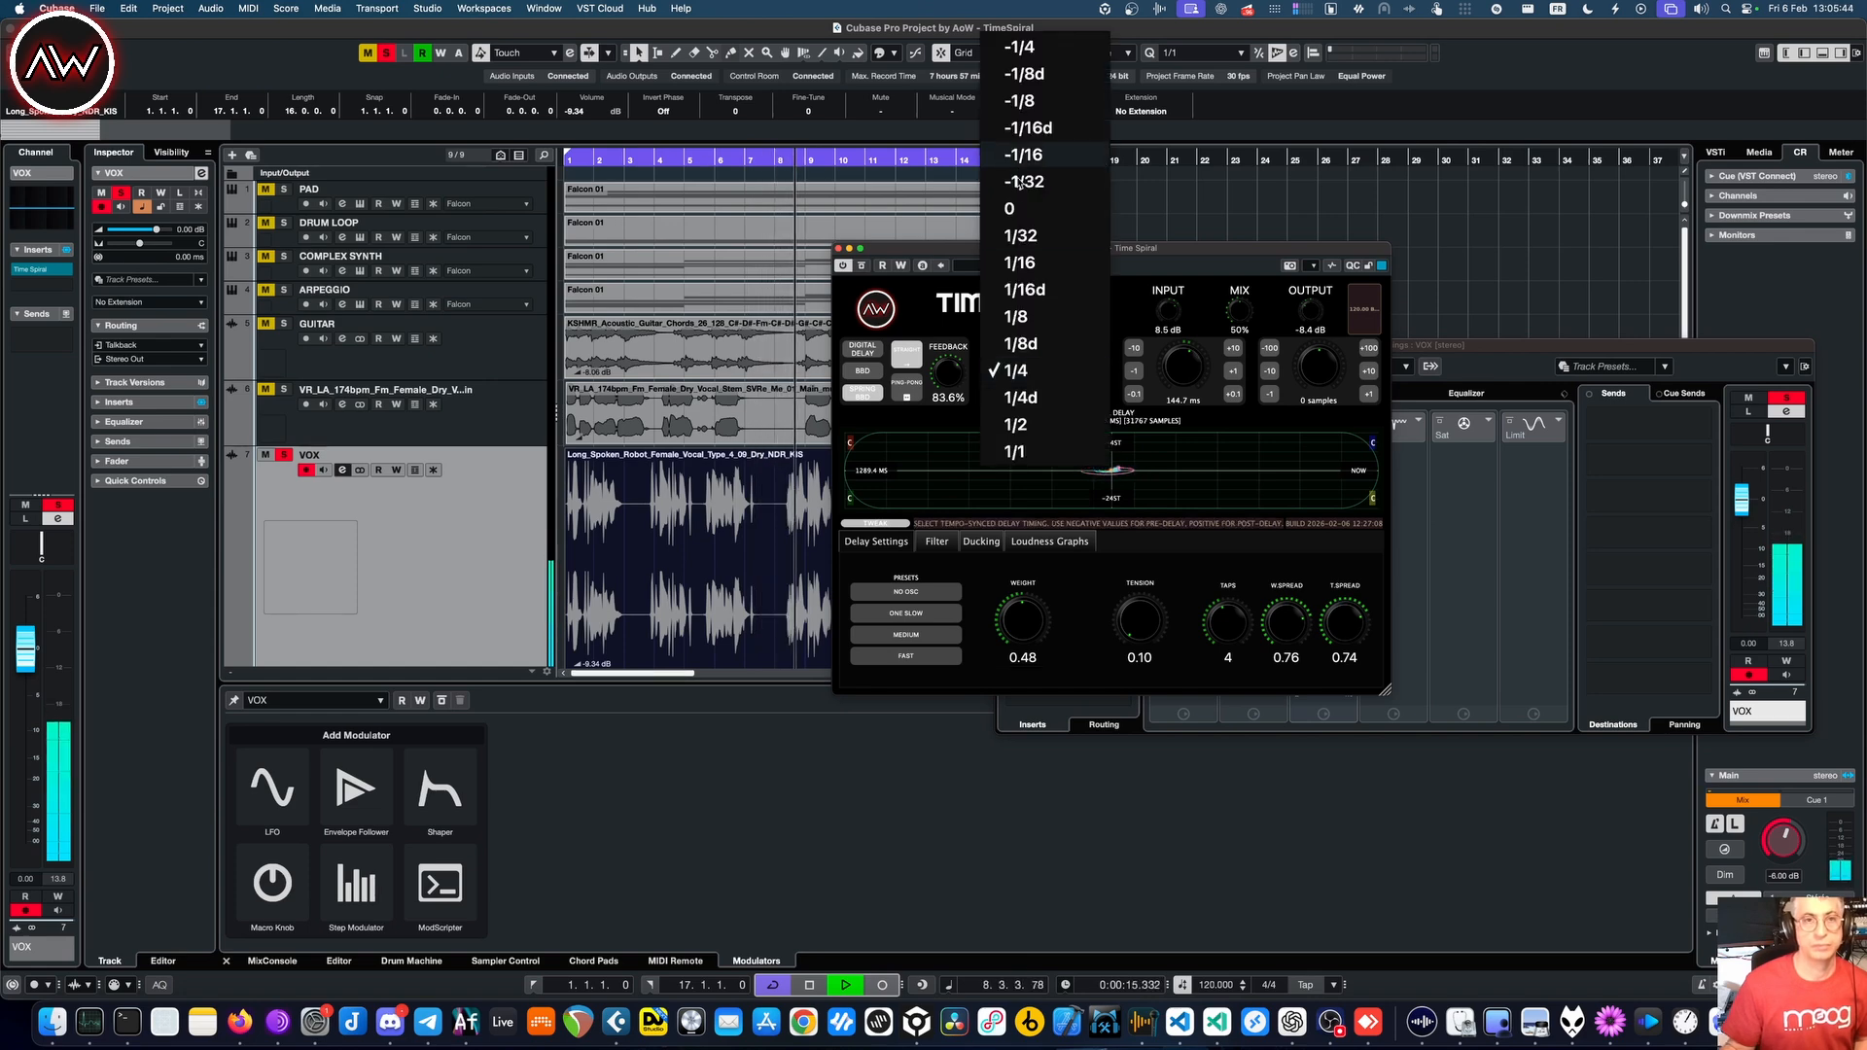
{"action": "left_click", "coordinate": [1025, 210]}
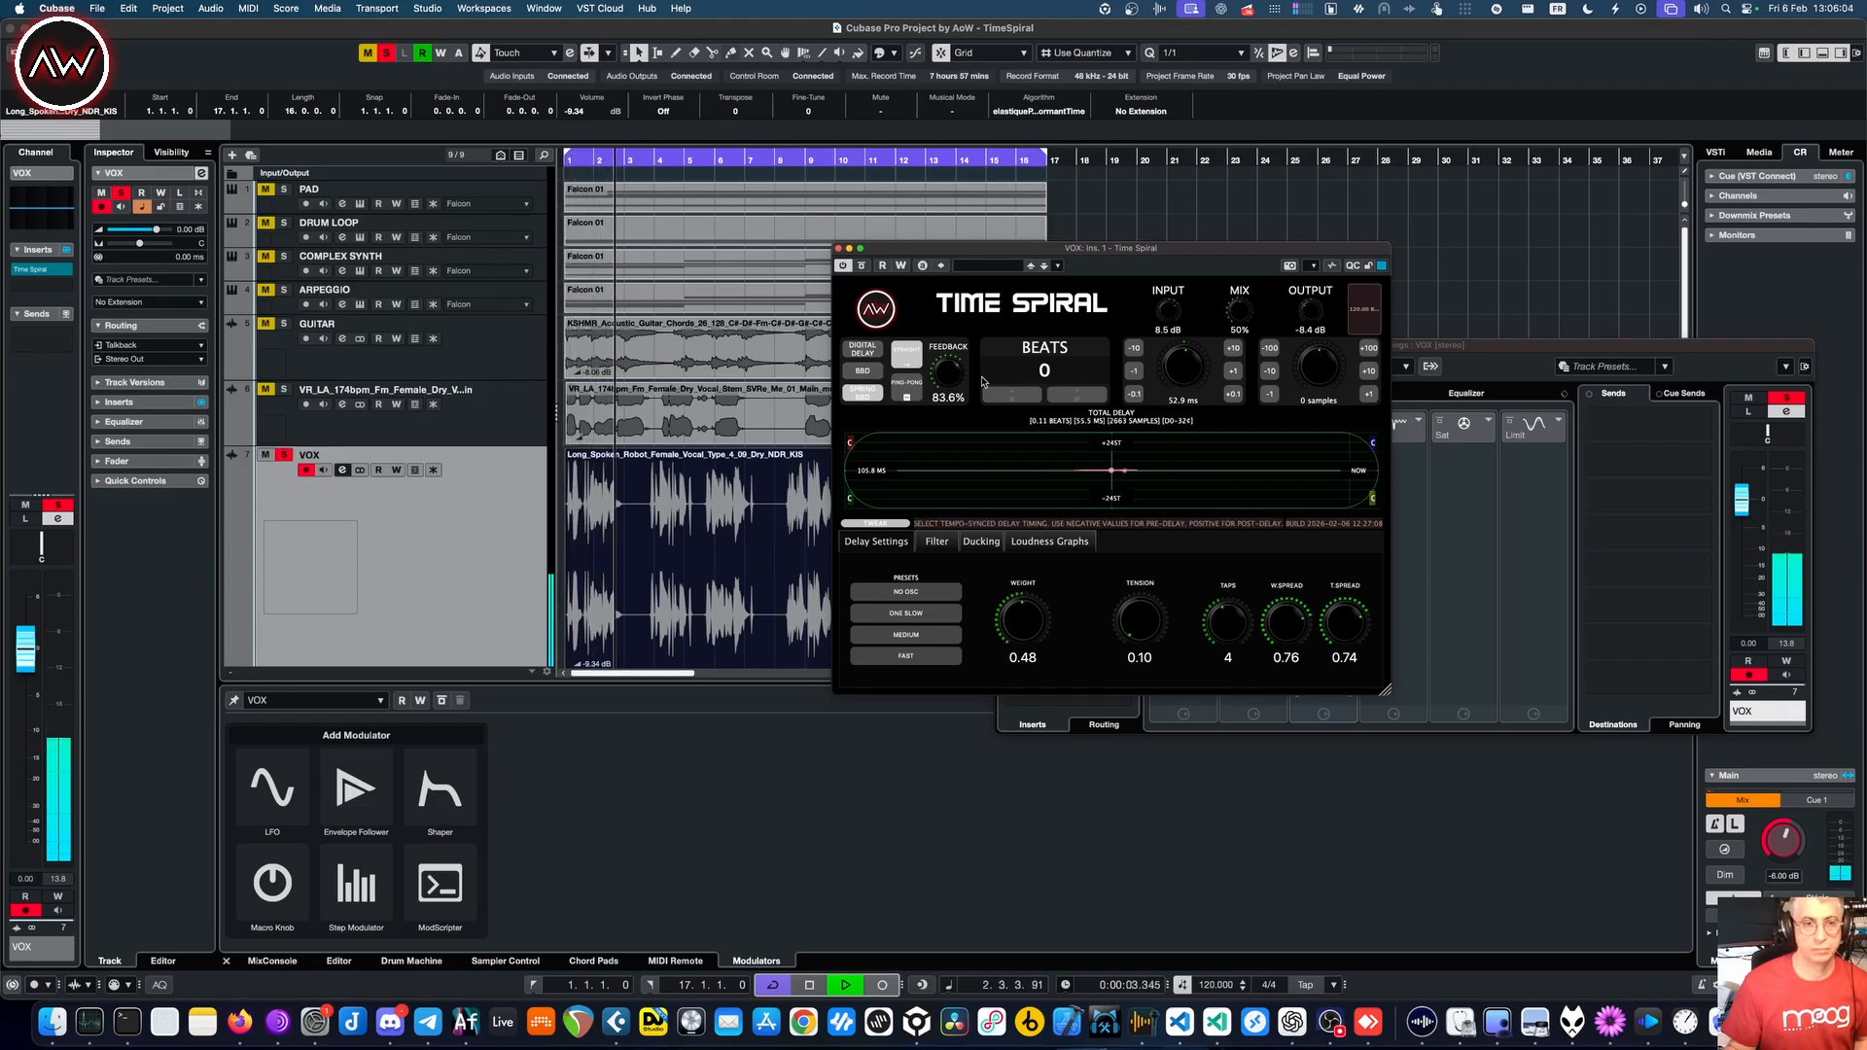
- Raise Feedback to 94.2%, vary the delay through about 57, 116 and 33 ms, and stop playback
{"action": "left_click_drag", "start_coordinate": [942, 387], "coordinate": [943, 371]}
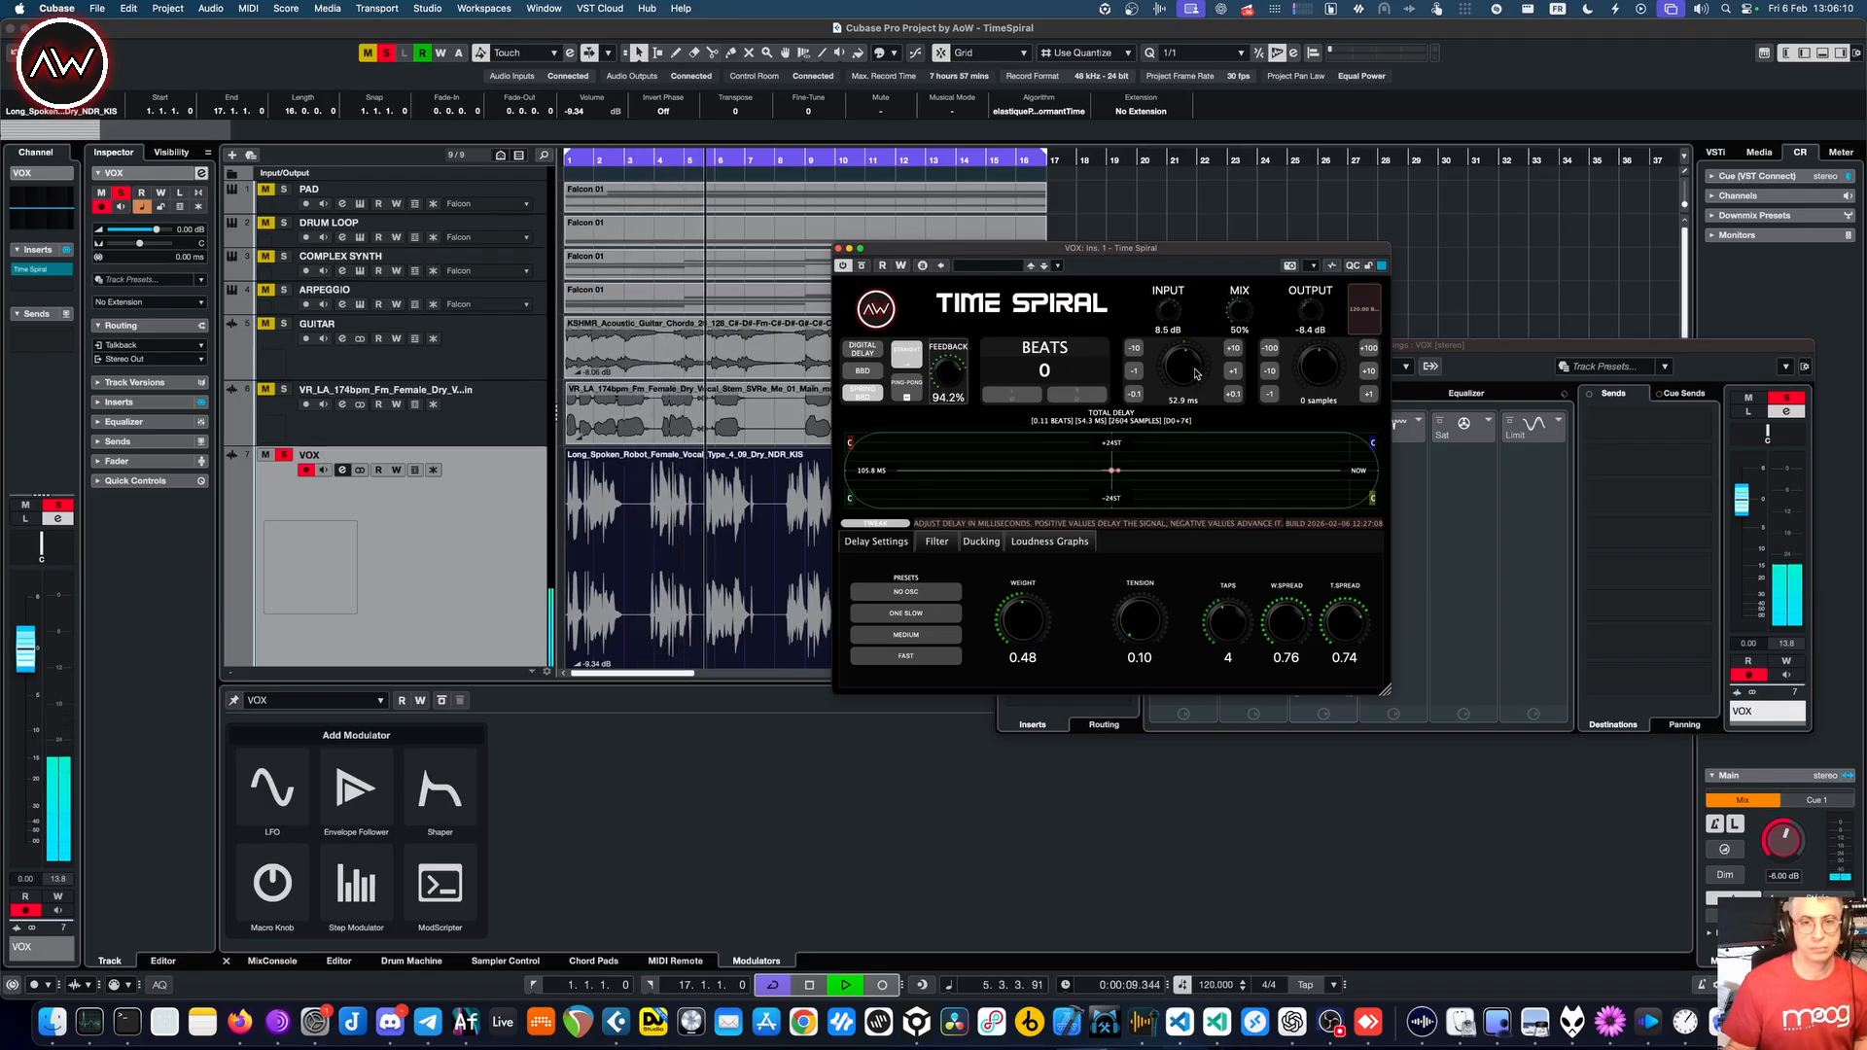
{"action": "left_click_drag", "start_coordinate": [1197, 373], "coordinate": [1195, 373]}
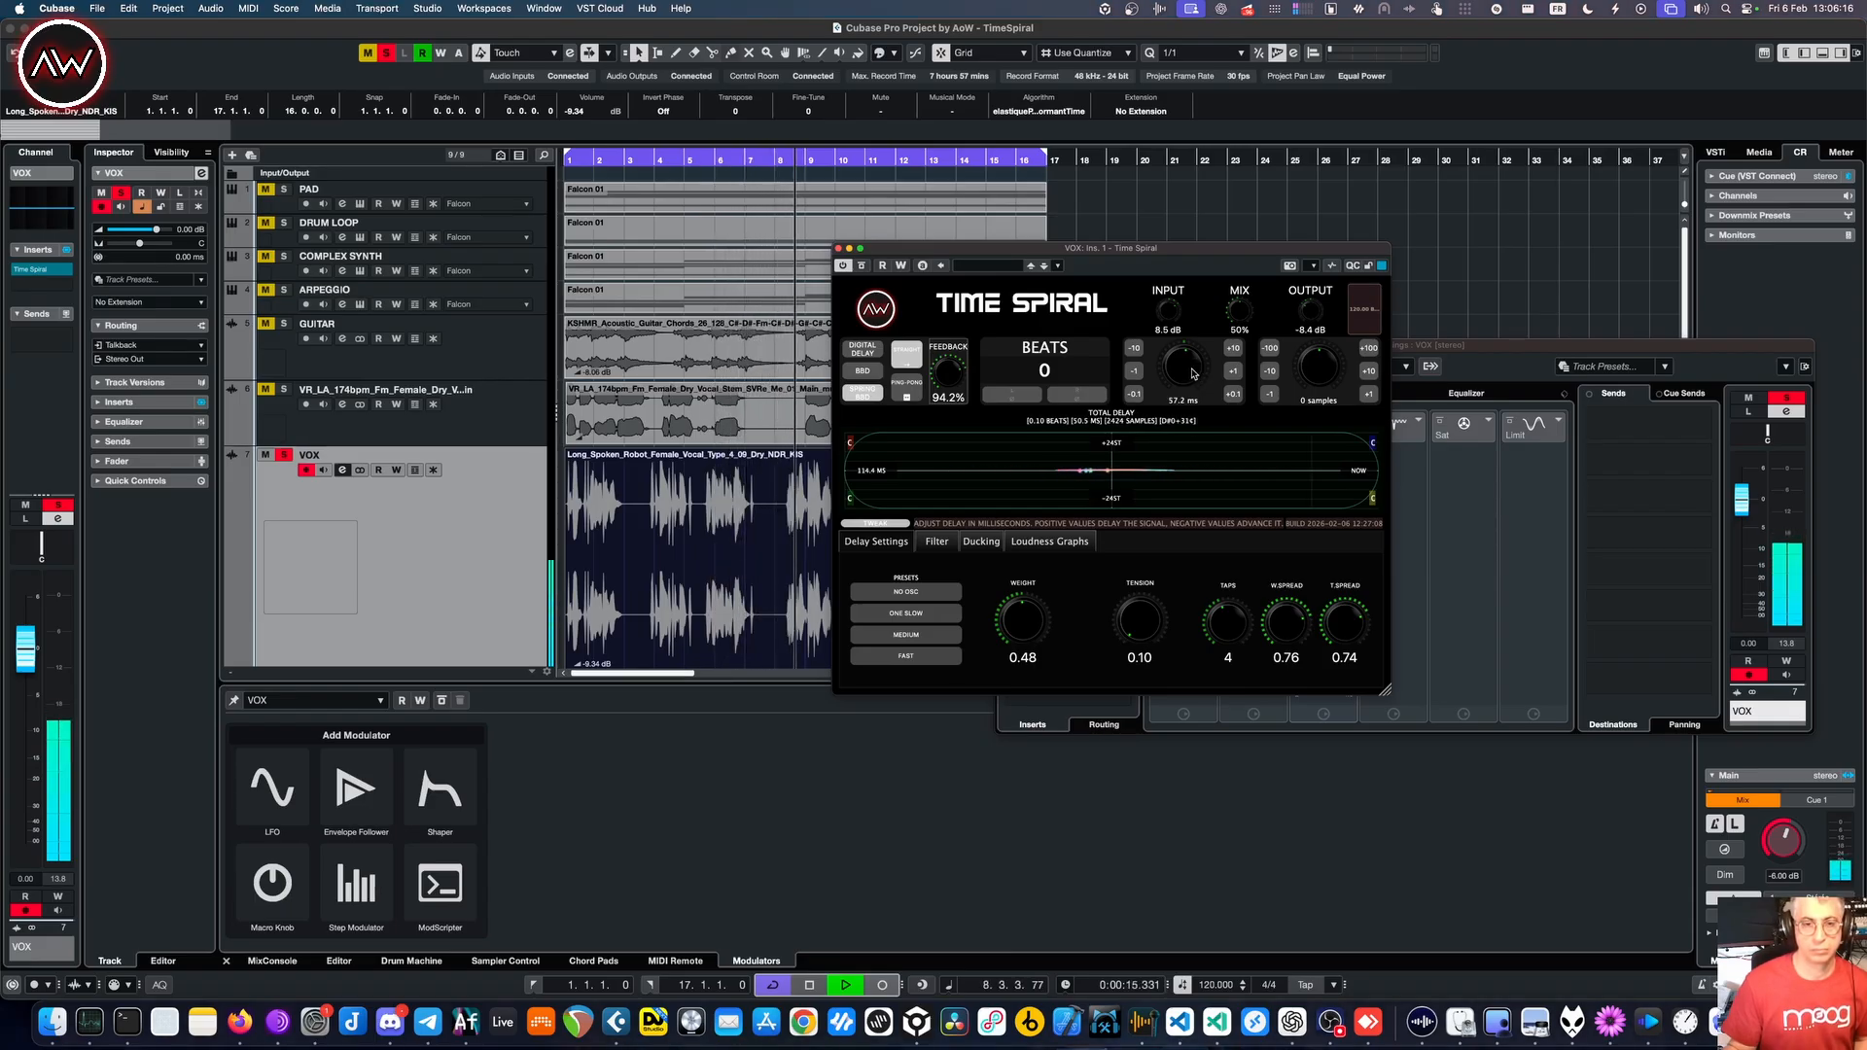
{"action": "left_click_drag", "start_coordinate": [1193, 373], "coordinate": [1190, 364]}
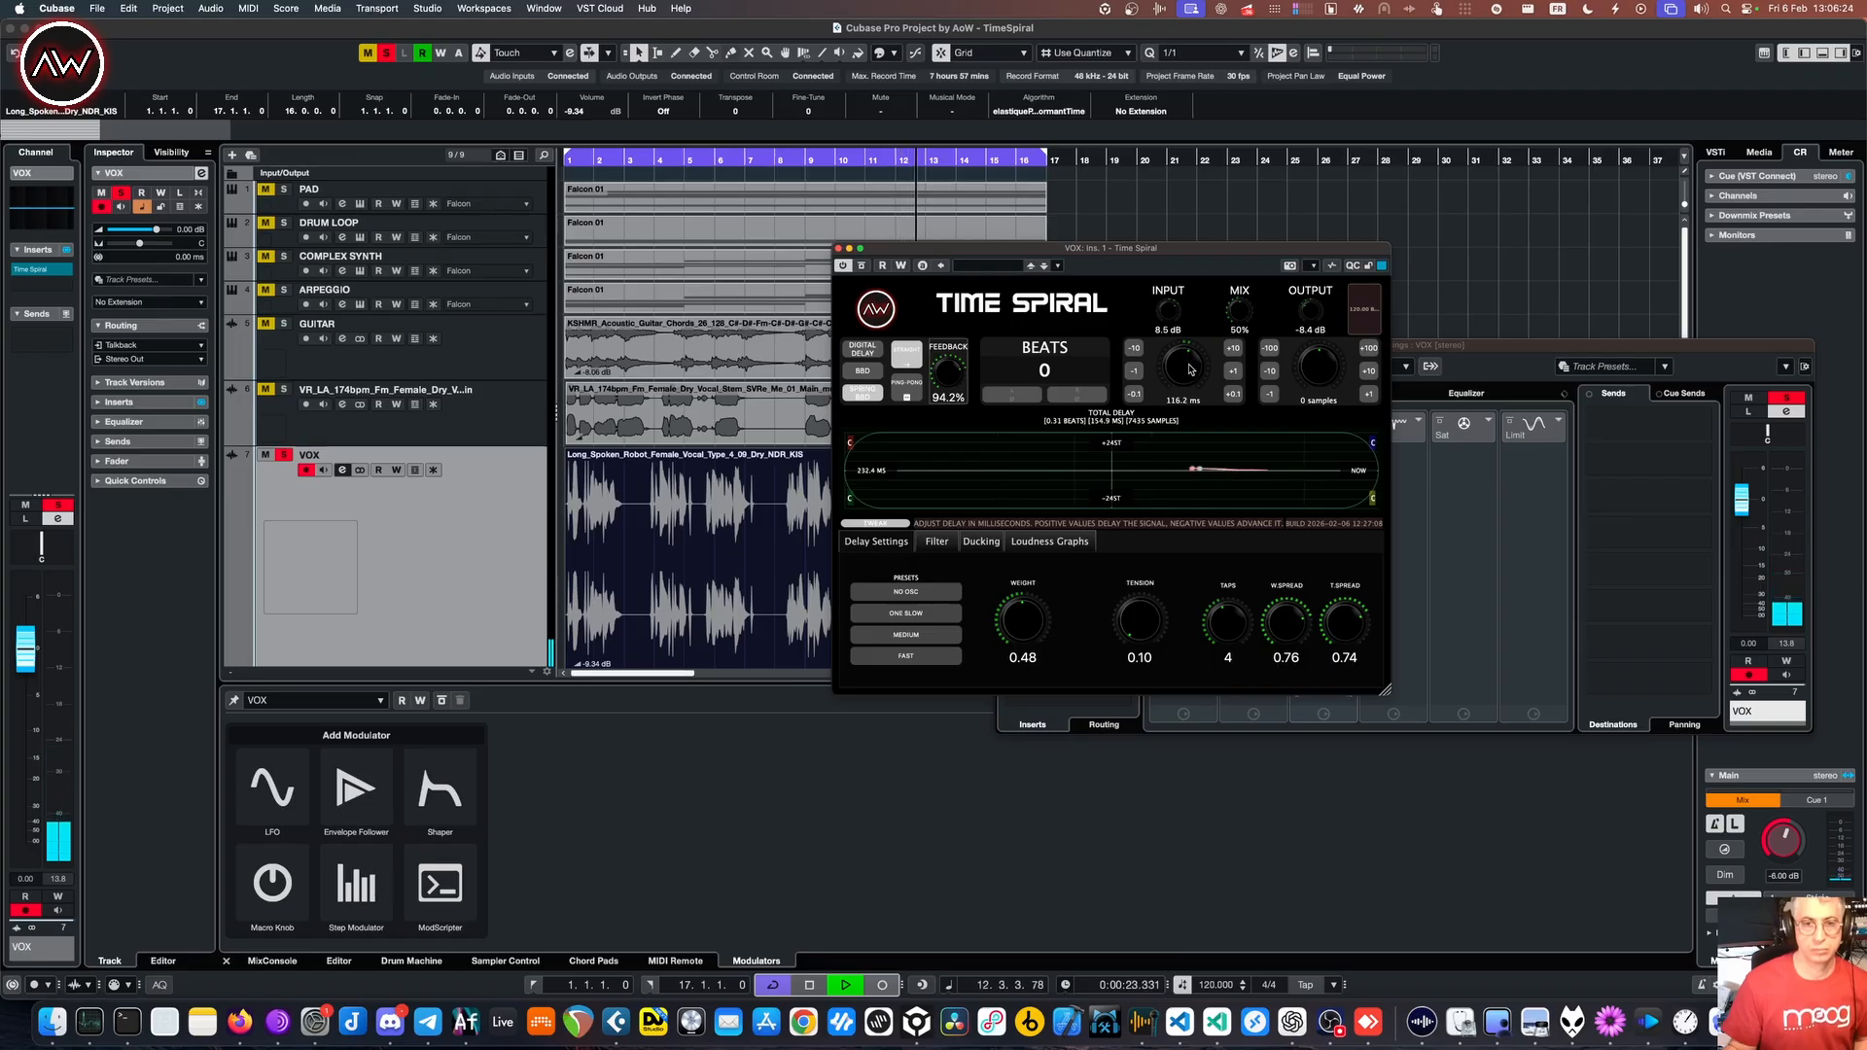
{"action": "left_click_drag", "start_coordinate": [1191, 369], "coordinate": [1190, 374]}
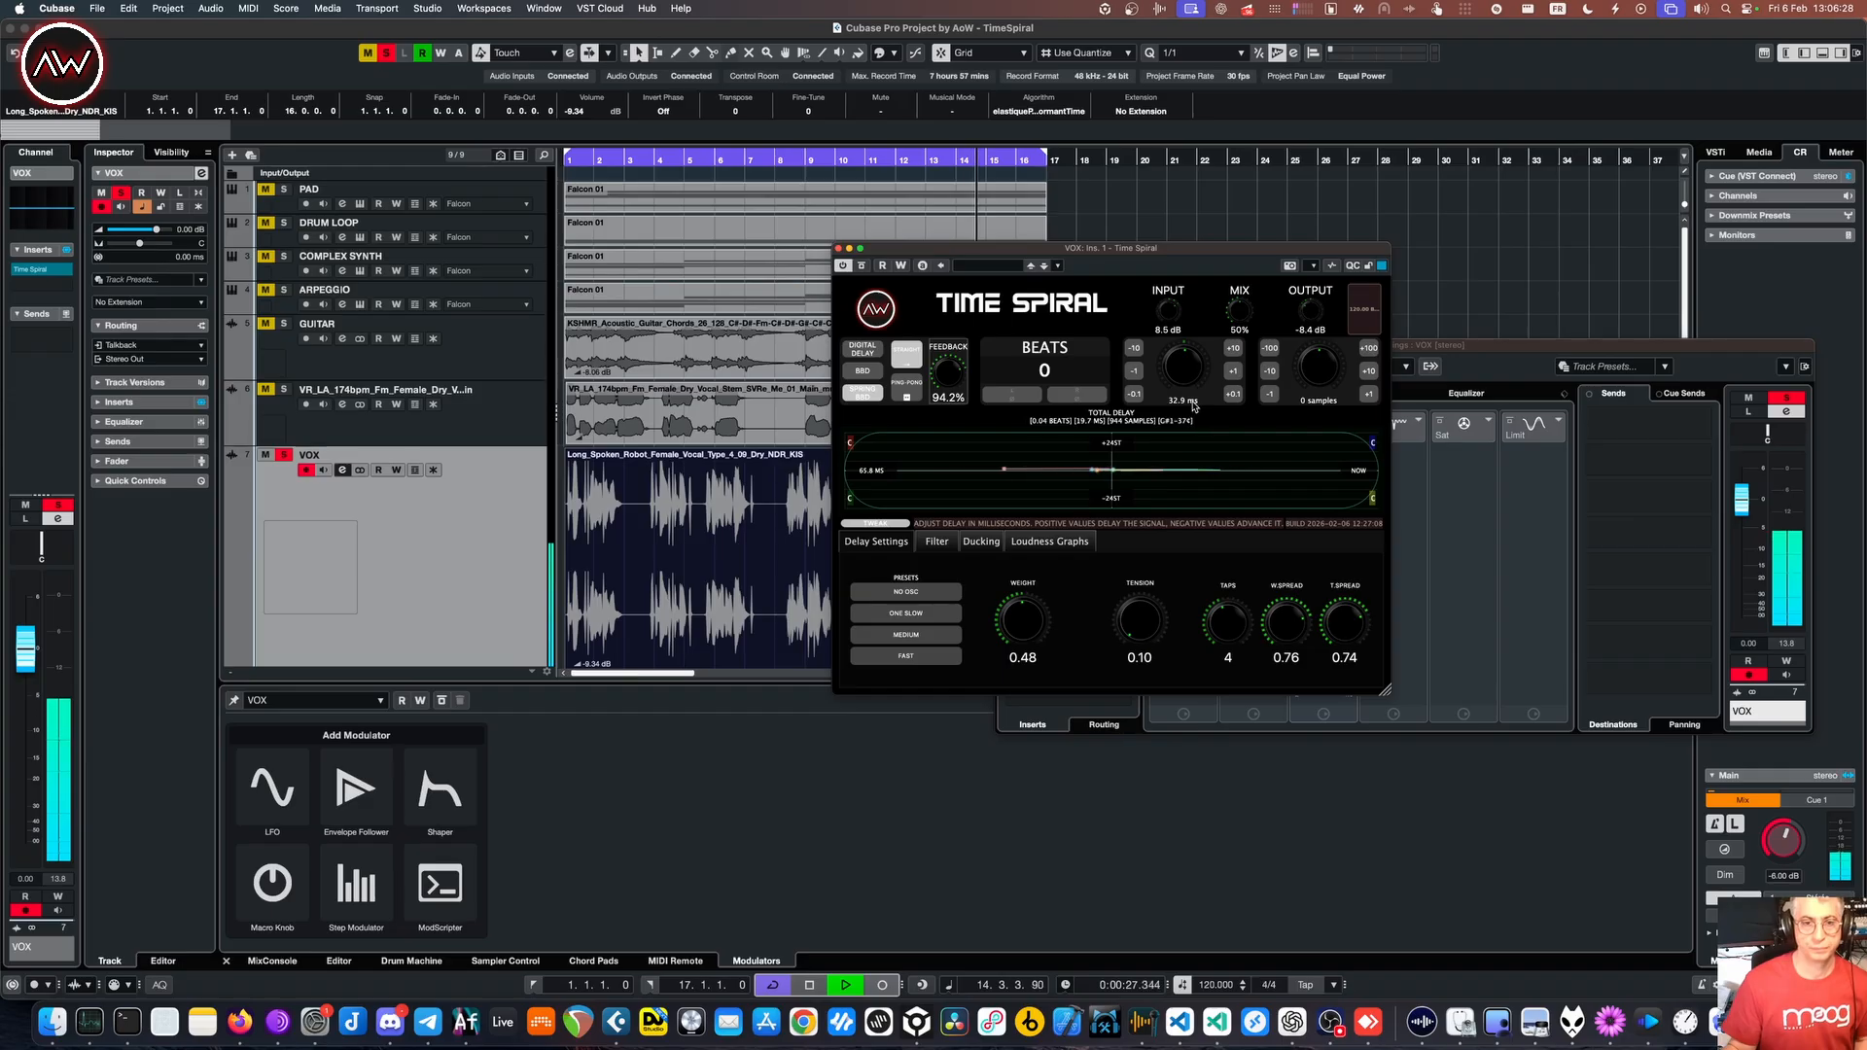
{"action": "key", "text": "space"}
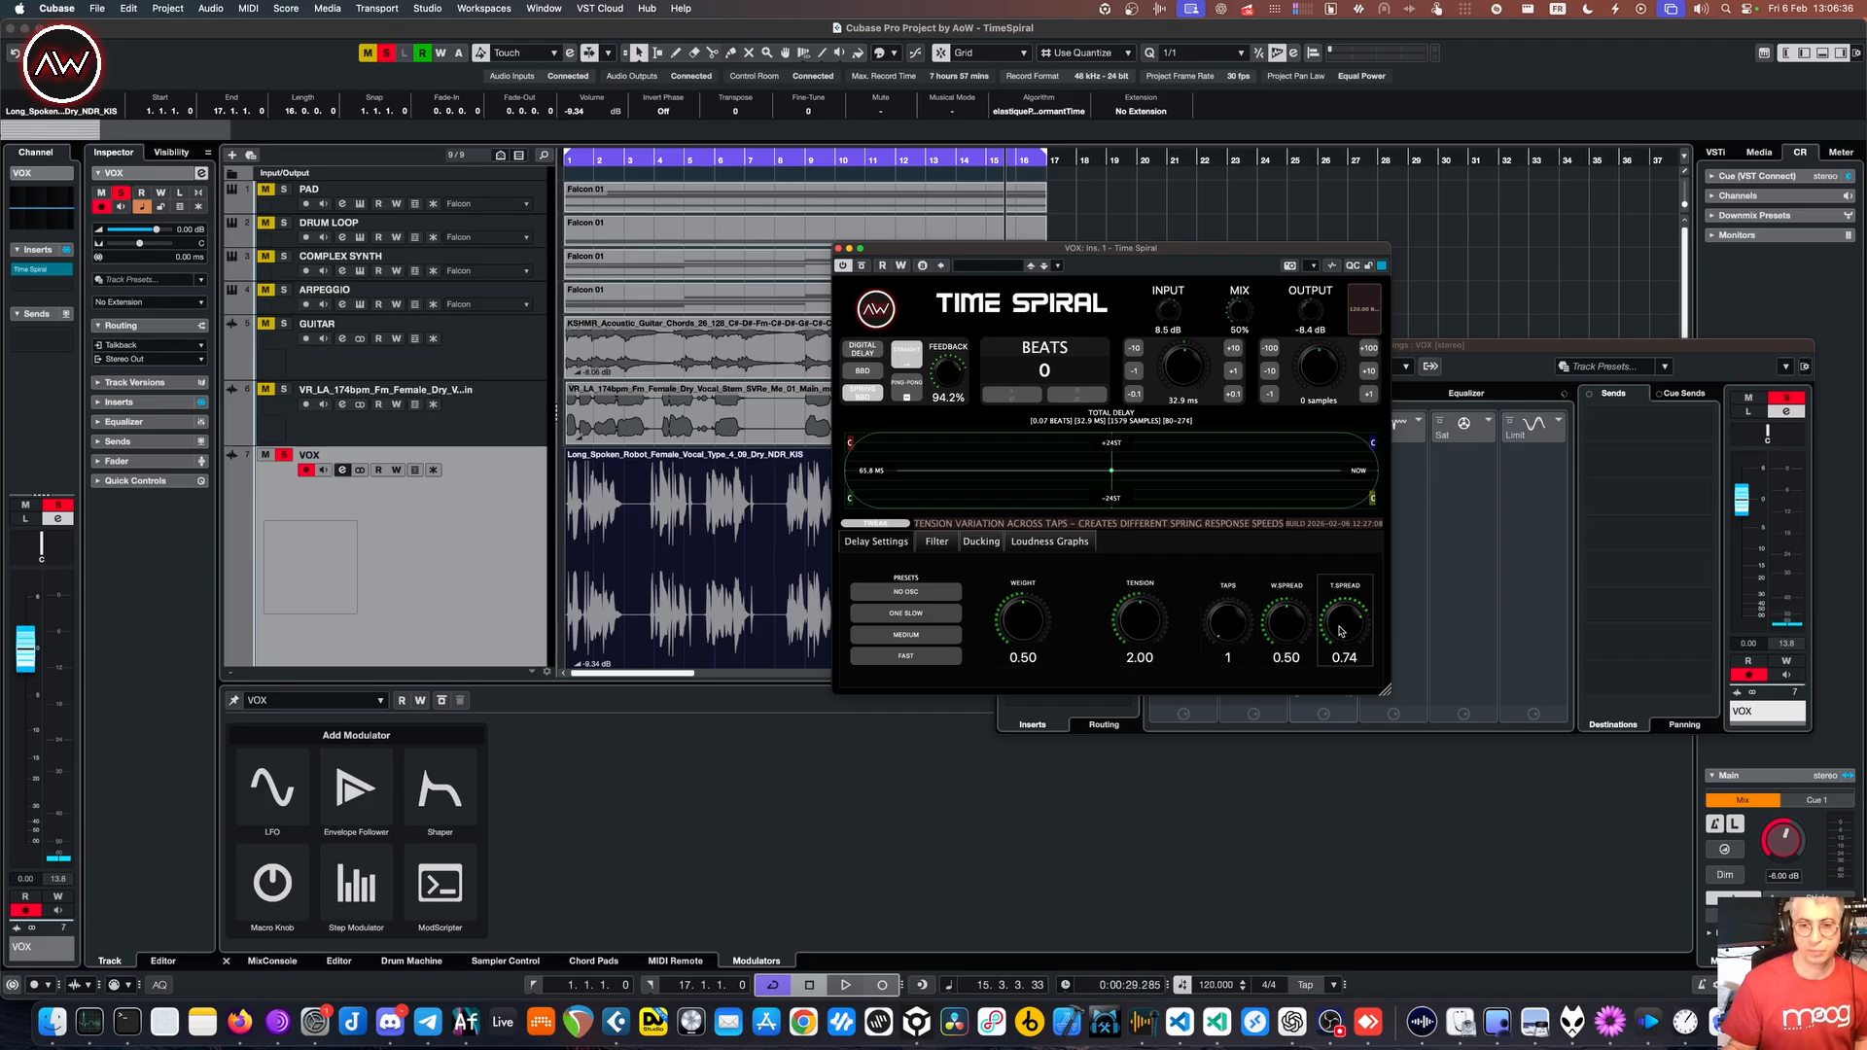
- Set the beat division back to 1/4 and lower the Feedback to 74.9%
{"action": "left_click", "coordinate": [1073, 382]}
{"action": "left_click", "coordinate": [1021, 531]}
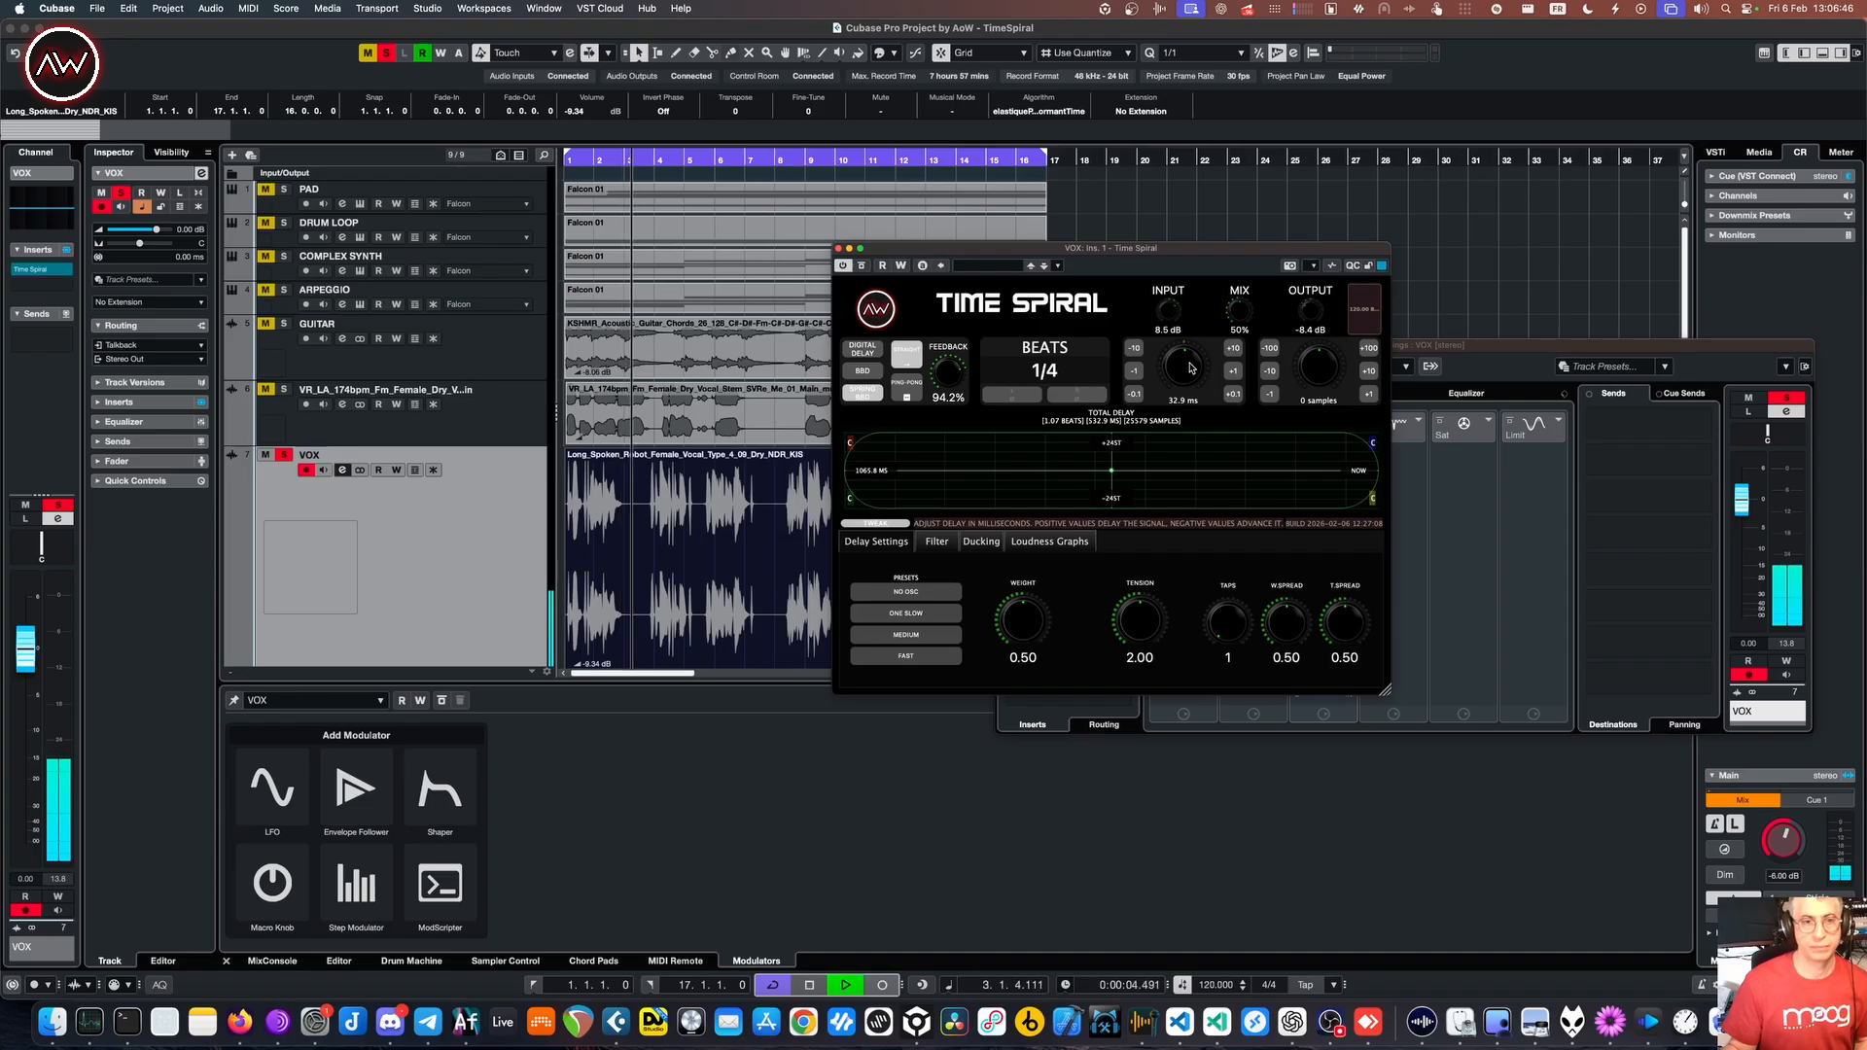
{"action": "left_click_drag", "start_coordinate": [954, 374], "coordinate": [958, 401]}
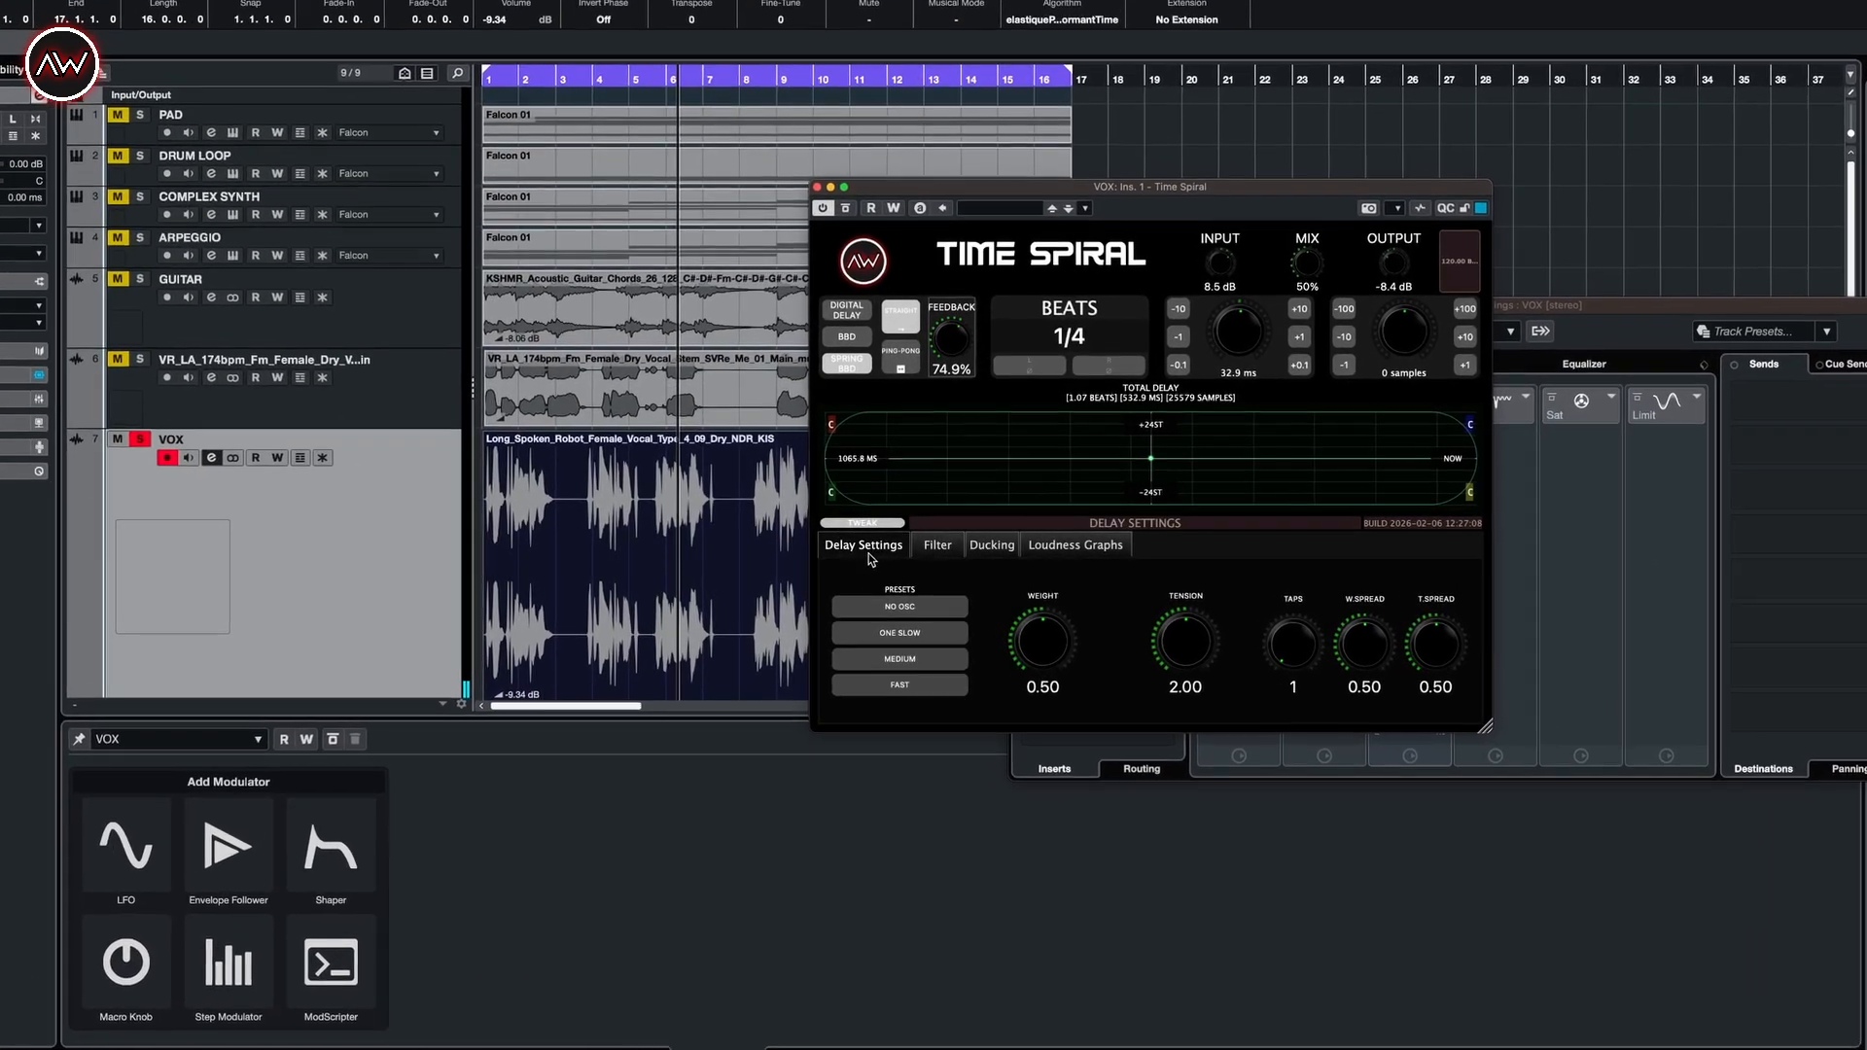
- Open the filter settings, try the None, One-Pole and IIR types, and return to SVF
{"action": "left_click", "coordinate": [938, 545]}
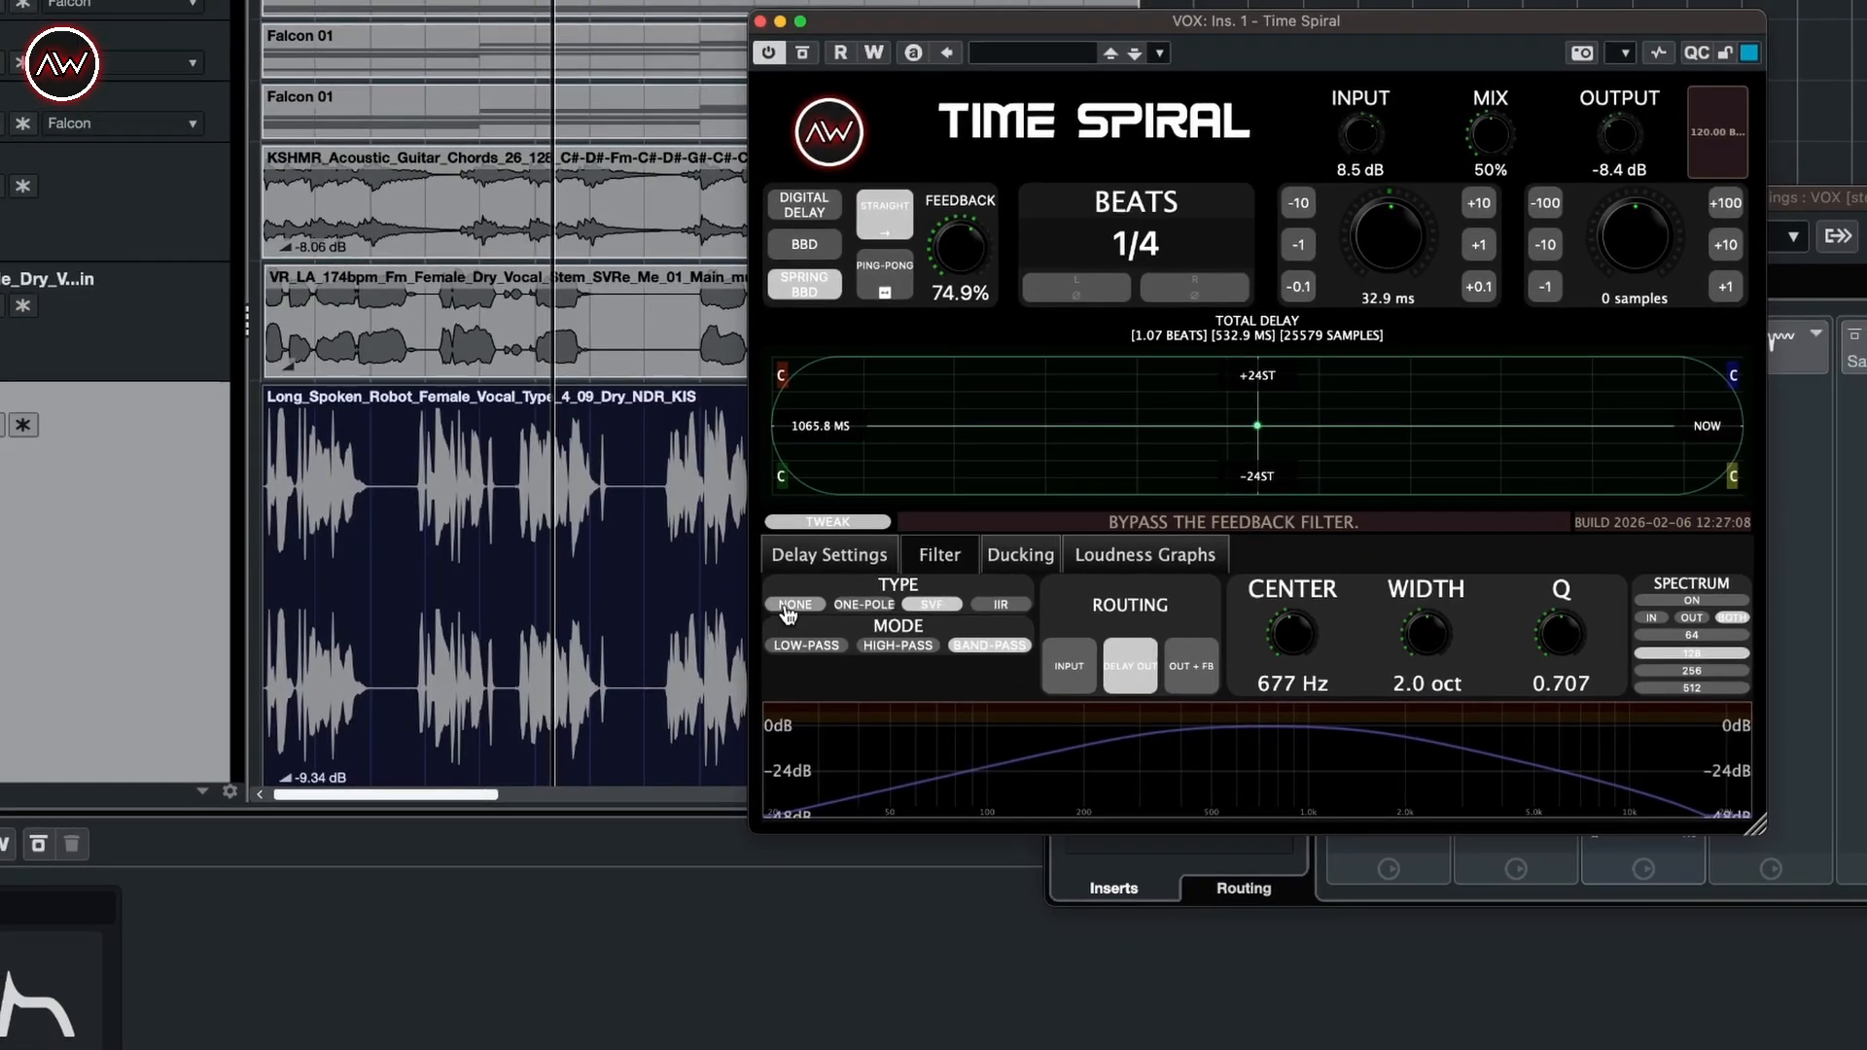
{"action": "left_click", "coordinate": [788, 607]}
{"action": "left_click", "coordinate": [860, 606]}
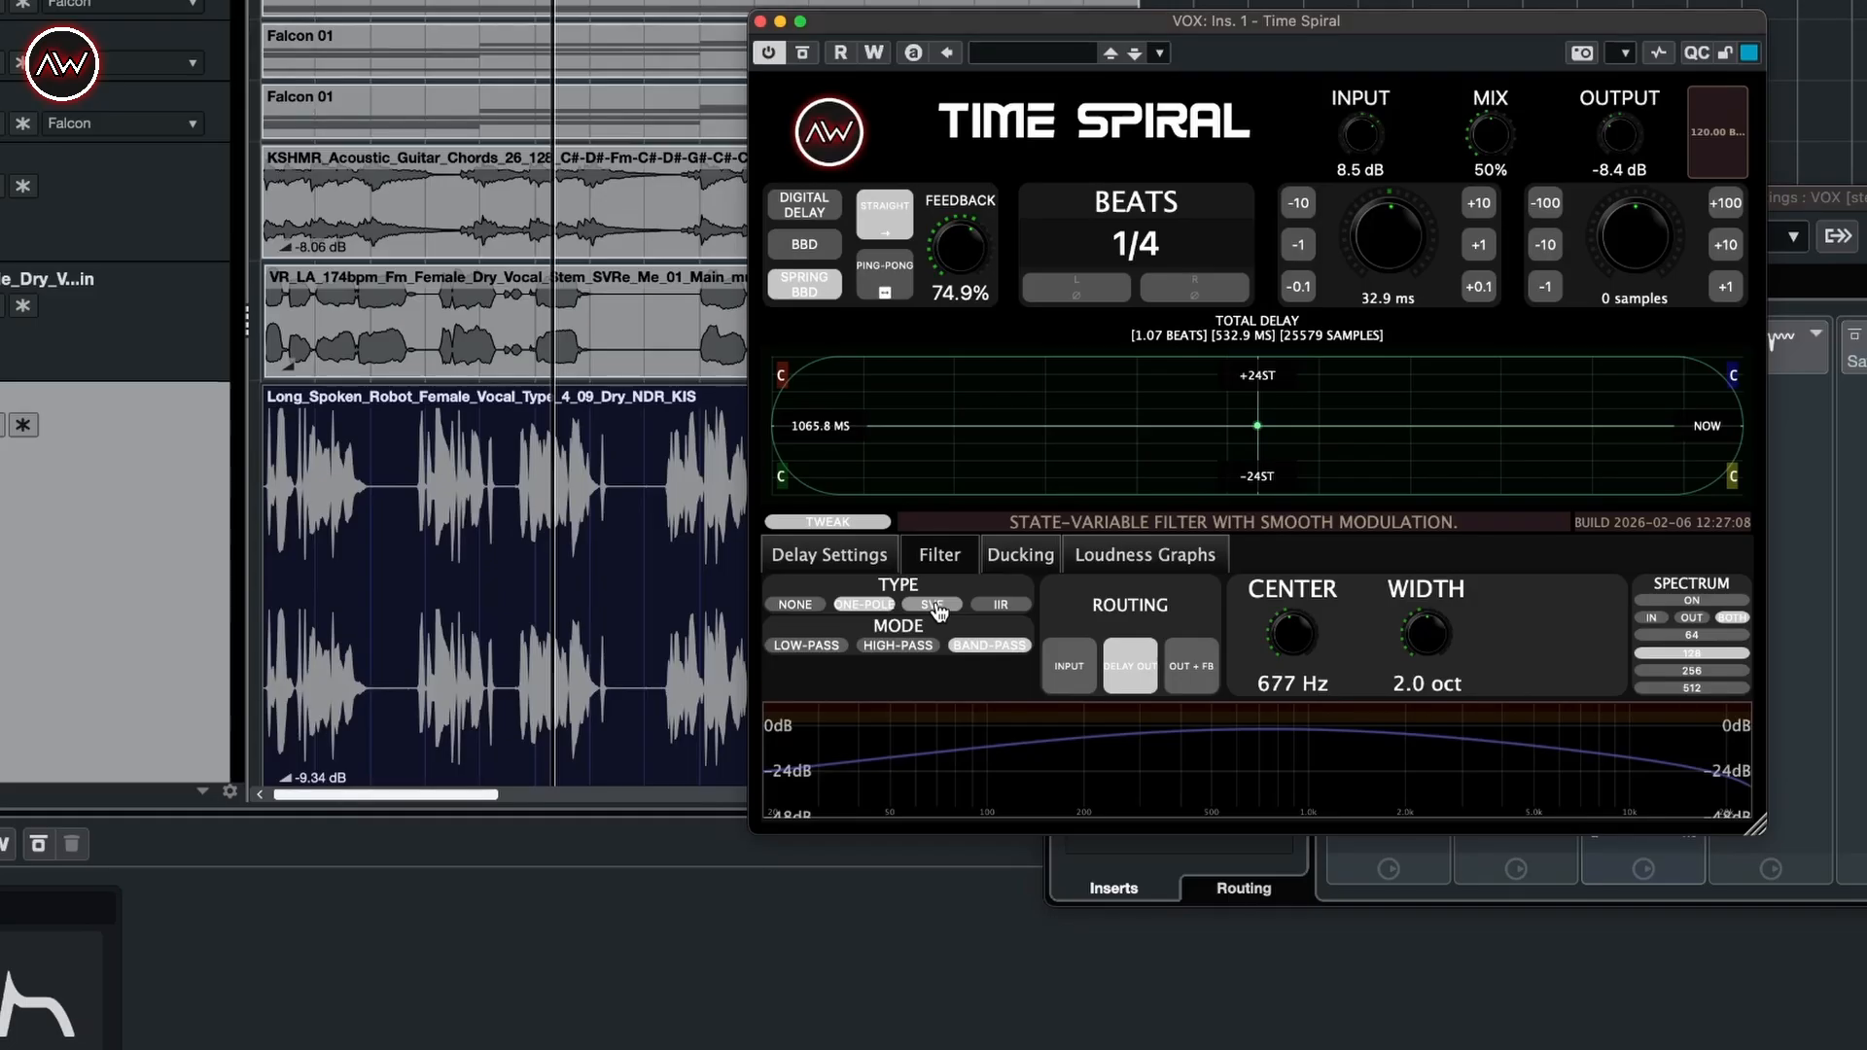
{"action": "left_click", "coordinate": [1001, 605]}
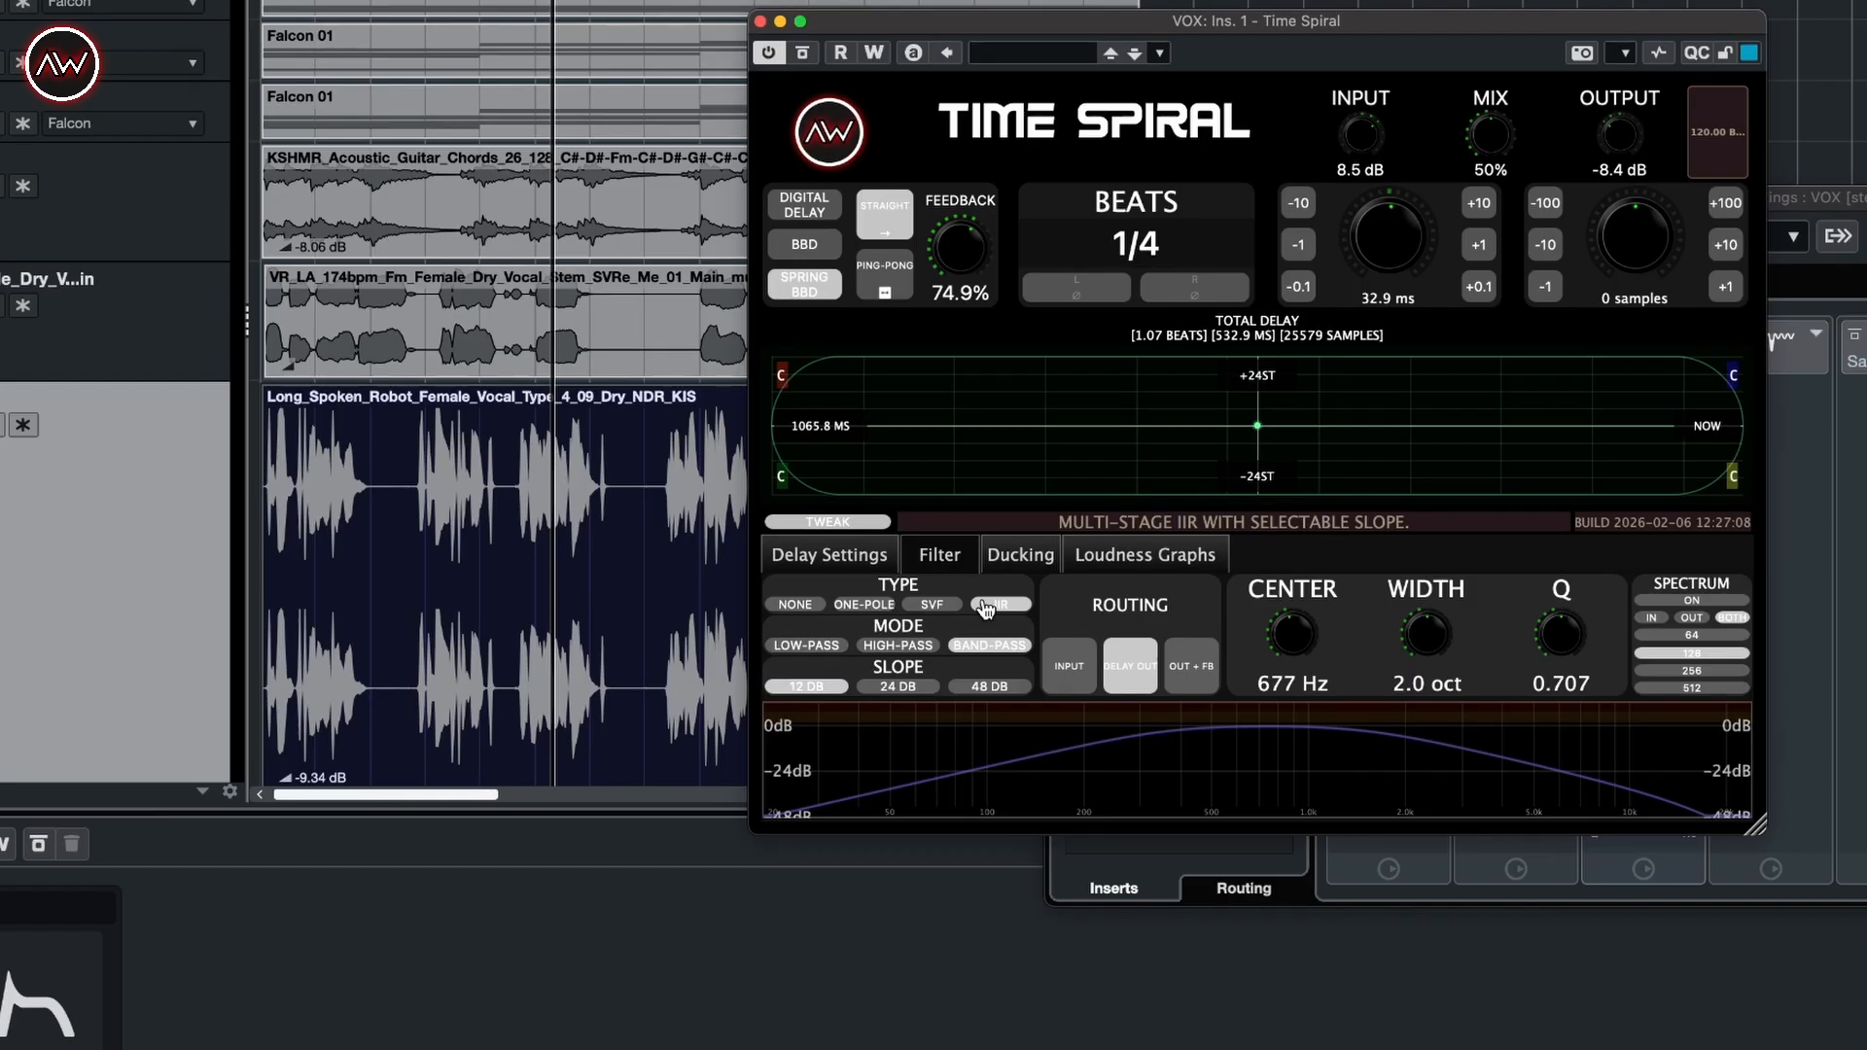
{"action": "left_click", "coordinate": [934, 605]}
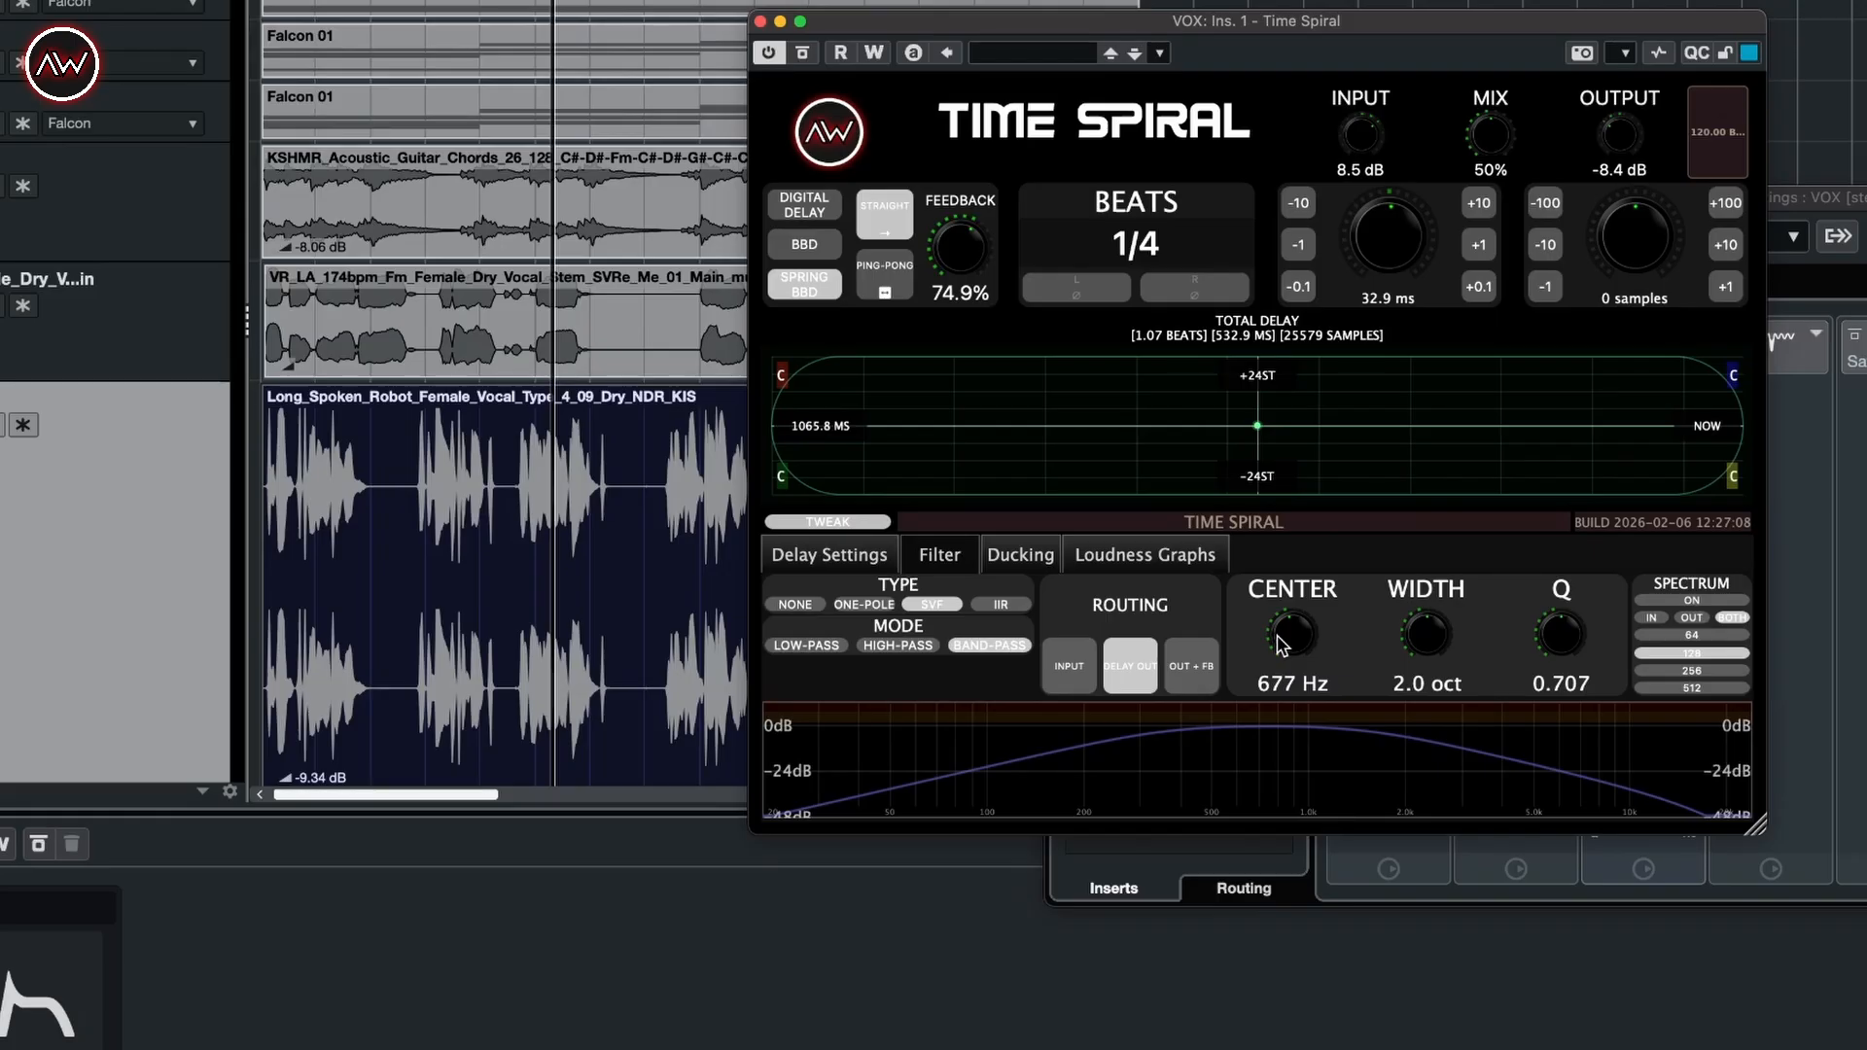
- Raise the filter Q in stages to 2.177 and 4.582, shifting the response graph's level scale to show 24 dB
{"action": "mouse_move", "coordinate": [1439, 640]}
{"action": "left_mouse_down"}
{"action": "mouse_move", "coordinate": [1439, 662]}
{"action": "mouse_move", "coordinate": [1440, 644]}
{"action": "left_mouse_up"}
{"action": "left_click_drag", "start_coordinate": [1577, 646], "coordinate": [1586, 605]}
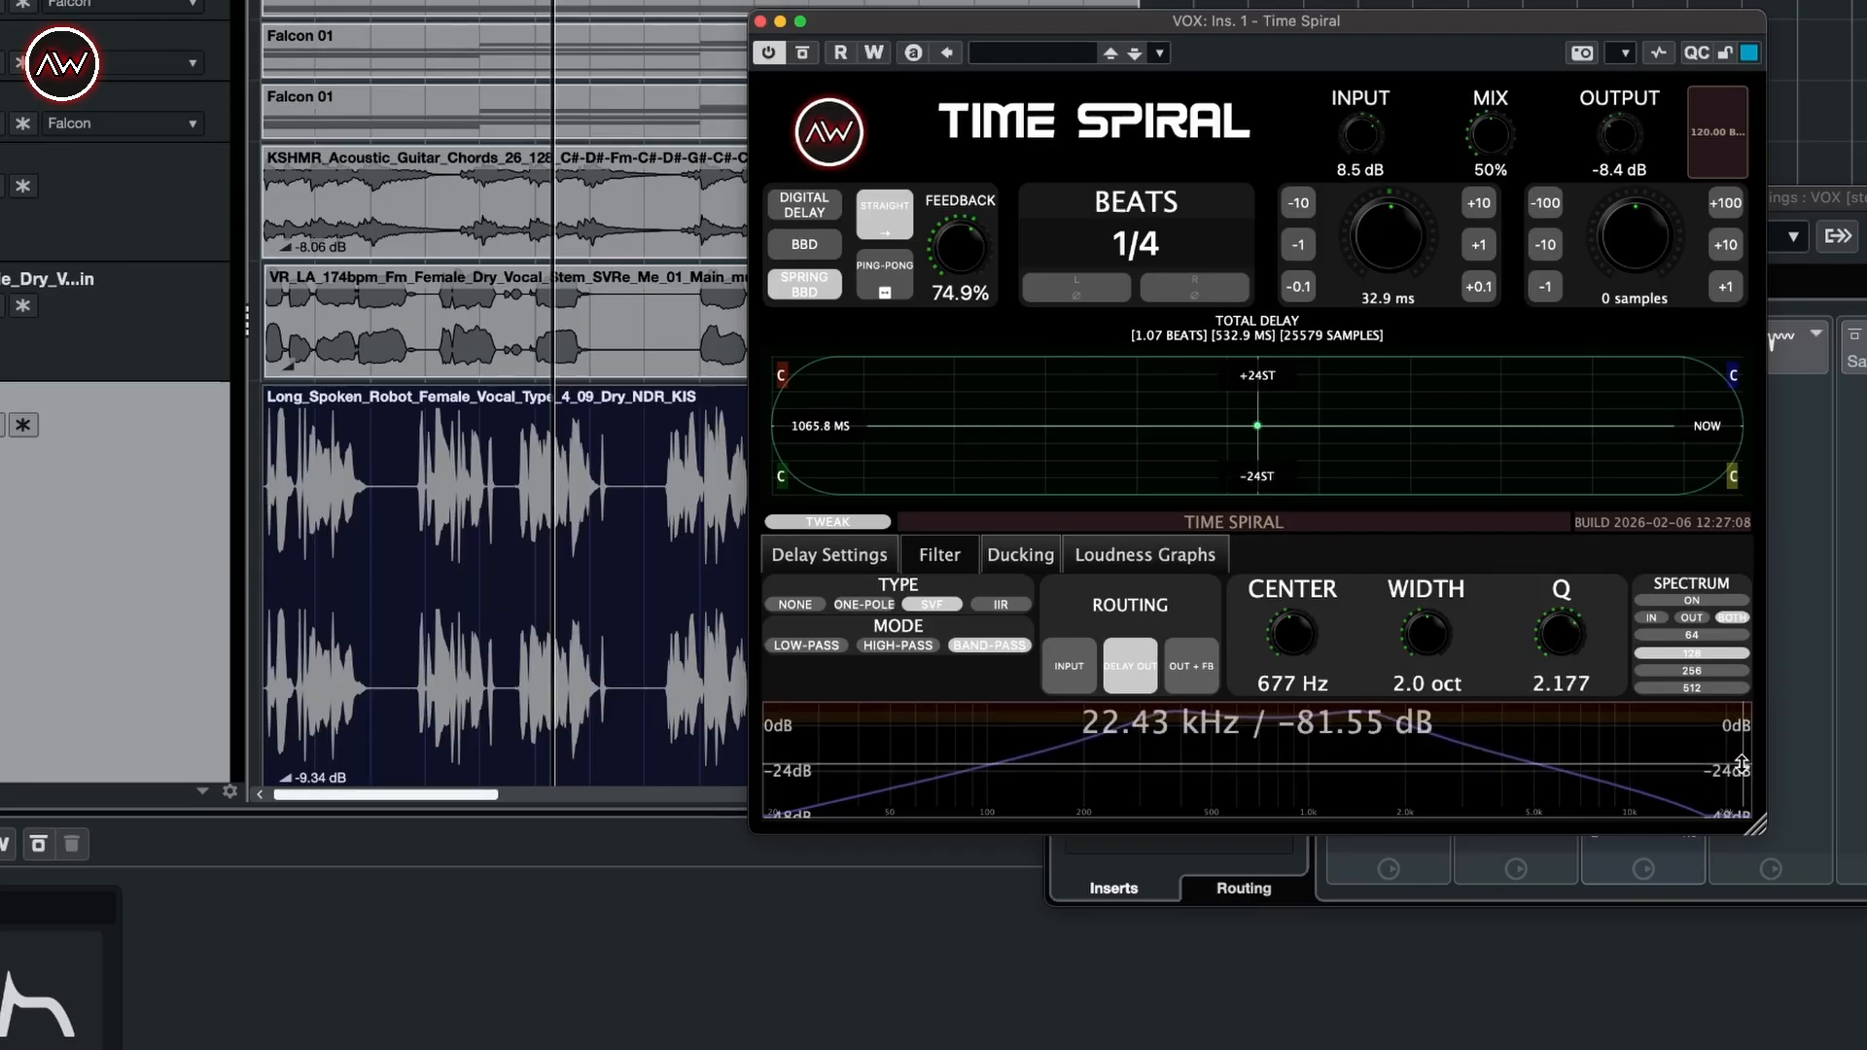
{"action": "left_click_drag", "start_coordinate": [1742, 764], "coordinate": [1740, 778]}
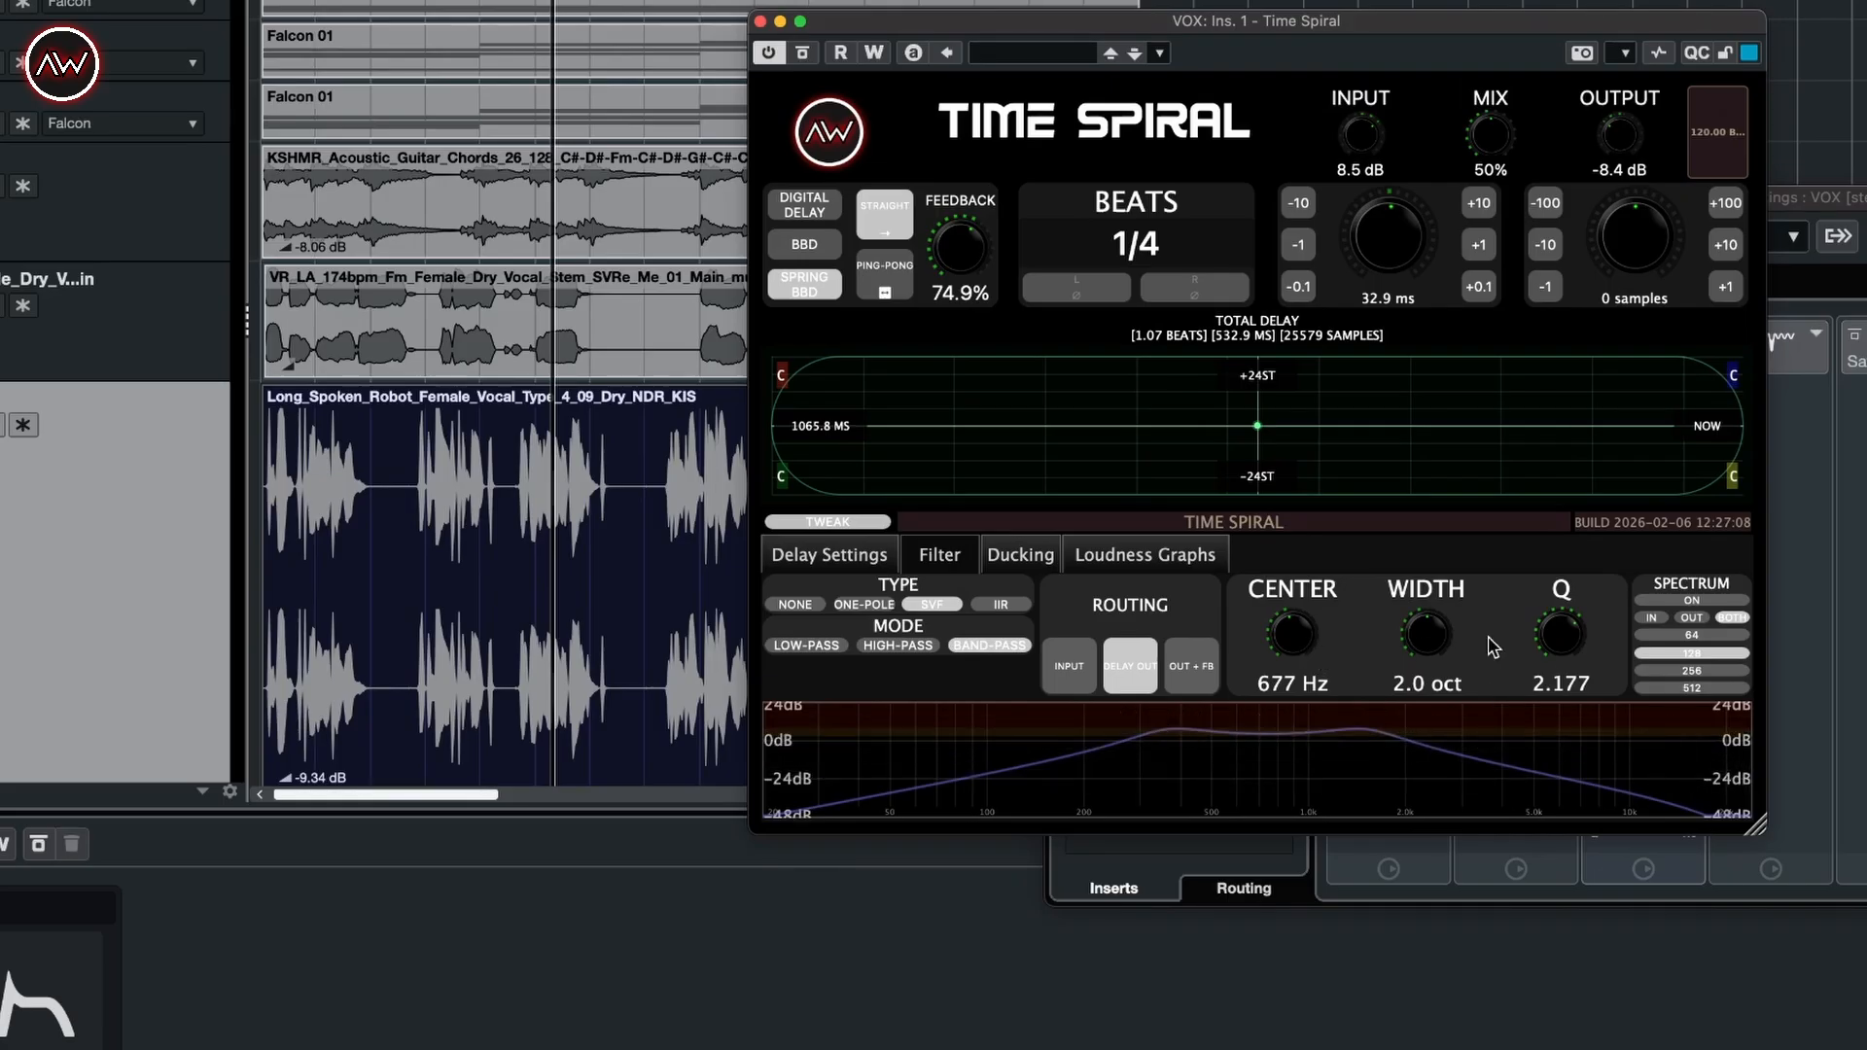
{"action": "left_click_drag", "start_coordinate": [1575, 640], "coordinate": [1574, 593]}
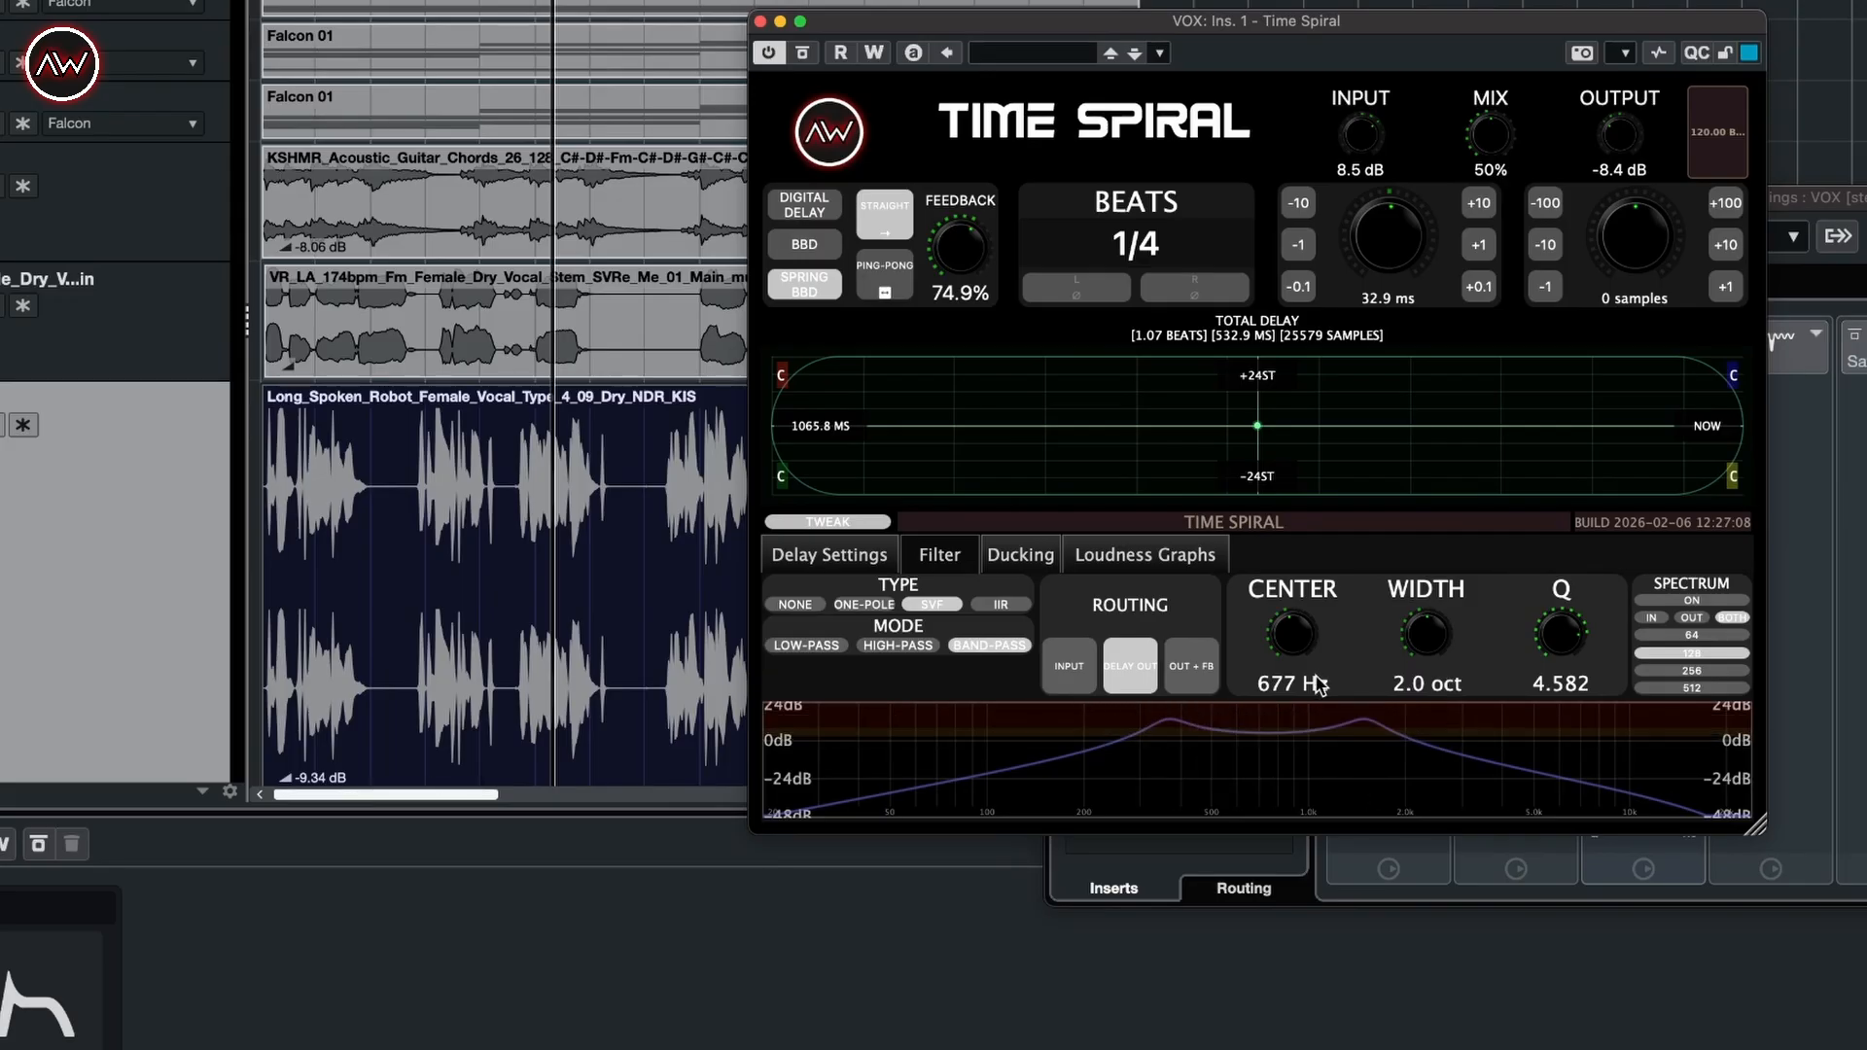
- Play the vocal from the start, raising the filter Q to 7.119 and moving the Center to 716 Hz
{"action": "key", "text": "comma"}
{"action": "key", "text": "space"}
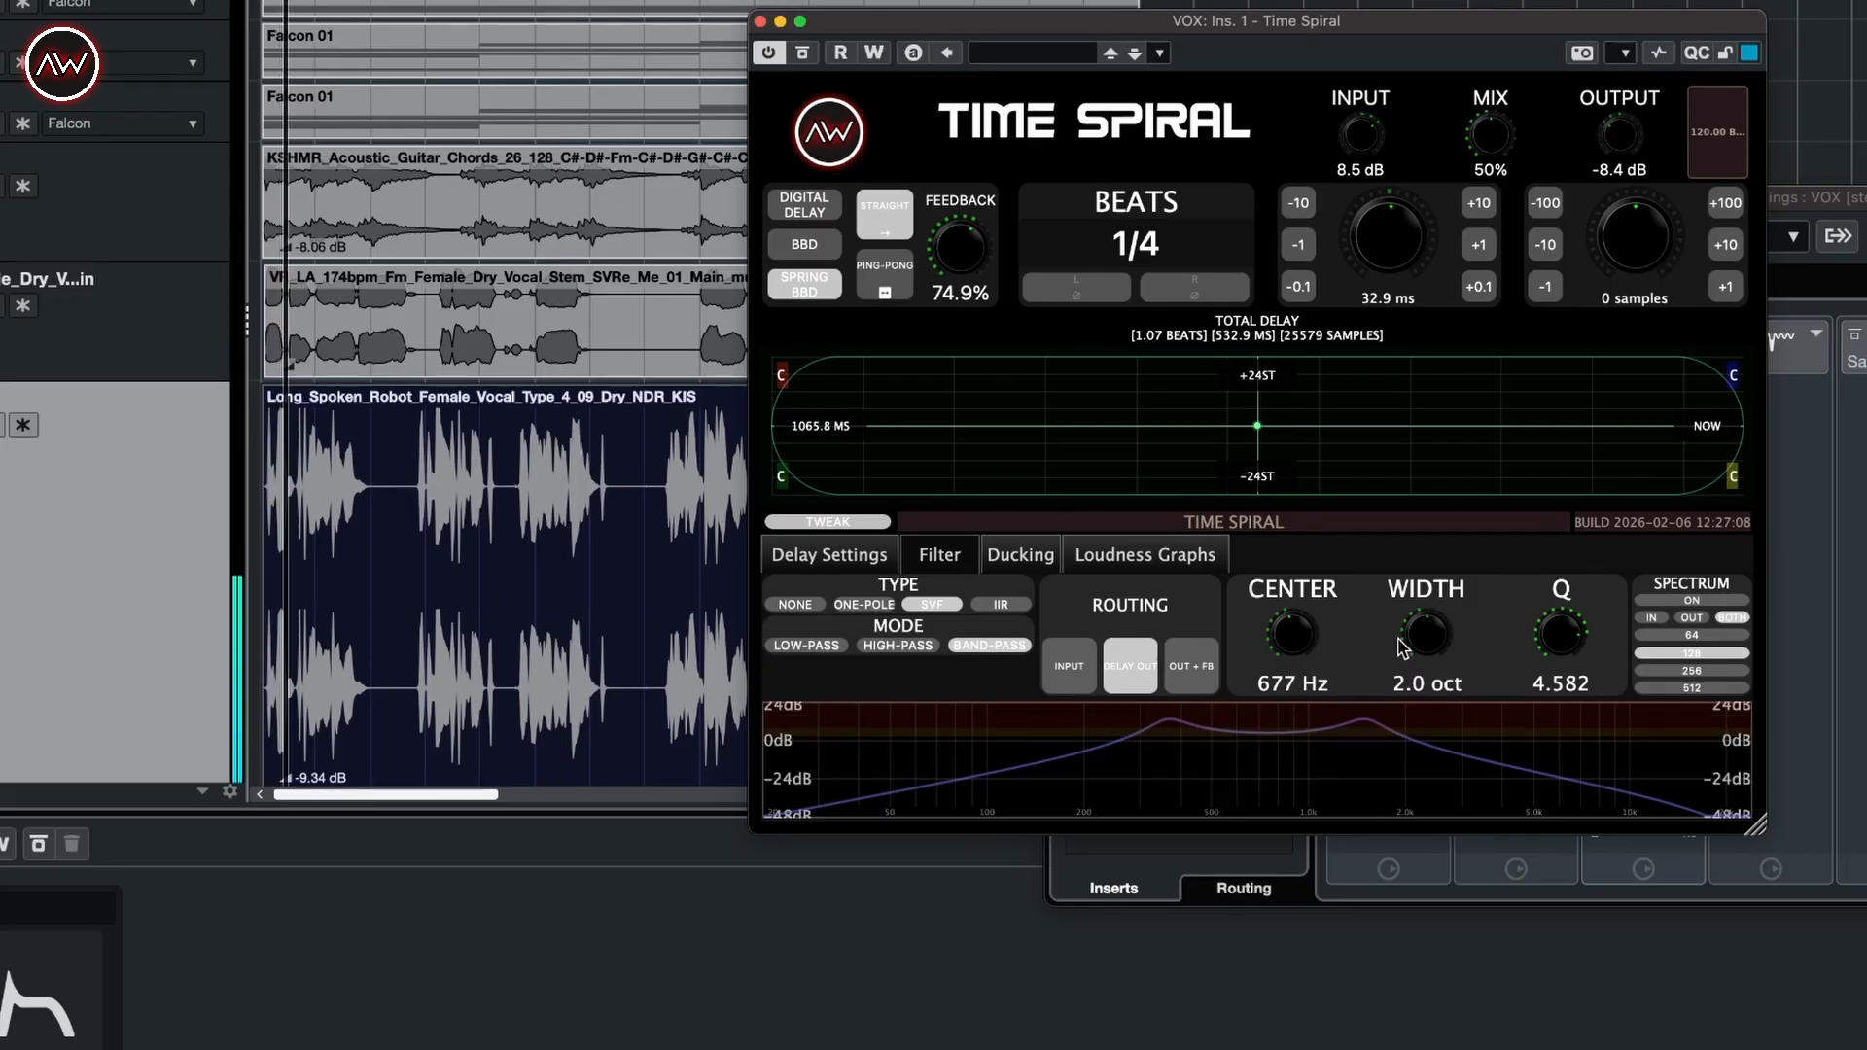
{"action": "left_click_drag", "start_coordinate": [1547, 635], "coordinate": [1571, 609]}
{"action": "mouse_move", "coordinate": [1296, 655]}
{"action": "left_mouse_down"}
{"action": "mouse_move", "coordinate": [1316, 605]}
{"action": "mouse_move", "coordinate": [1298, 675]}
{"action": "mouse_move", "coordinate": [1294, 646]}
{"action": "left_mouse_up"}
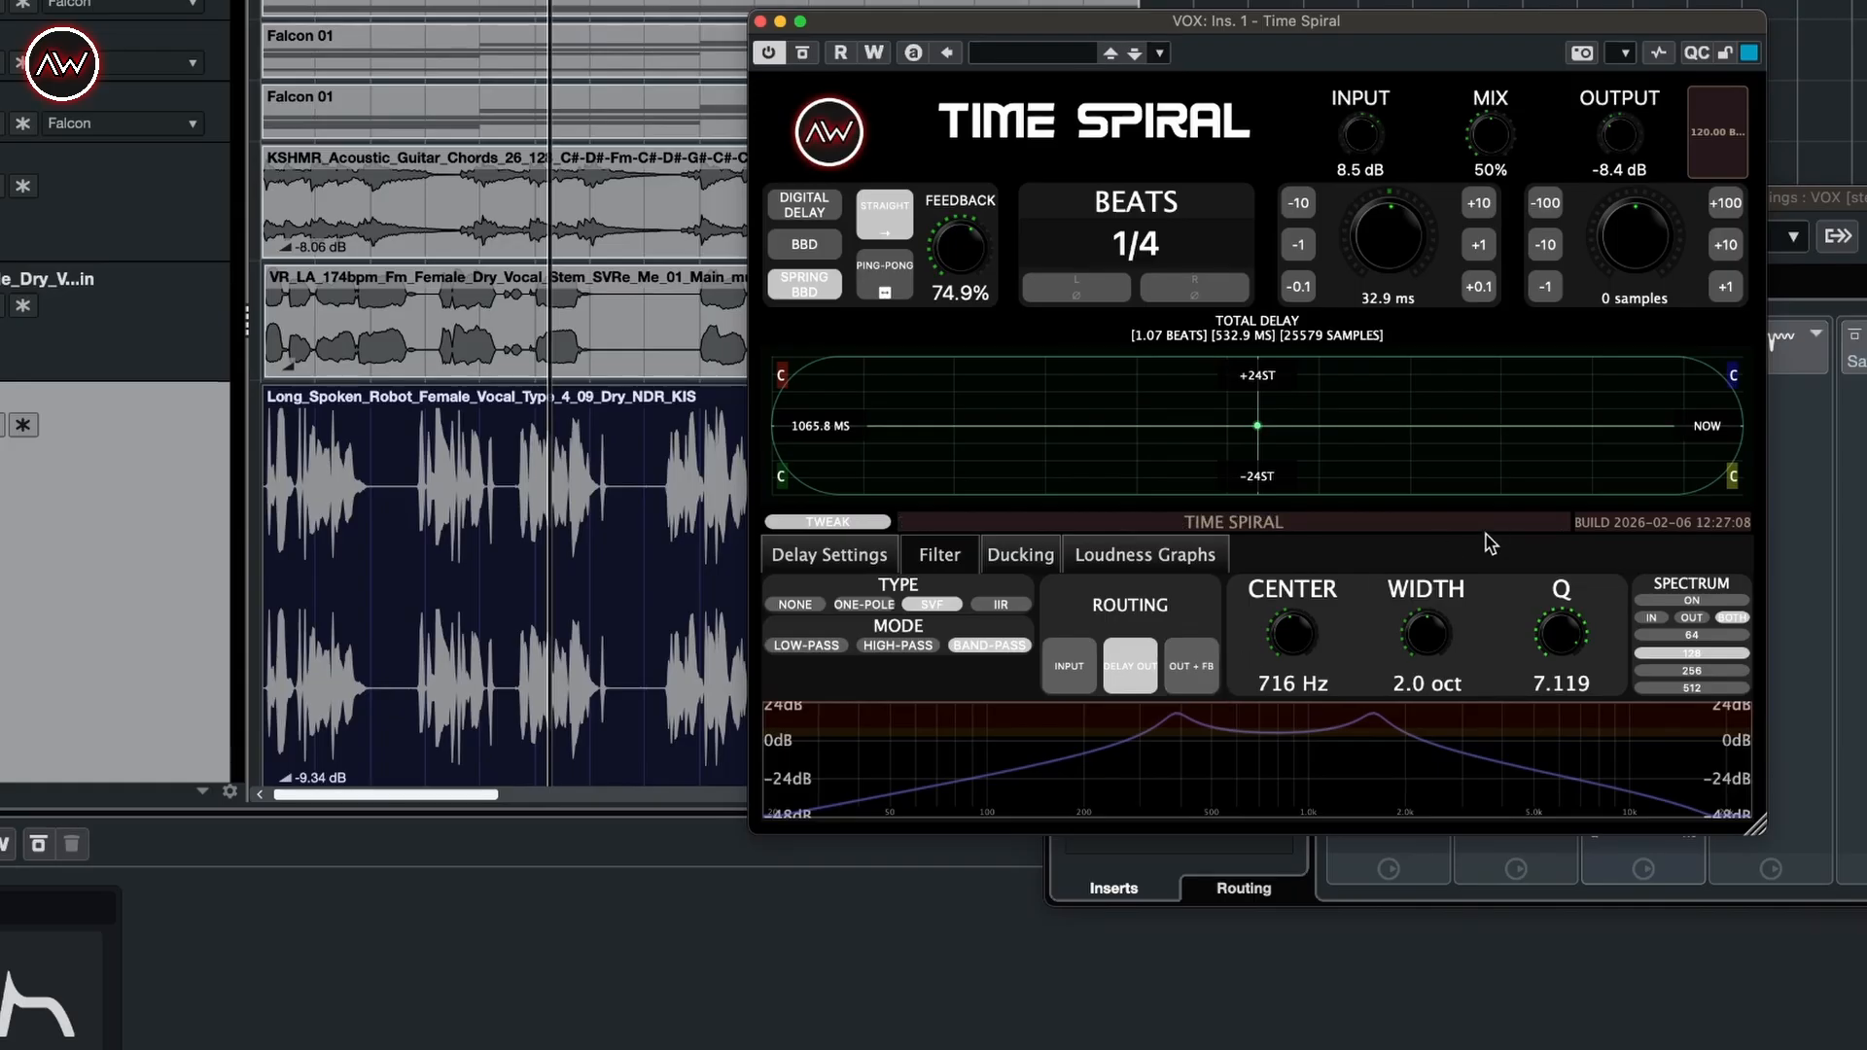
- Turn on the filter spectrum display and, with the vocal playing, switch its source through In and Both to Out
{"action": "left_click", "coordinate": [1692, 600]}
{"action": "left_click", "coordinate": [1658, 620]}
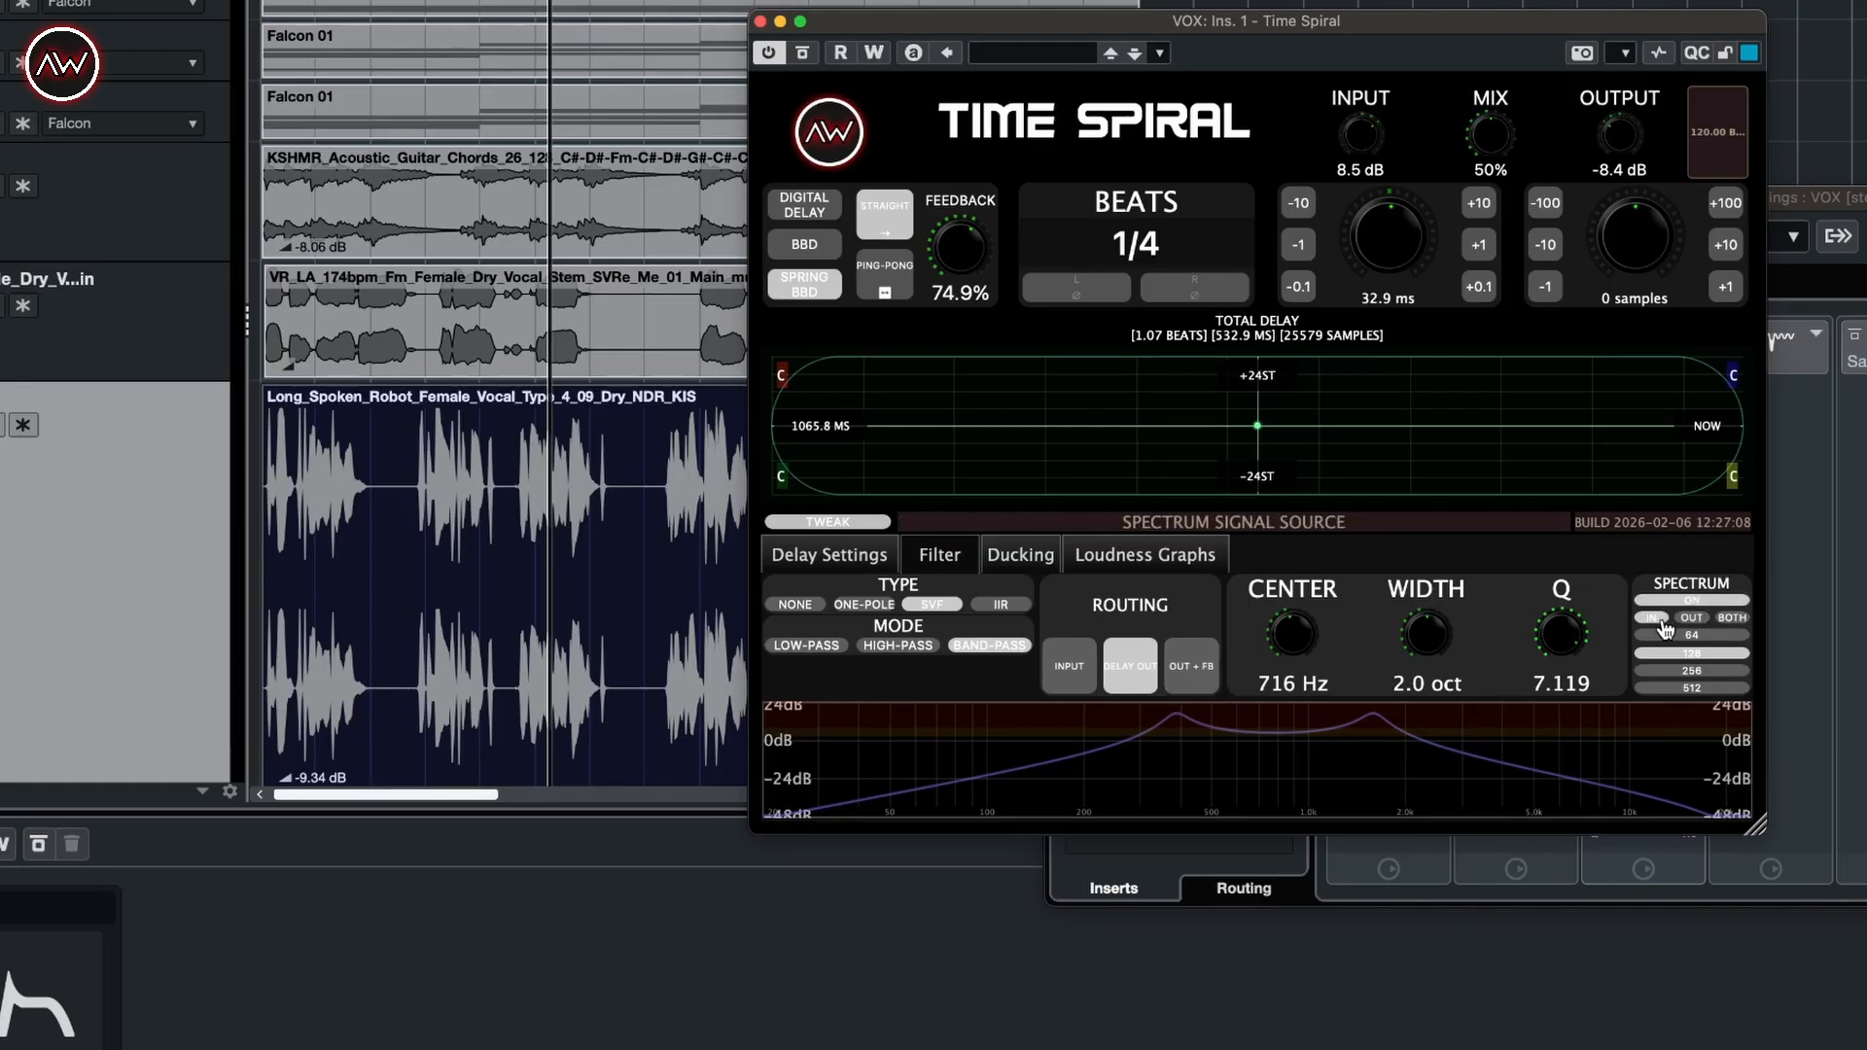
{"action": "left_click", "coordinate": [1731, 618]}
{"action": "key", "text": "space"}
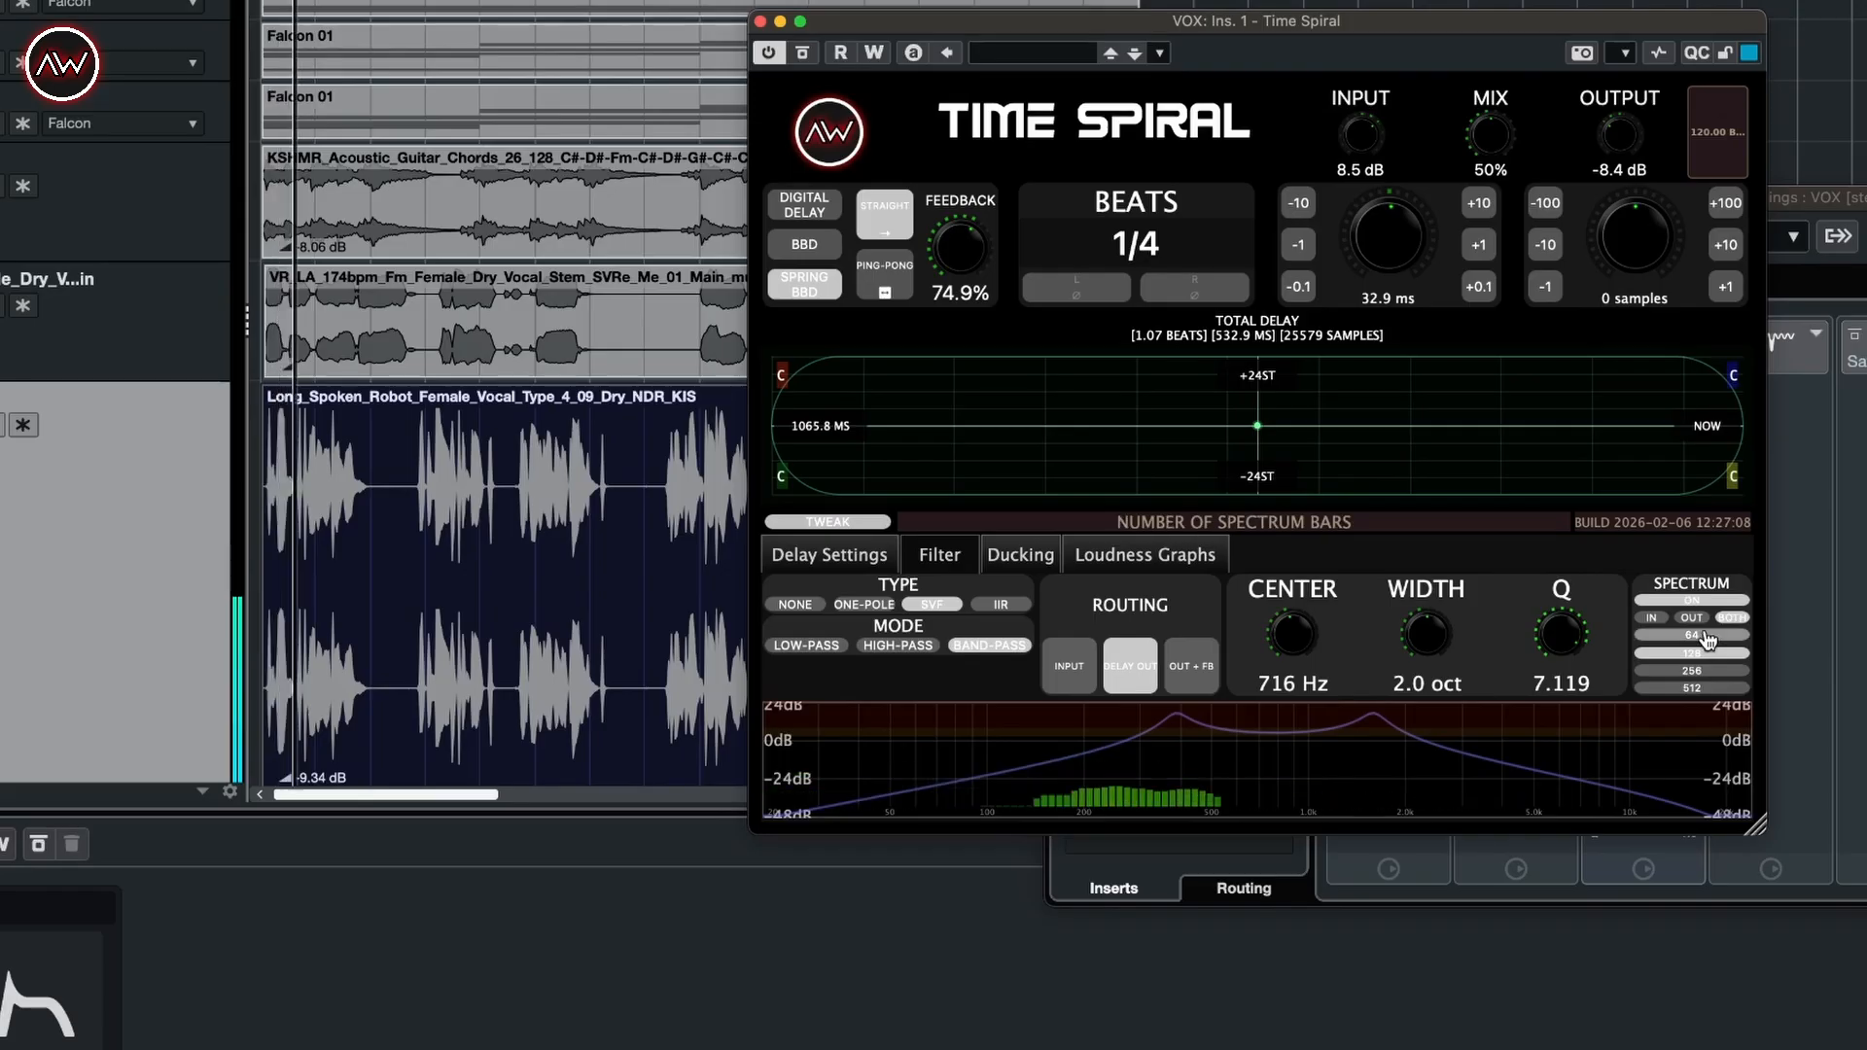
{"action": "left_click", "coordinate": [1696, 620]}
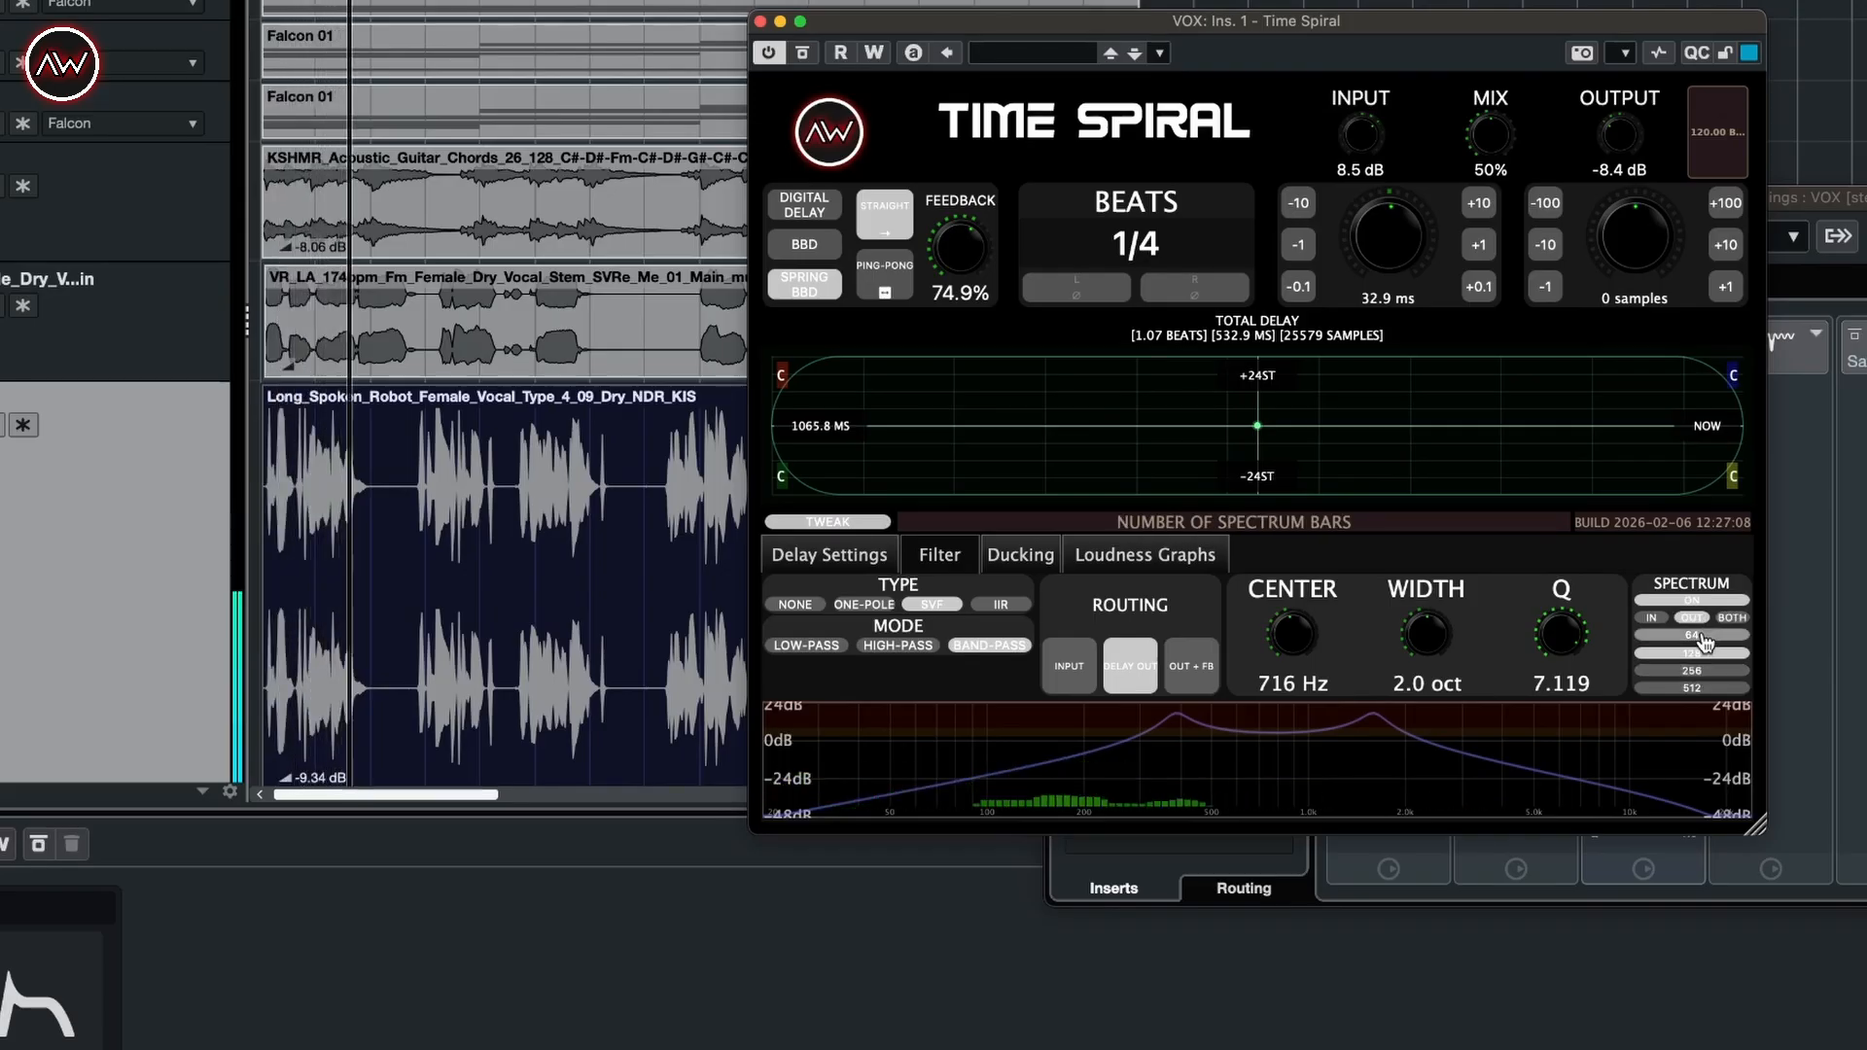
- Try 256 spectrum bars, set the spectrum source to Both, and reduce the display to 64 bars
{"action": "left_click", "coordinate": [1692, 671]}
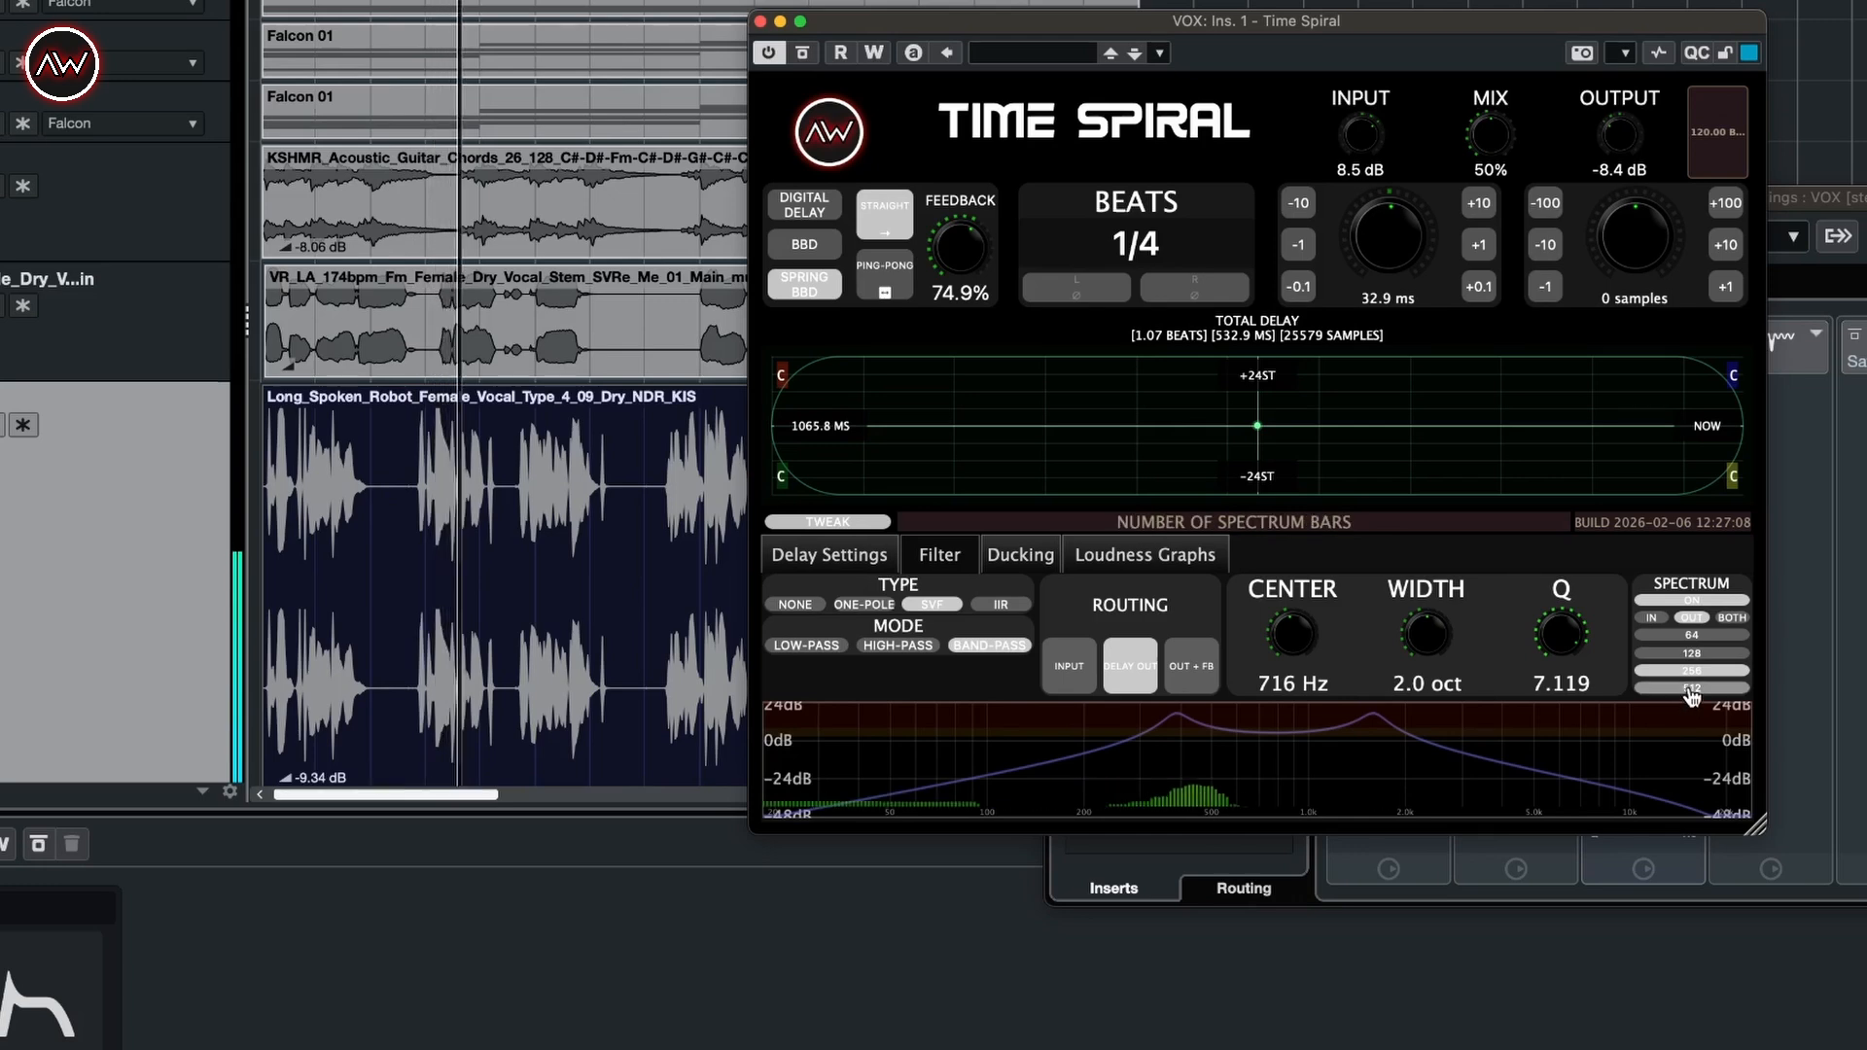
{"action": "left_click", "coordinate": [1732, 618]}
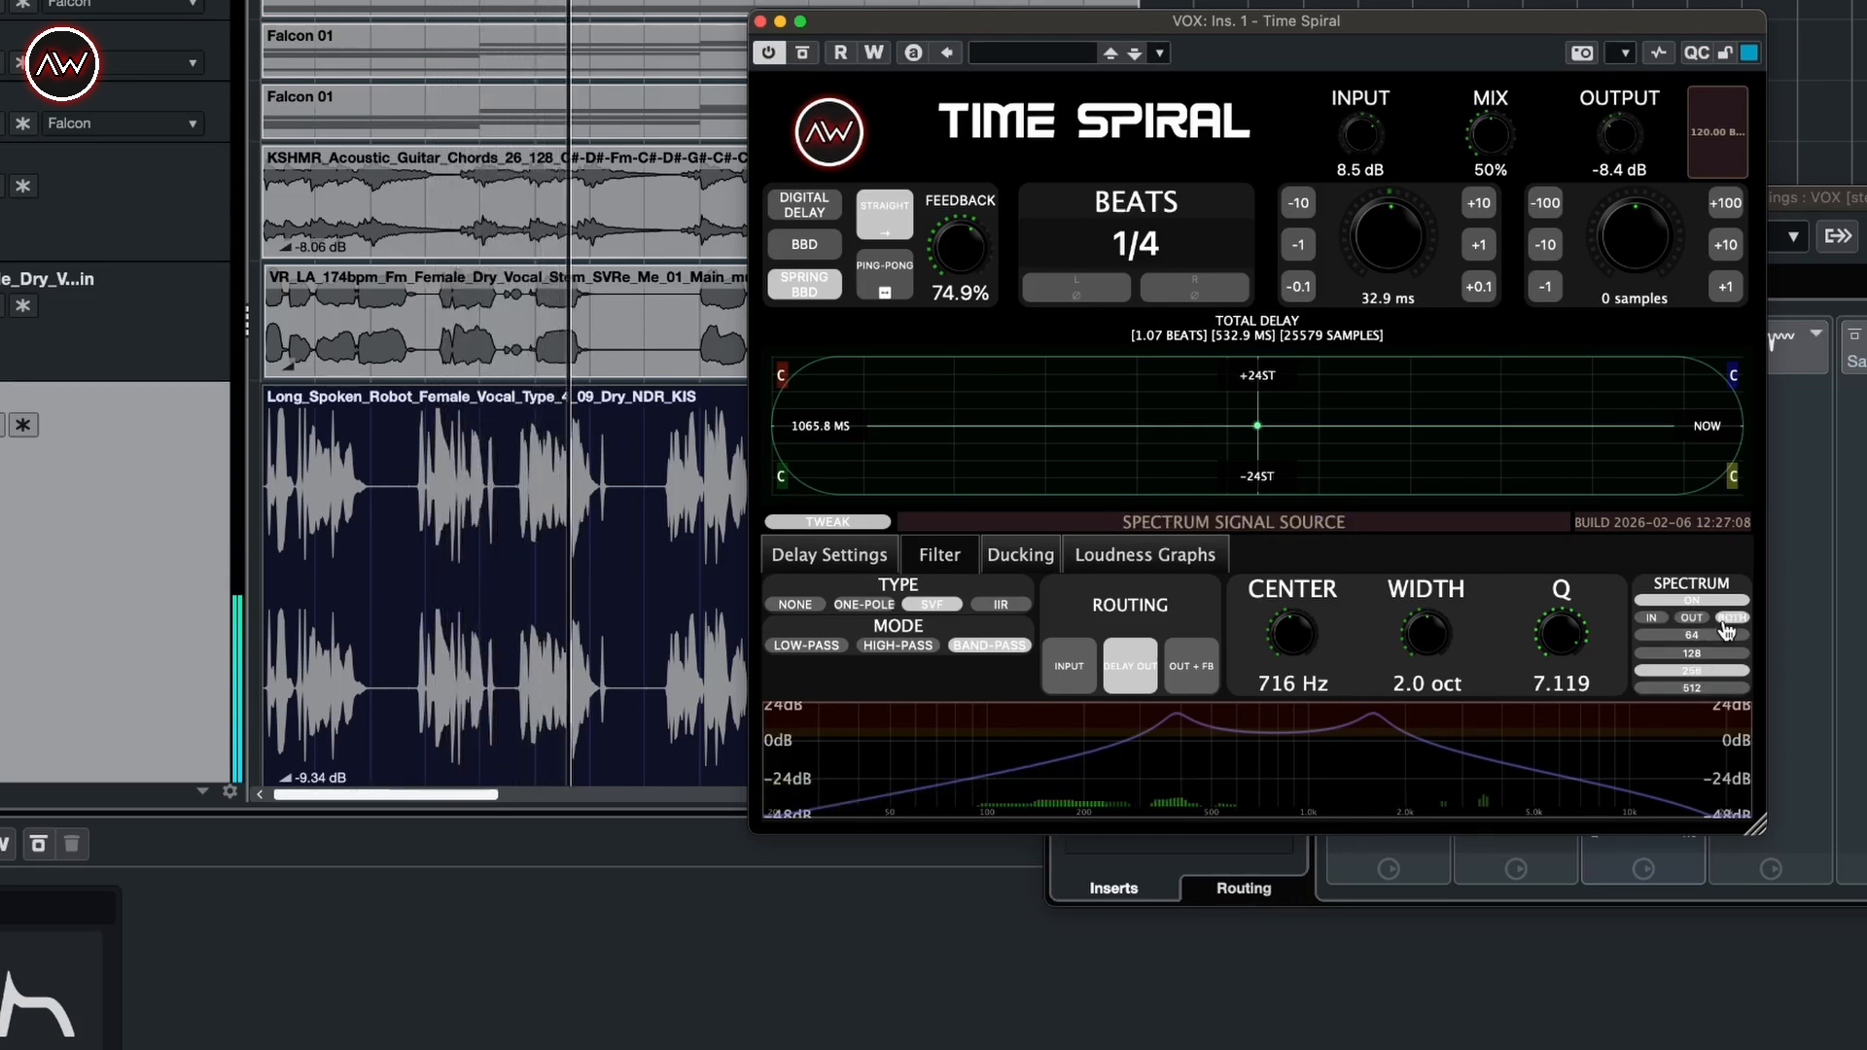
{"action": "left_click", "coordinate": [1707, 636]}
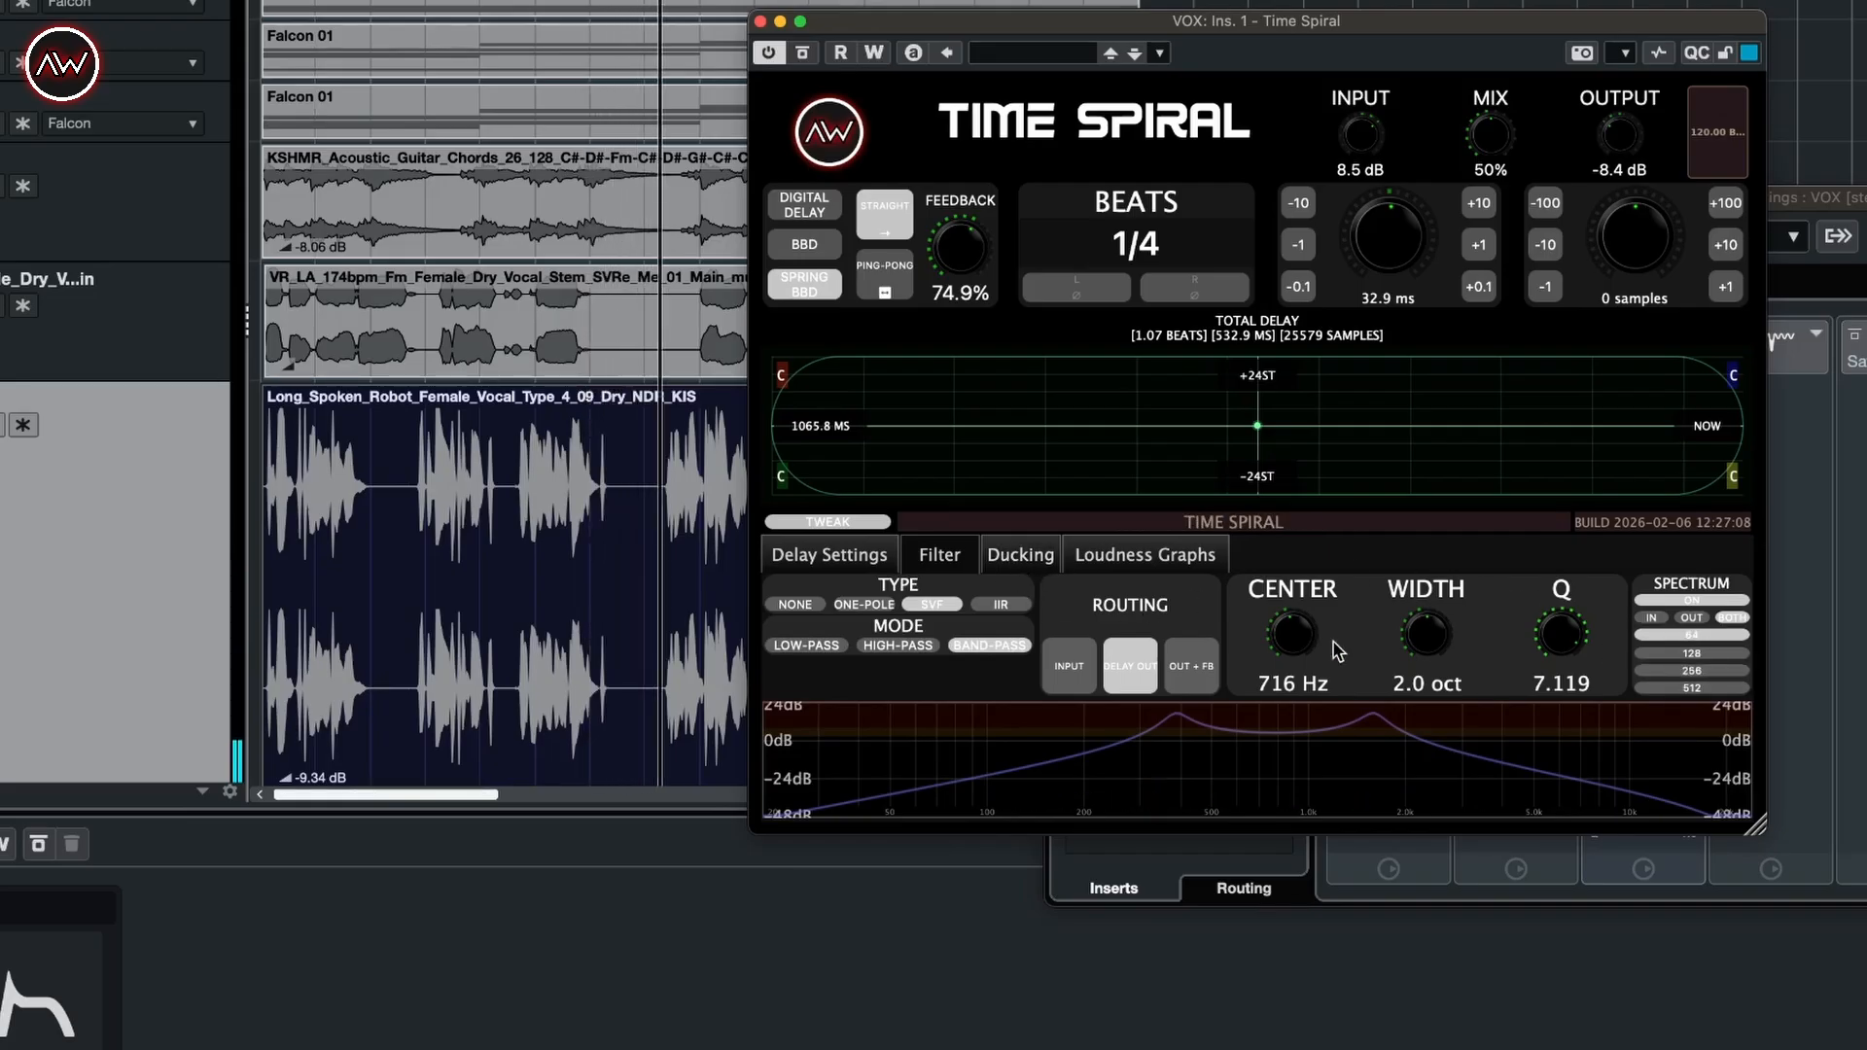
- Lower the filter Q to 1.298 and play the vocal
{"action": "left_click_drag", "start_coordinate": [1561, 637], "coordinate": [1561, 744]}
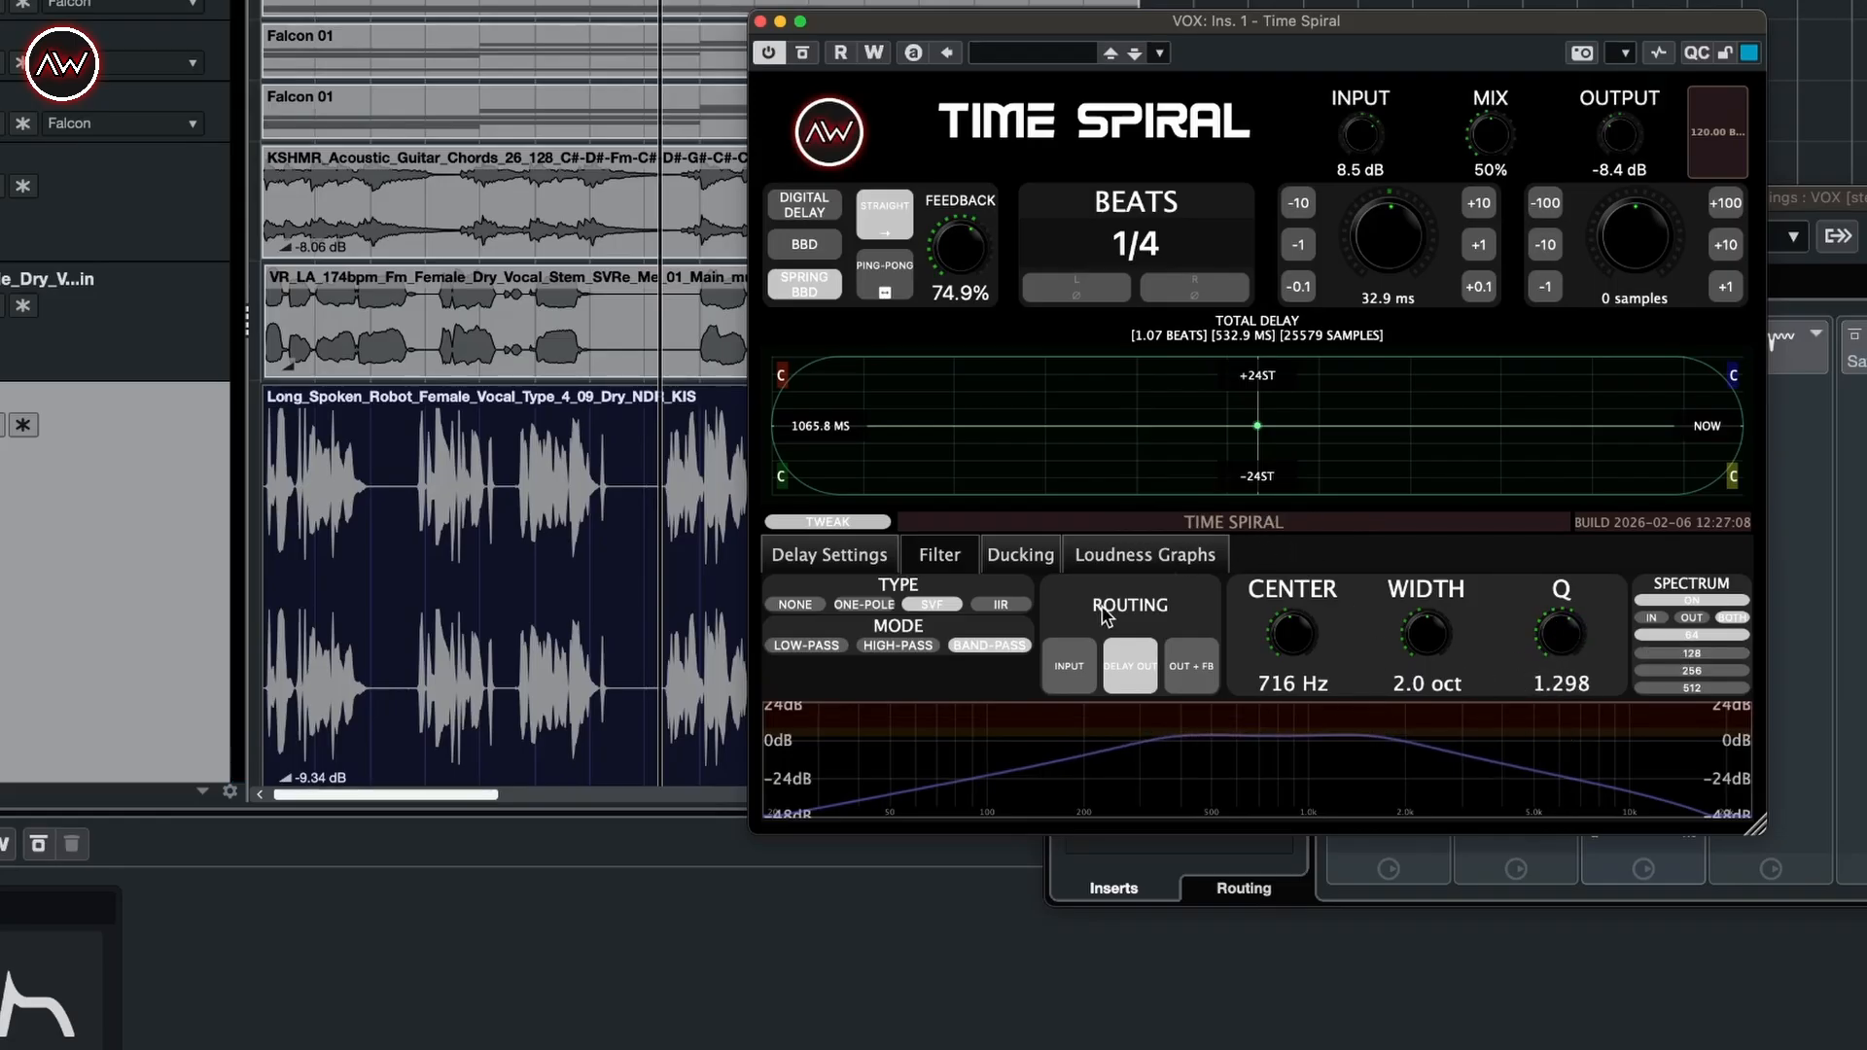
{"action": "key", "text": "space"}
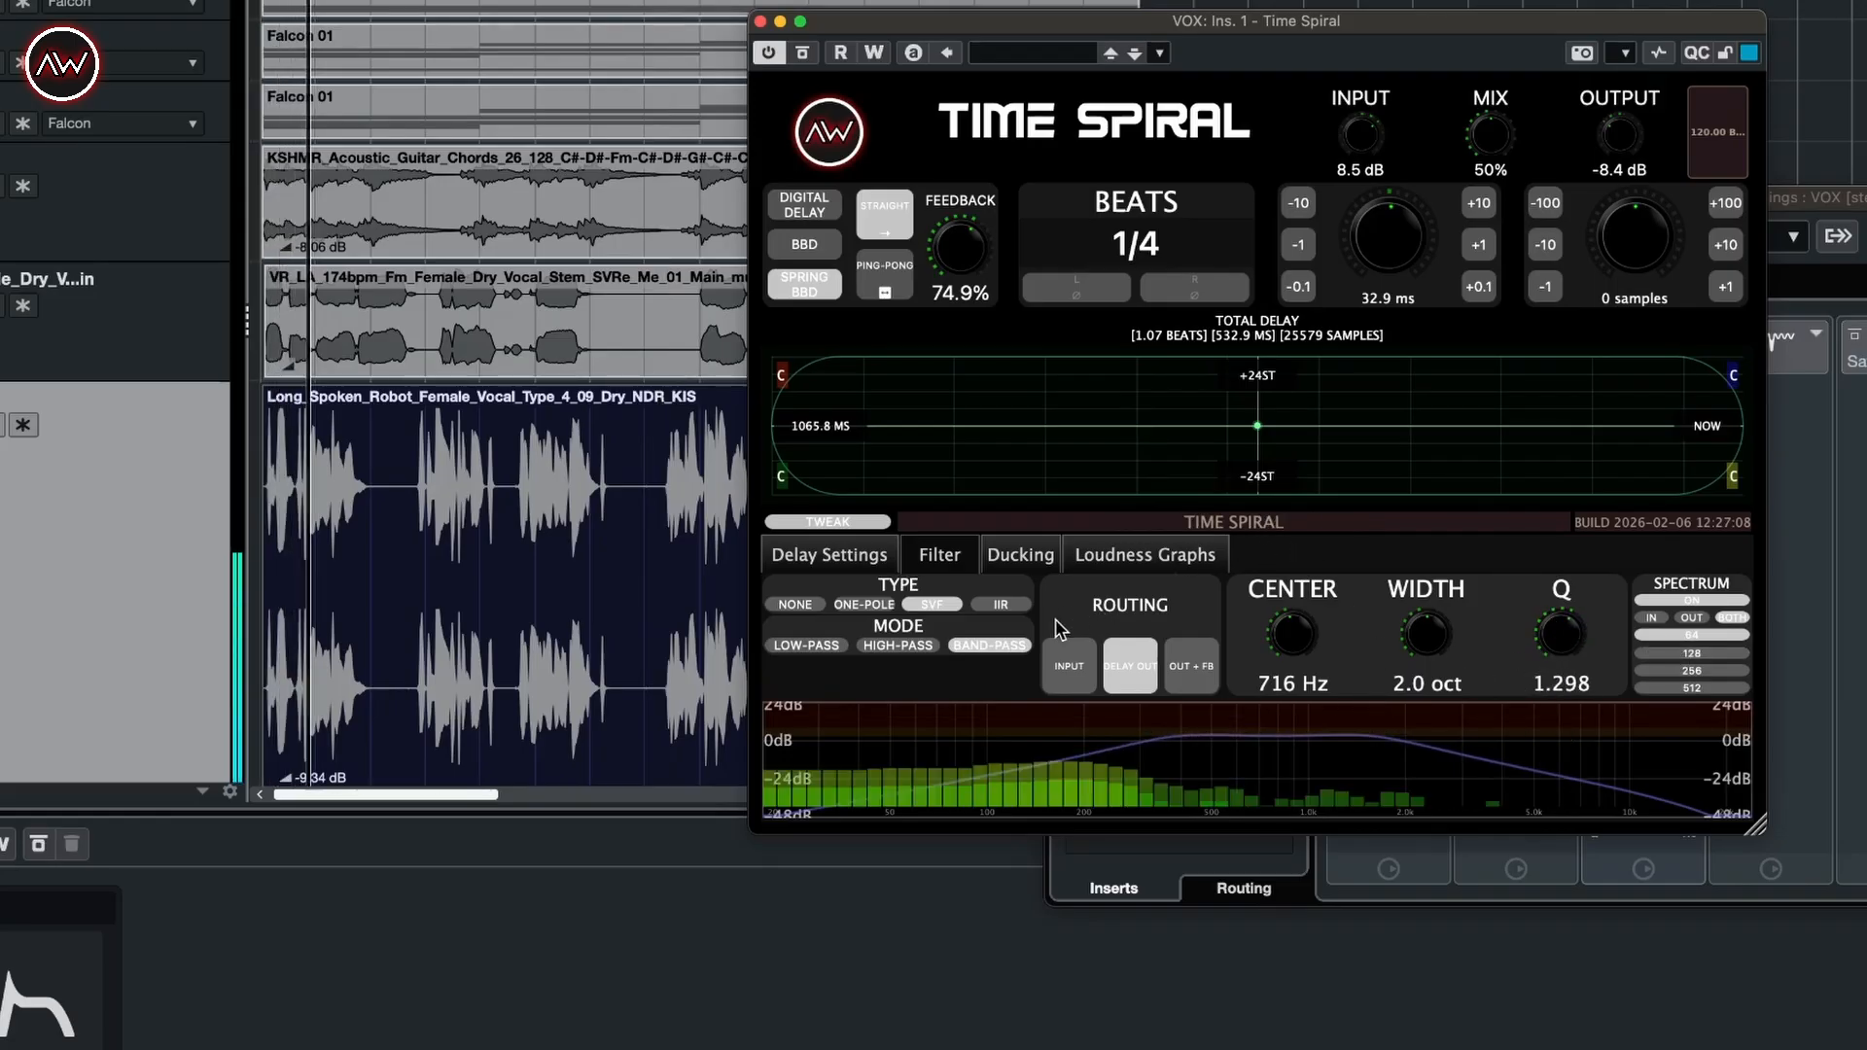
- Open the ducking settings, raise the Mix to 100% and play the vocal from the start
{"action": "left_click", "coordinate": [1011, 560]}
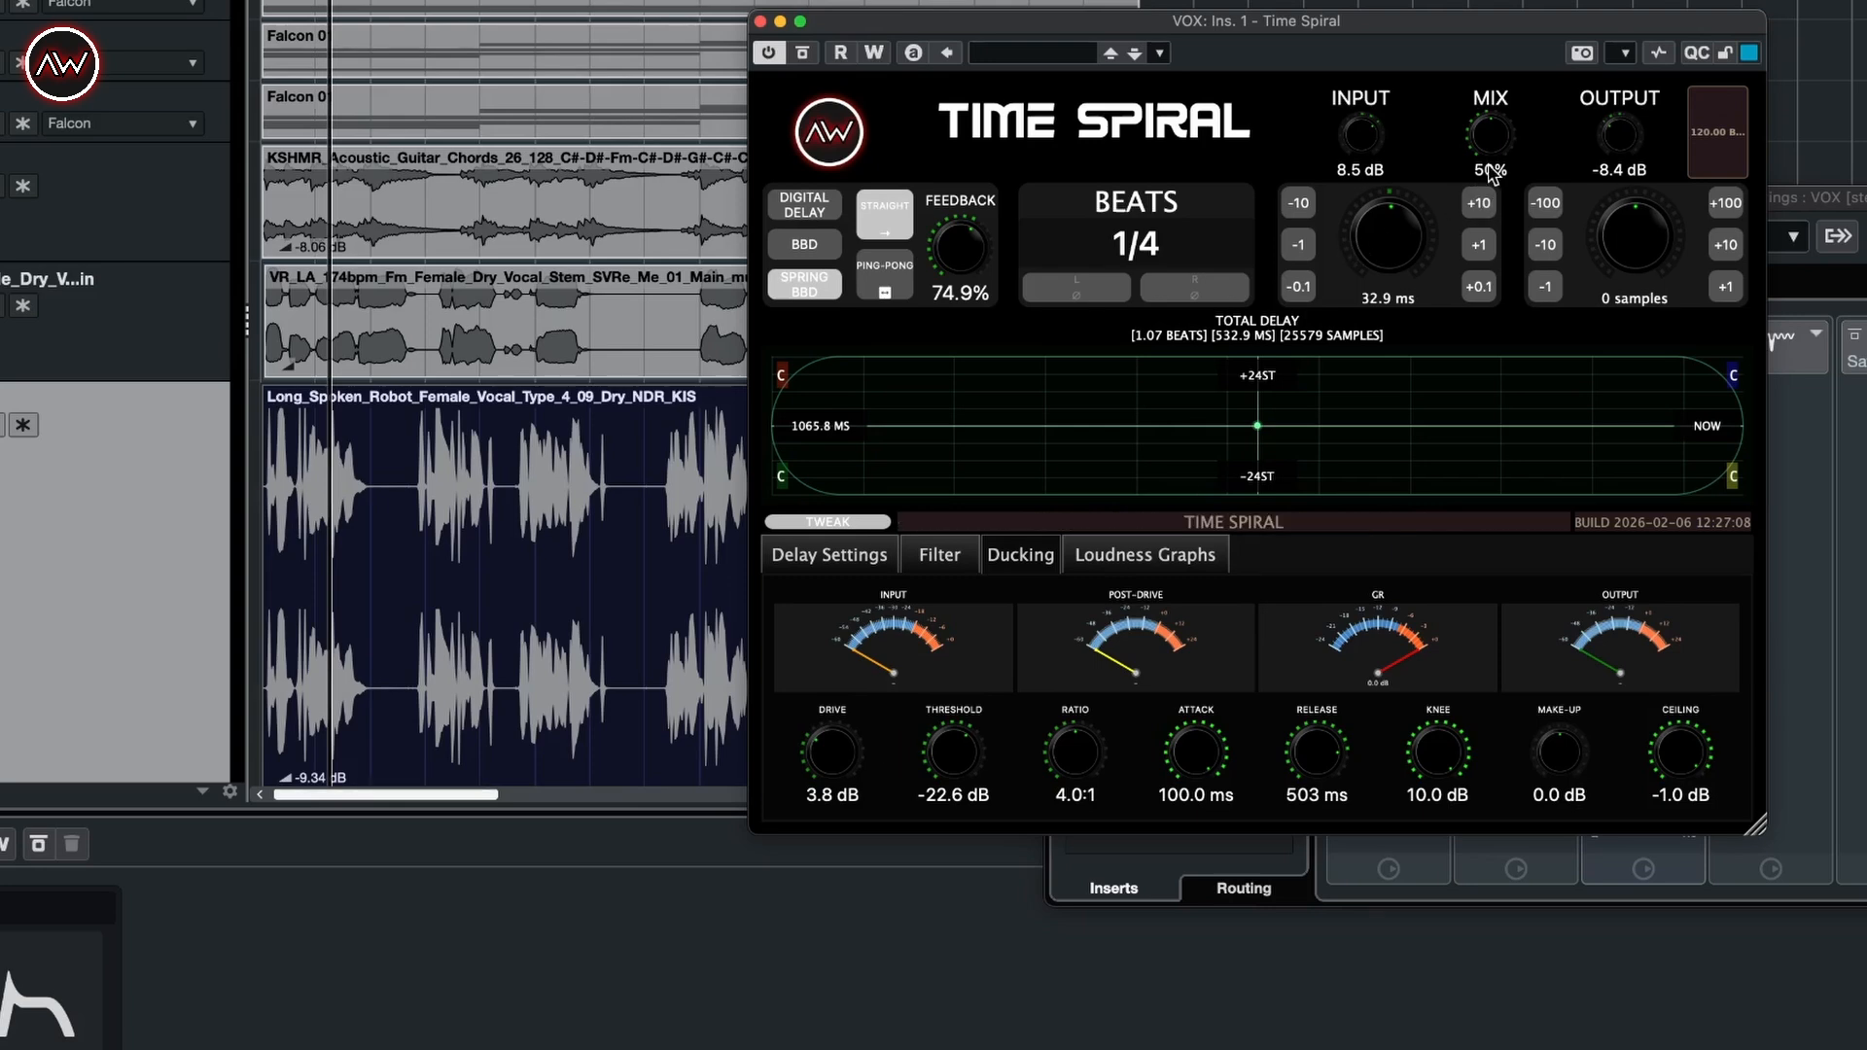
{"action": "left_click_drag", "start_coordinate": [1489, 163], "coordinate": [1499, 107]}
{"action": "key", "text": "period"}
{"action": "key", "text": "space"}
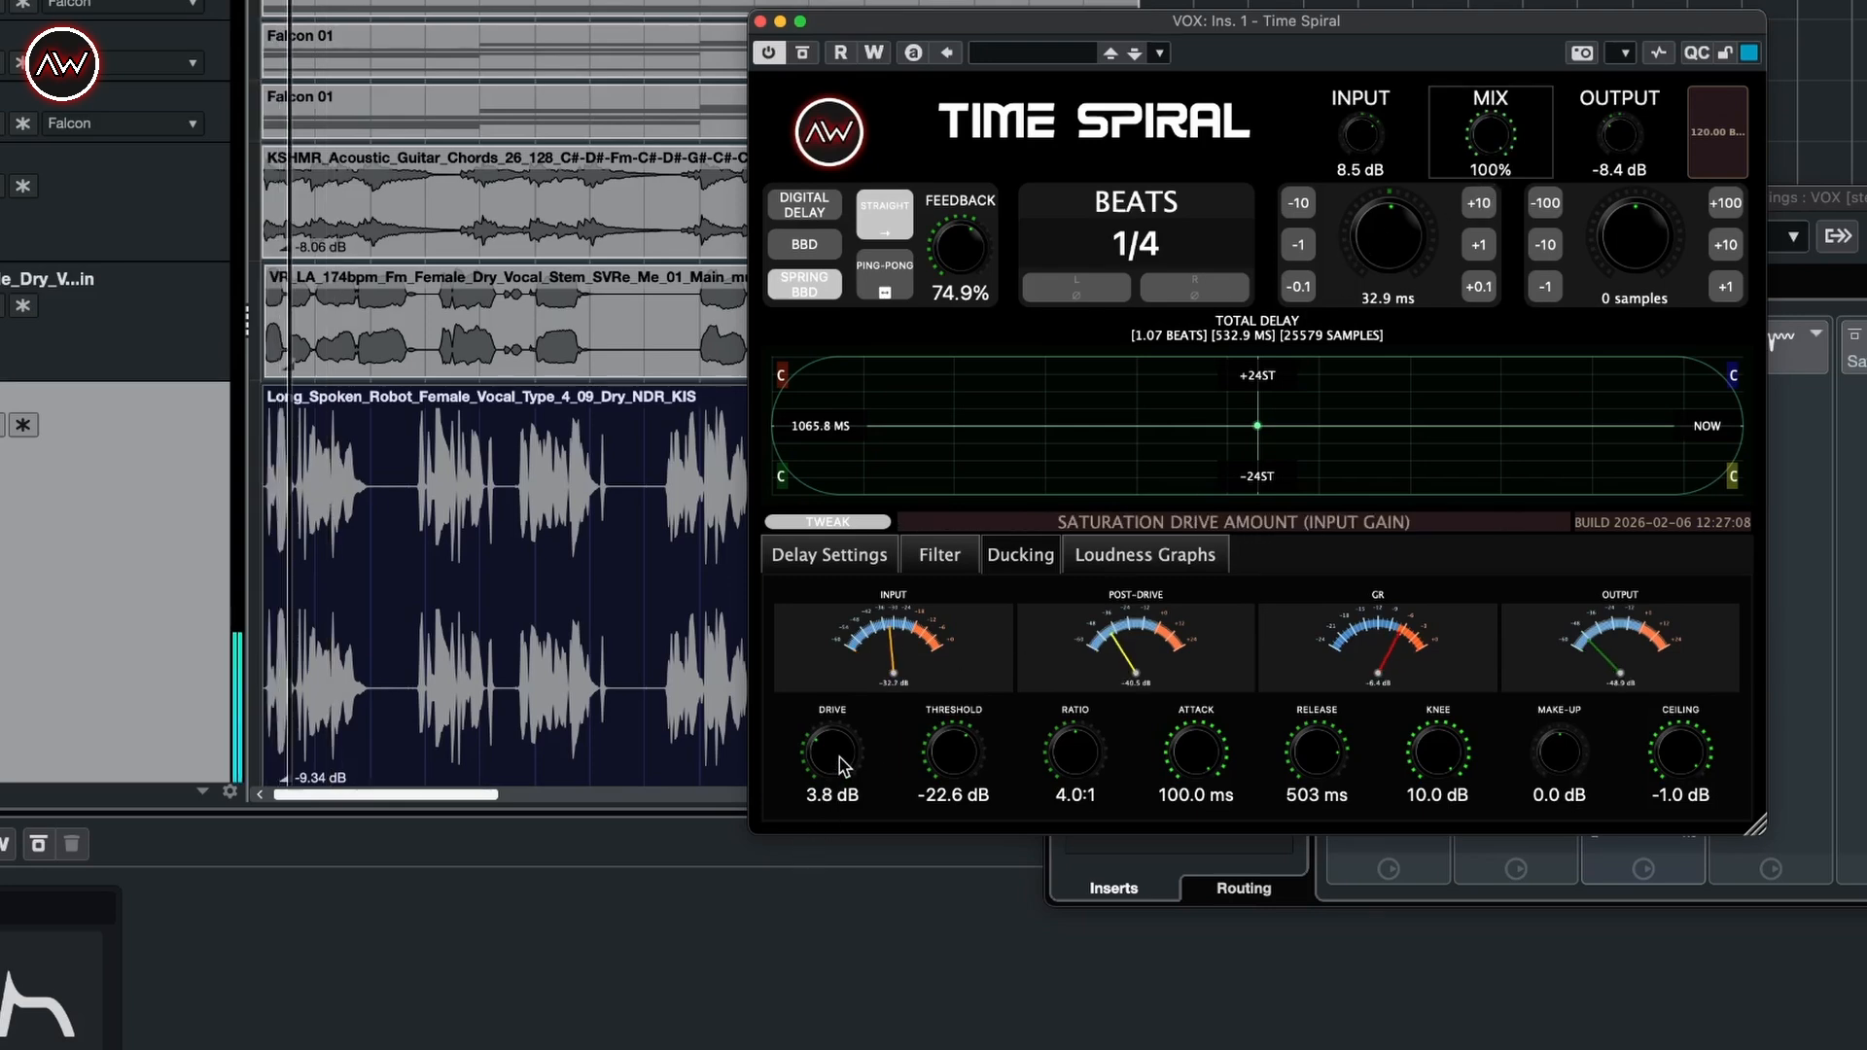
- Set the ducking Drive to 3.0 dB and try the Make-up gain, leaving it at 0.0 dB
{"action": "left_click_drag", "start_coordinate": [842, 765], "coordinate": [912, 781]}
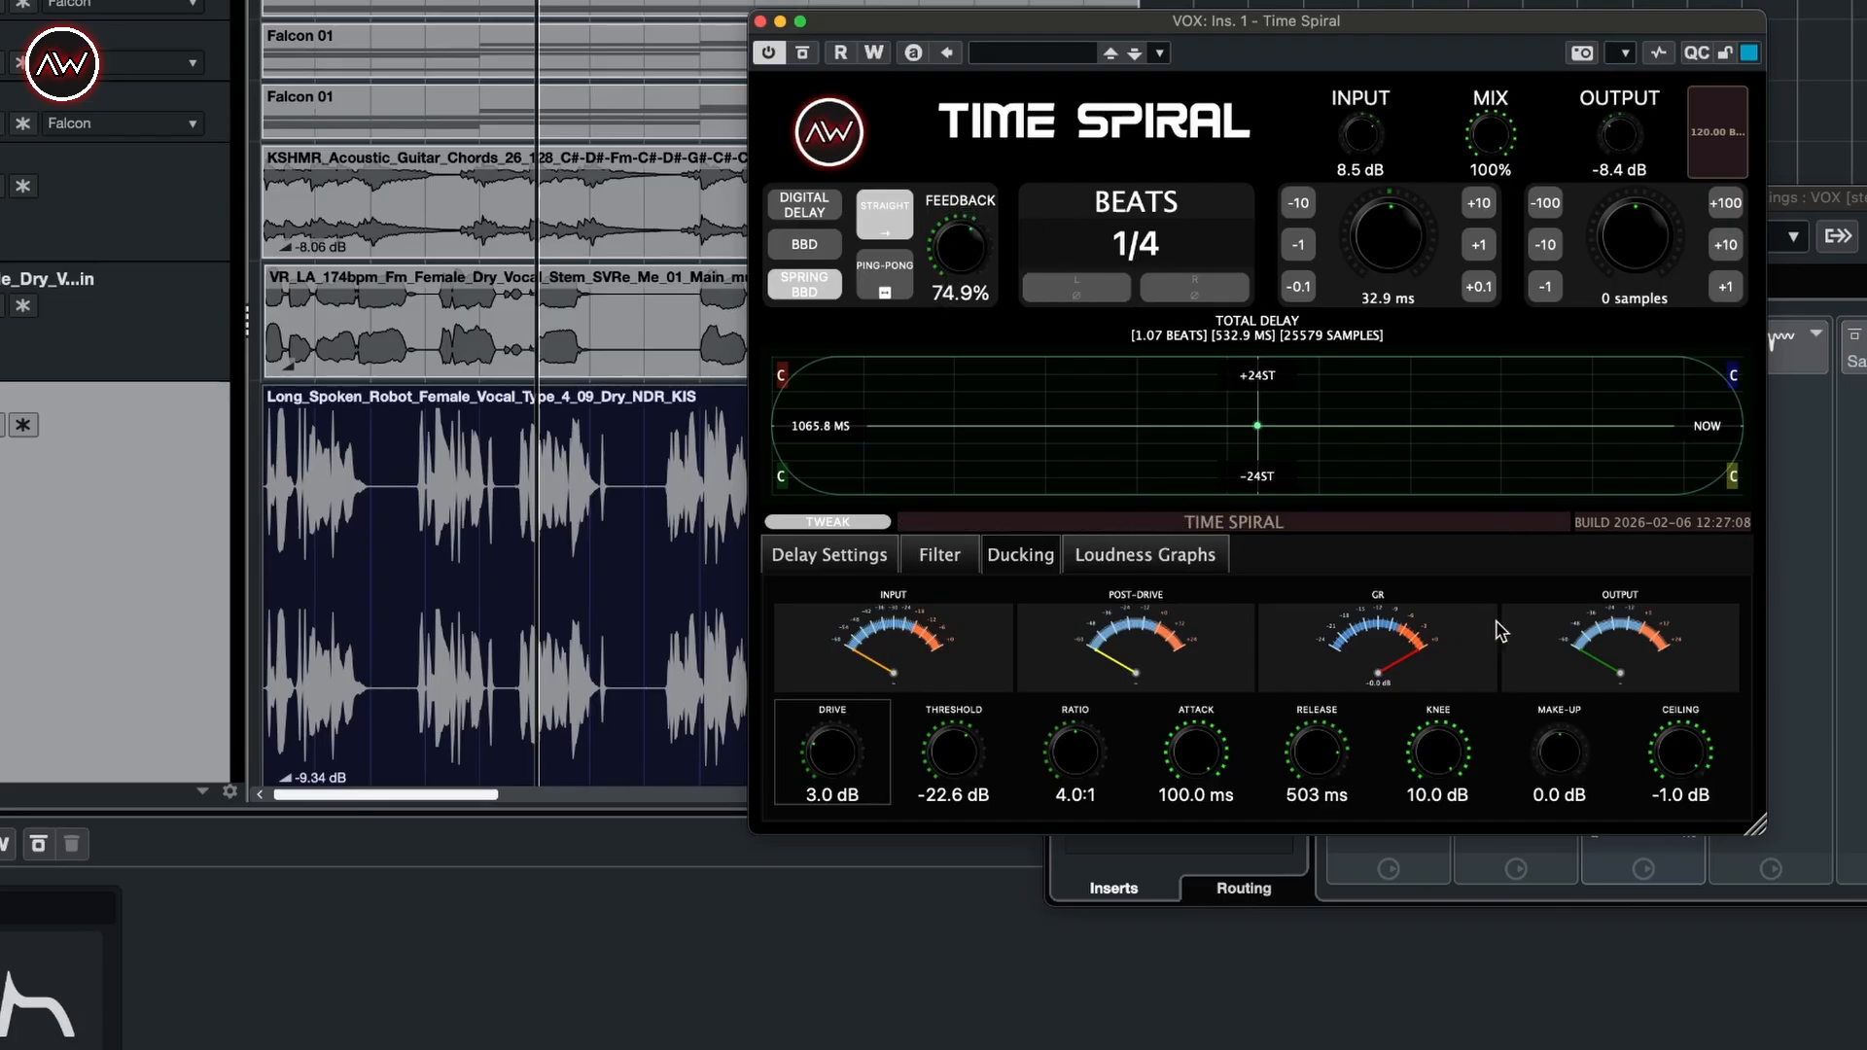
{"action": "left_click_drag", "start_coordinate": [1560, 773], "coordinate": [1567, 731]}
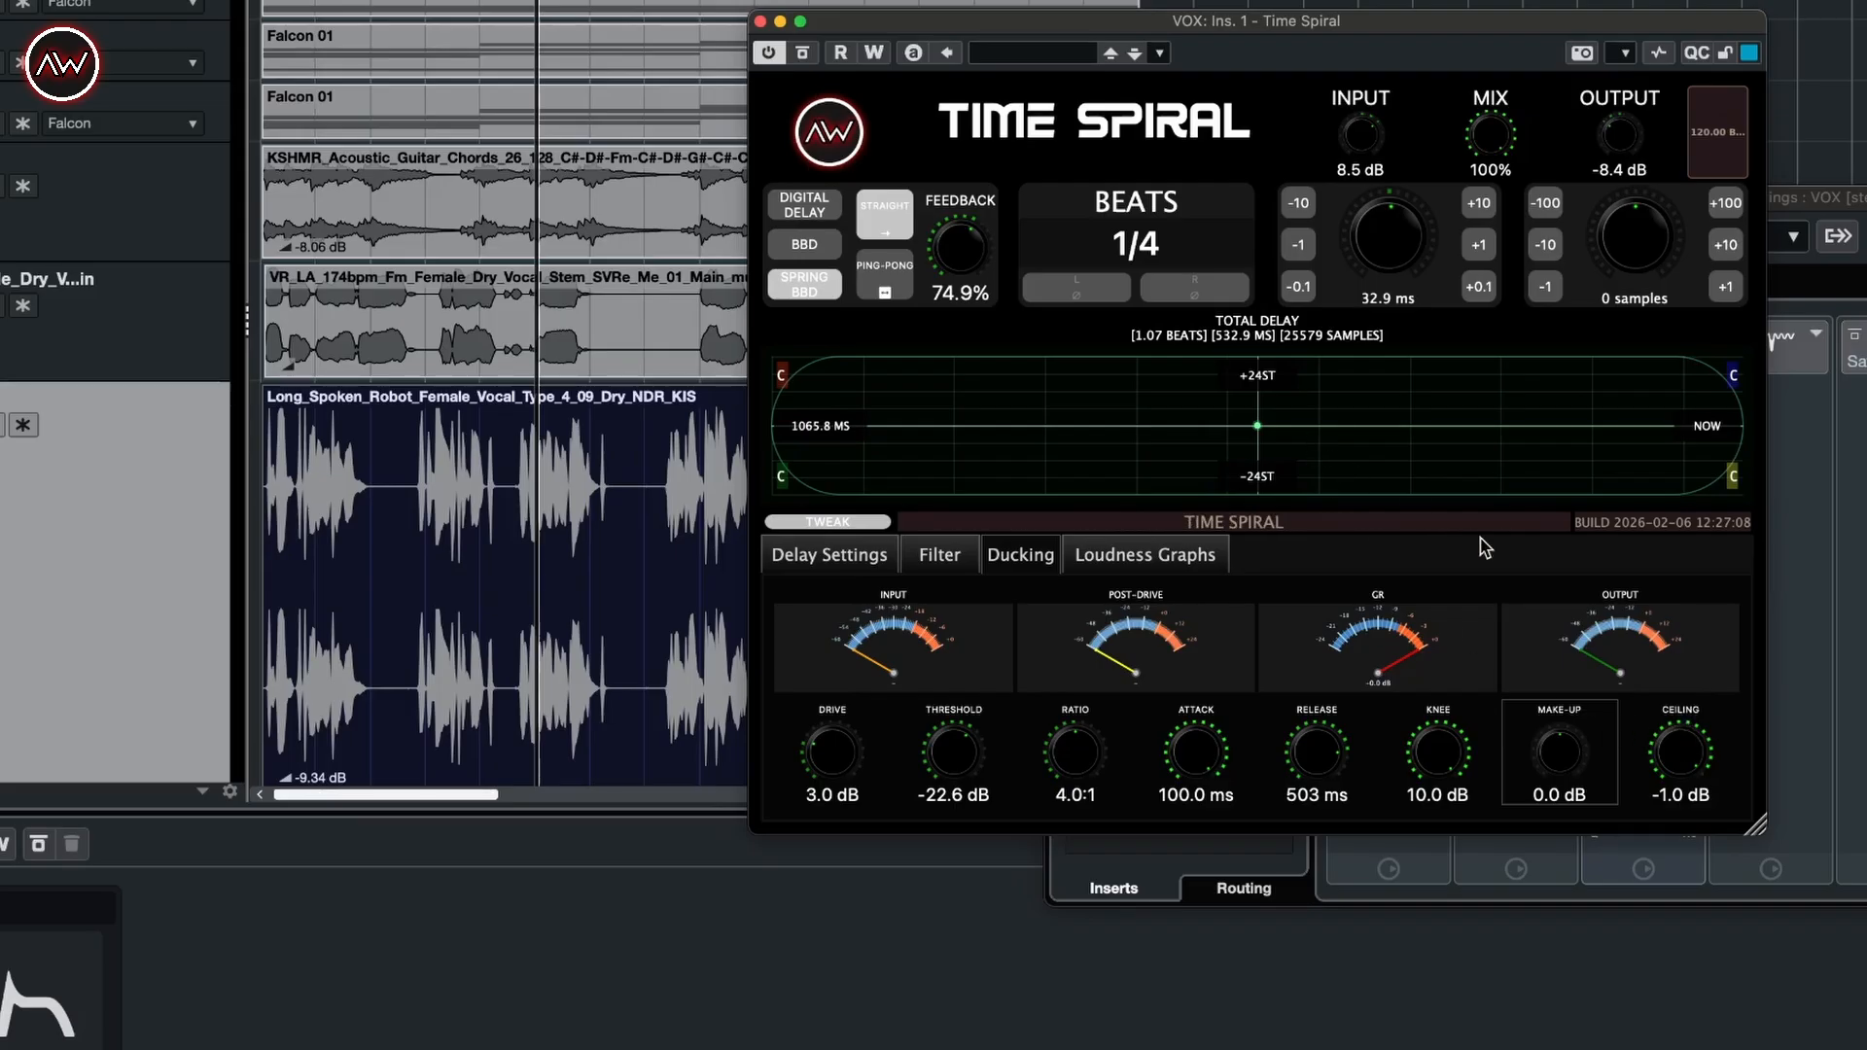
- Open the loudness graphs with the vocal playing, turn off the Integrated measurement and clear the graph
{"action": "left_click", "coordinate": [1133, 559]}
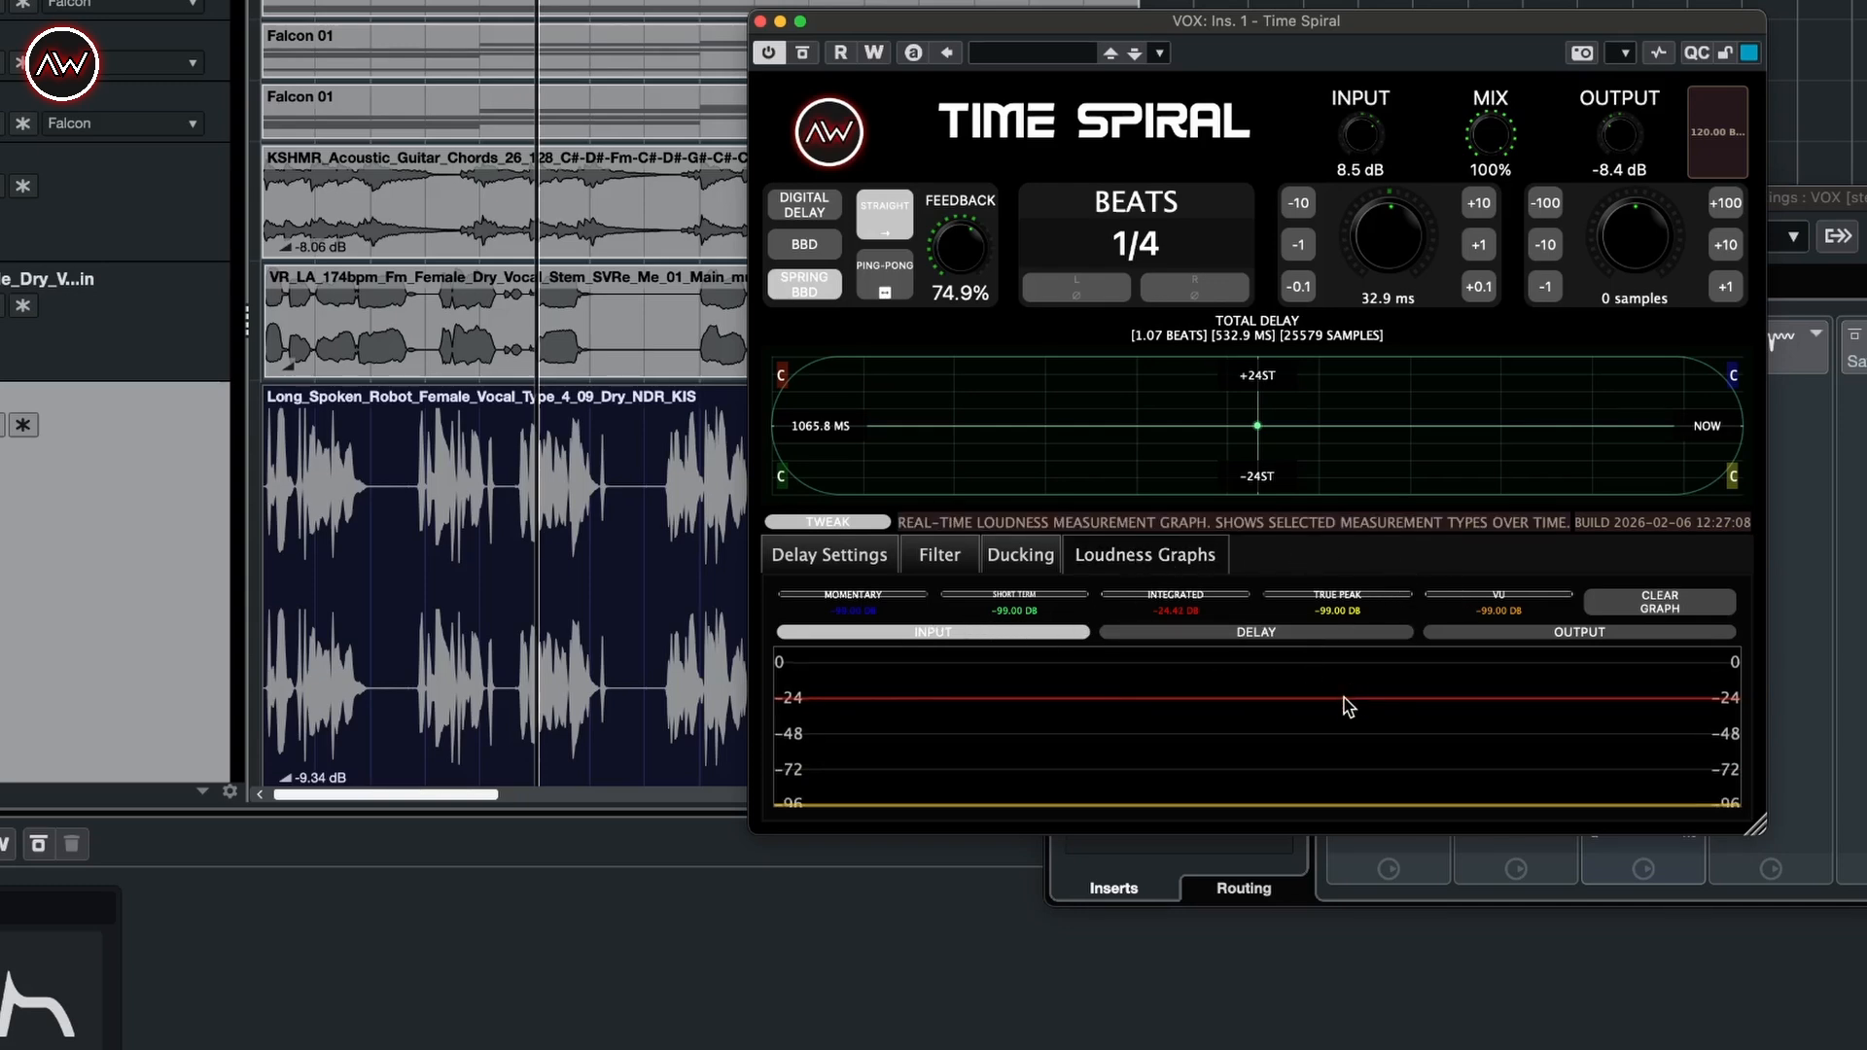
{"action": "key", "text": "space"}
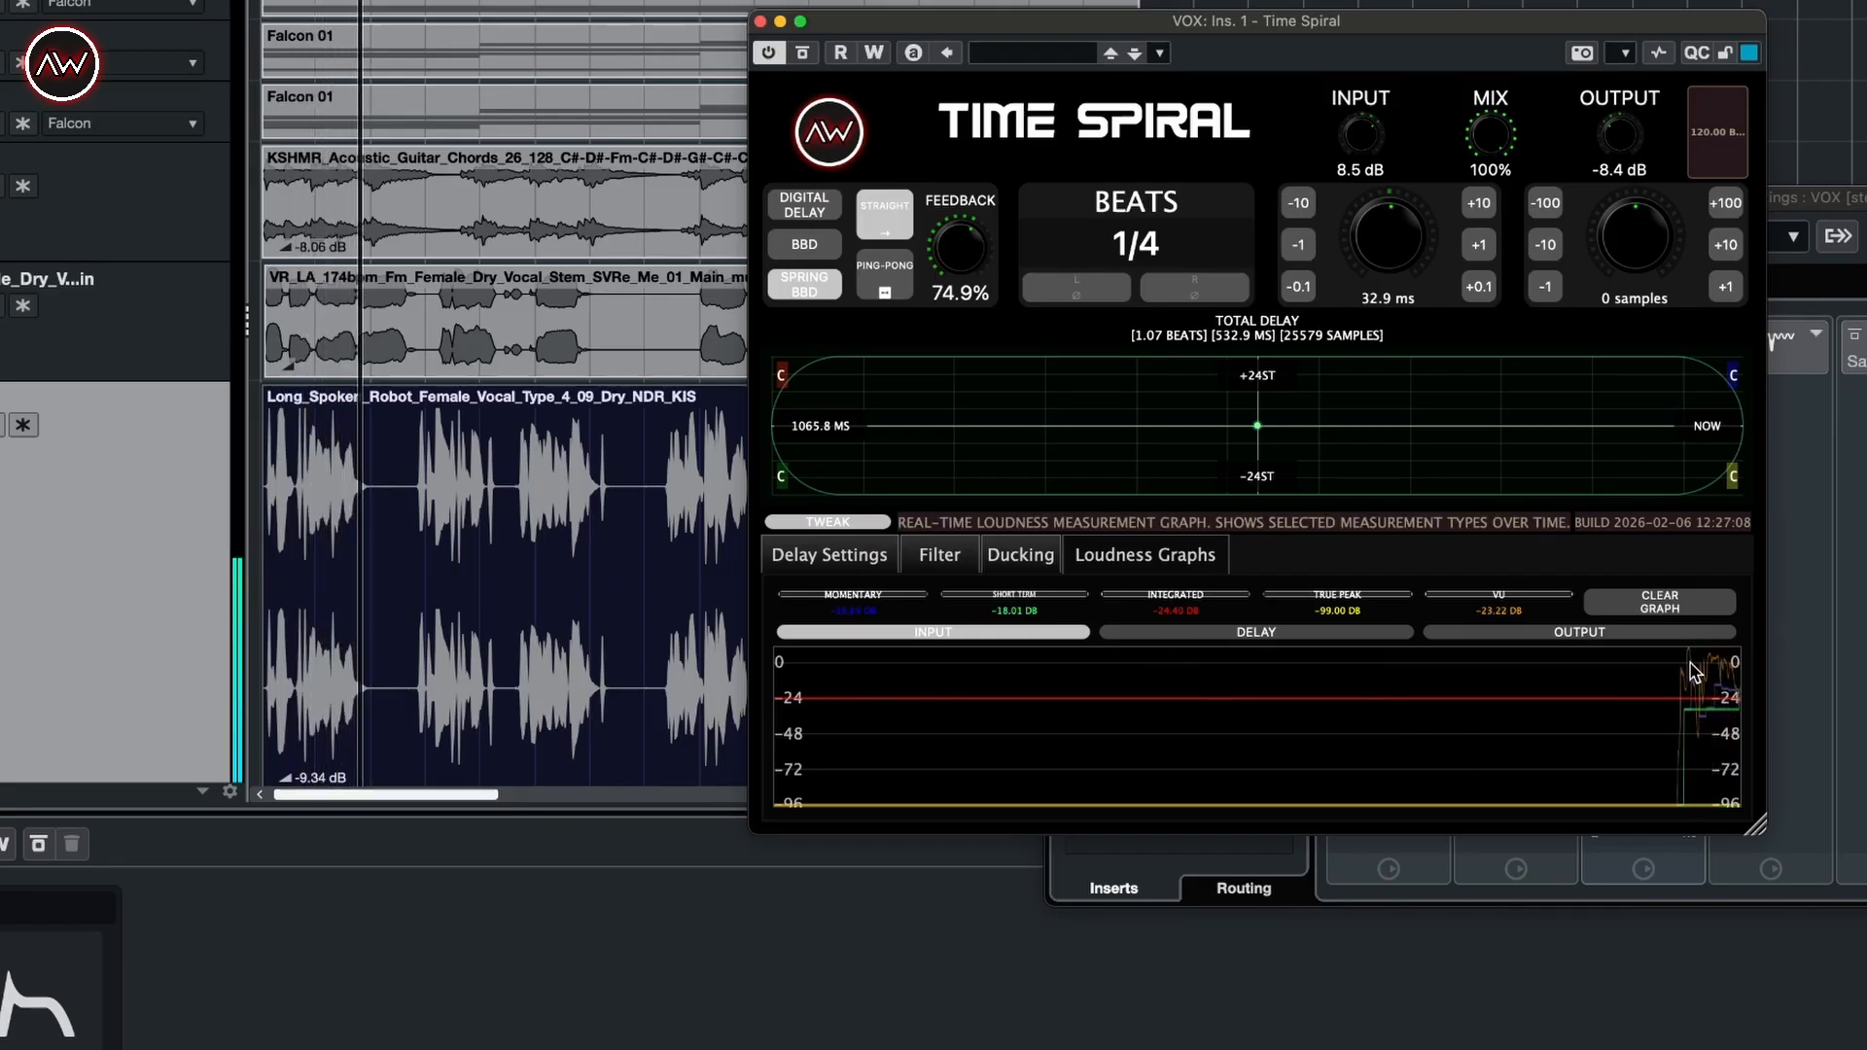
{"action": "left_click", "coordinate": [1654, 603]}
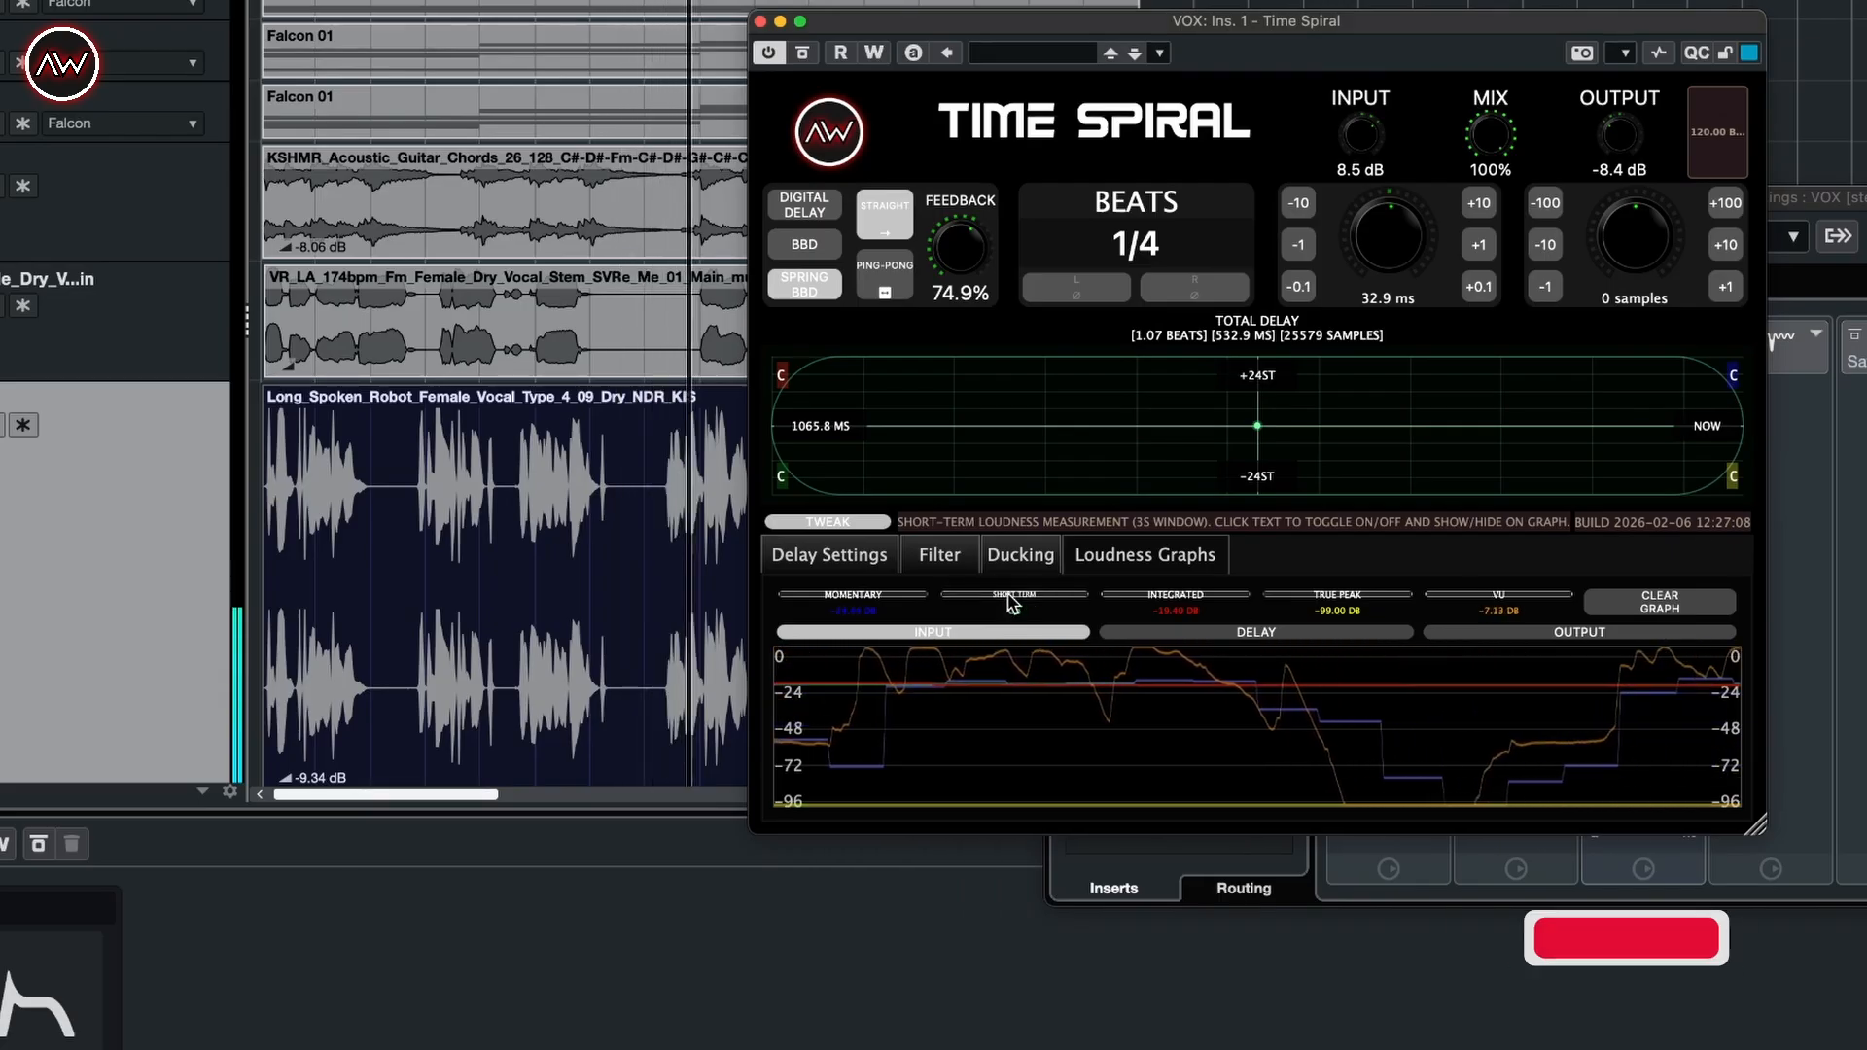
{"action": "left_click", "coordinate": [1183, 600]}
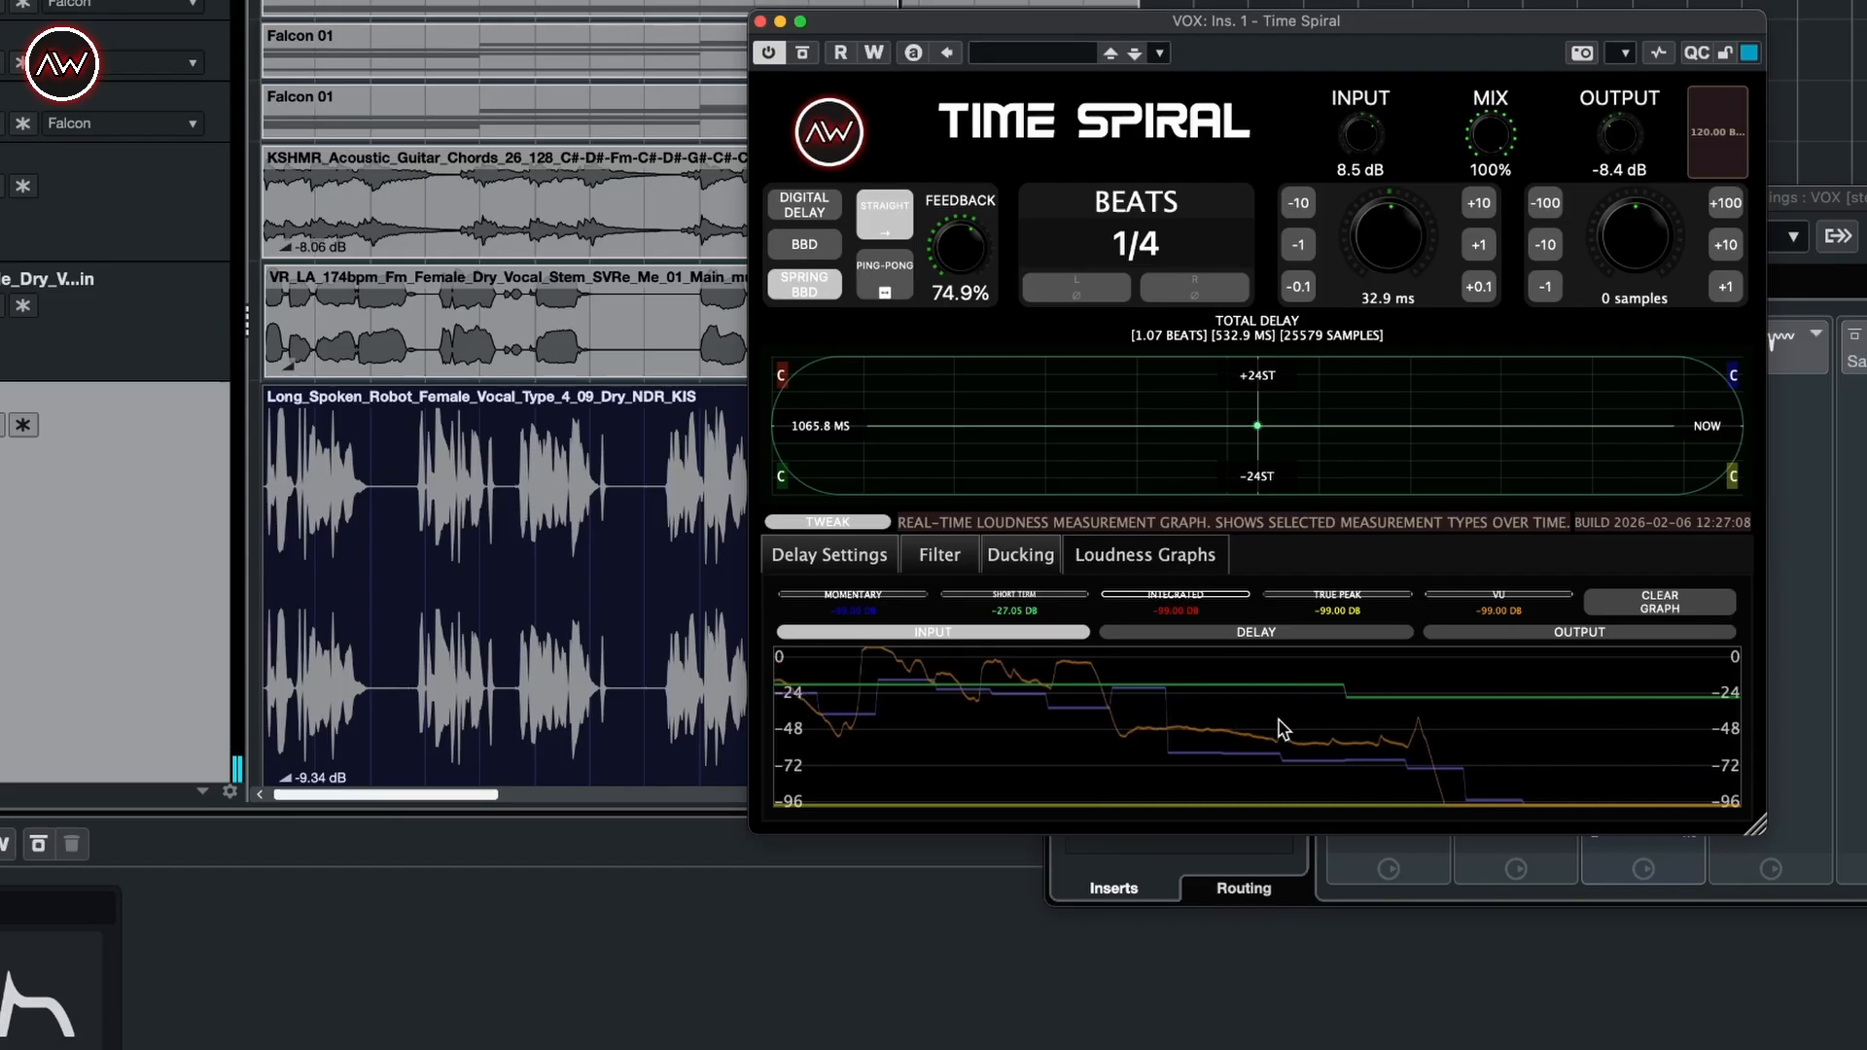
{"action": "left_click", "coordinate": [1658, 603]}
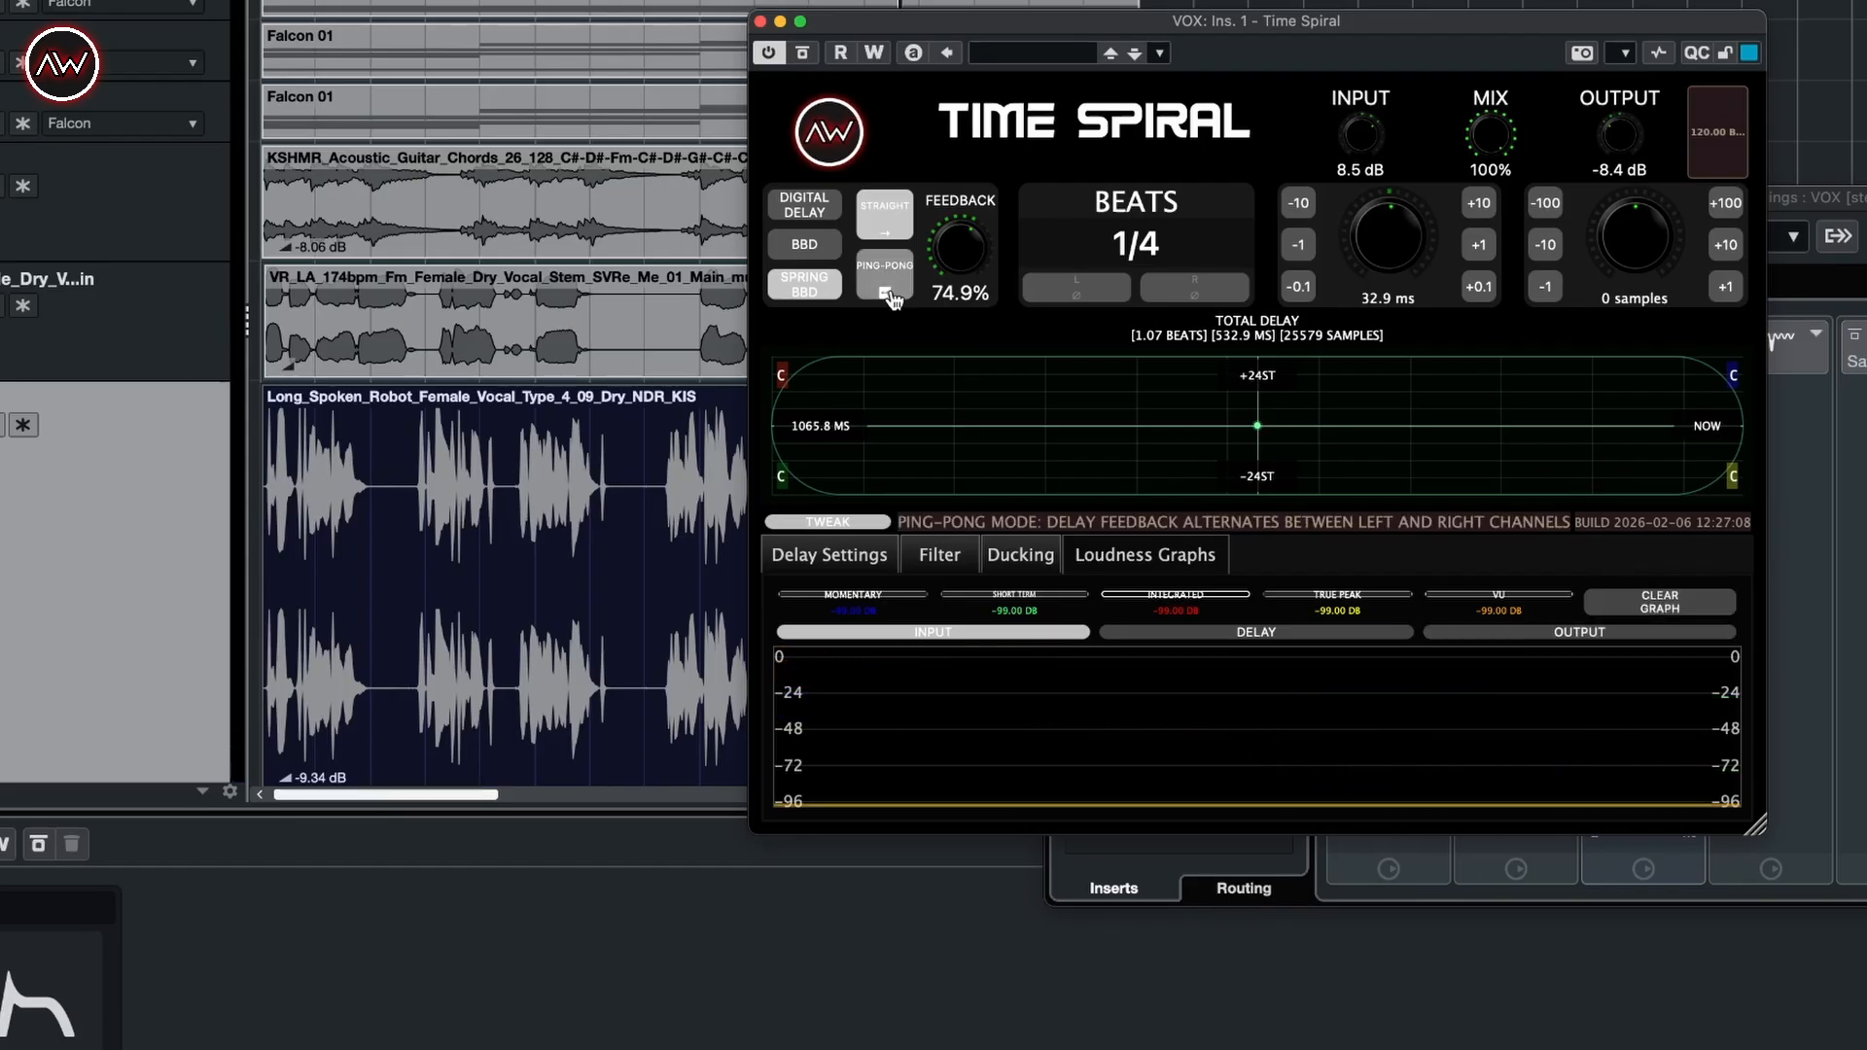
- Lower the Mix to 42% and play the vocal
{"action": "left_click_drag", "start_coordinate": [1491, 136], "coordinate": [1504, 308]}
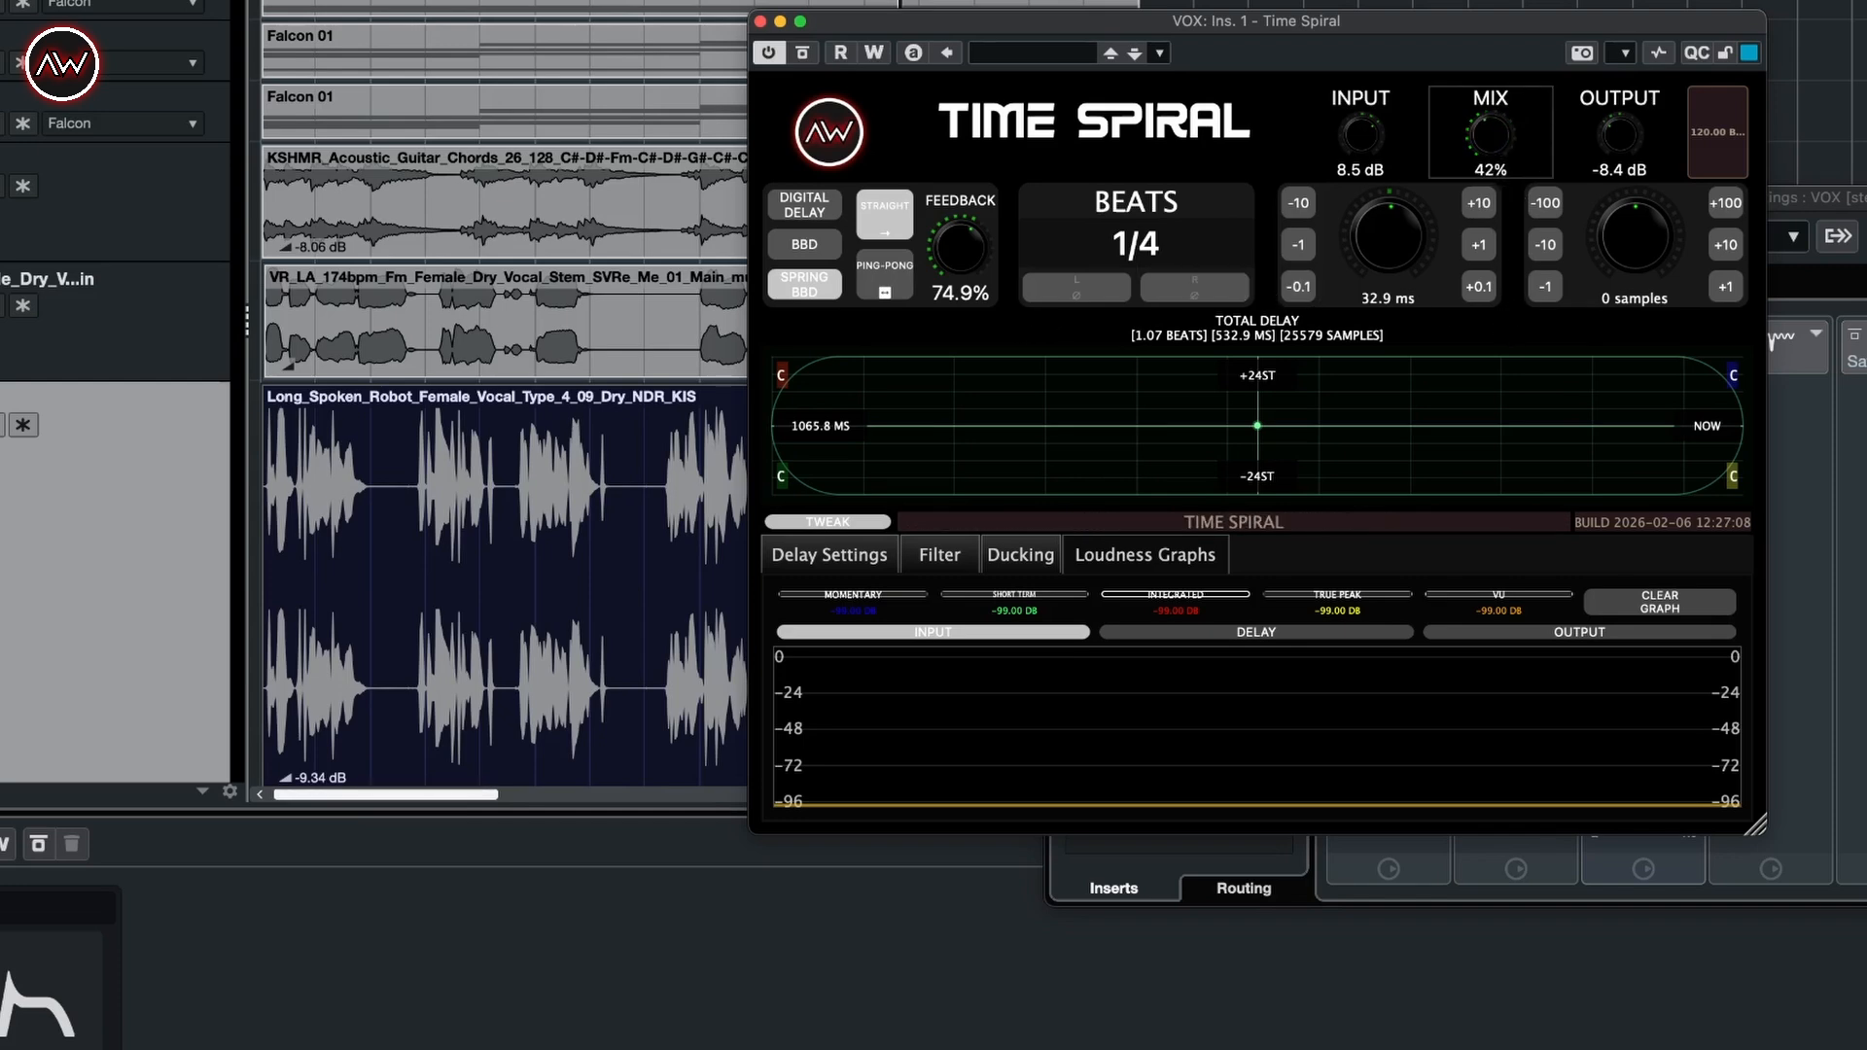
{"action": "key", "text": "space"}
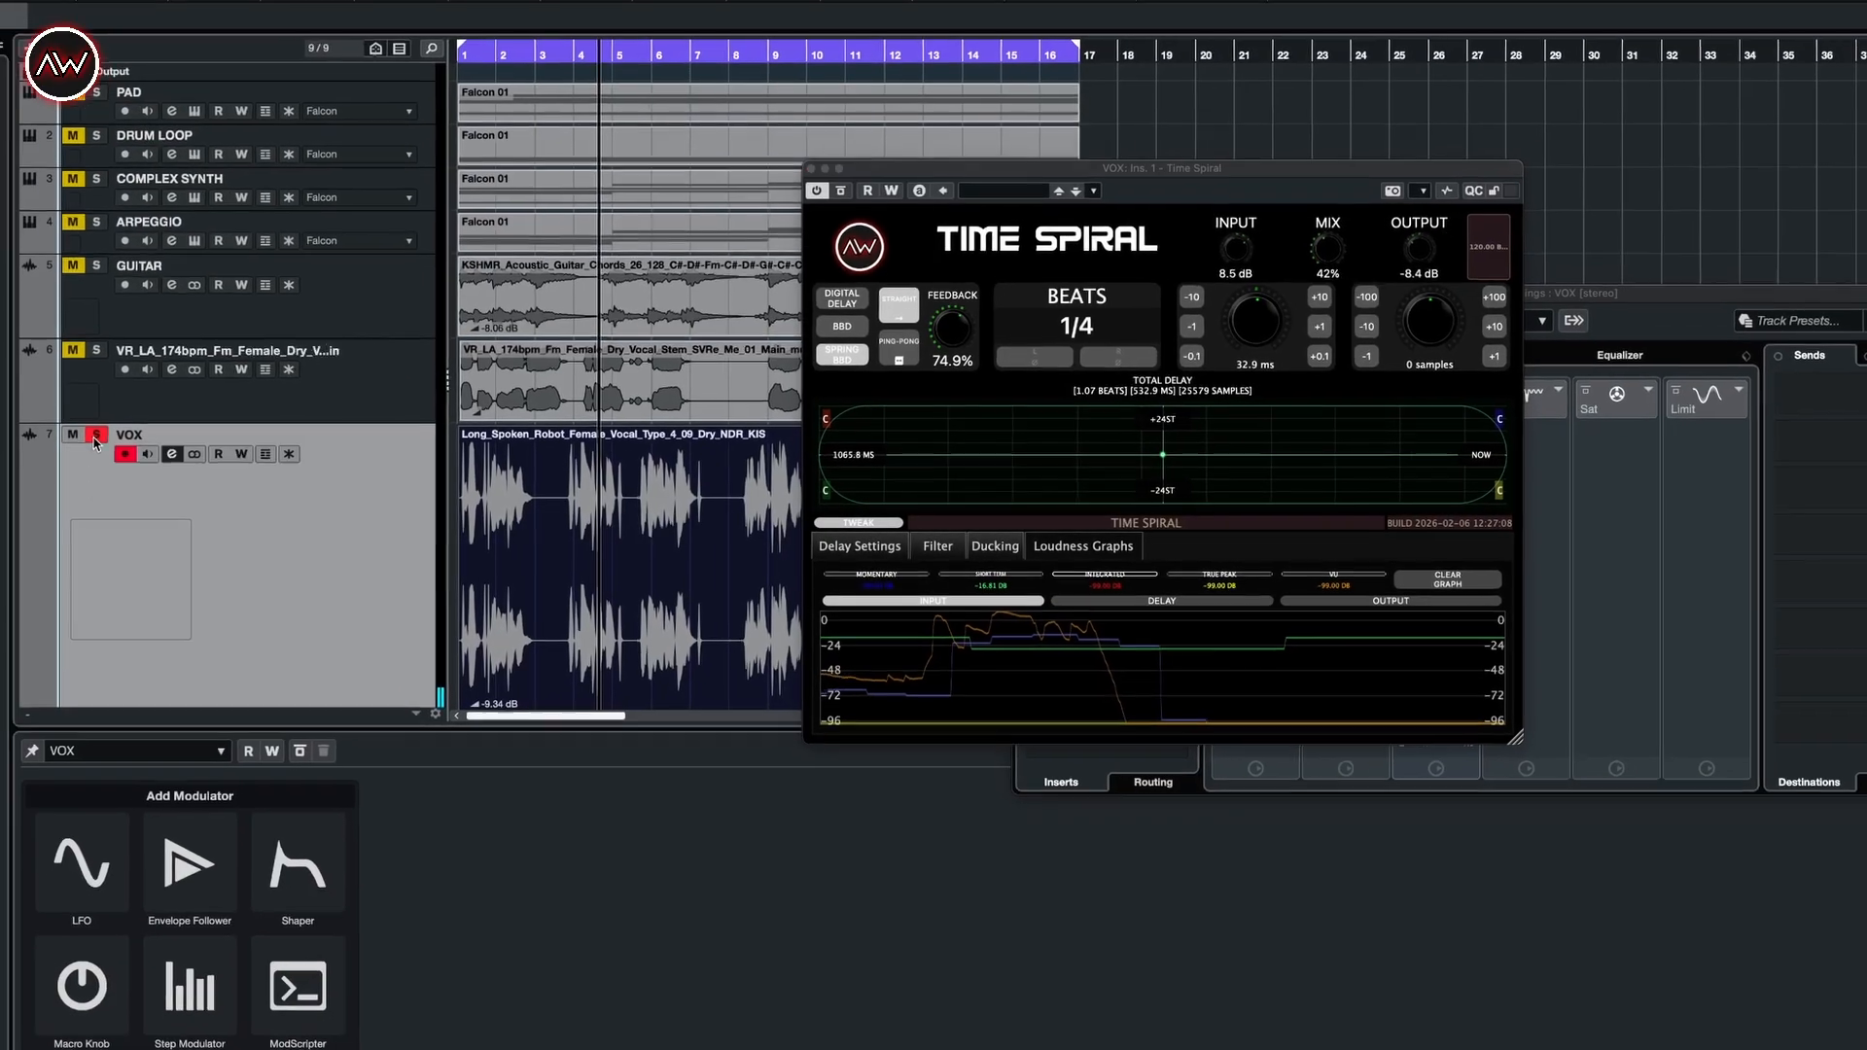
- Move the solo from the VOX track to the PAD track and close the VOX plugin window
{"action": "left_click", "coordinate": [40, 431]}
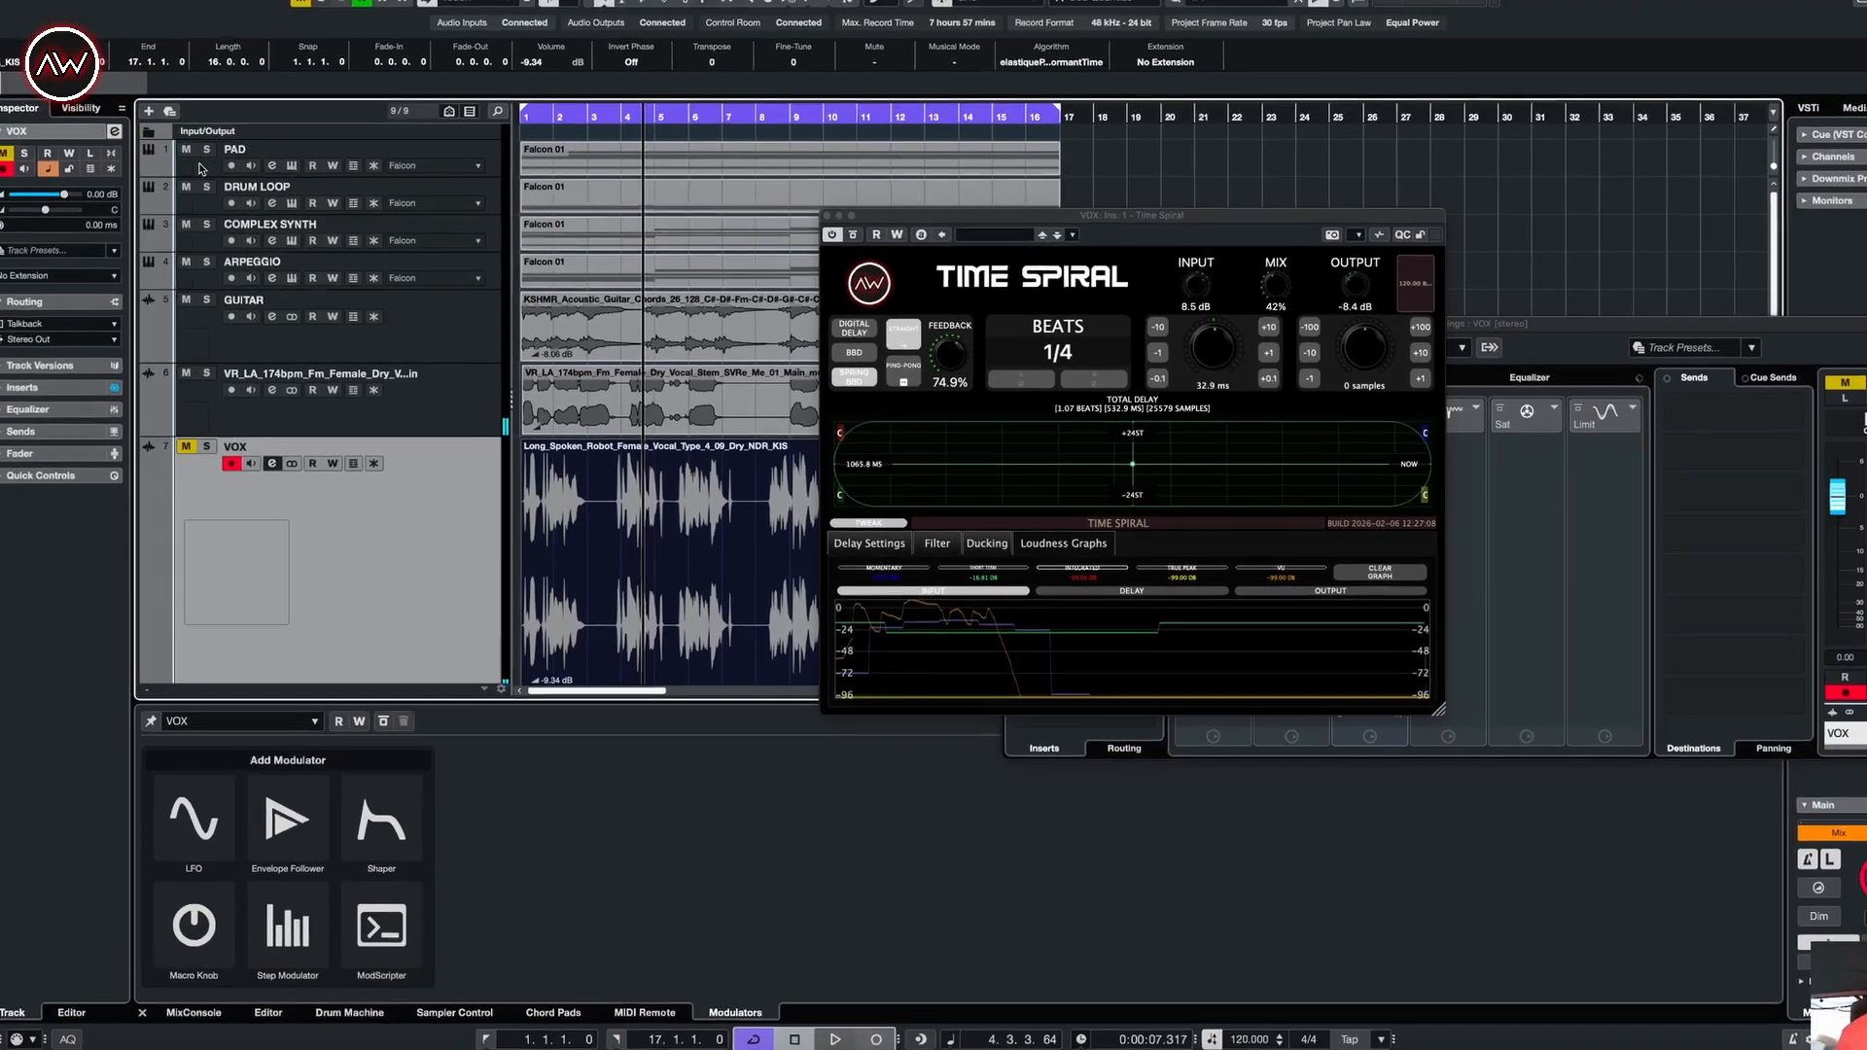
{"action": "left_click", "coordinate": [41, 65]}
{"action": "left_click", "coordinate": [505, 178]}
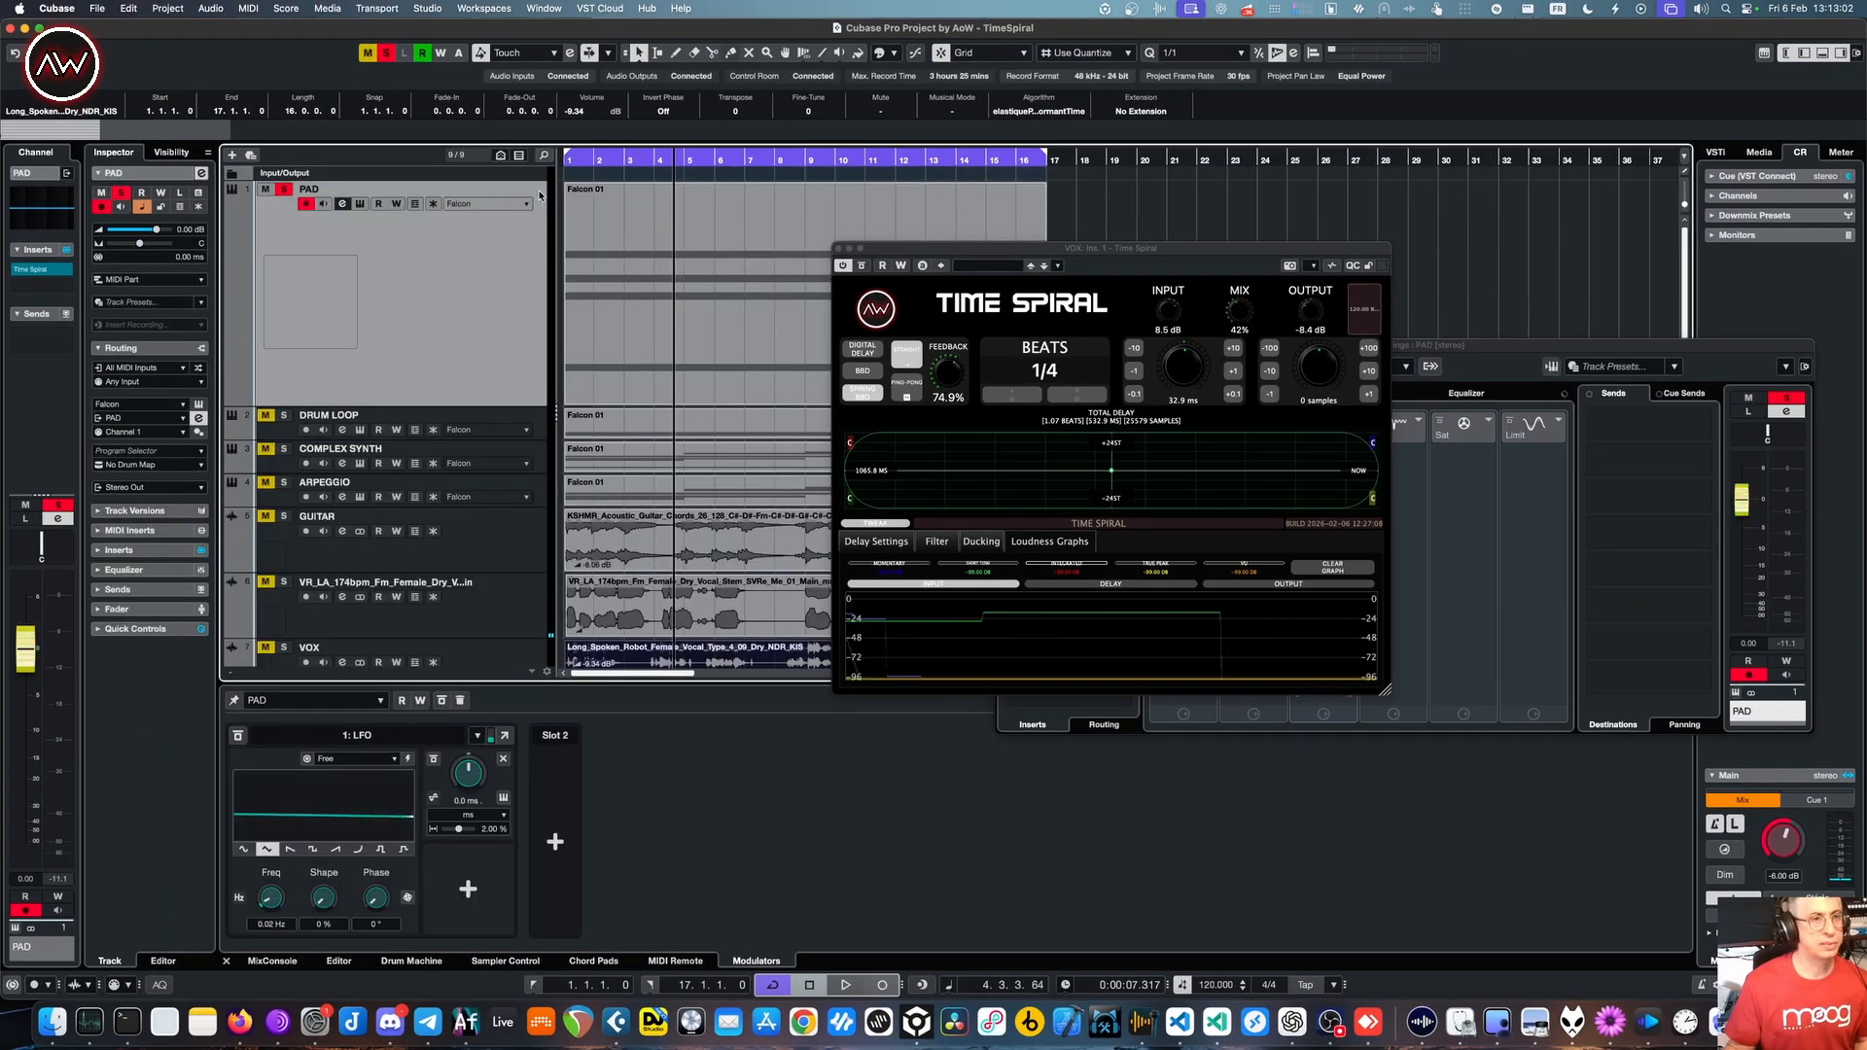
{"action": "left_click", "coordinate": [847, 249]}
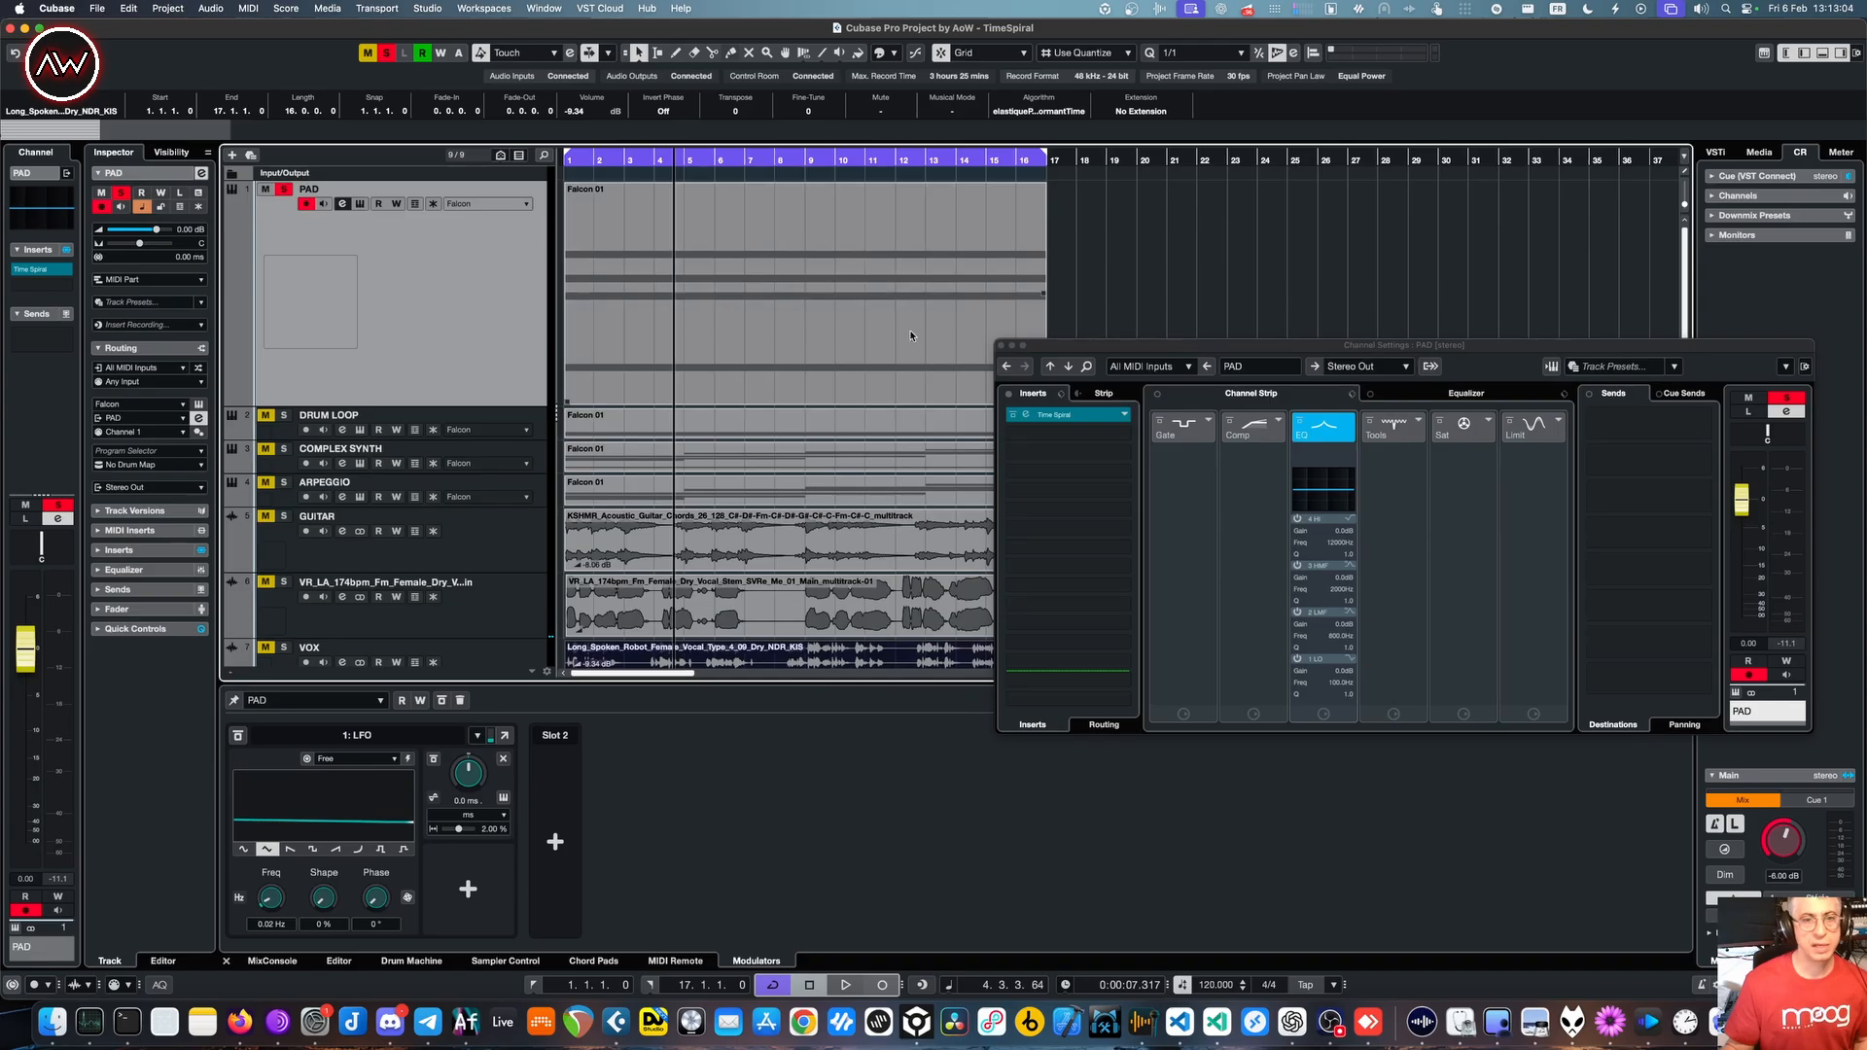
- Bypass the Time Spiral insert on the PAD channel, play the dry pad and stop playback
{"action": "left_click", "coordinate": [1013, 415]}
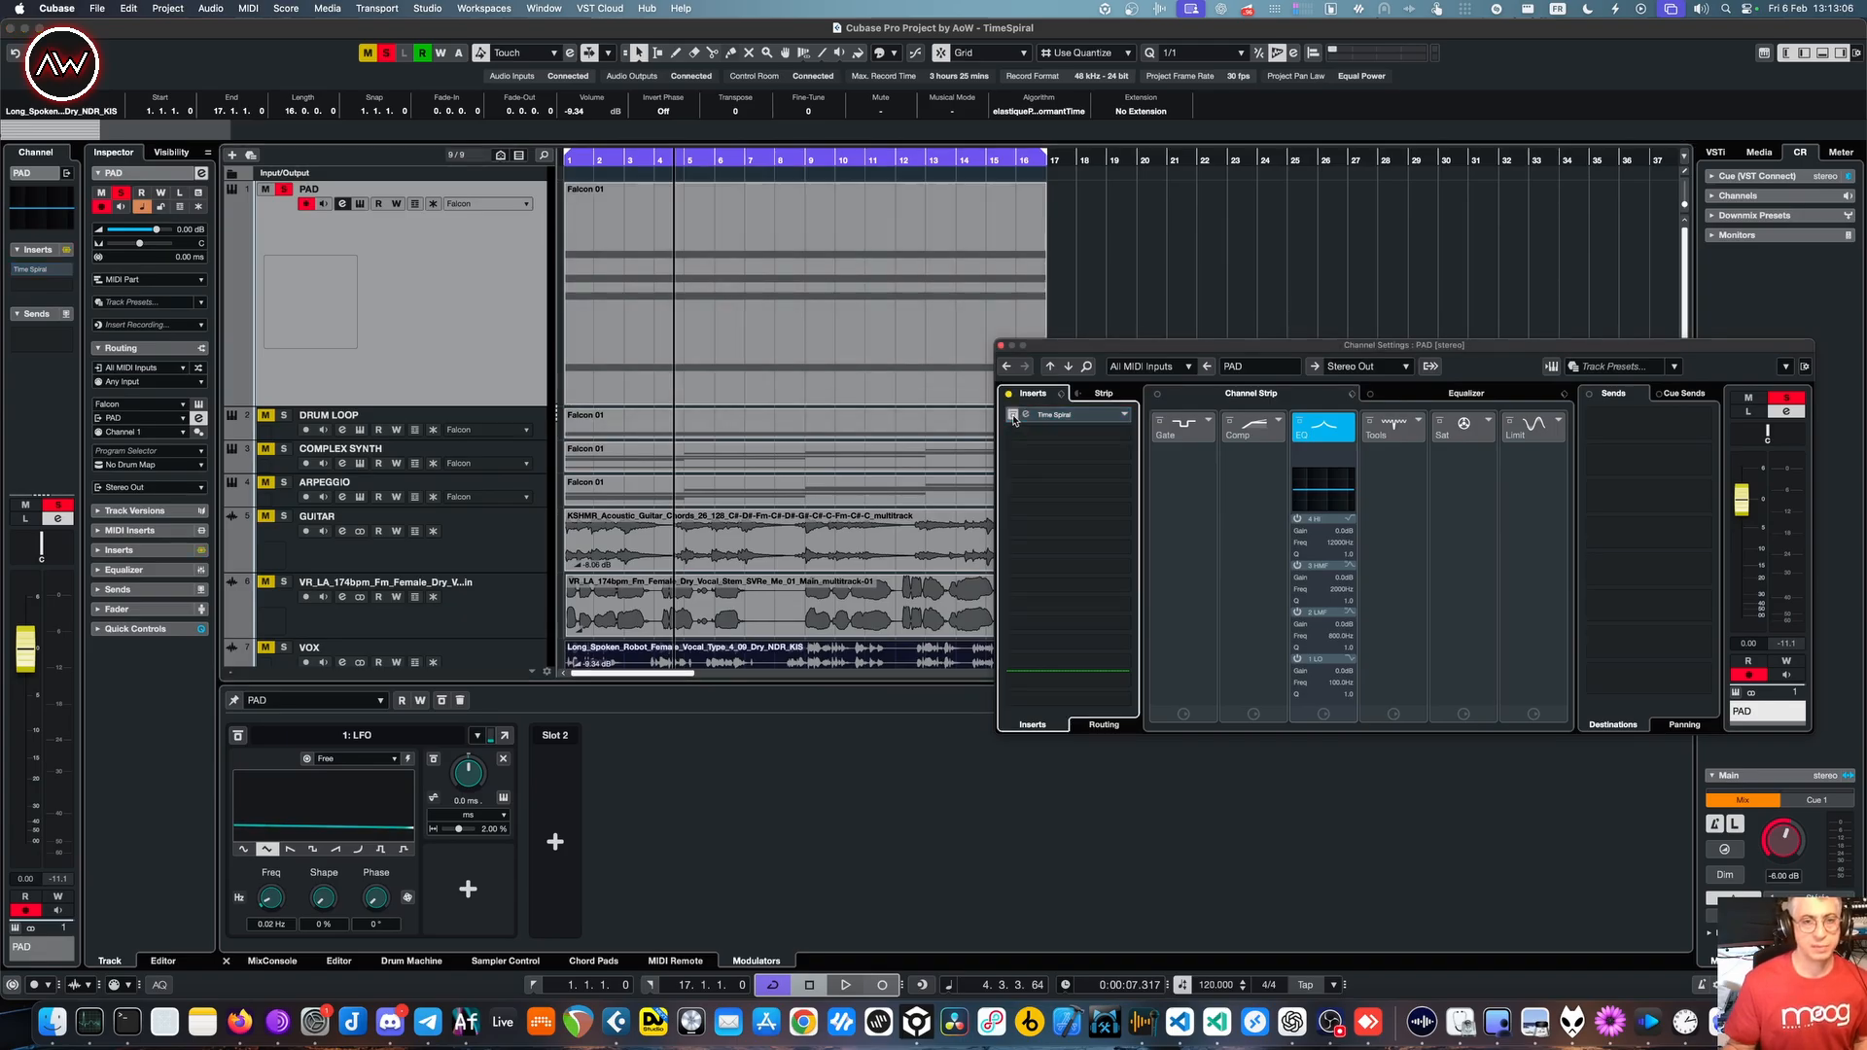
{"action": "left_click_drag", "start_coordinate": [1016, 434], "coordinate": [1026, 533]}
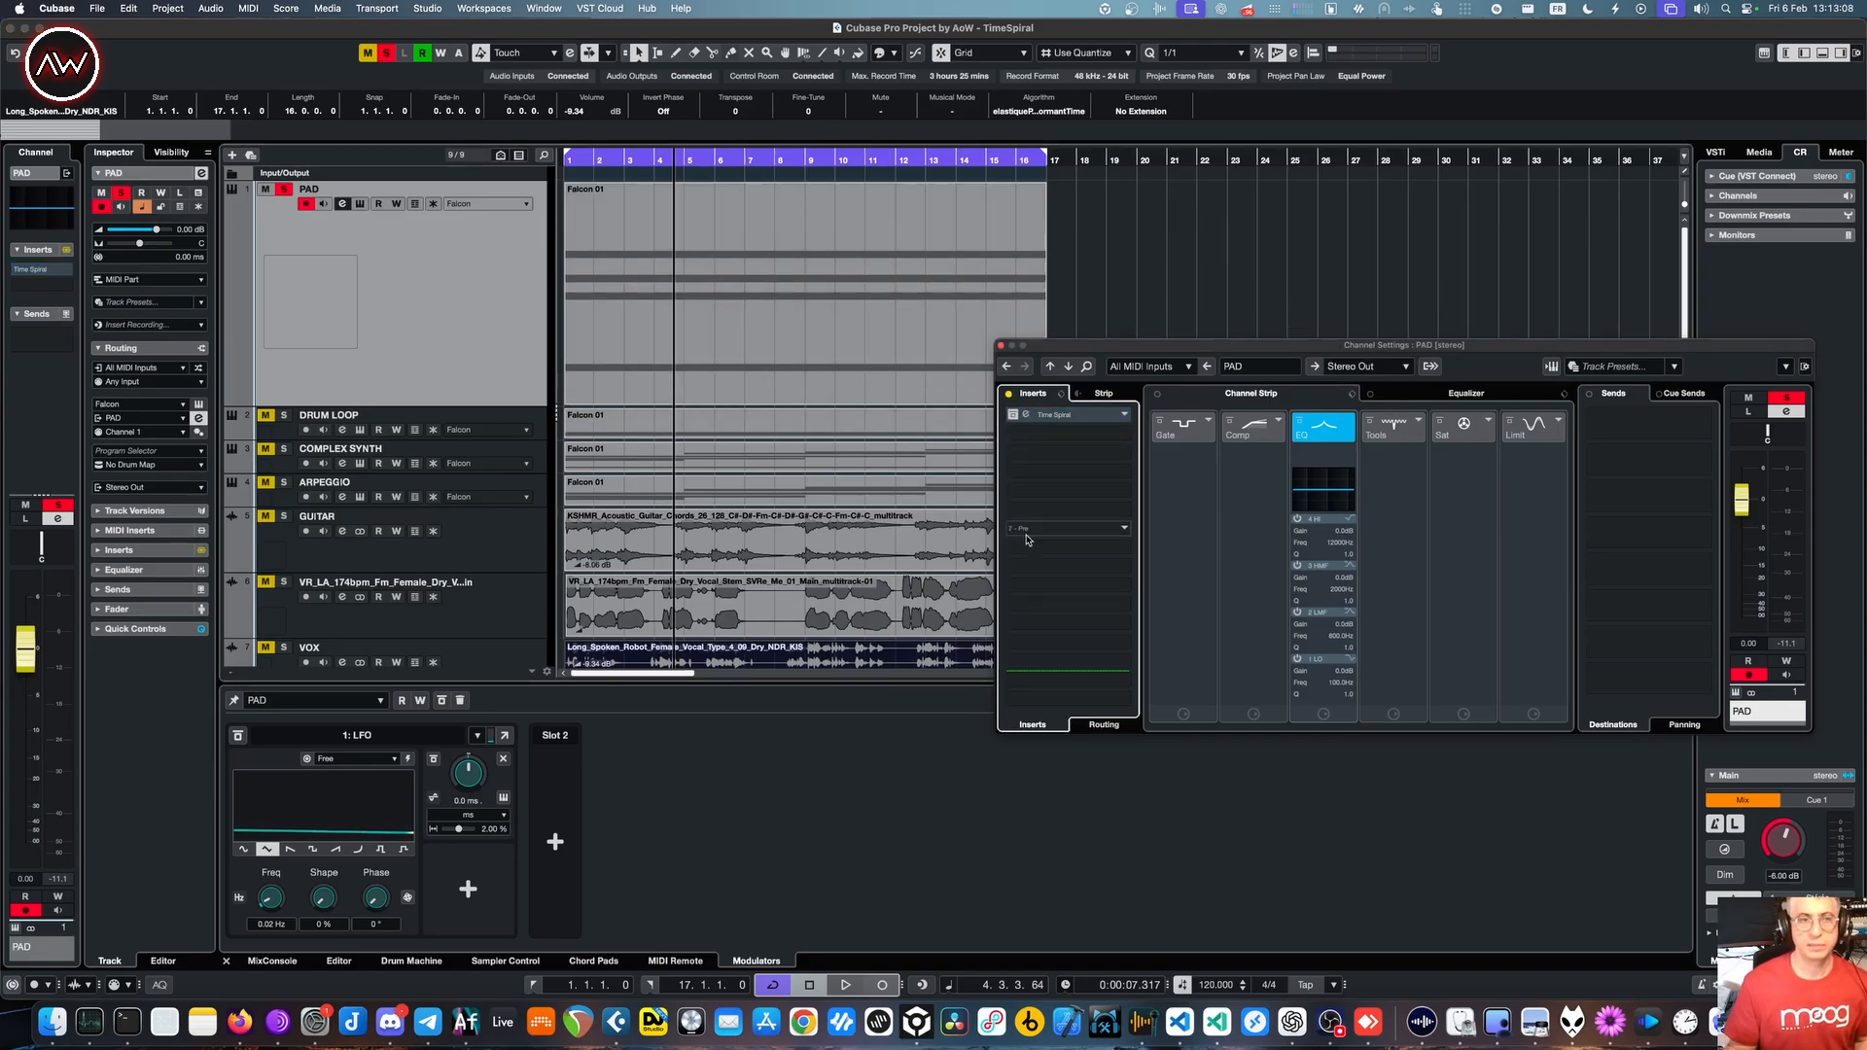
{"action": "key", "text": "space"}
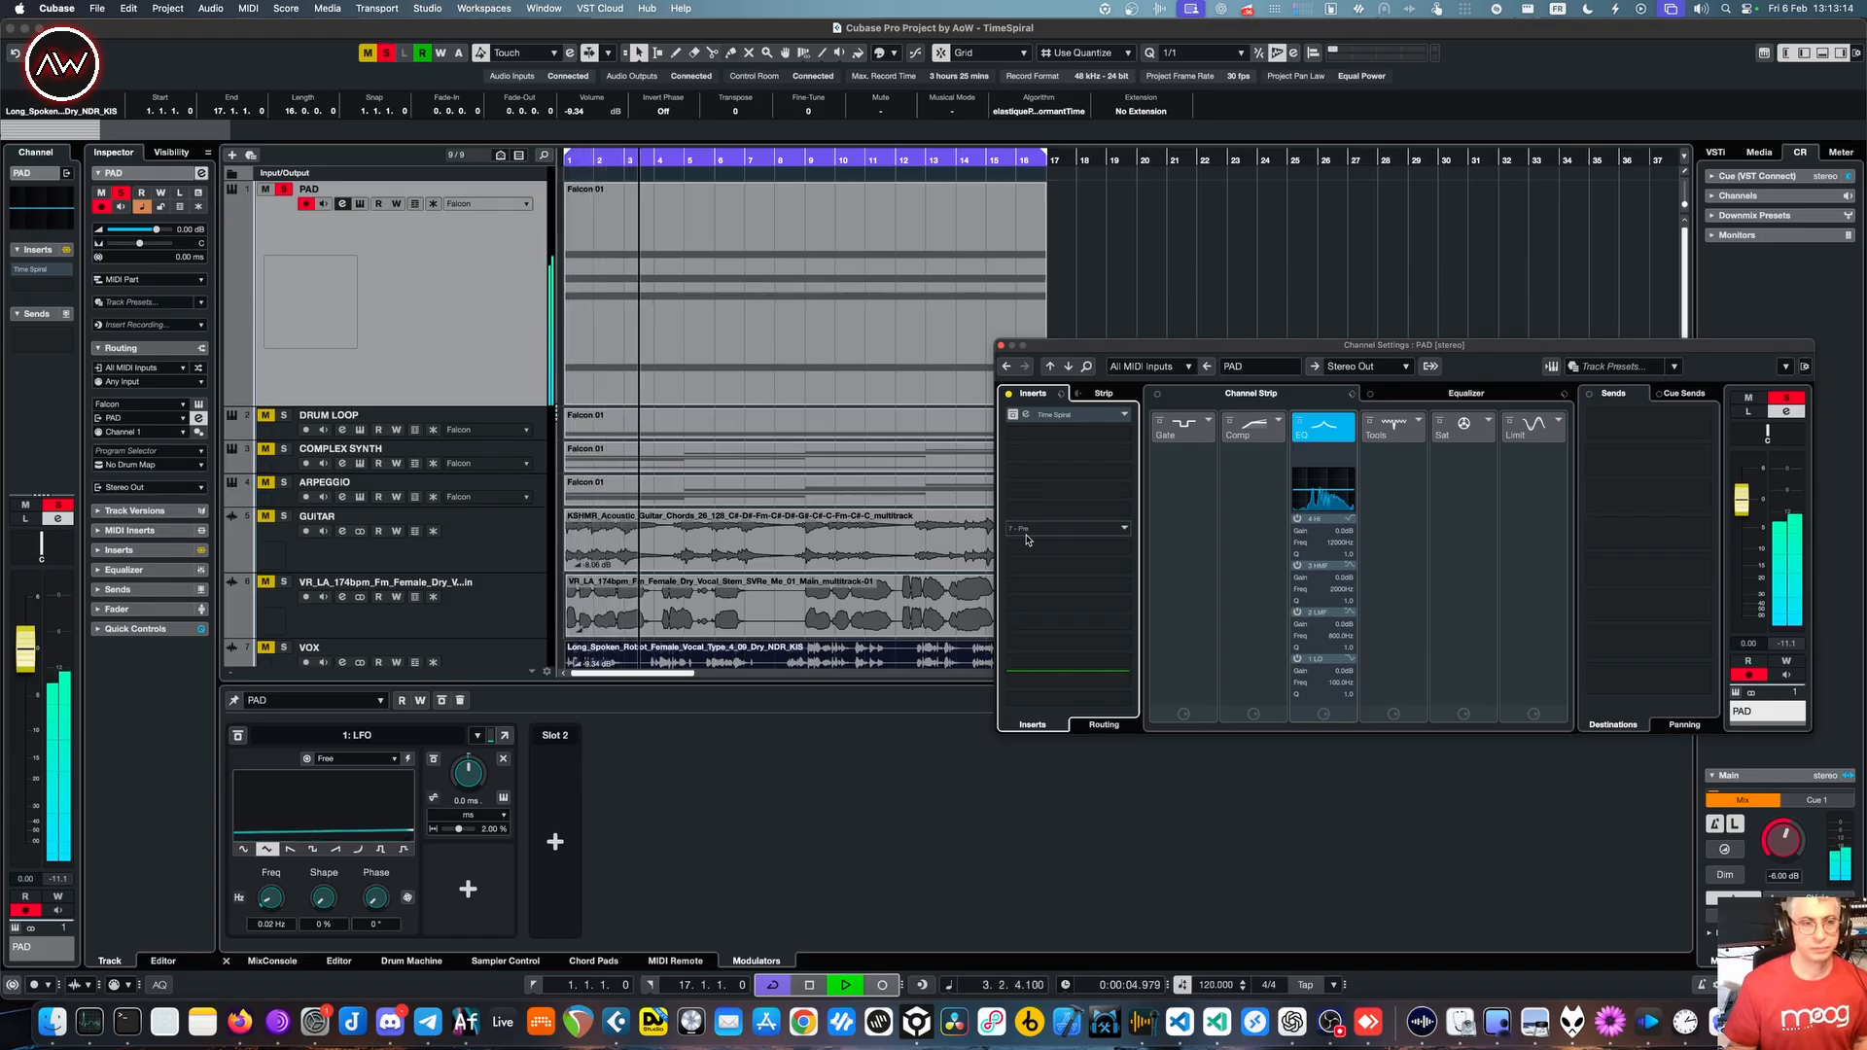
{"action": "key", "text": "space"}
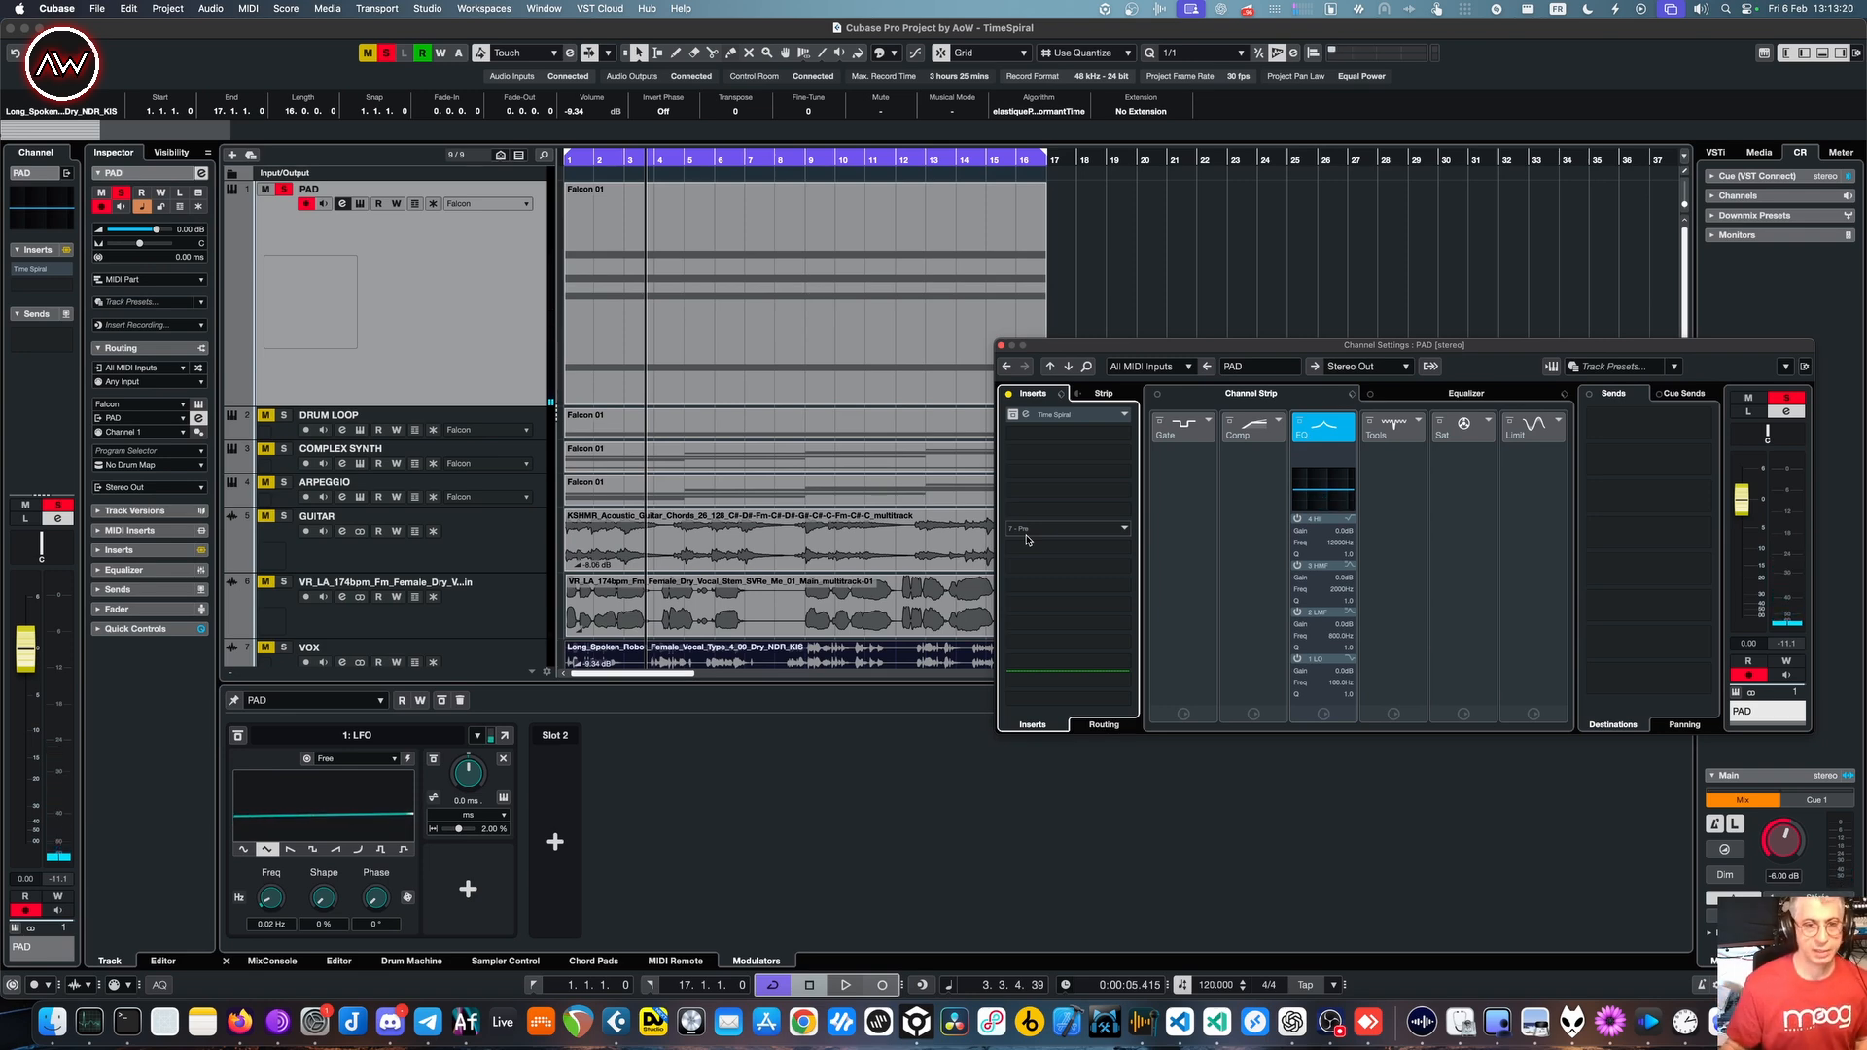
- Open the Time Spiral insert of the PAD channel and turn off its bypass
{"action": "left_click", "coordinate": [1028, 418]}
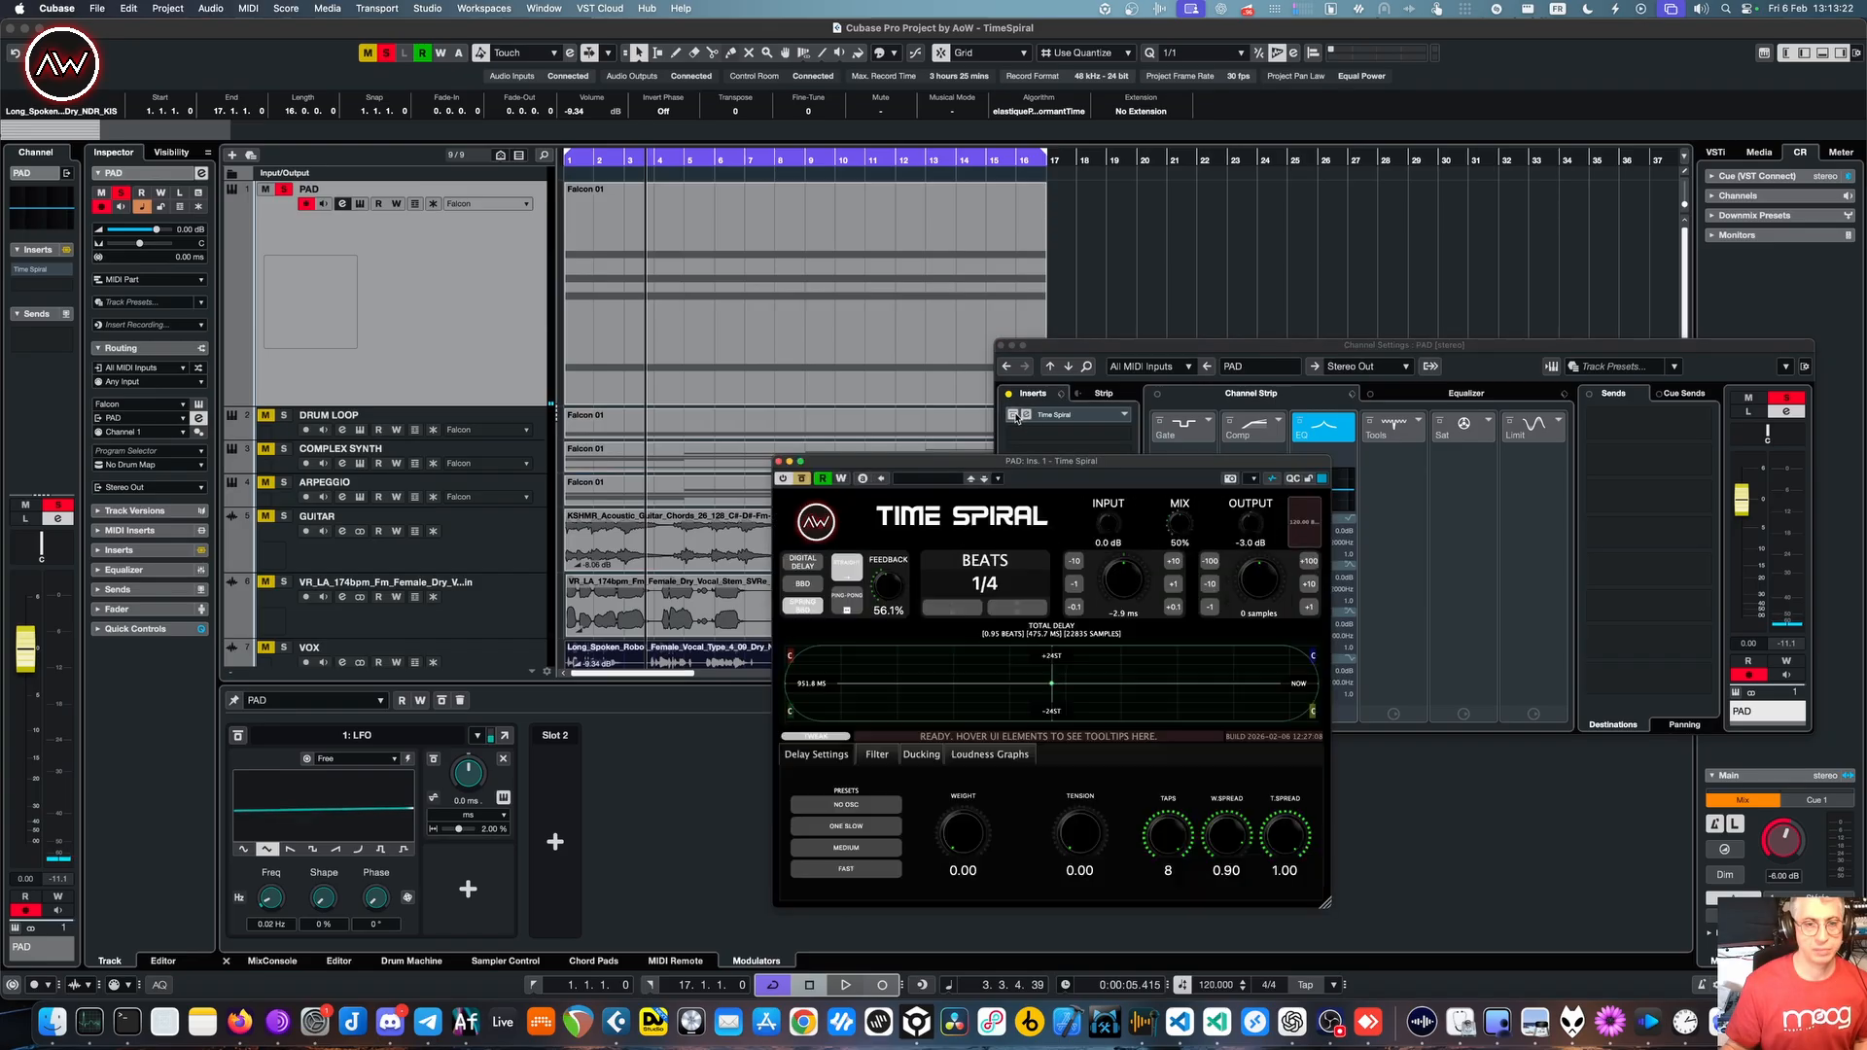
{"action": "left_click", "coordinate": [1016, 418]}
{"action": "left_click", "coordinate": [882, 465]}
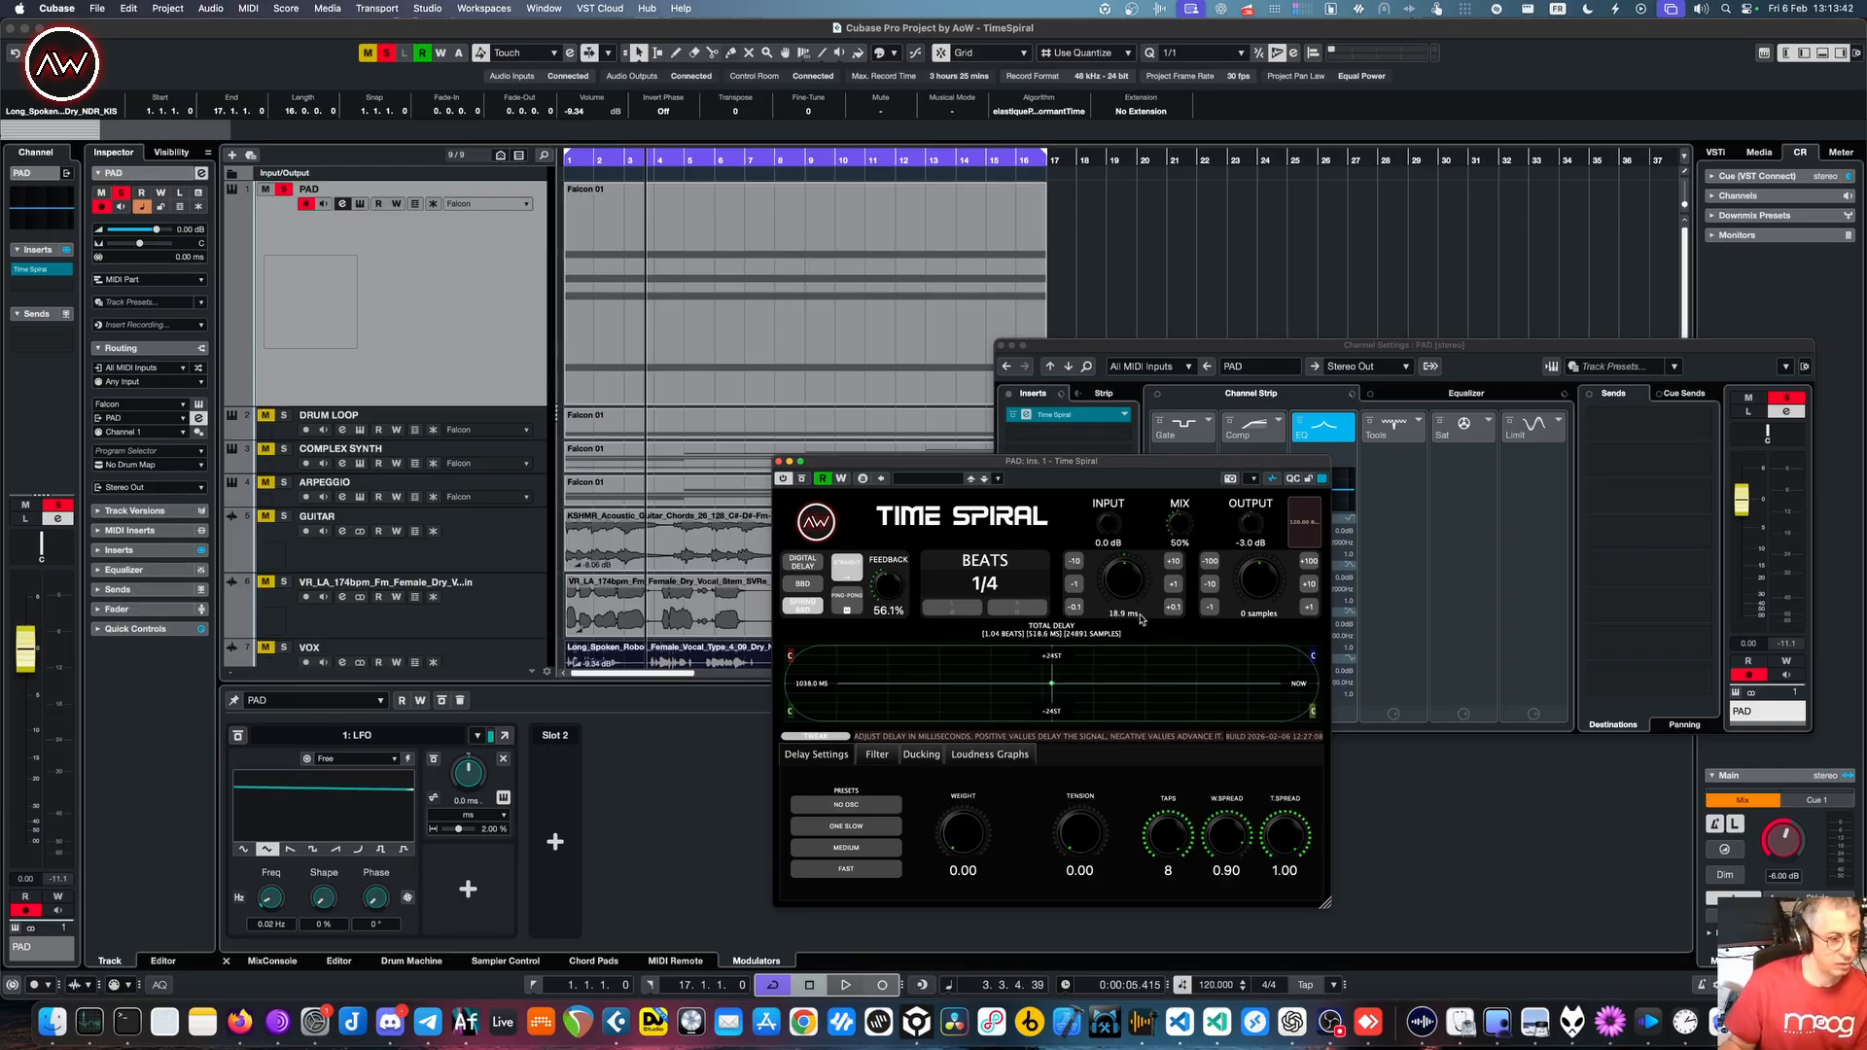
- Set both the spring Weight and Tension to 0.10 in the pad's delay settings
{"action": "scroll", "coordinate": [1140, 614], "scroll_direction": "down", "scroll_amount": 5}
{"action": "scroll", "coordinate": [1141, 614], "scroll_direction": "down", "scroll_amount": 3}
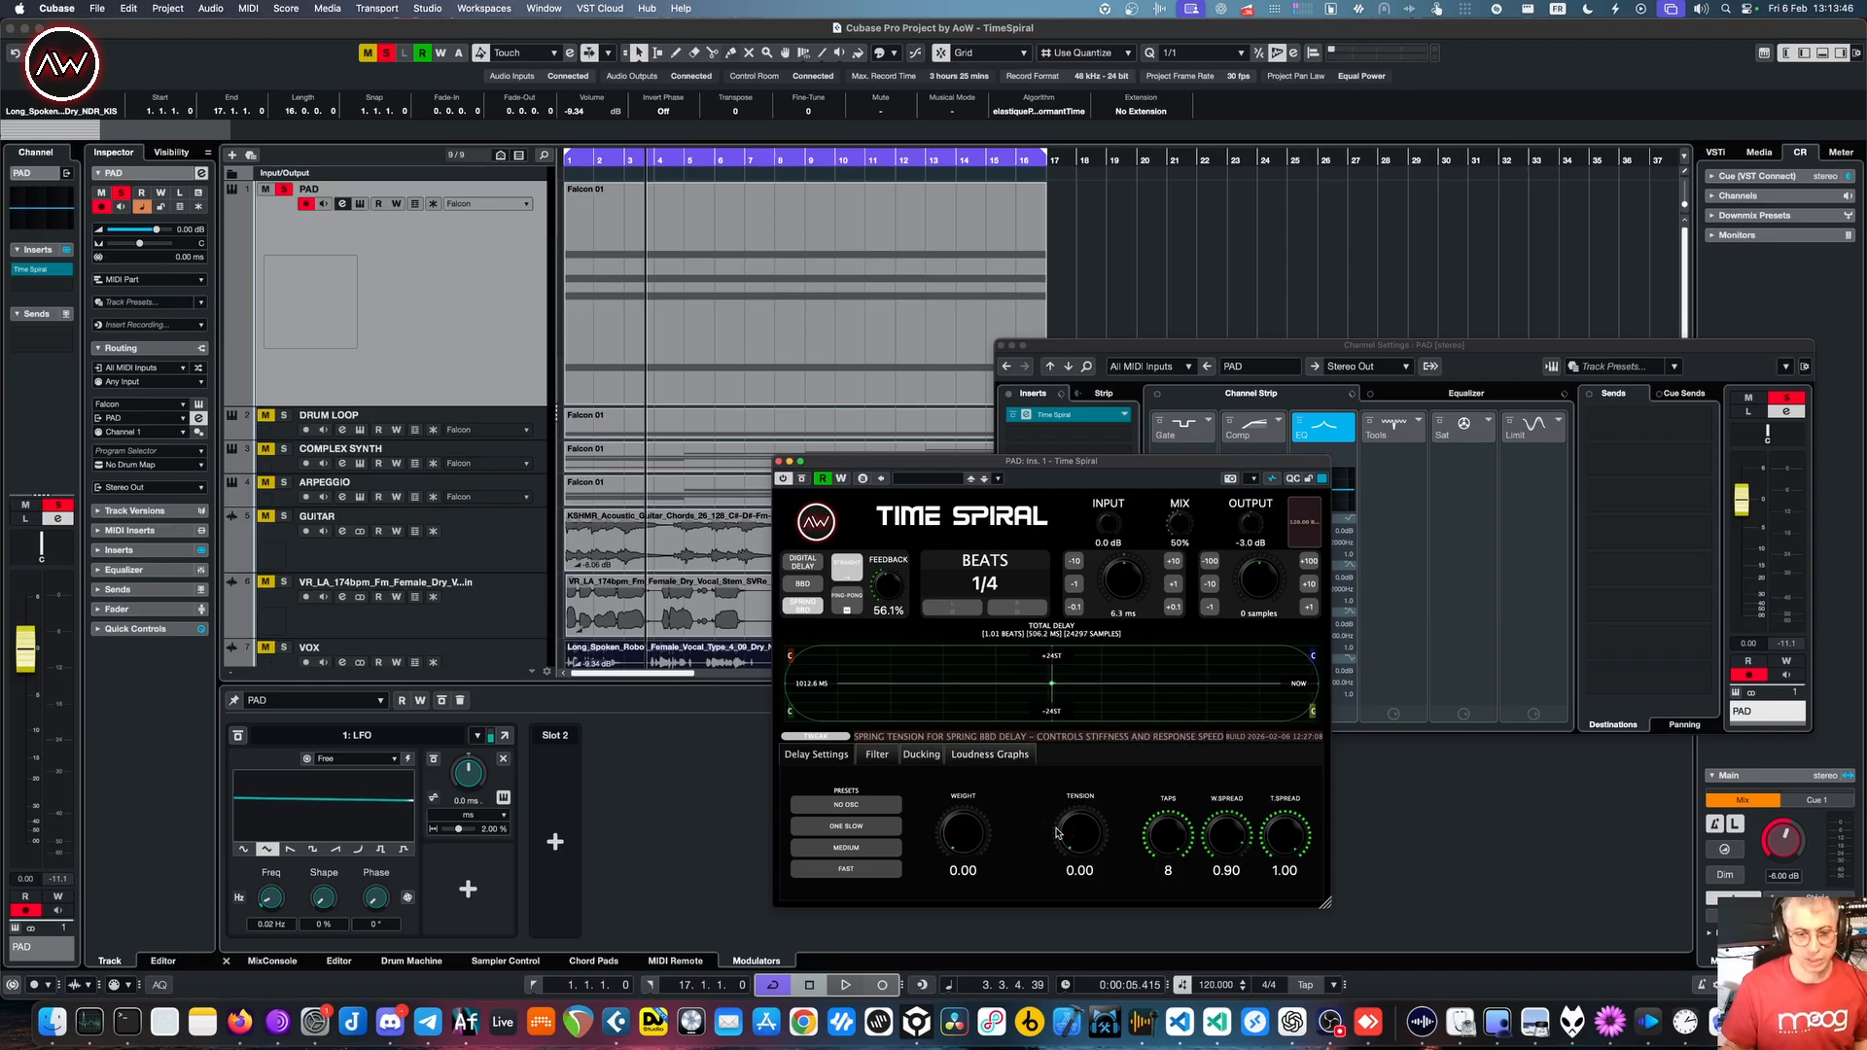
{"action": "scroll", "coordinate": [1036, 846], "scroll_direction": "up", "scroll_amount": 1}
{"action": "scroll", "coordinate": [976, 834], "scroll_direction": "up", "scroll_amount": 1}
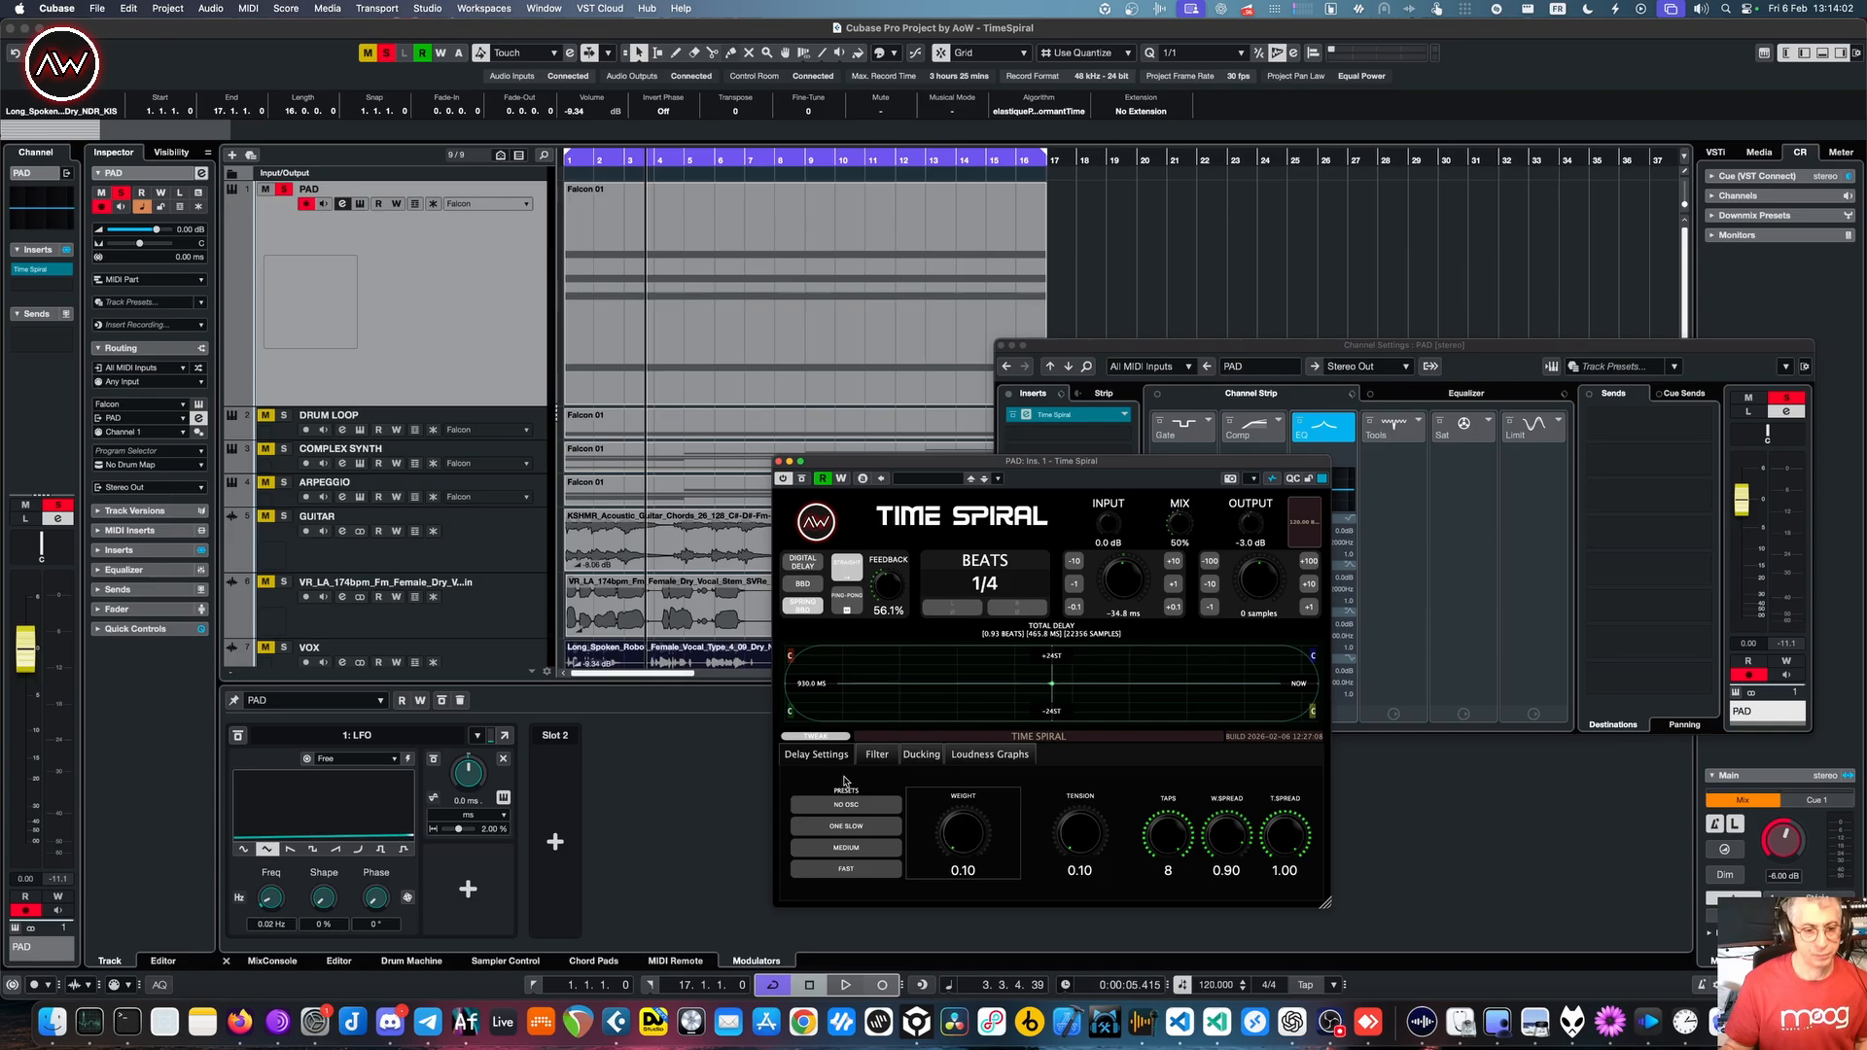
- View the pad's filter settings and ducking settings, and start playback
{"action": "left_click", "coordinate": [875, 757]}
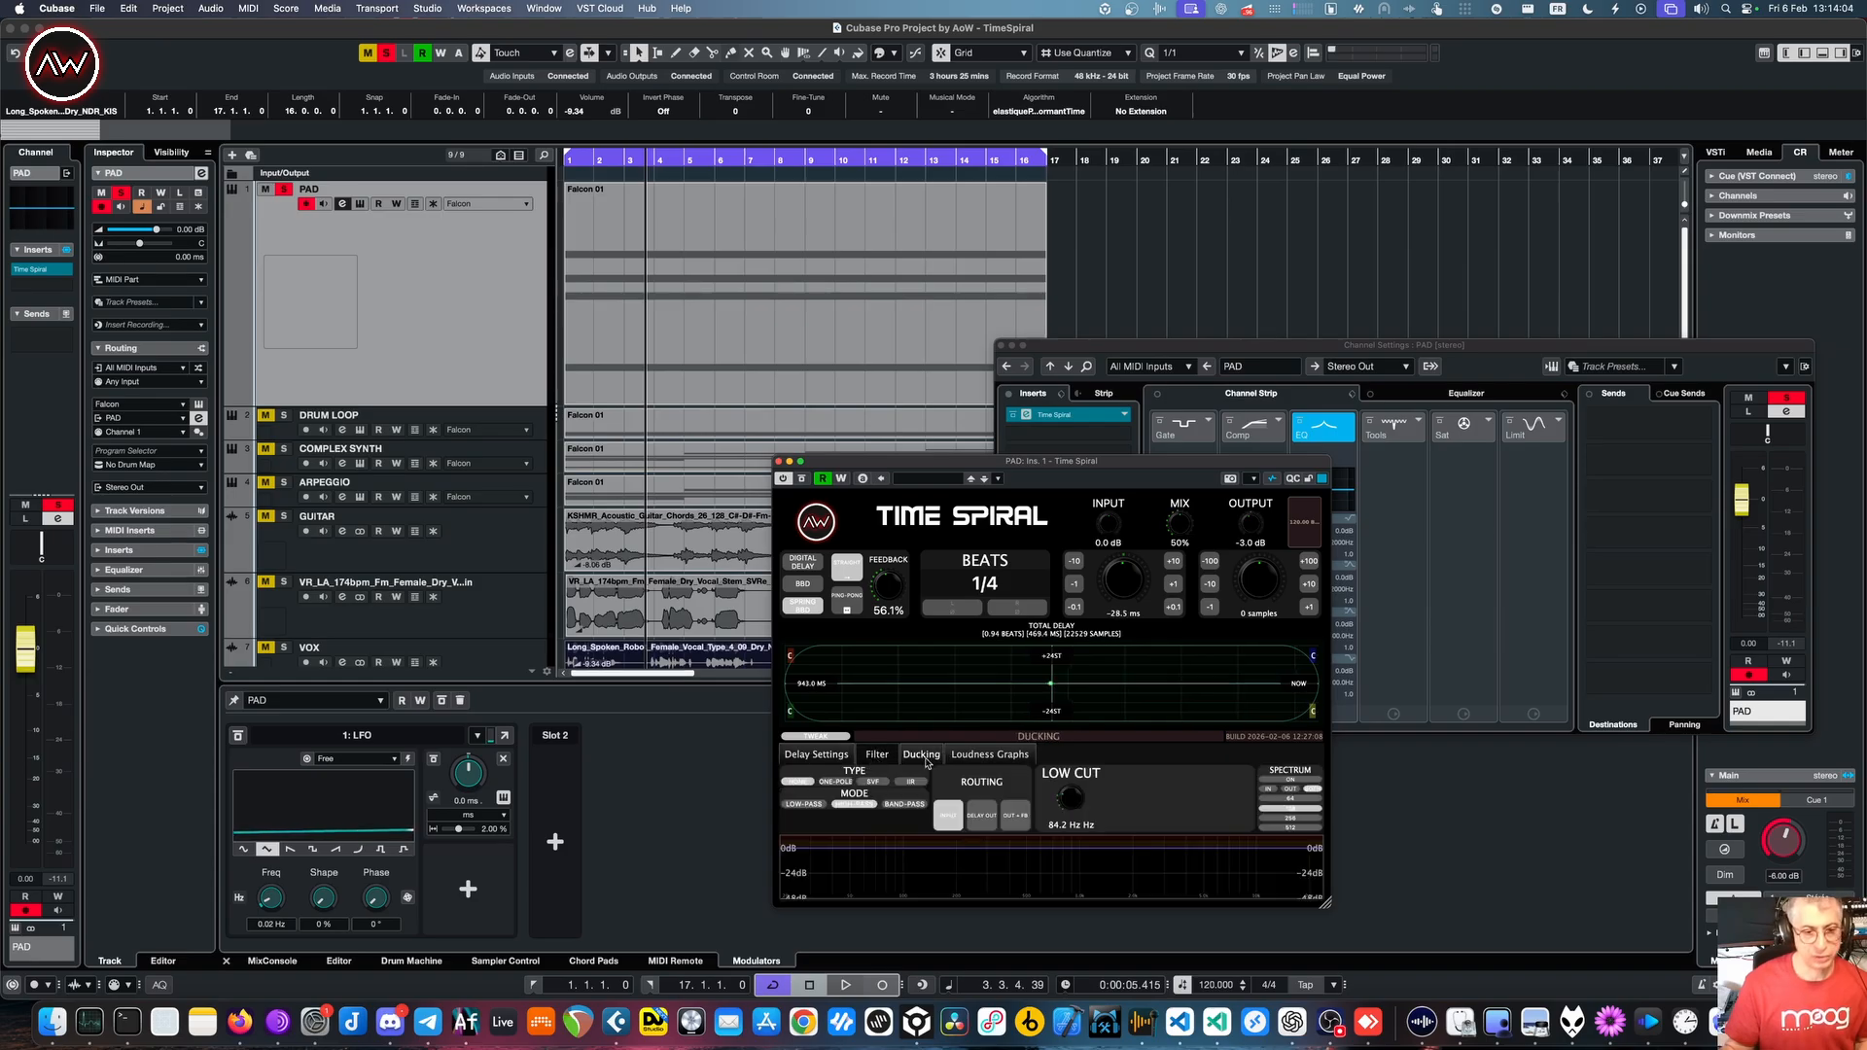
{"action": "left_click", "coordinate": [924, 756]}
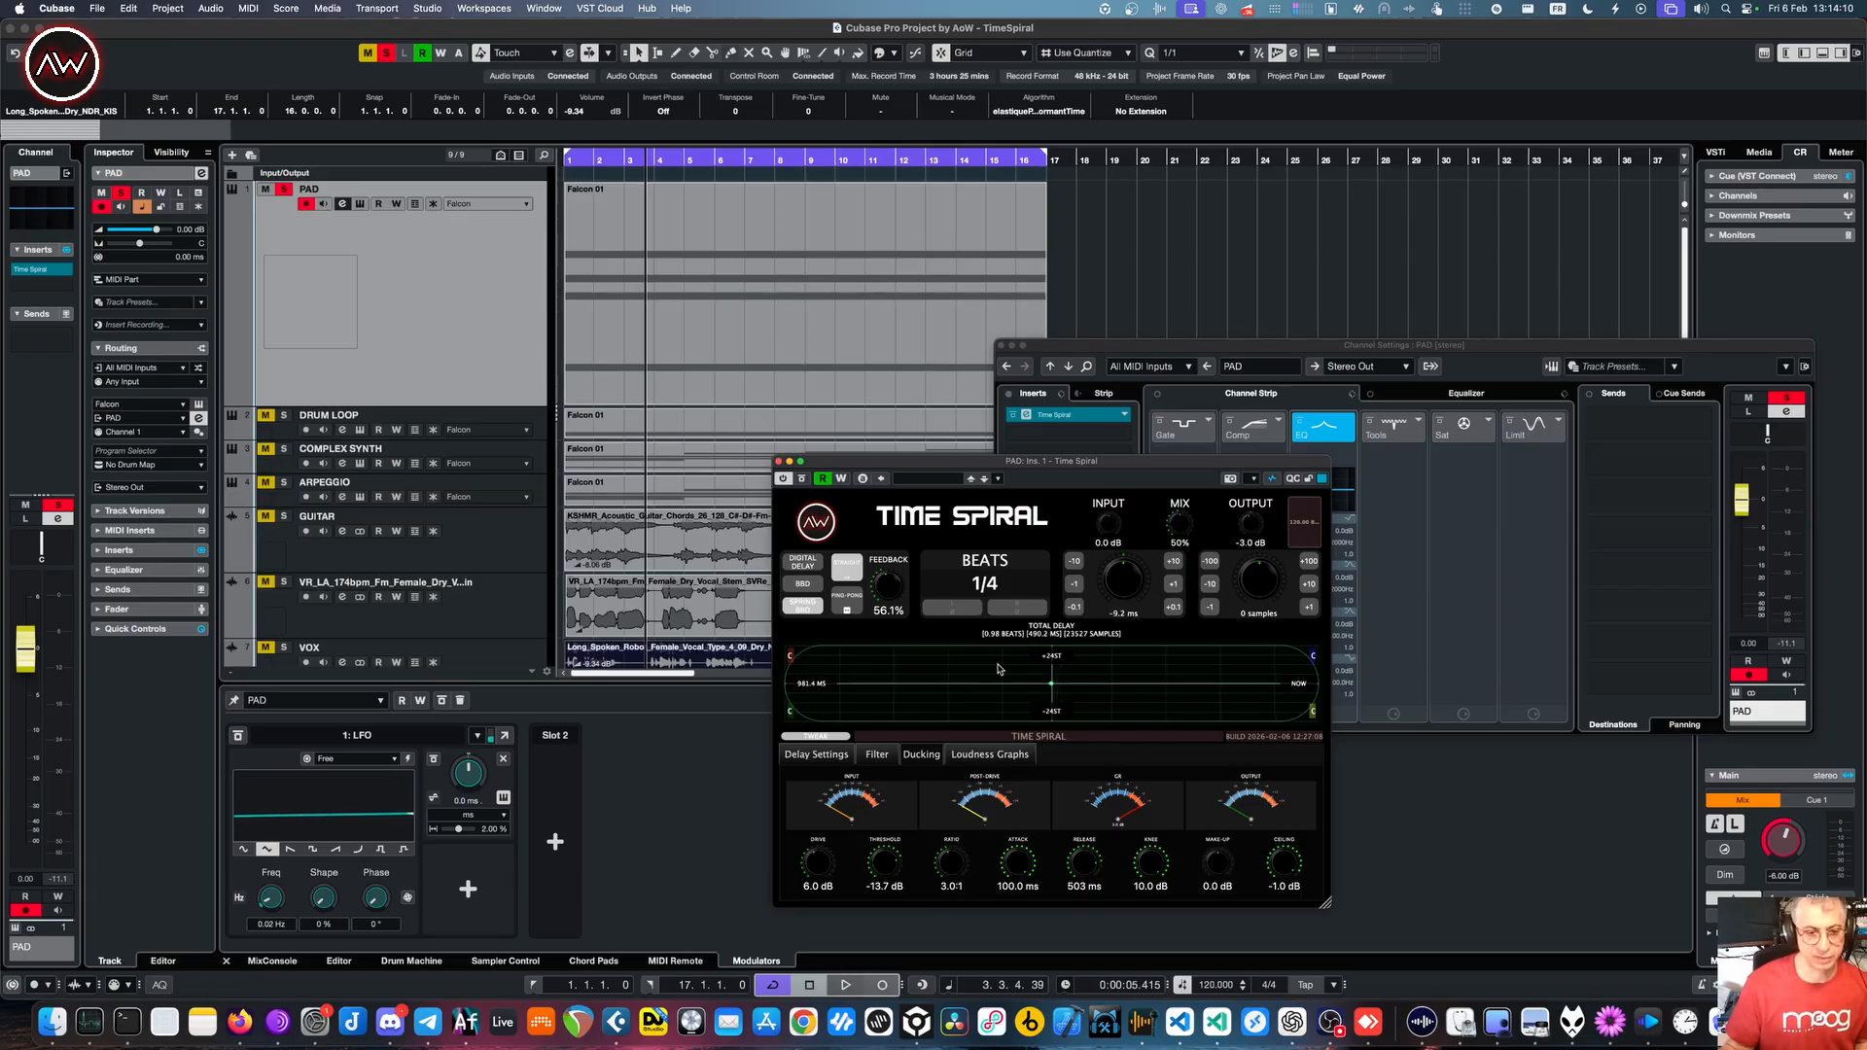
{"action": "key", "text": "space"}
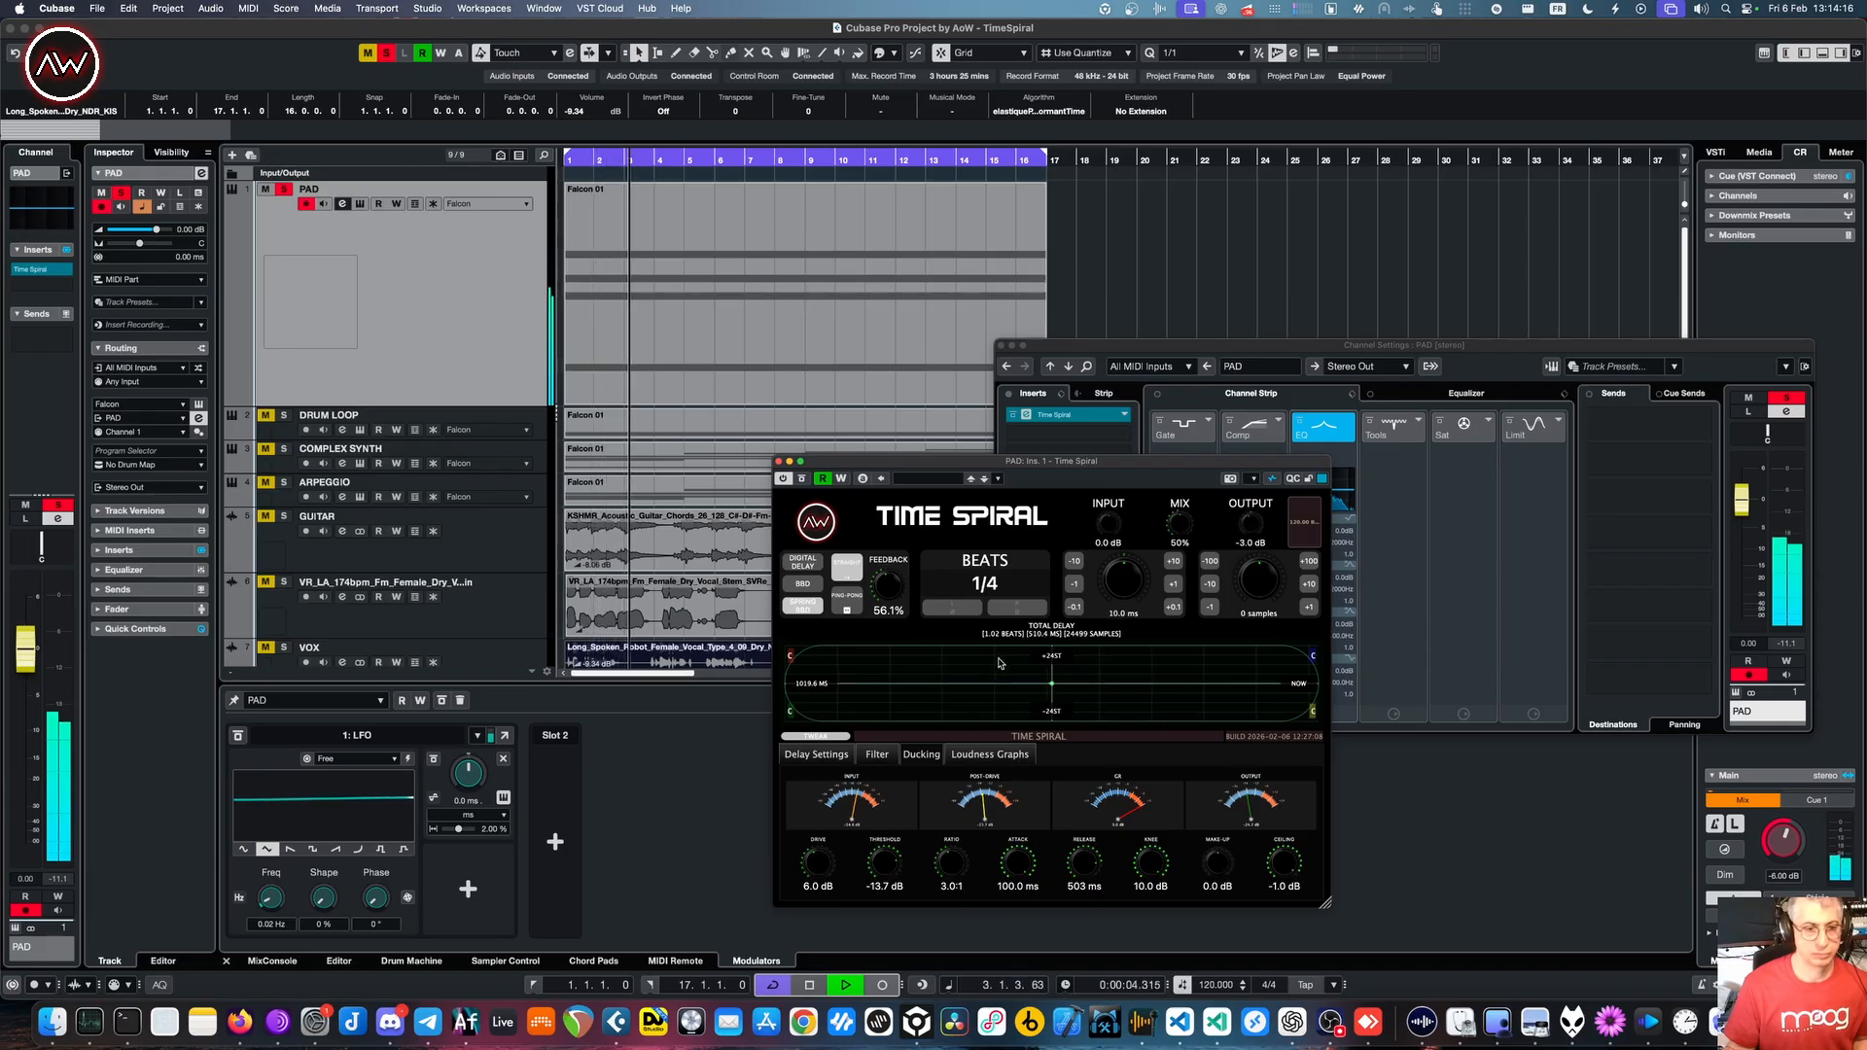
- Raise the Mix to 100% while the pad plays and return it to 50%
{"action": "left_click_drag", "start_coordinate": [1183, 525], "coordinate": [1201, 426]}
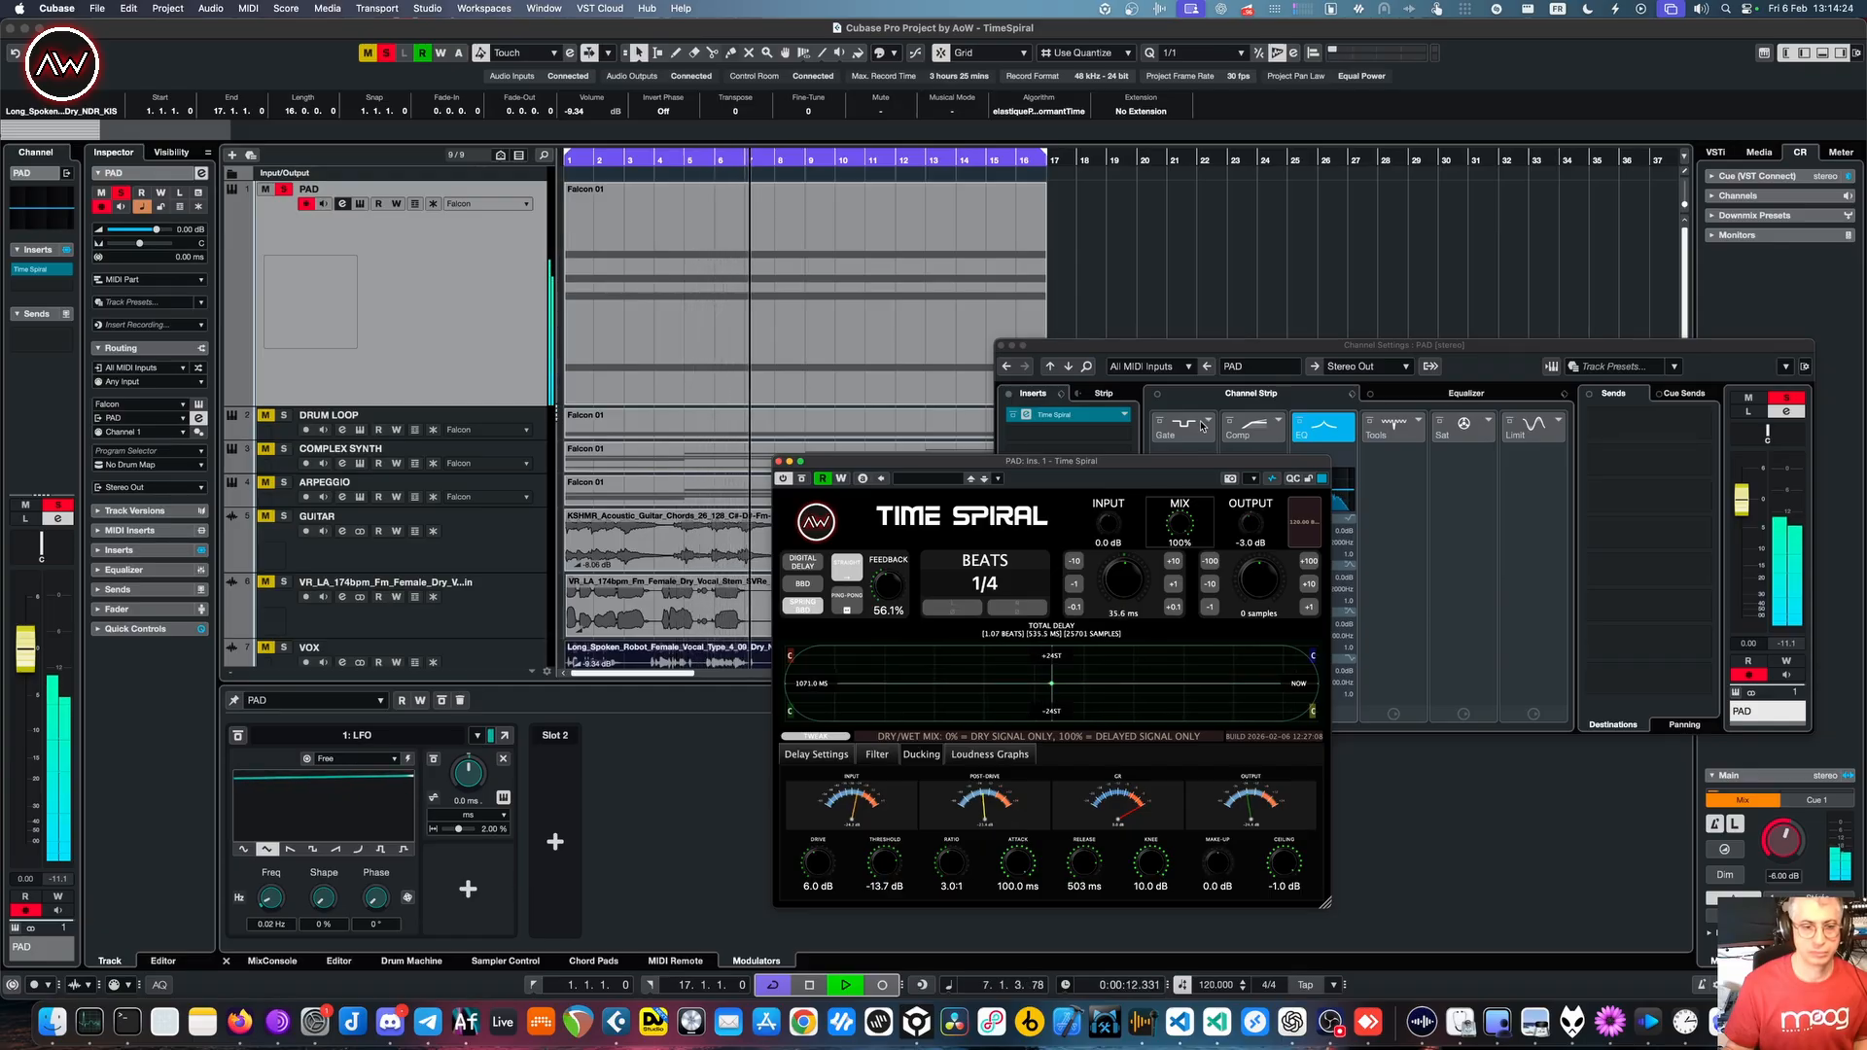
{"action": "left_click_drag", "start_coordinate": [1203, 426], "coordinate": [1200, 521]}
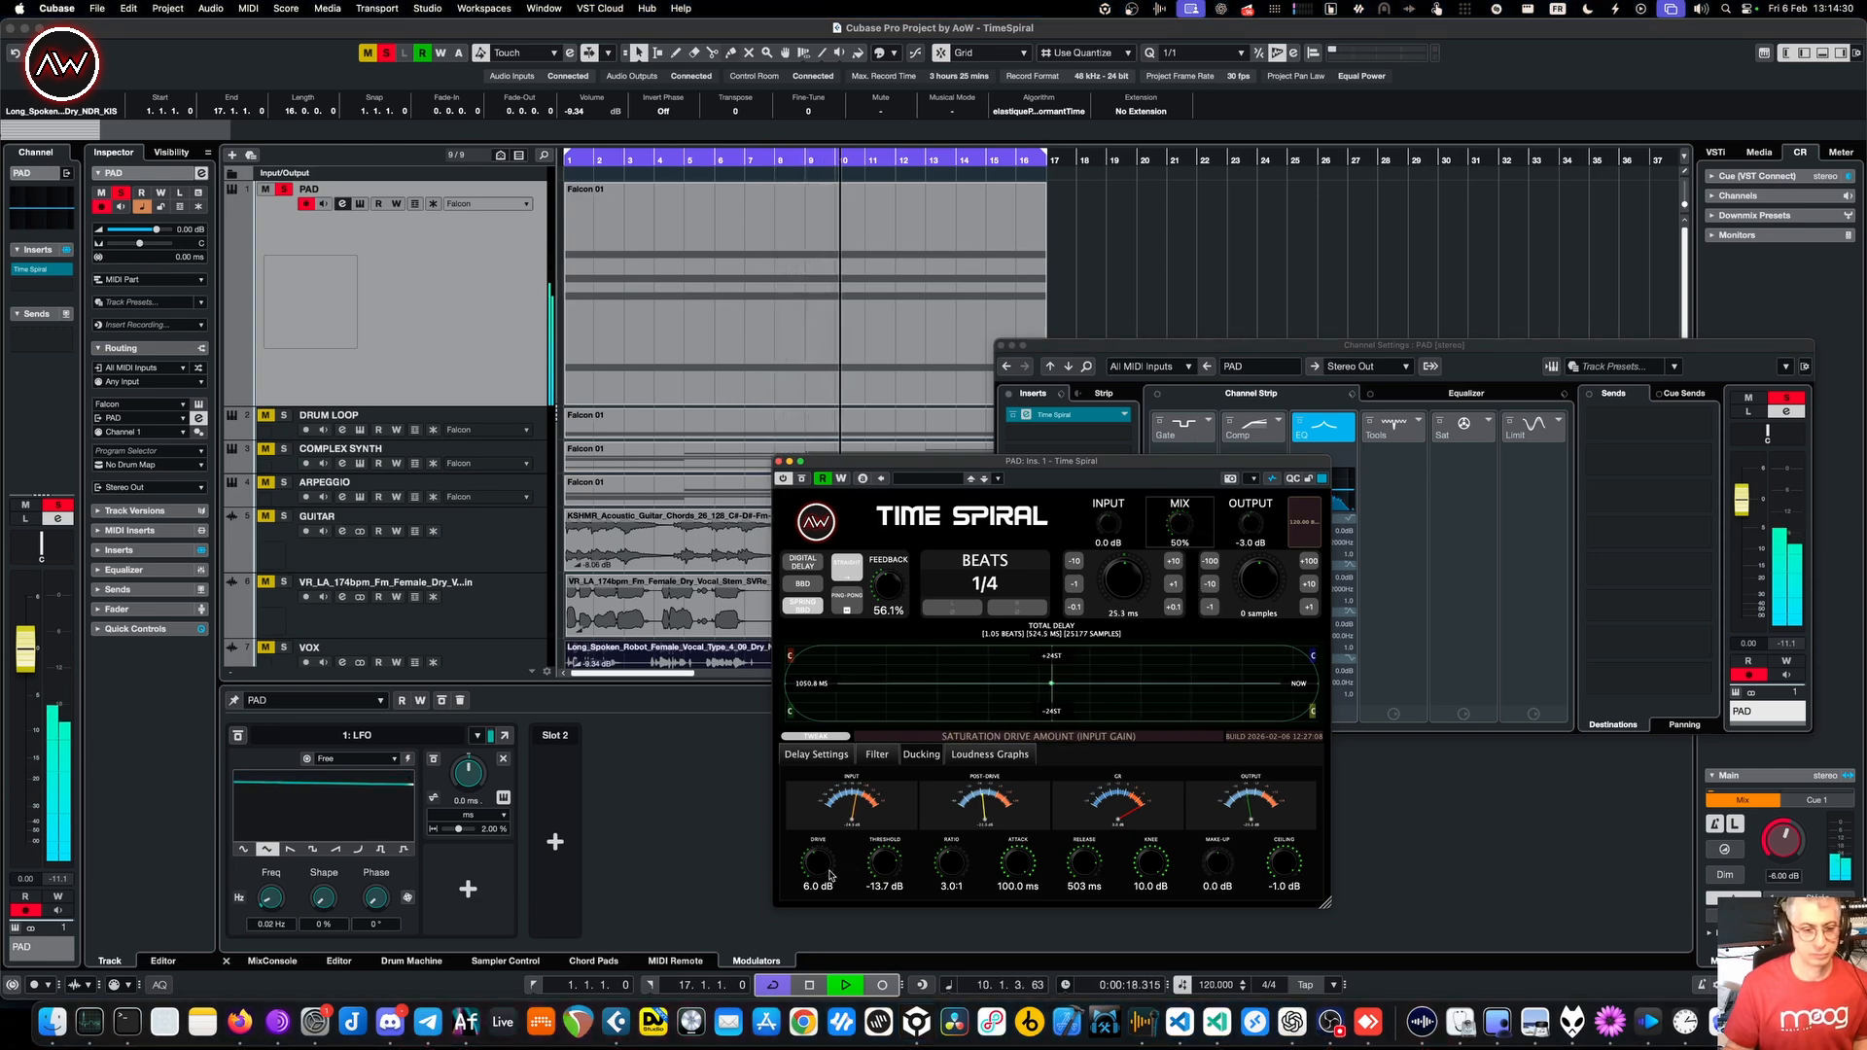
- Raise the pad's ducking Drive to 9.5 dB, settle on 8.9 dB, then stop playback and close the plugin window
{"action": "mouse_move", "coordinate": [815, 873]}
{"action": "left_mouse_down"}
{"action": "mouse_move", "coordinate": [822, 803]}
{"action": "mouse_move", "coordinate": [821, 851]}
{"action": "left_mouse_up"}
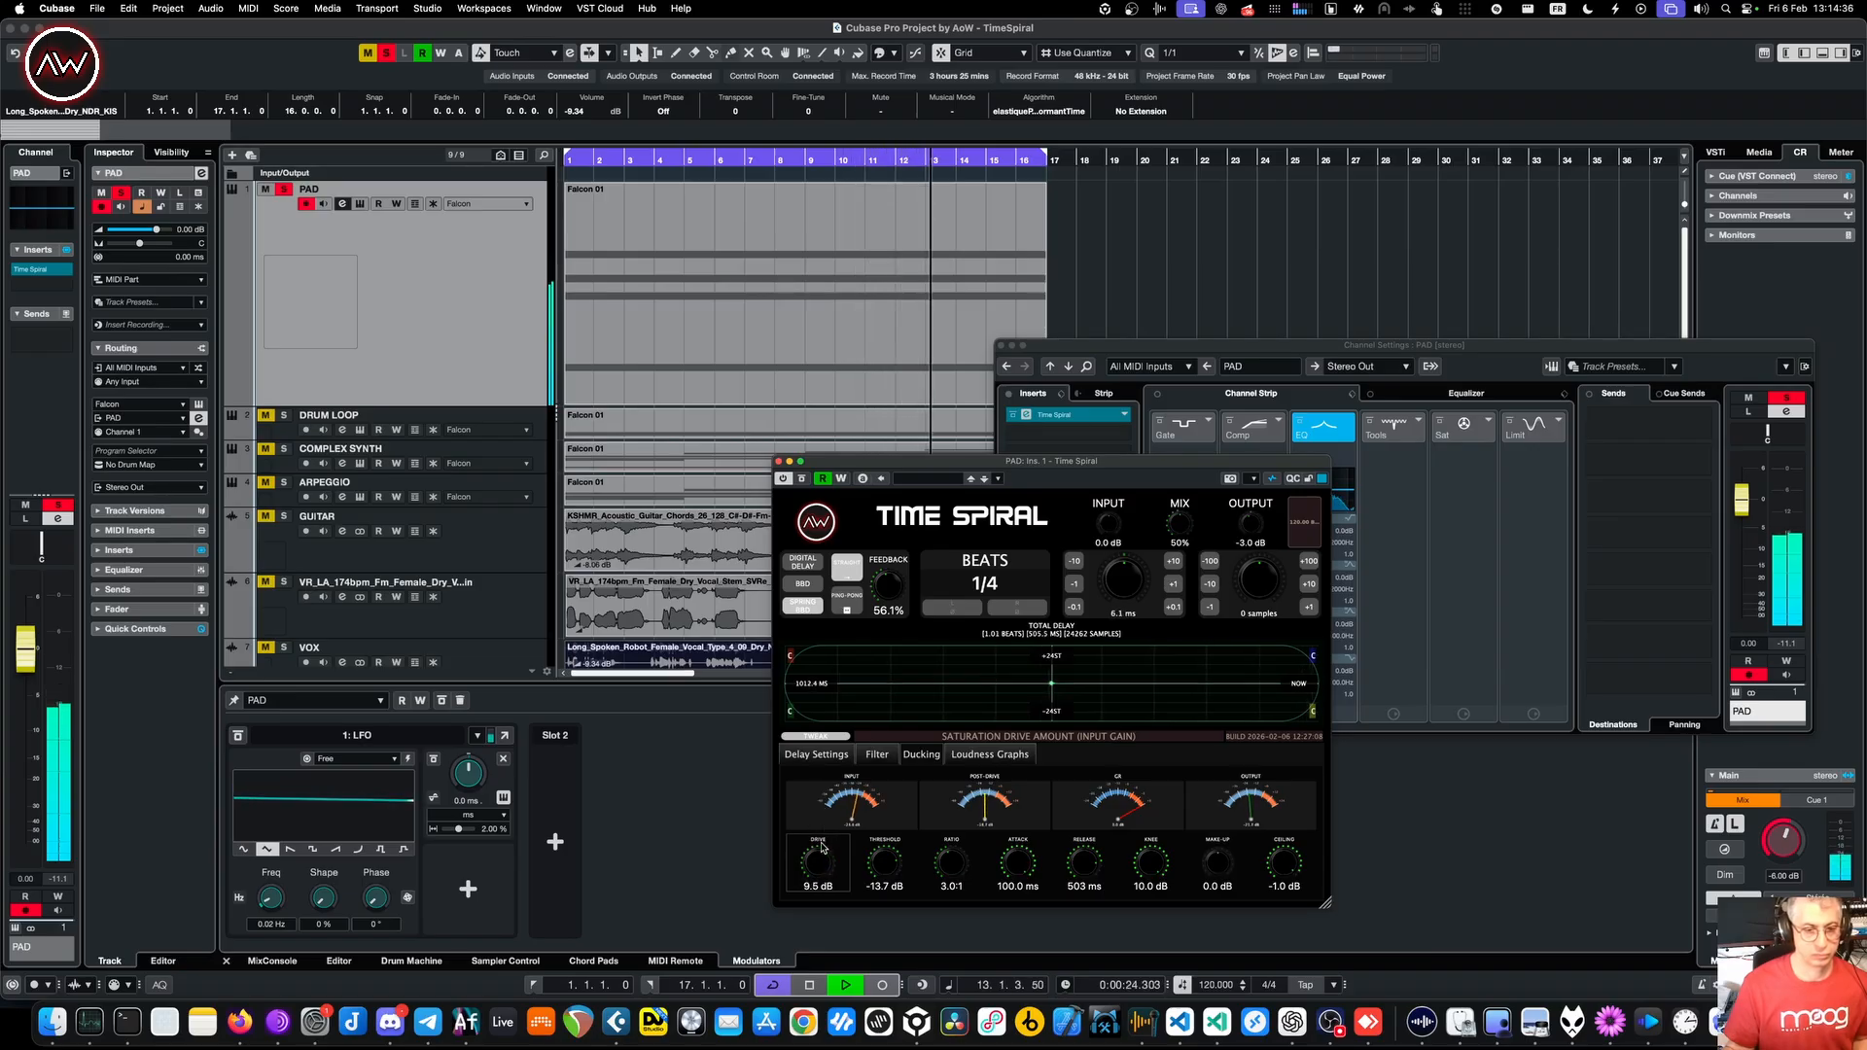
{"action": "key", "text": "space"}
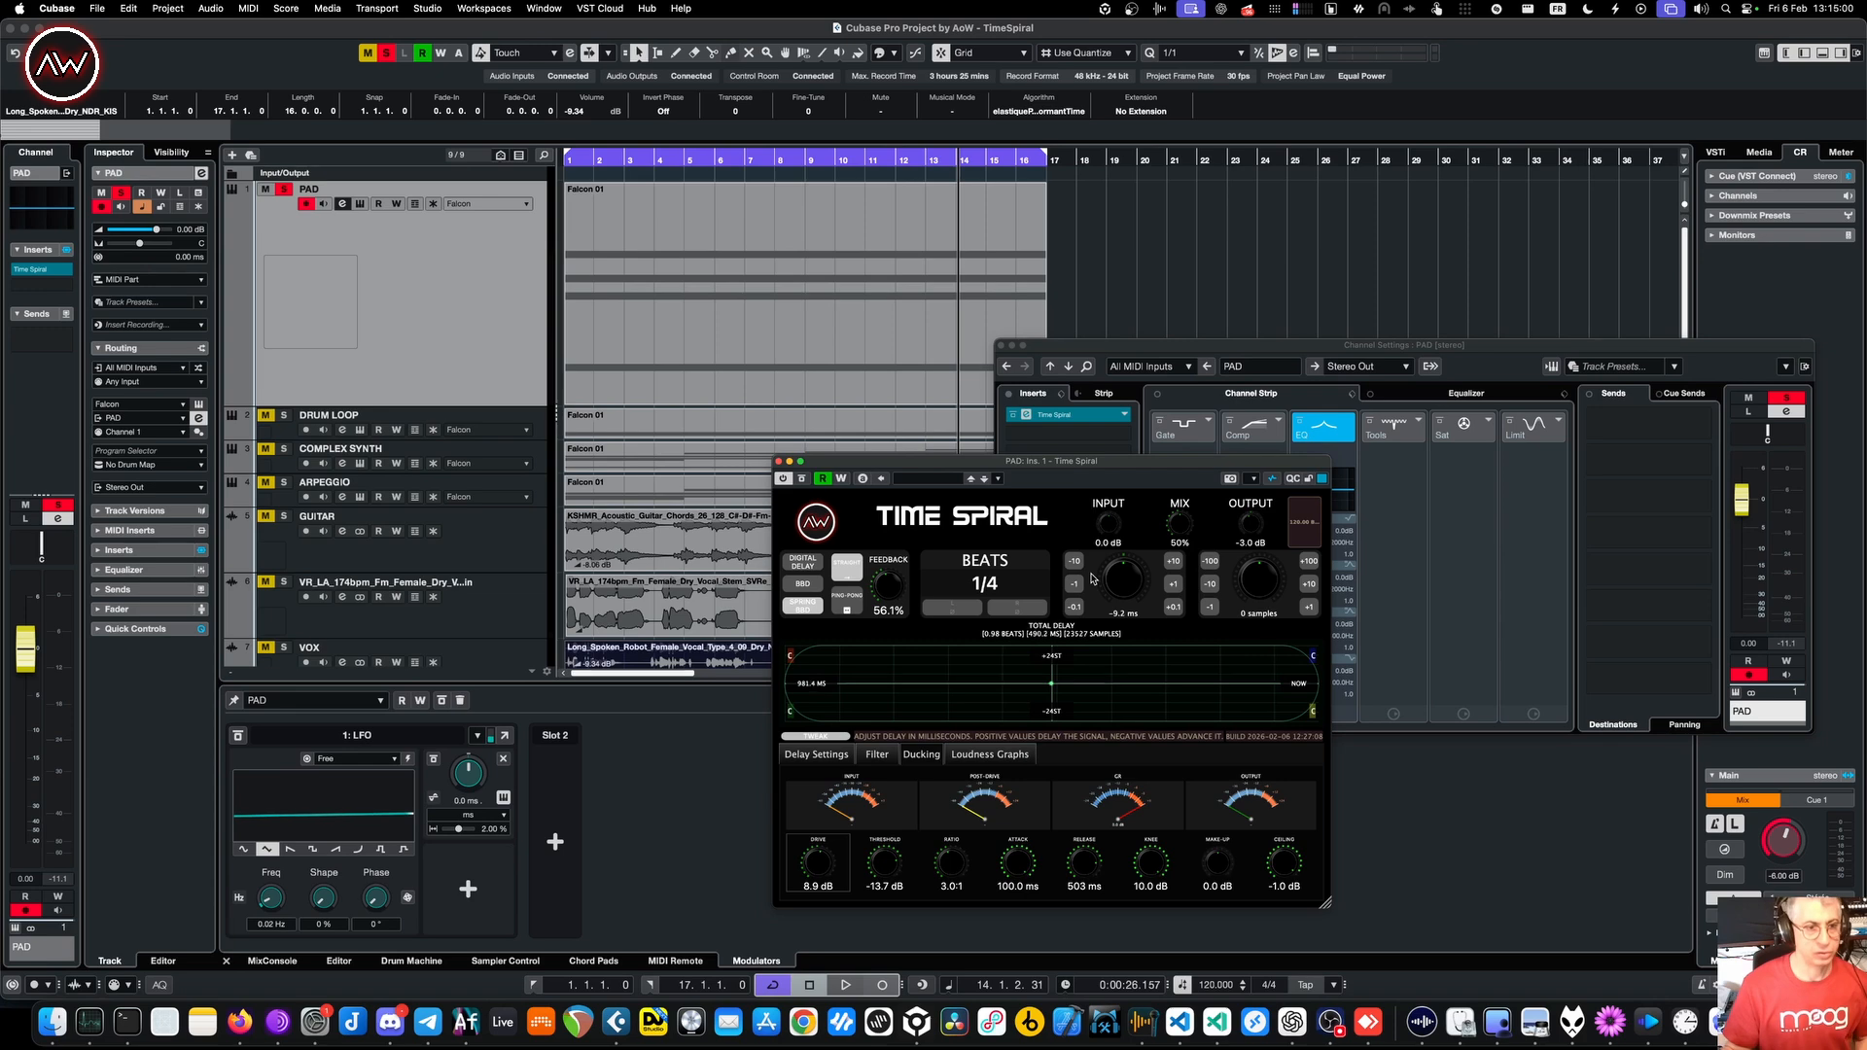
{"action": "left_click", "coordinate": [777, 461]}
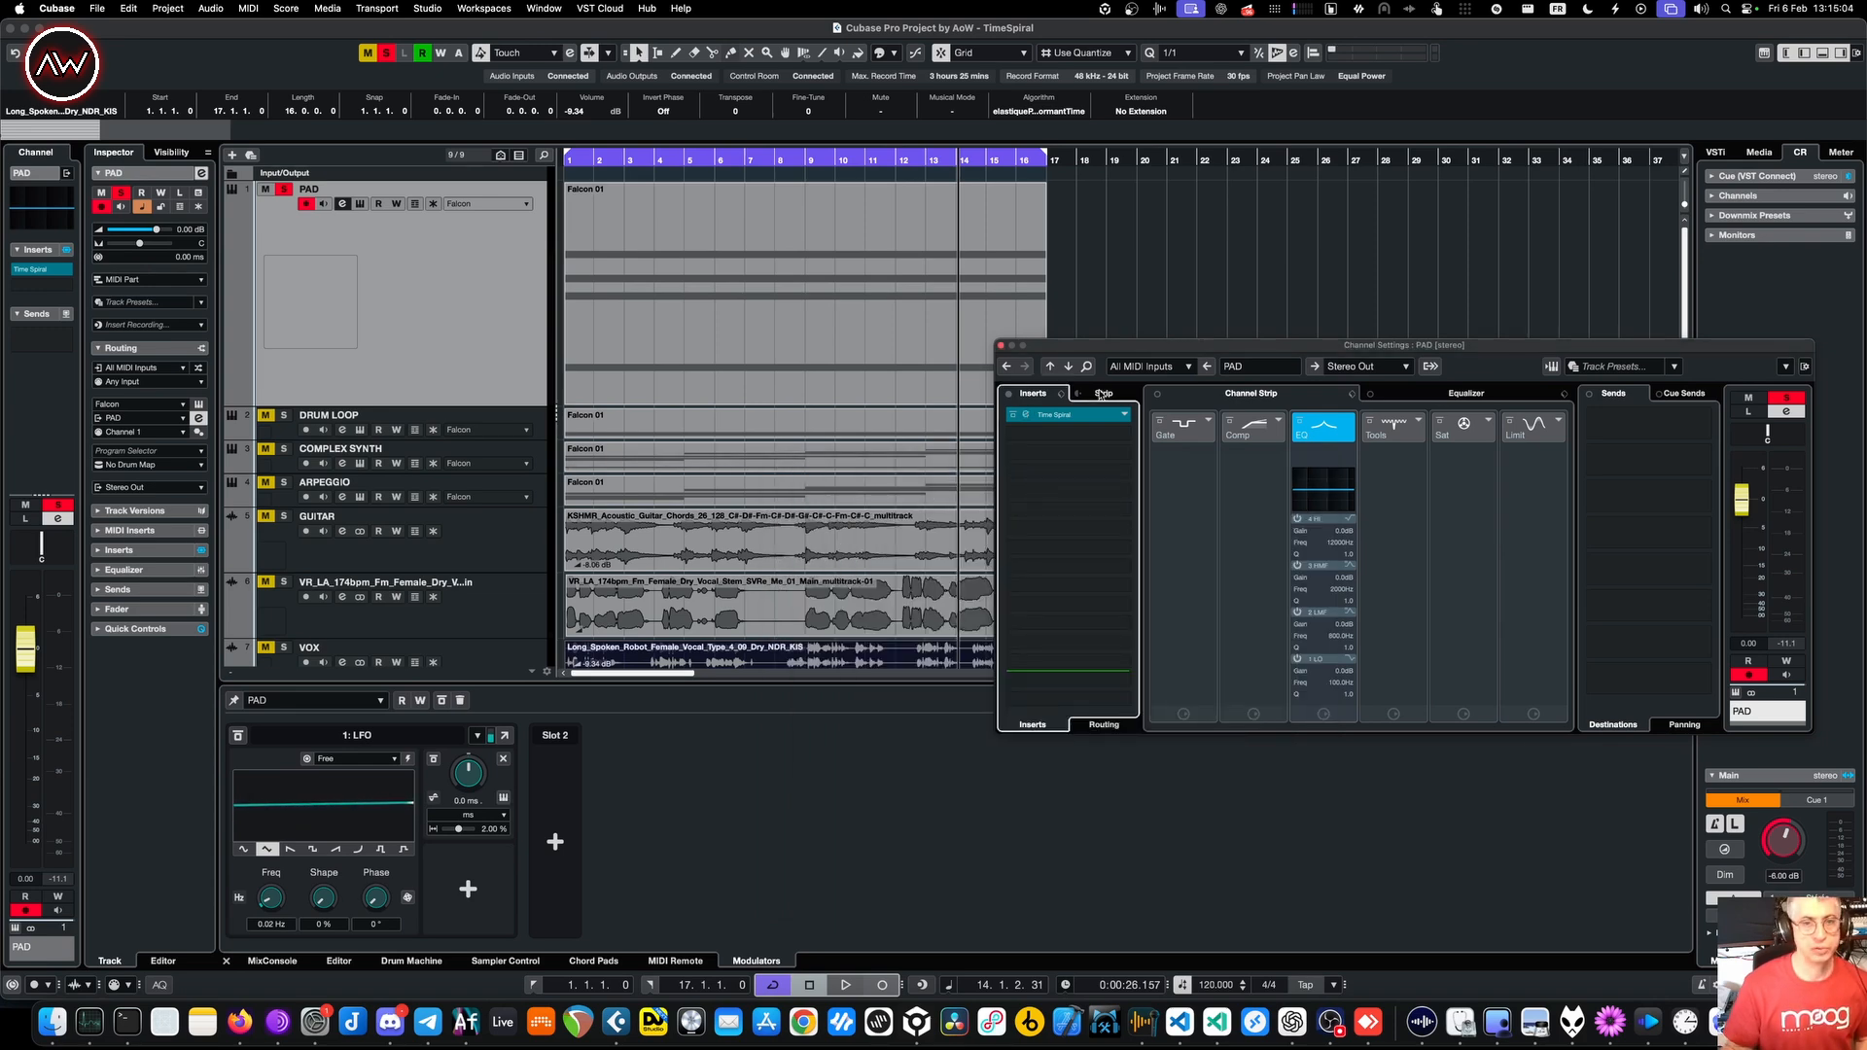
- Switch the channel settings to the DRUM LOOP track and move the solo from PAD to DRUM LOOP
{"action": "left_click", "coordinate": [1068, 366]}
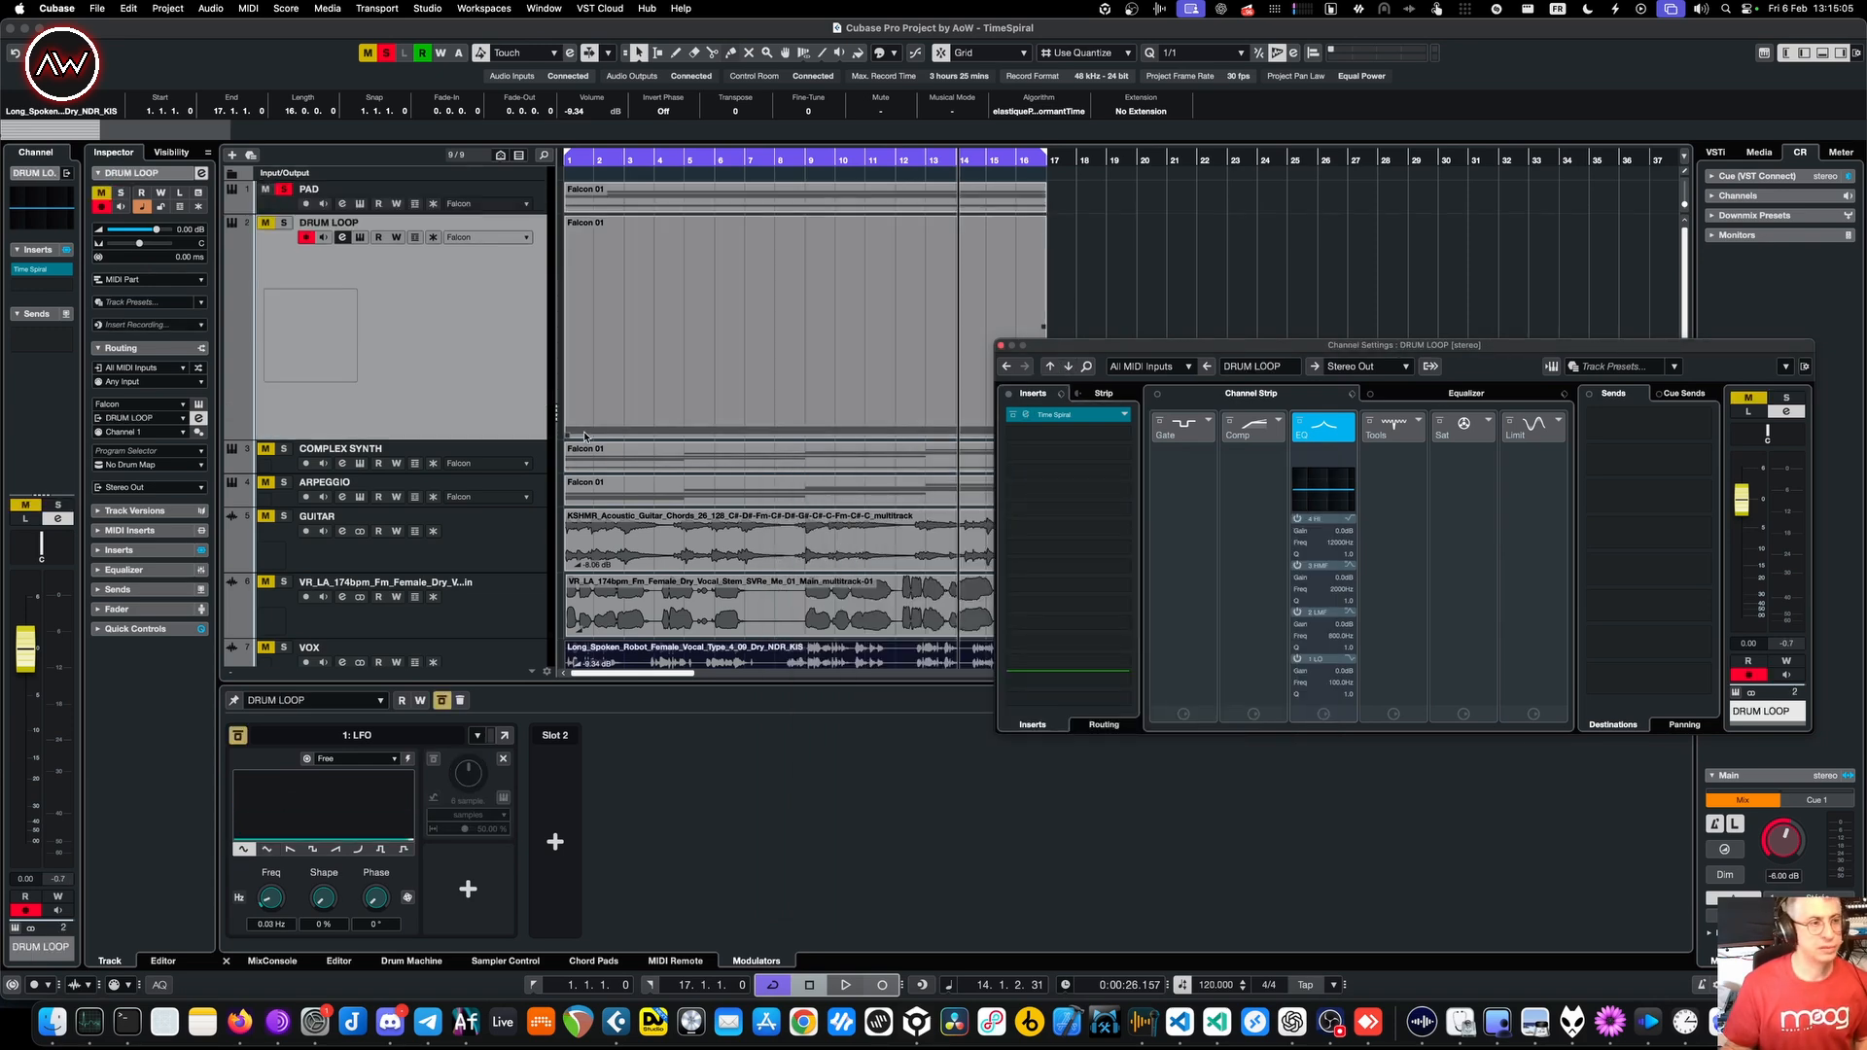
{"action": "left_click", "coordinate": [284, 191]}
{"action": "left_click", "coordinate": [285, 224]}
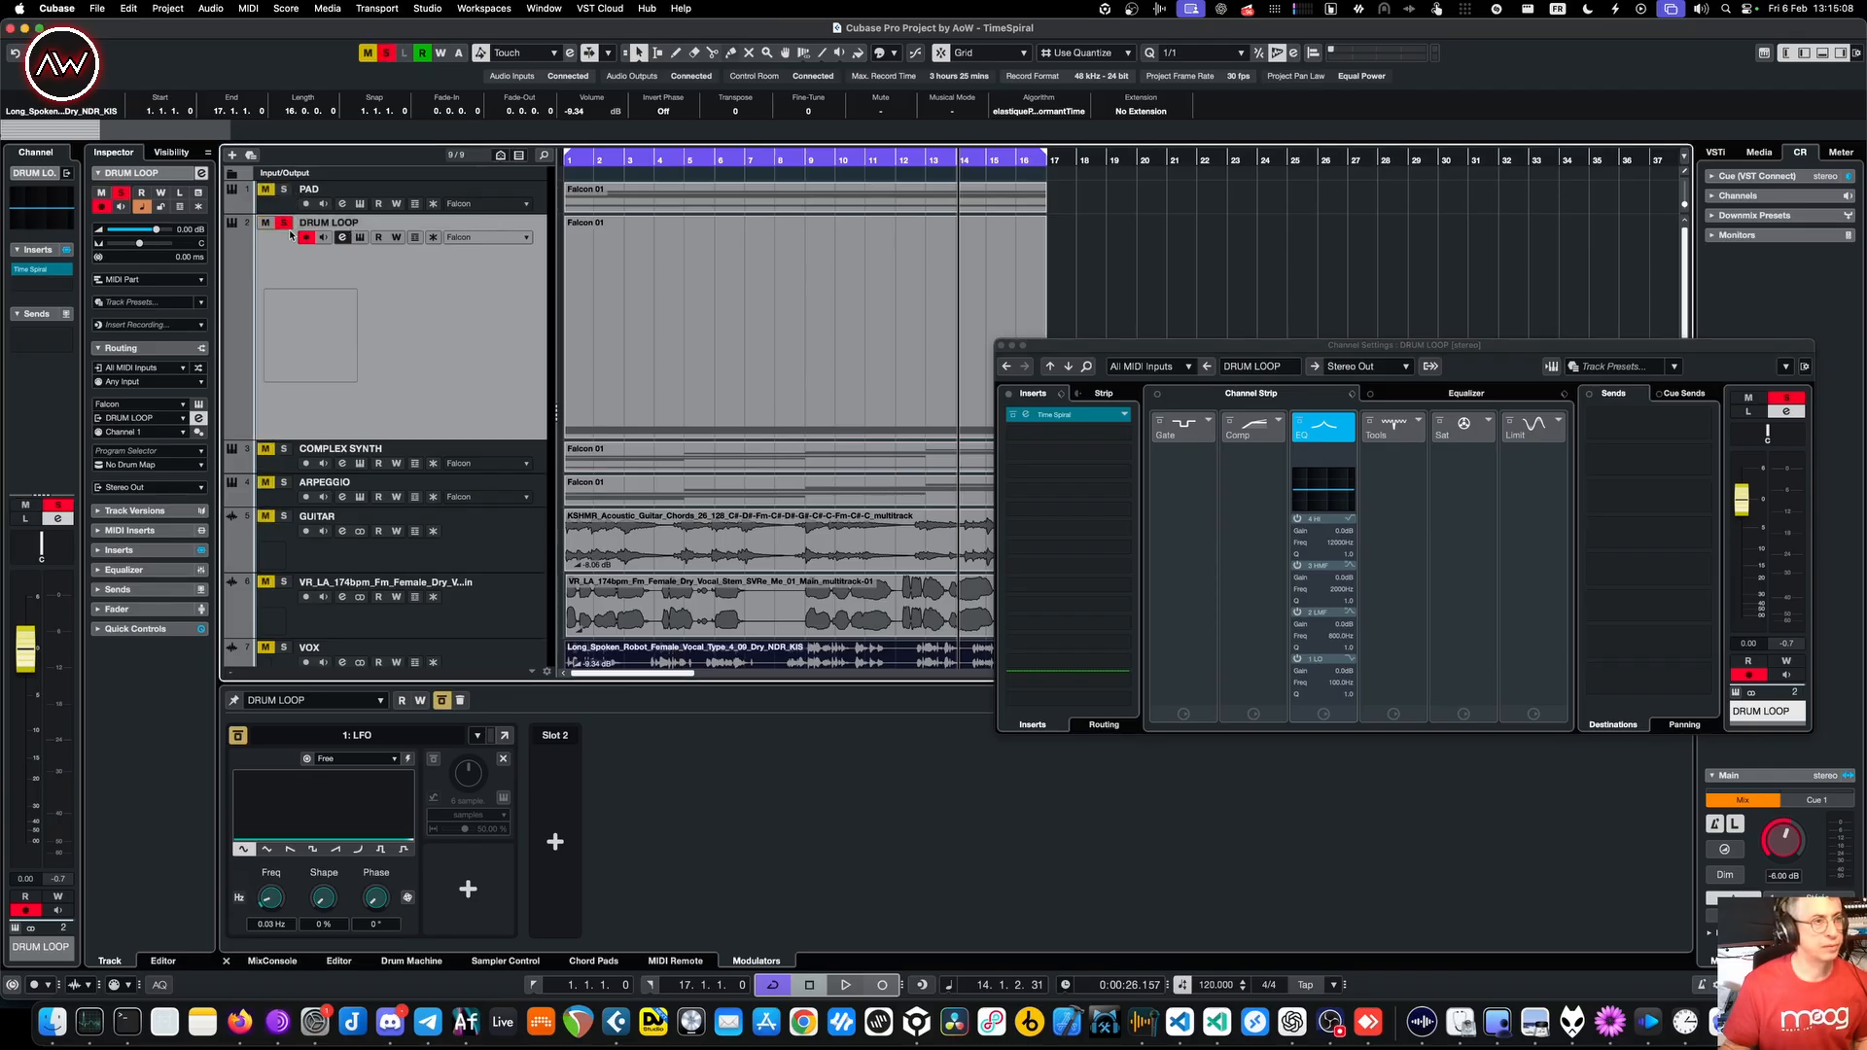
- Bypass Time Spiral on the drum loop, play the dry loop, then stop playback and re-enable the effect
{"action": "left_click", "coordinate": [1013, 415]}
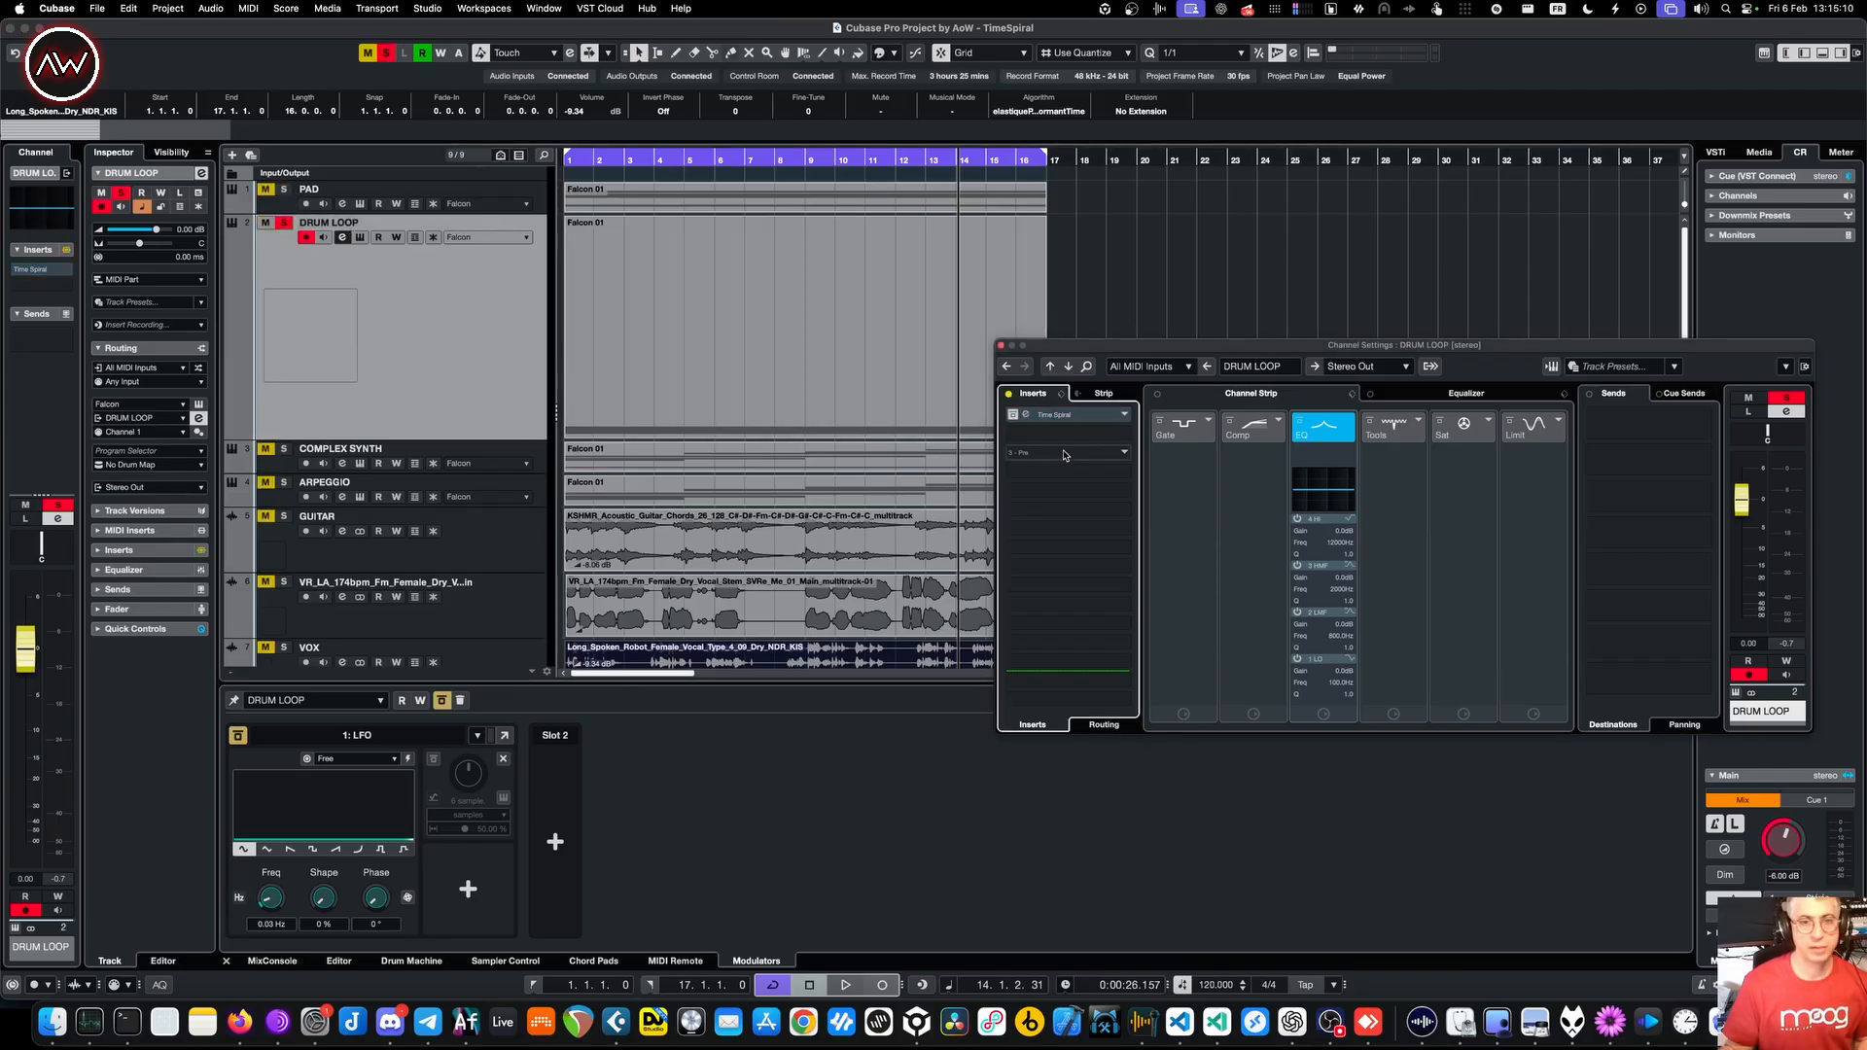
{"action": "left_click_drag", "start_coordinate": [1065, 454], "coordinate": [1050, 470]}
{"action": "key", "text": "space"}
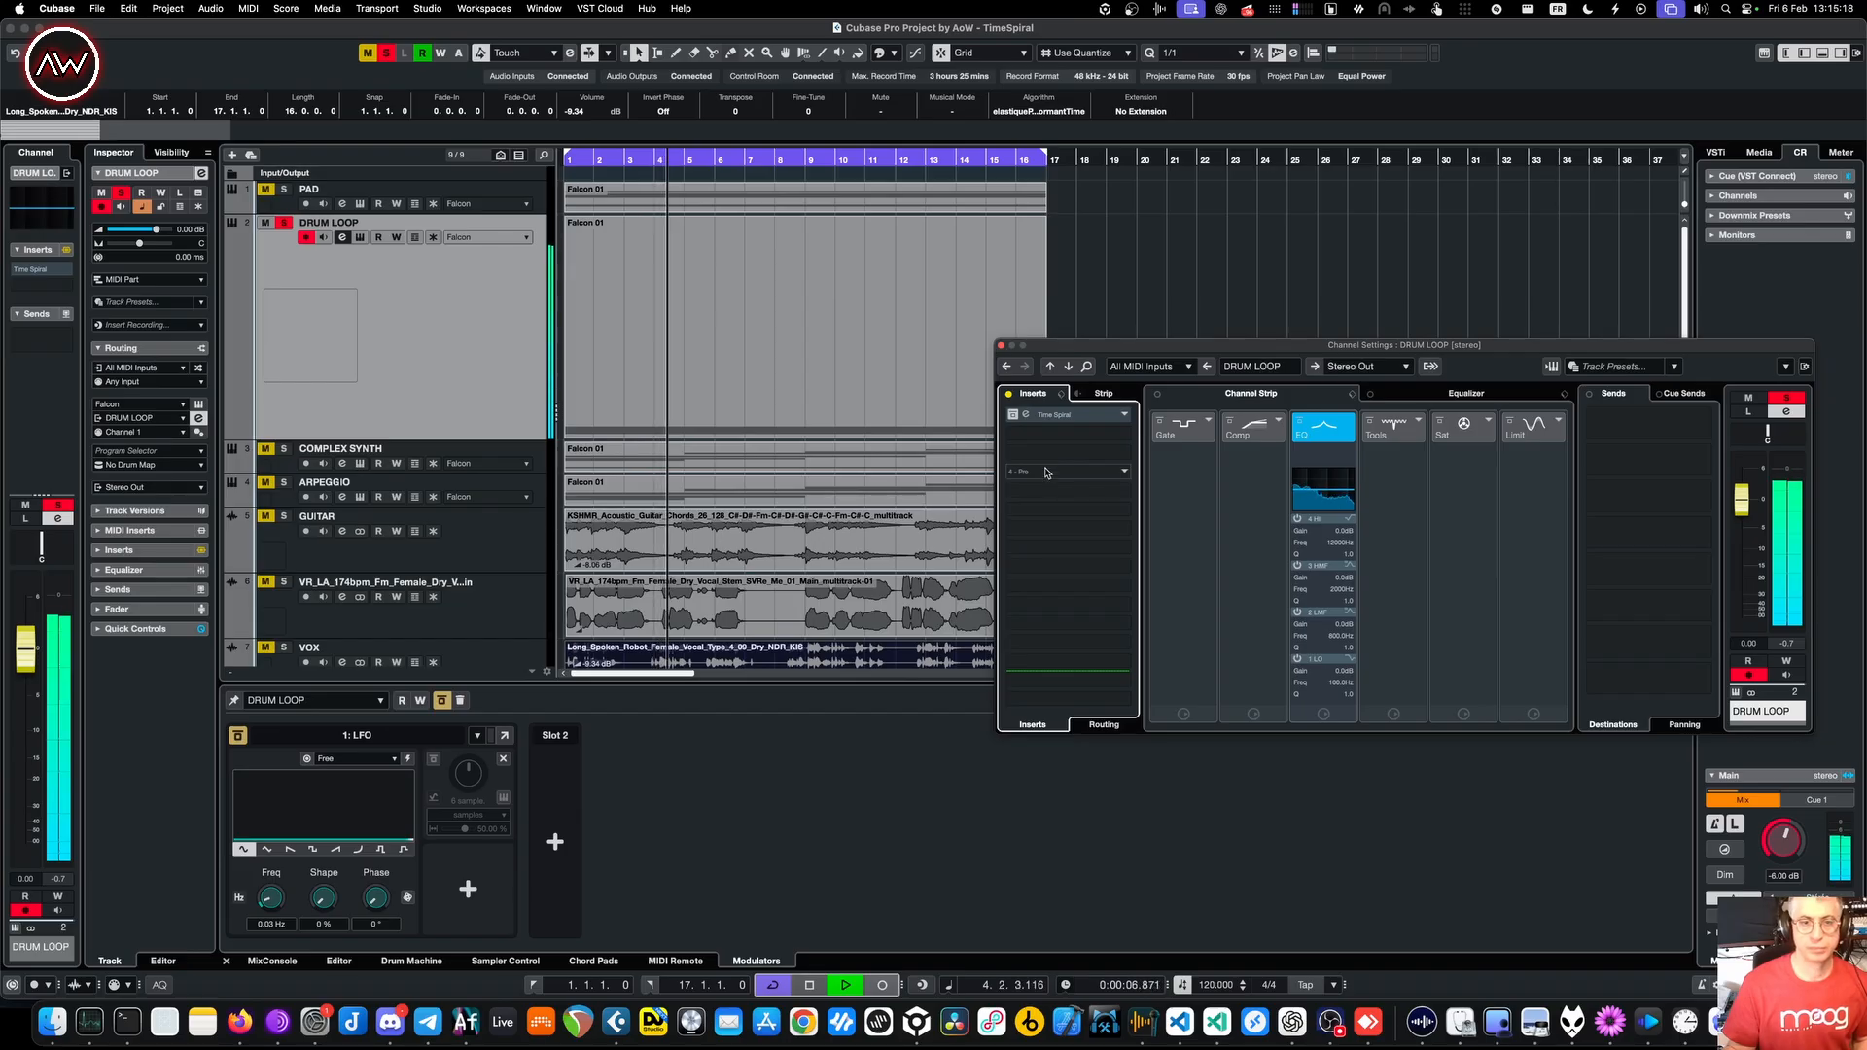
{"action": "key", "text": "space"}
{"action": "left_click", "coordinate": [1024, 416]}
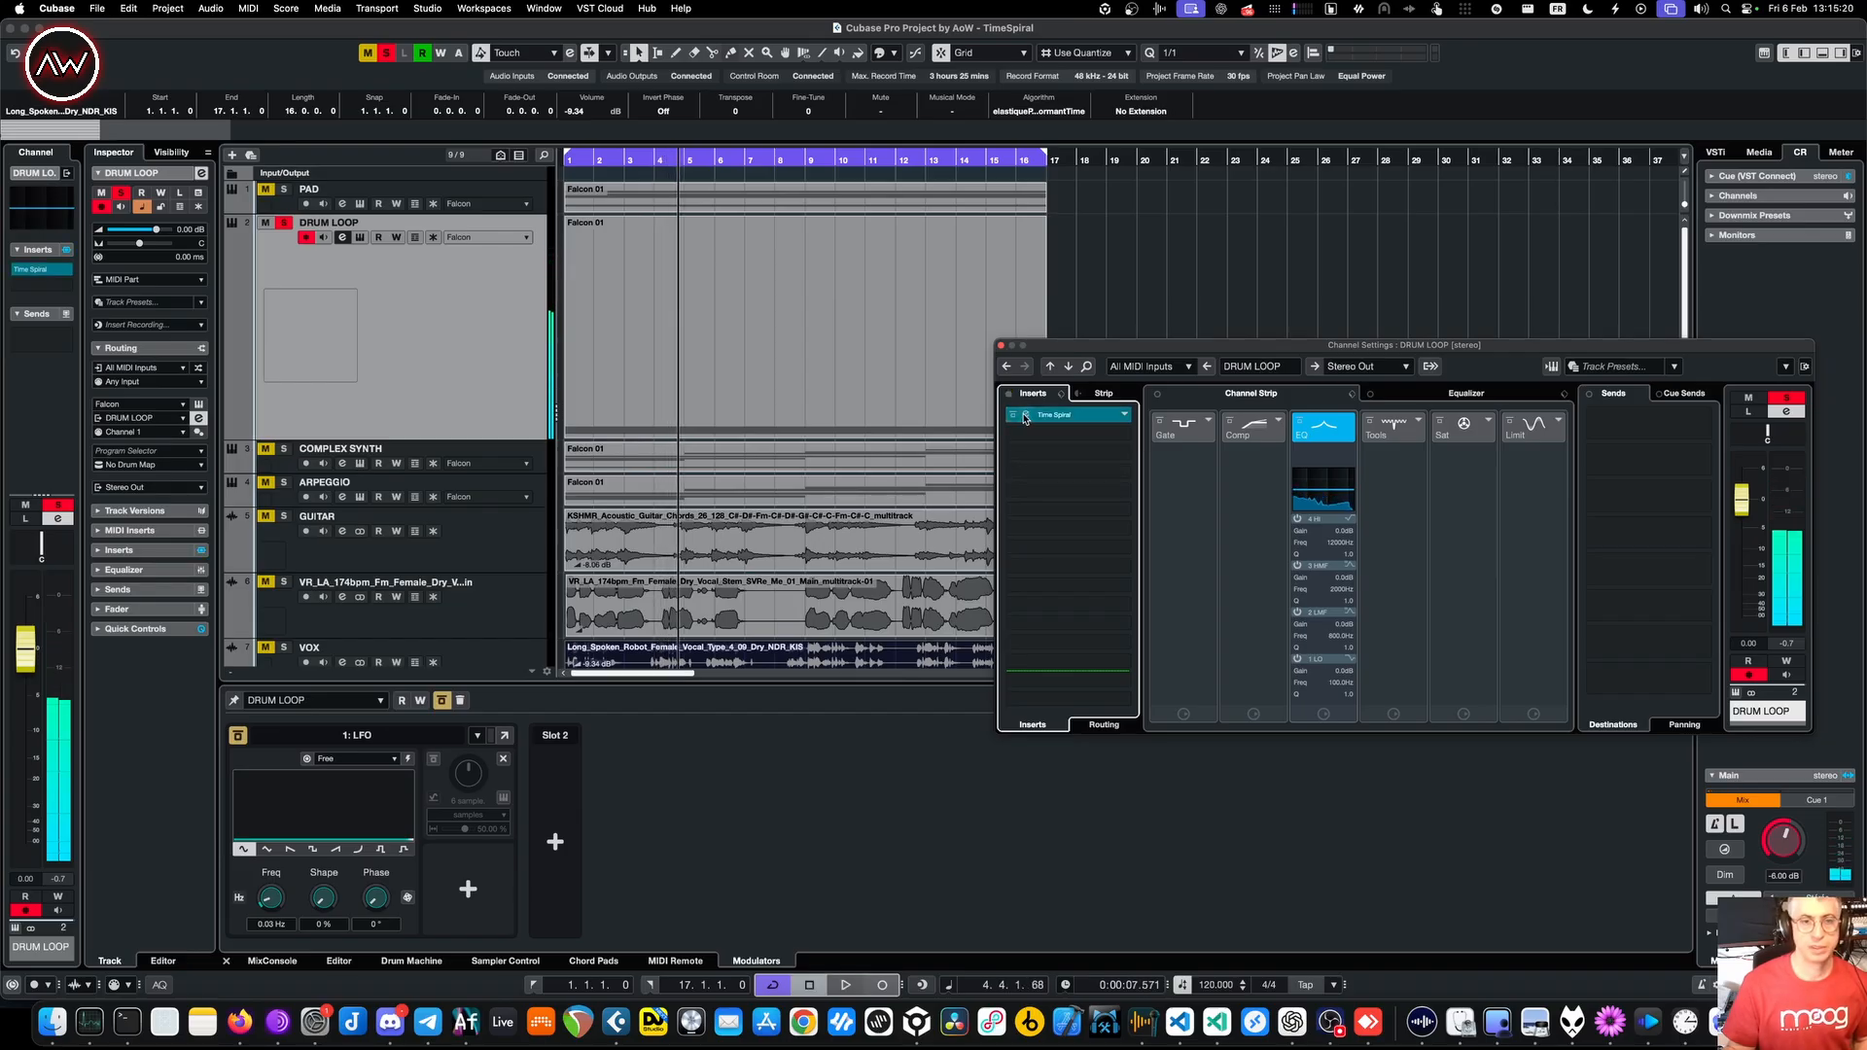
- Open the drum loop's Time Spiral window, listen to the loop through the delay and stop playback
{"action": "left_click", "coordinate": [1024, 418]}
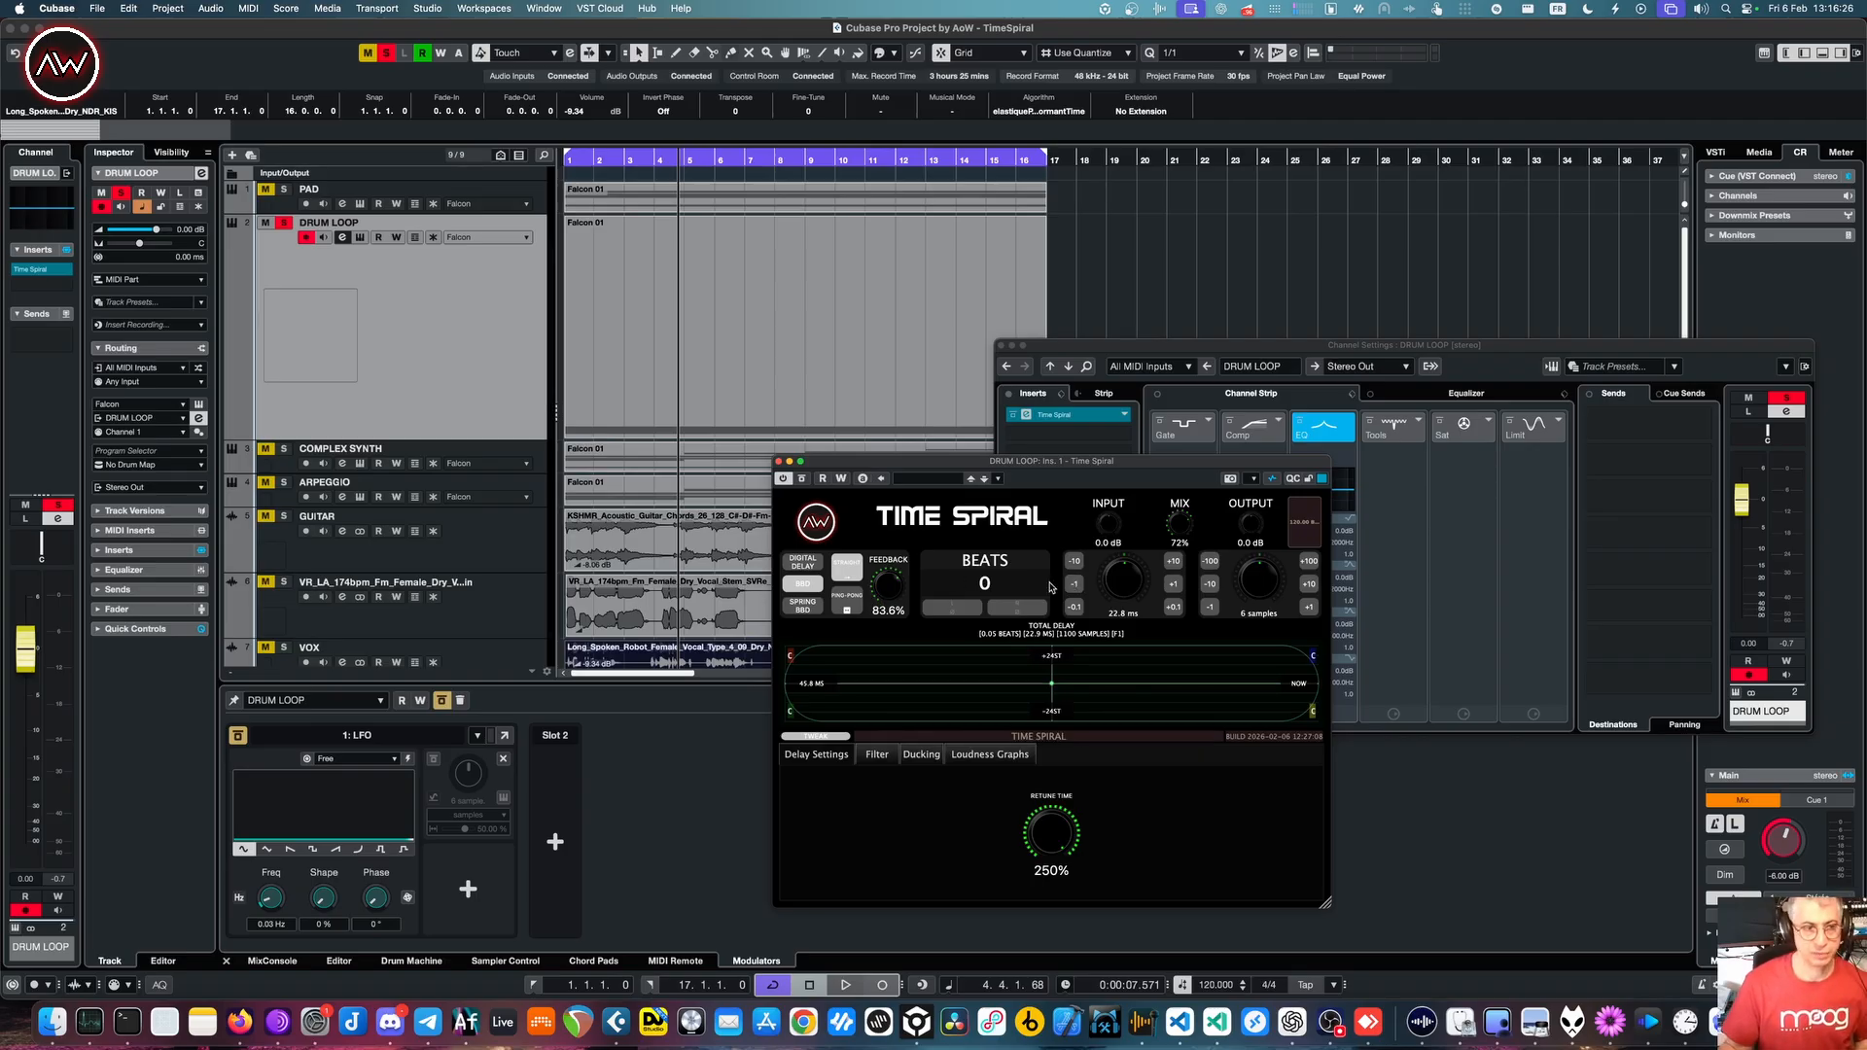
{"action": "key", "text": "space"}
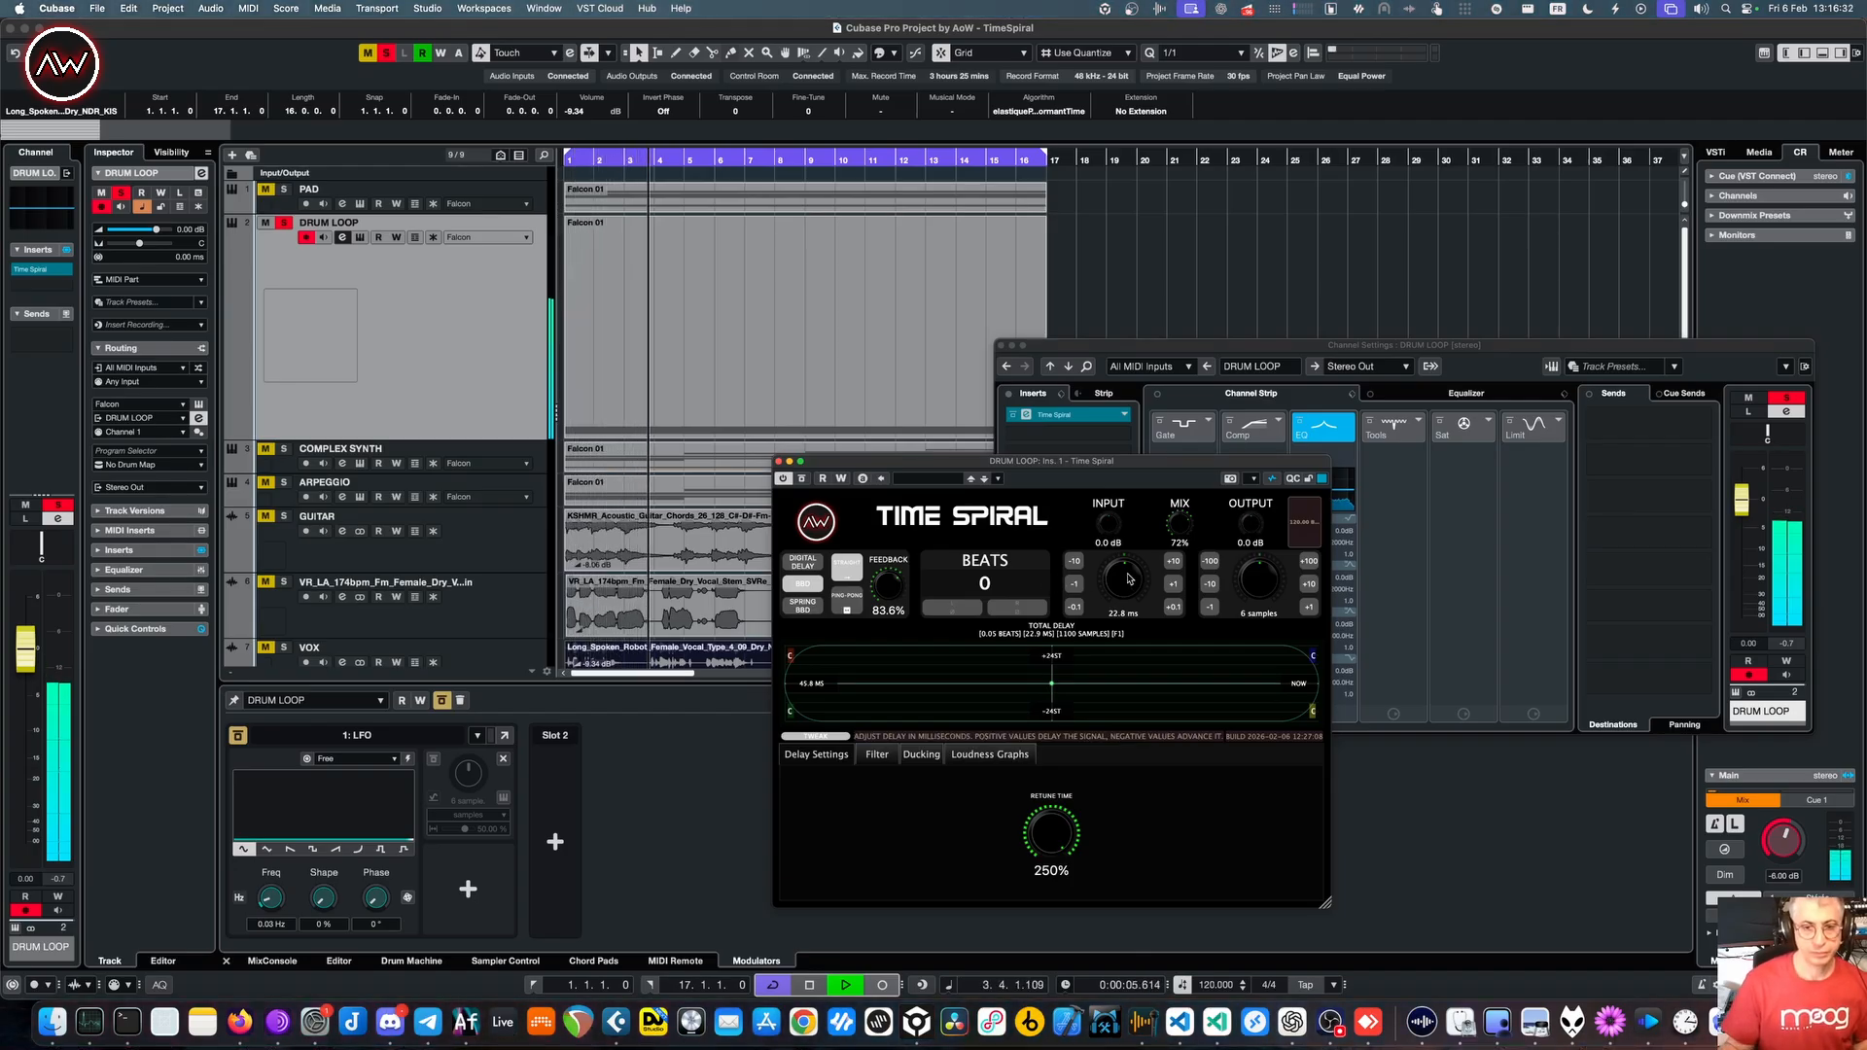
{"action": "key", "text": "space"}
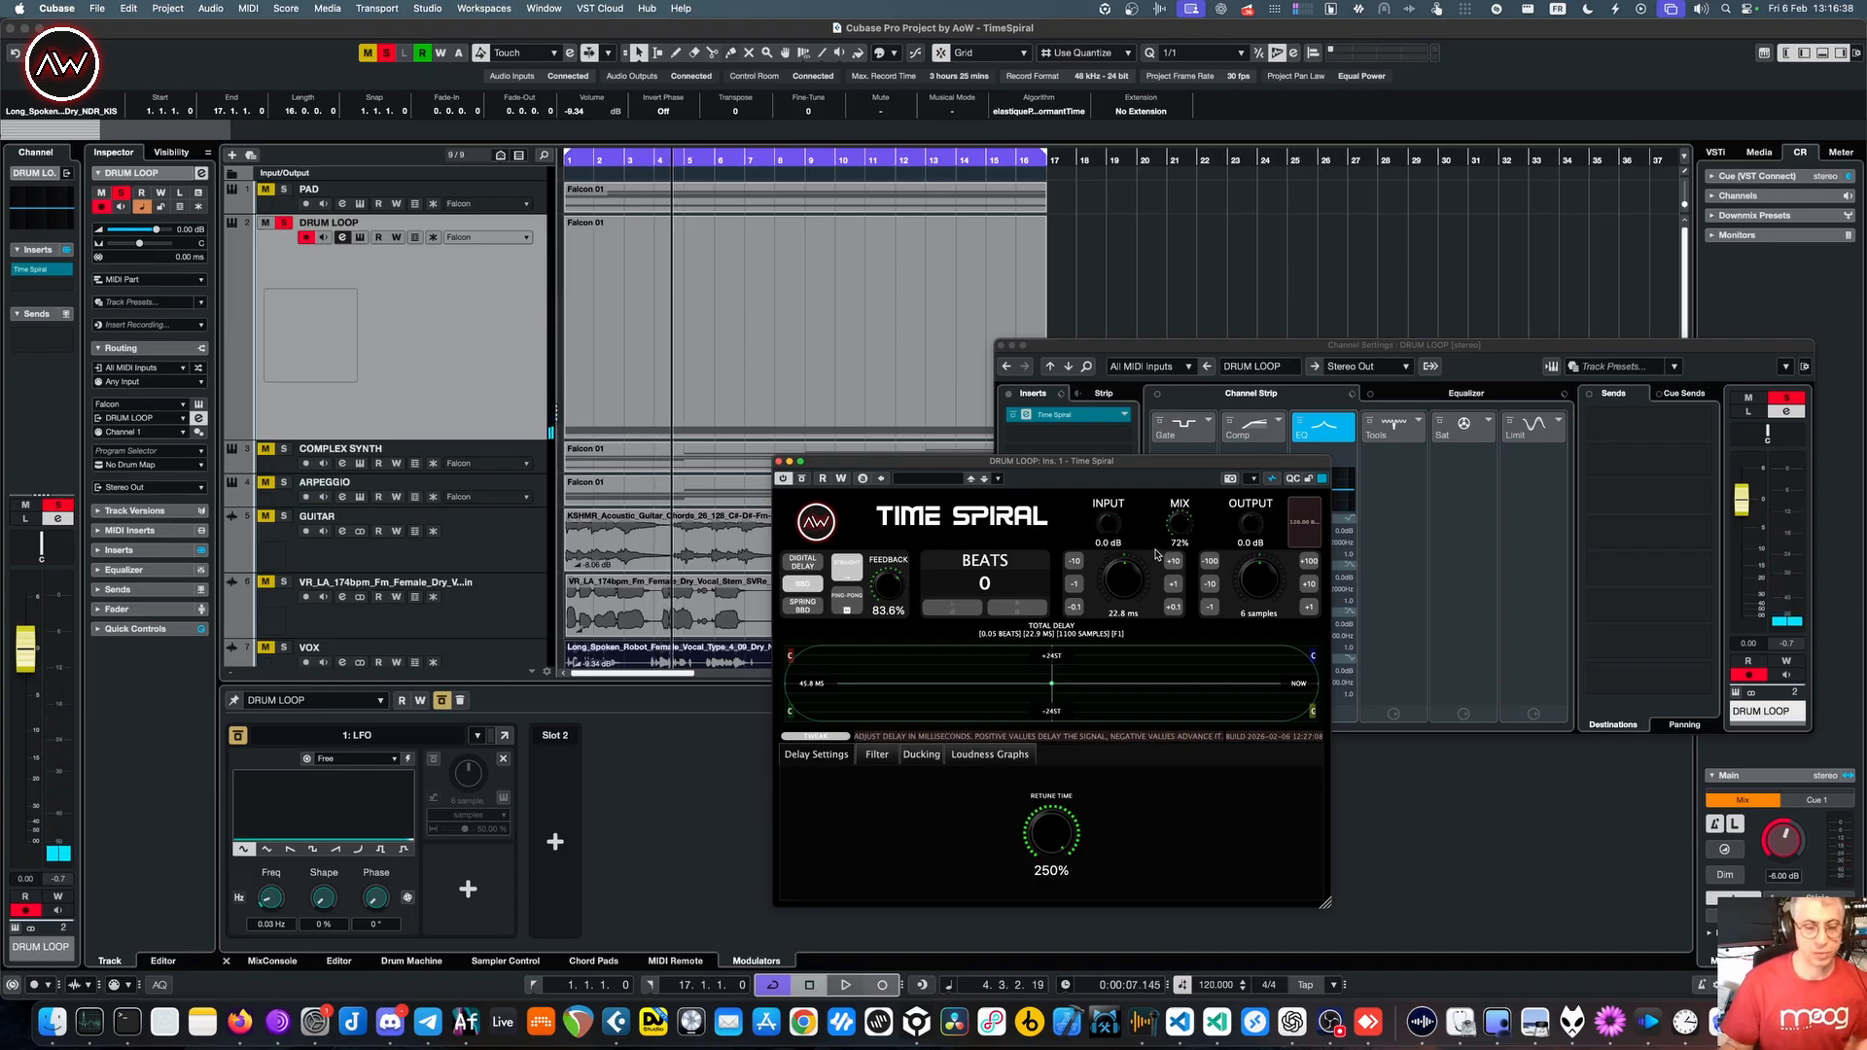
- Play the drum loop, raise the millisecond delay to 32.8 ms and return it to 22.8 ms
{"action": "key", "text": "space"}
{"action": "left_click", "coordinate": [1172, 562]}
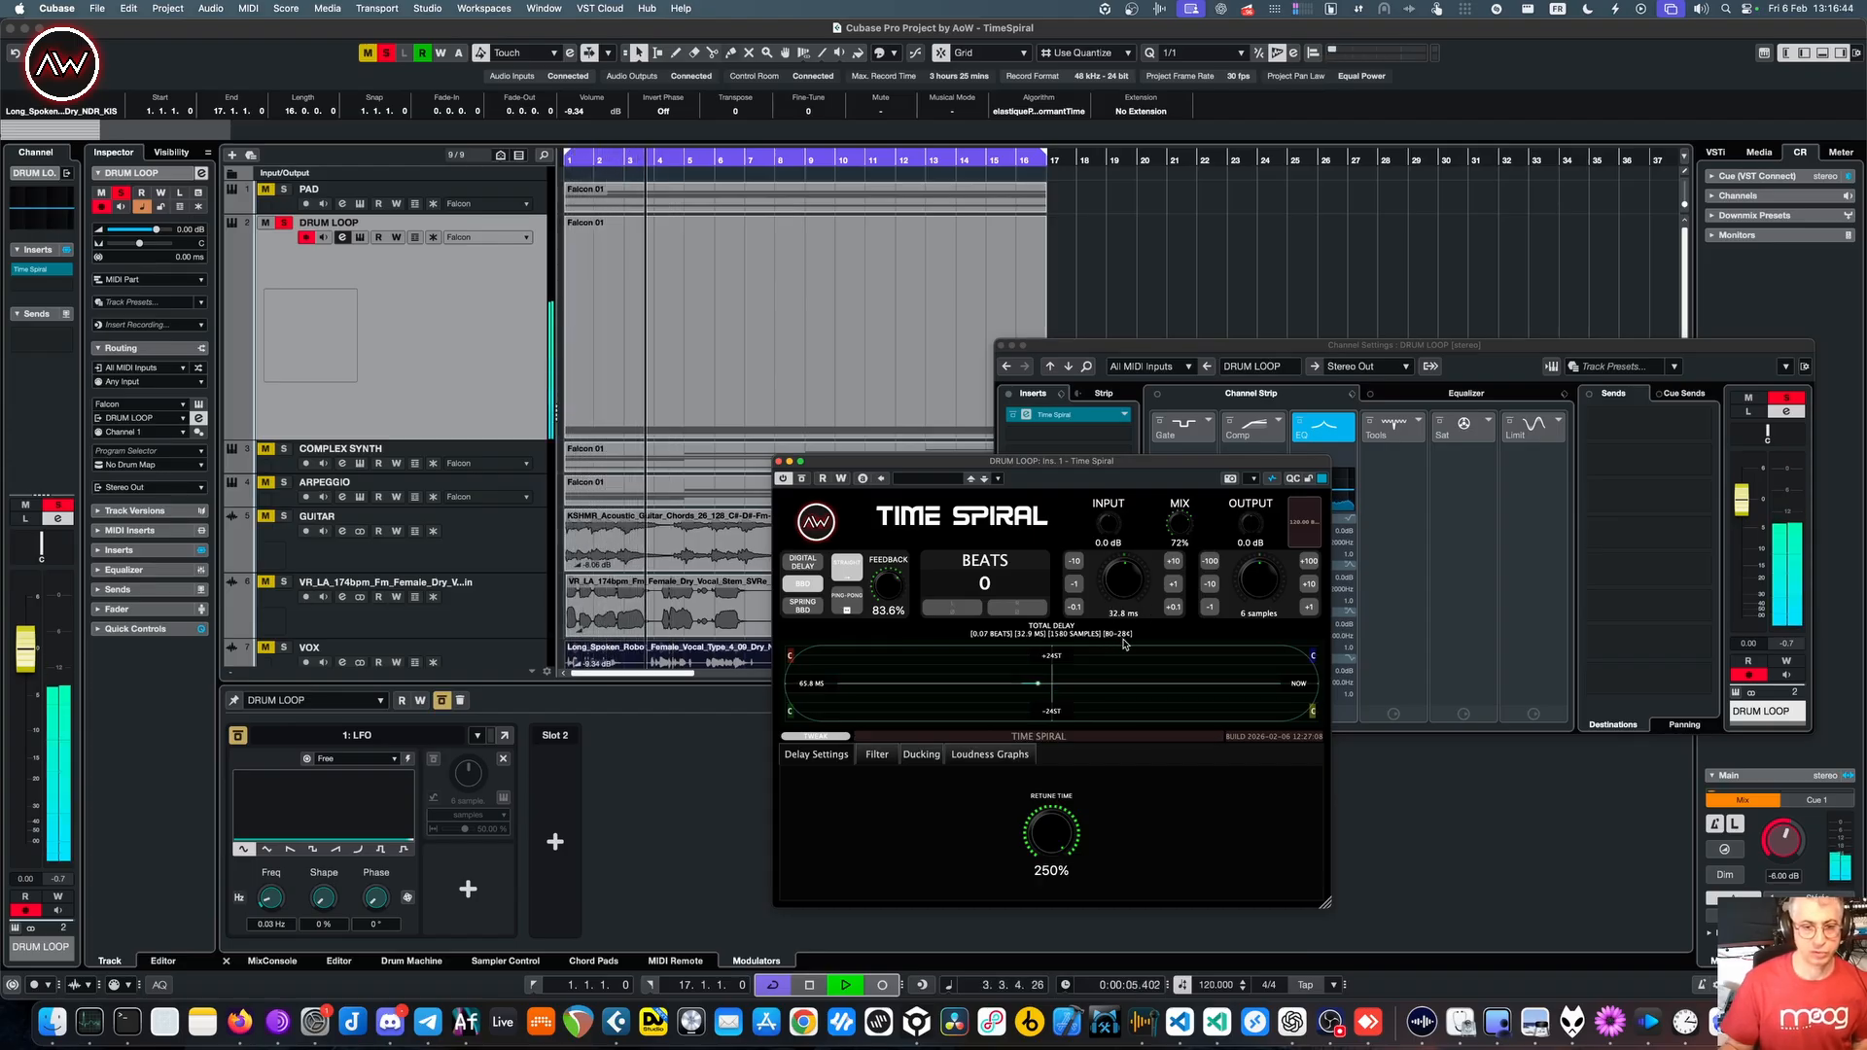
{"action": "left_click", "coordinate": [1071, 562]}
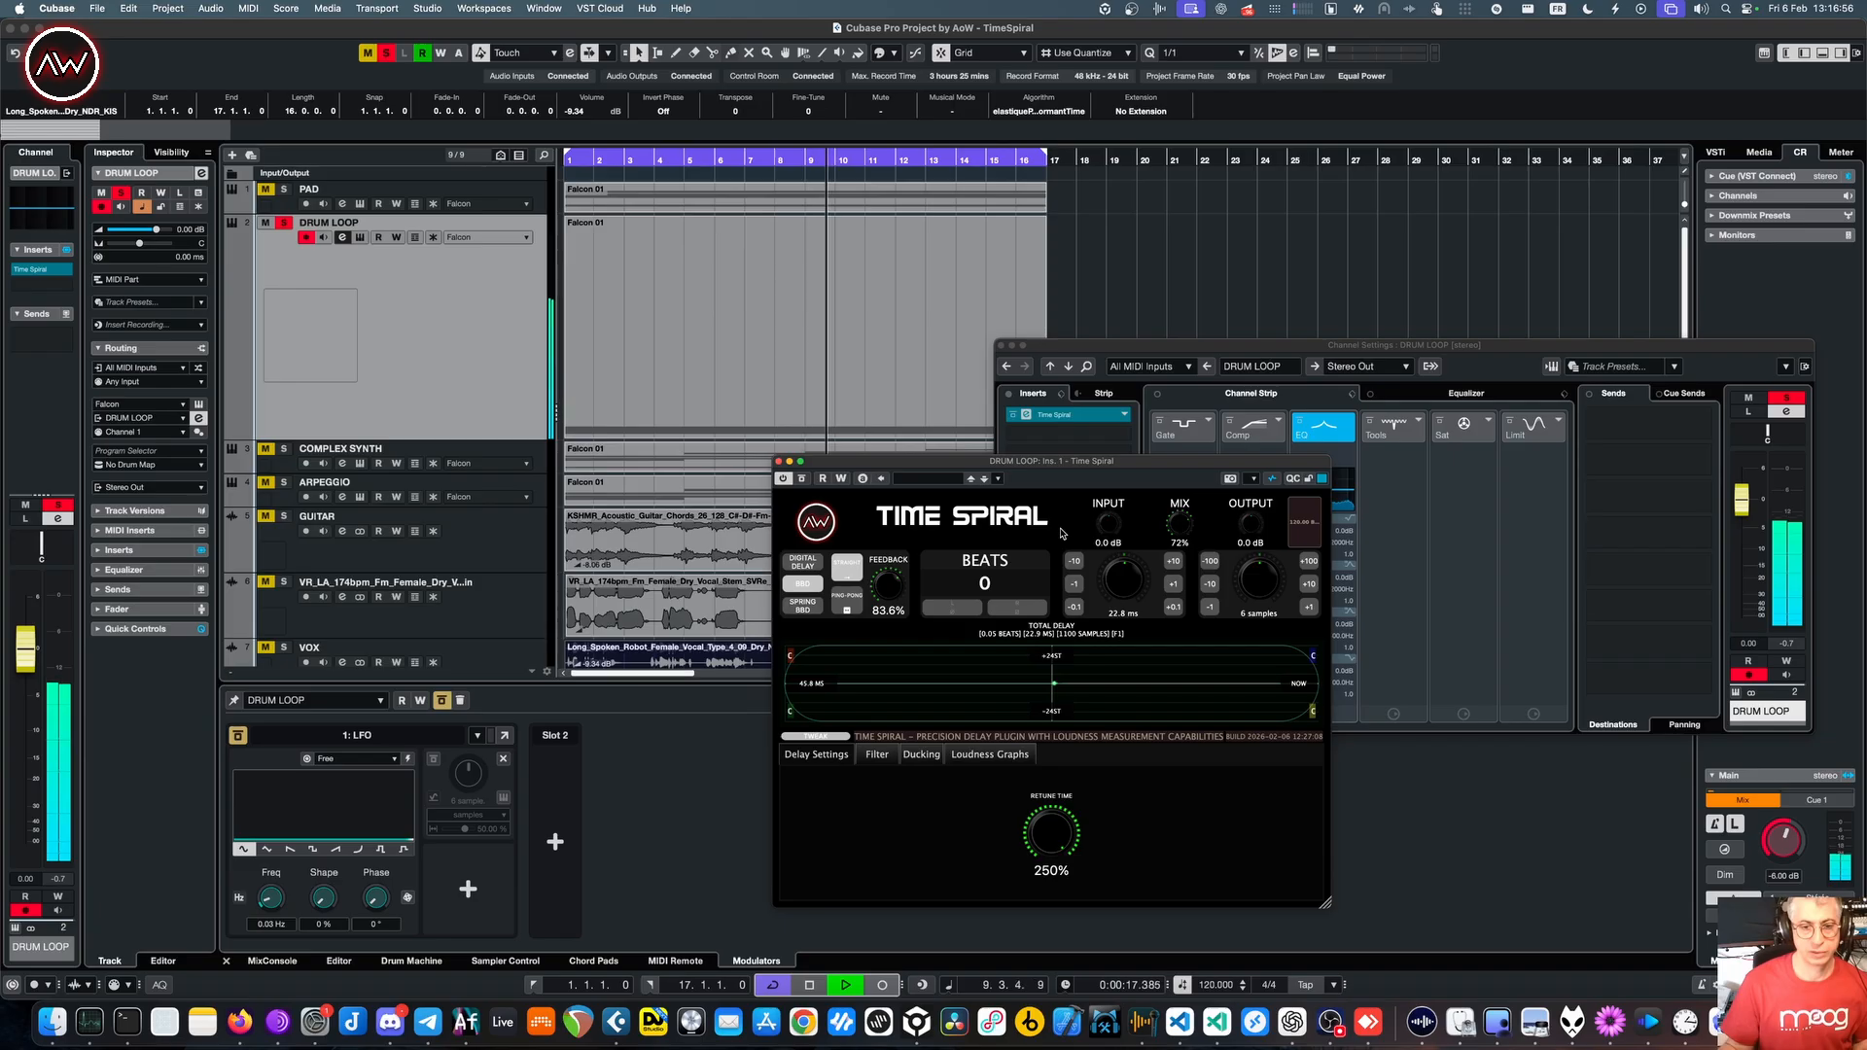
- Nudge the drum loop's sample delay up to 7 samples, down to 4, and settle on 5 samples
{"action": "left_click", "coordinate": [1309, 607]}
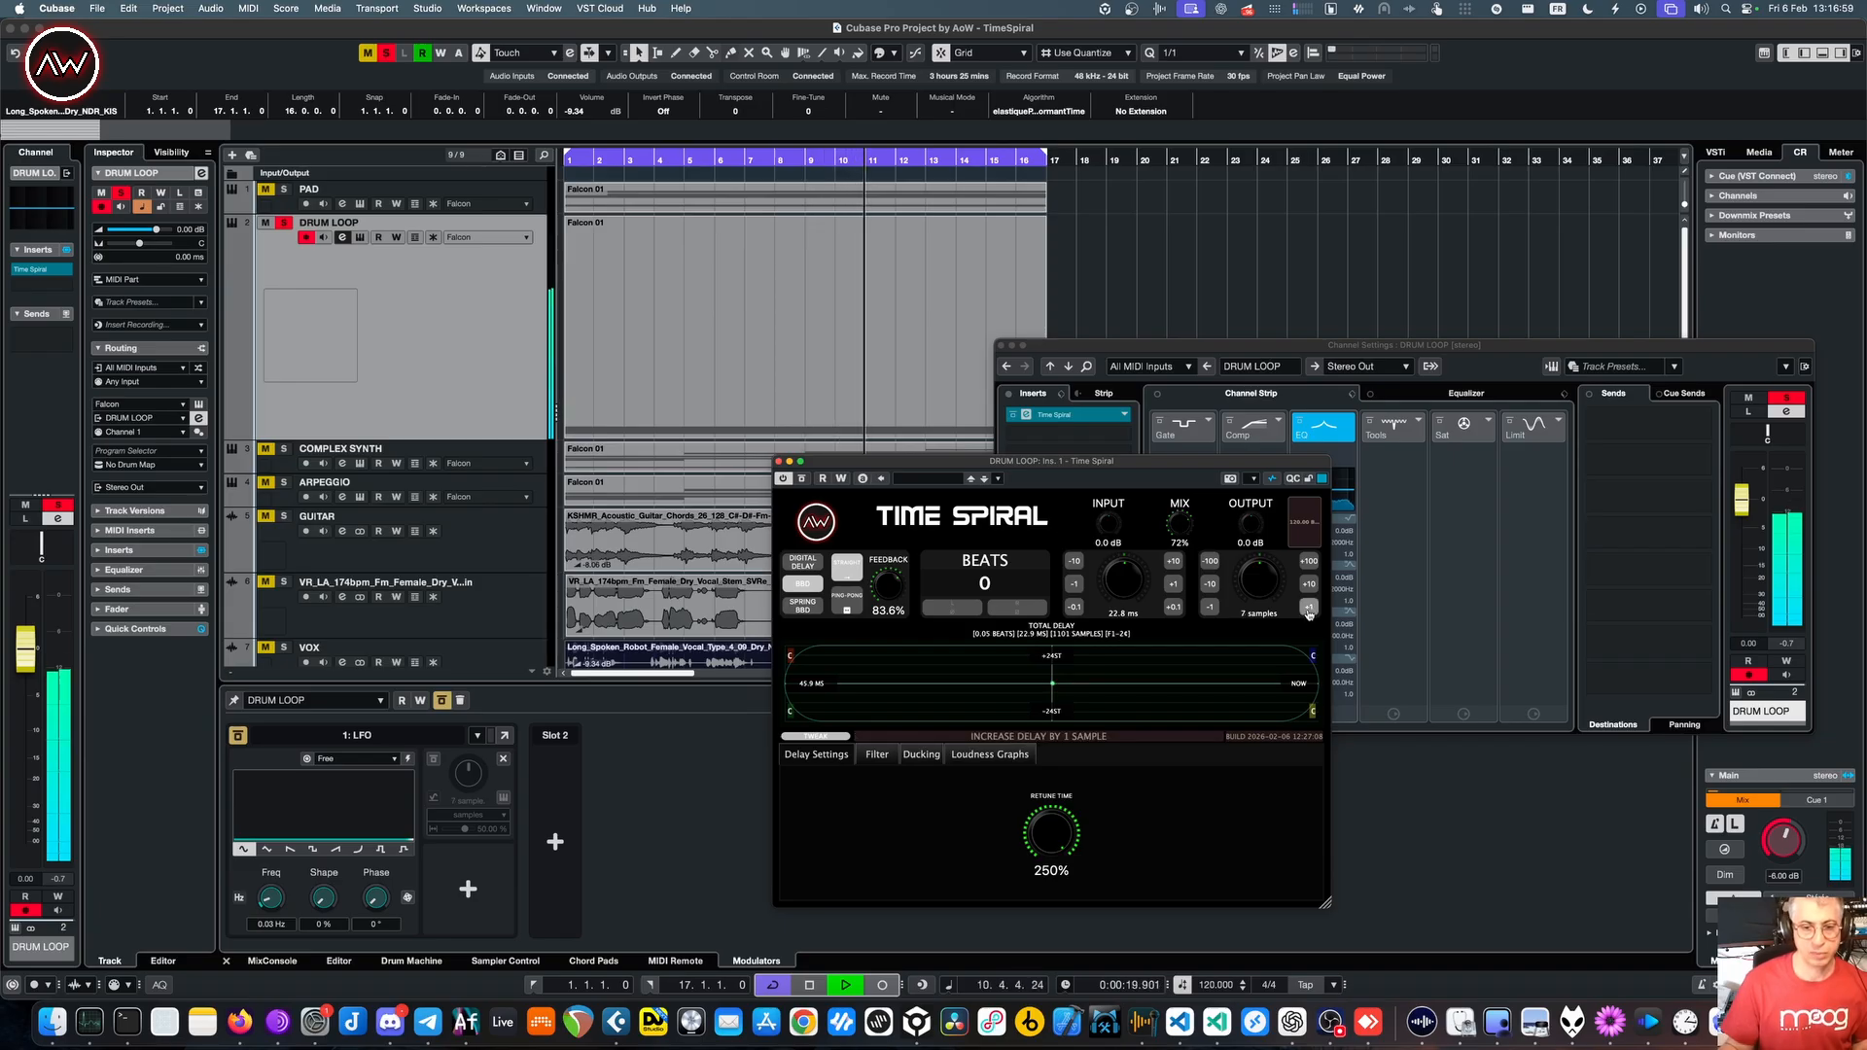
{"action": "left_click", "coordinate": [1211, 608]}
{"action": "left_click", "coordinate": [1211, 608]}
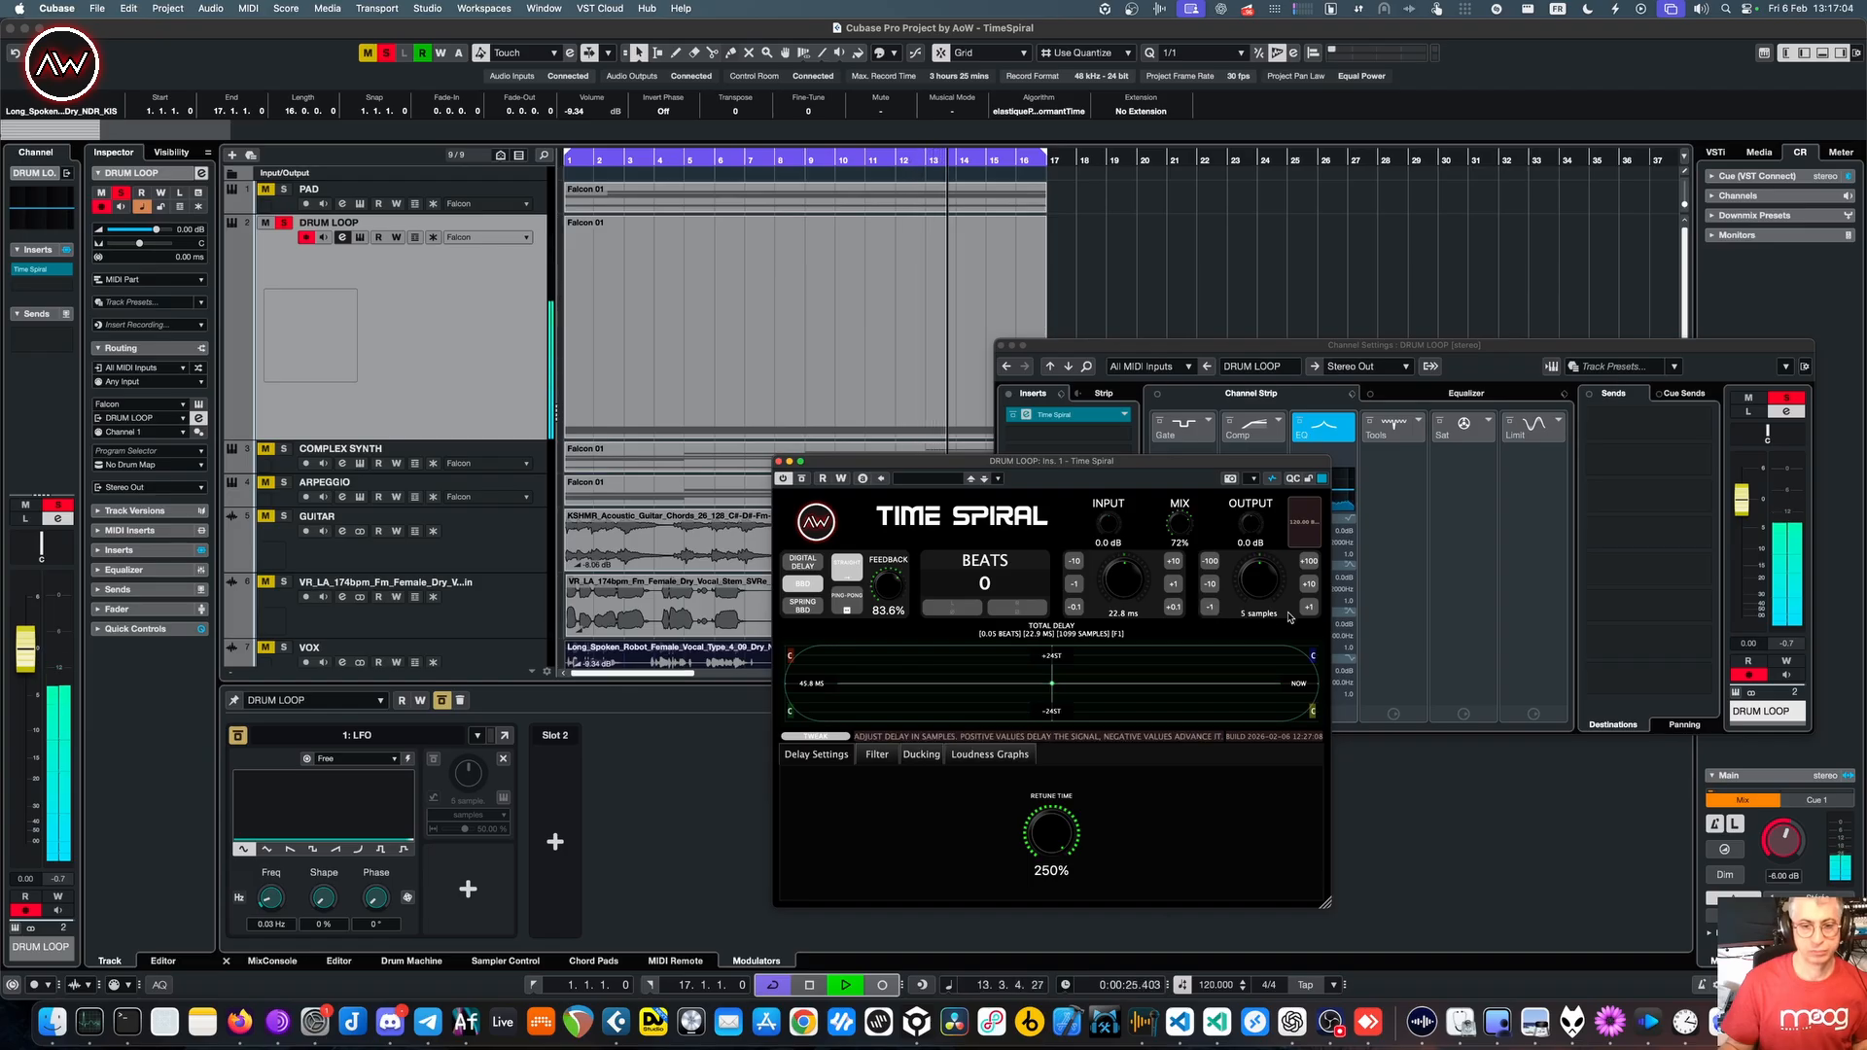
{"action": "left_click", "coordinate": [1209, 609]}
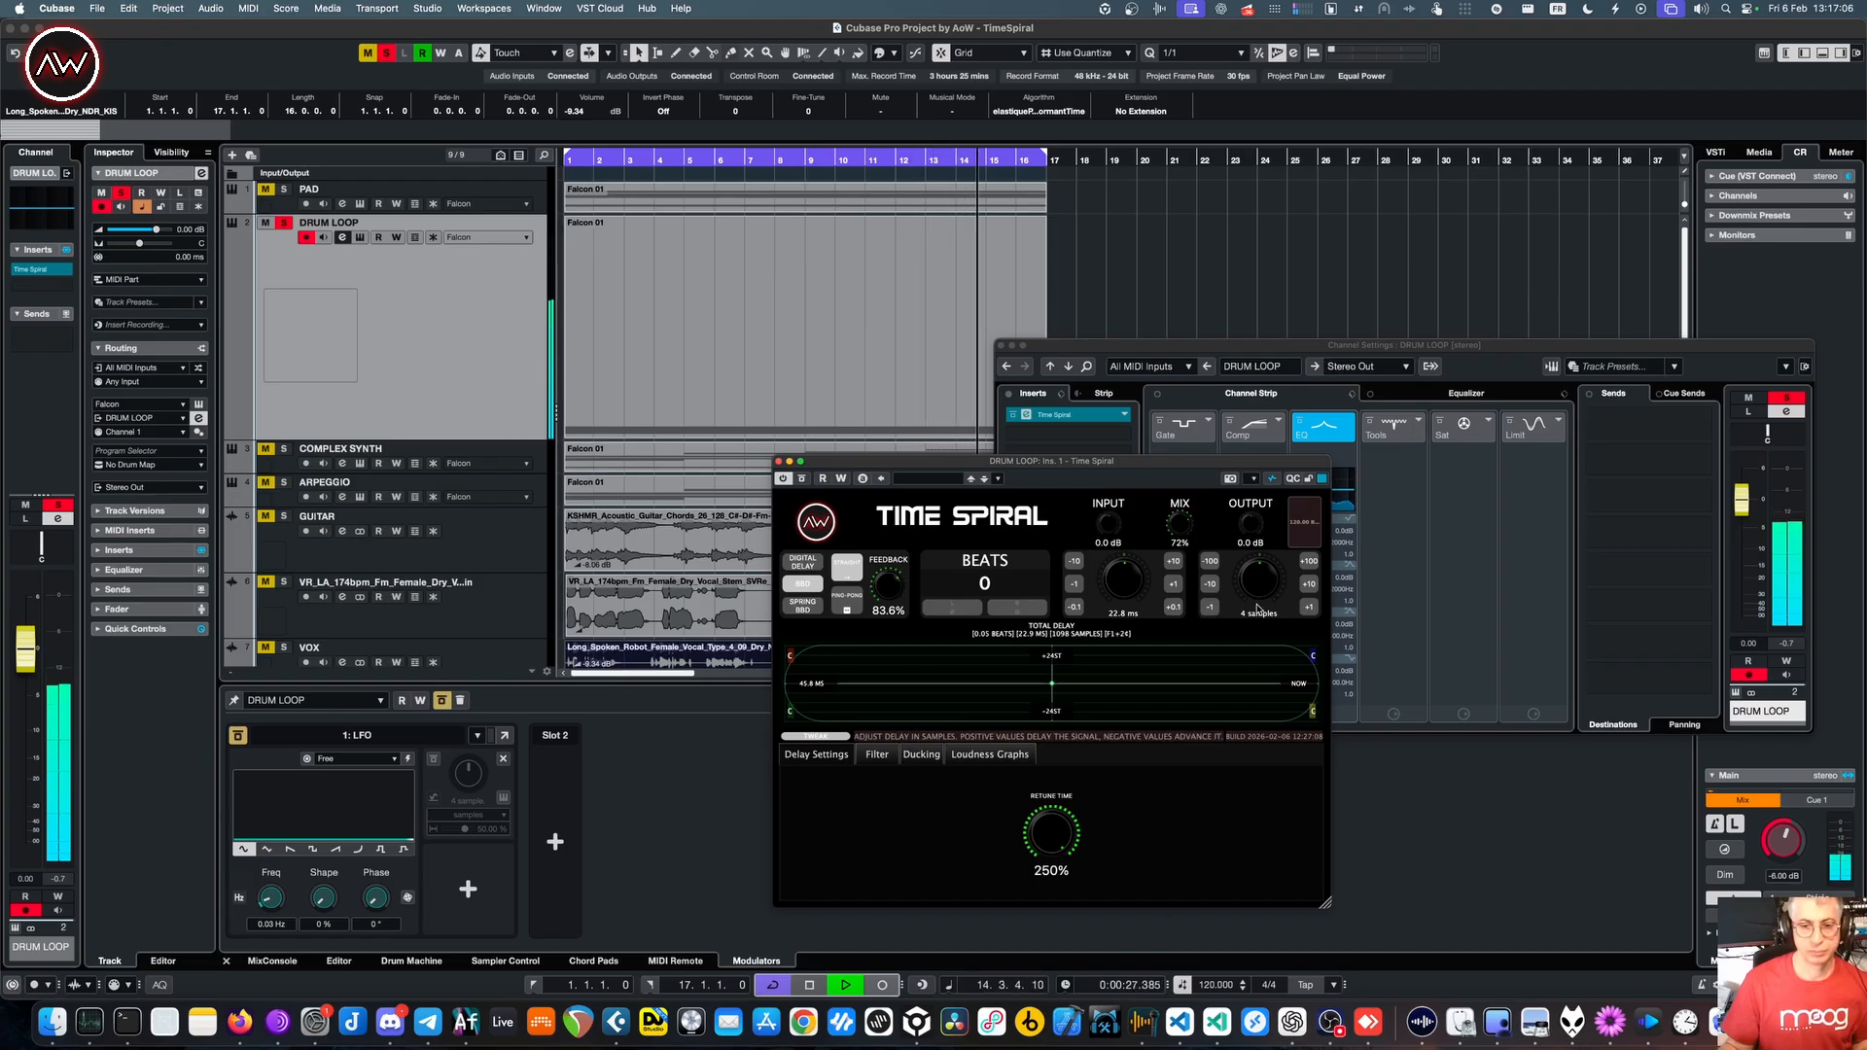
{"action": "left_click", "coordinate": [1309, 607]}
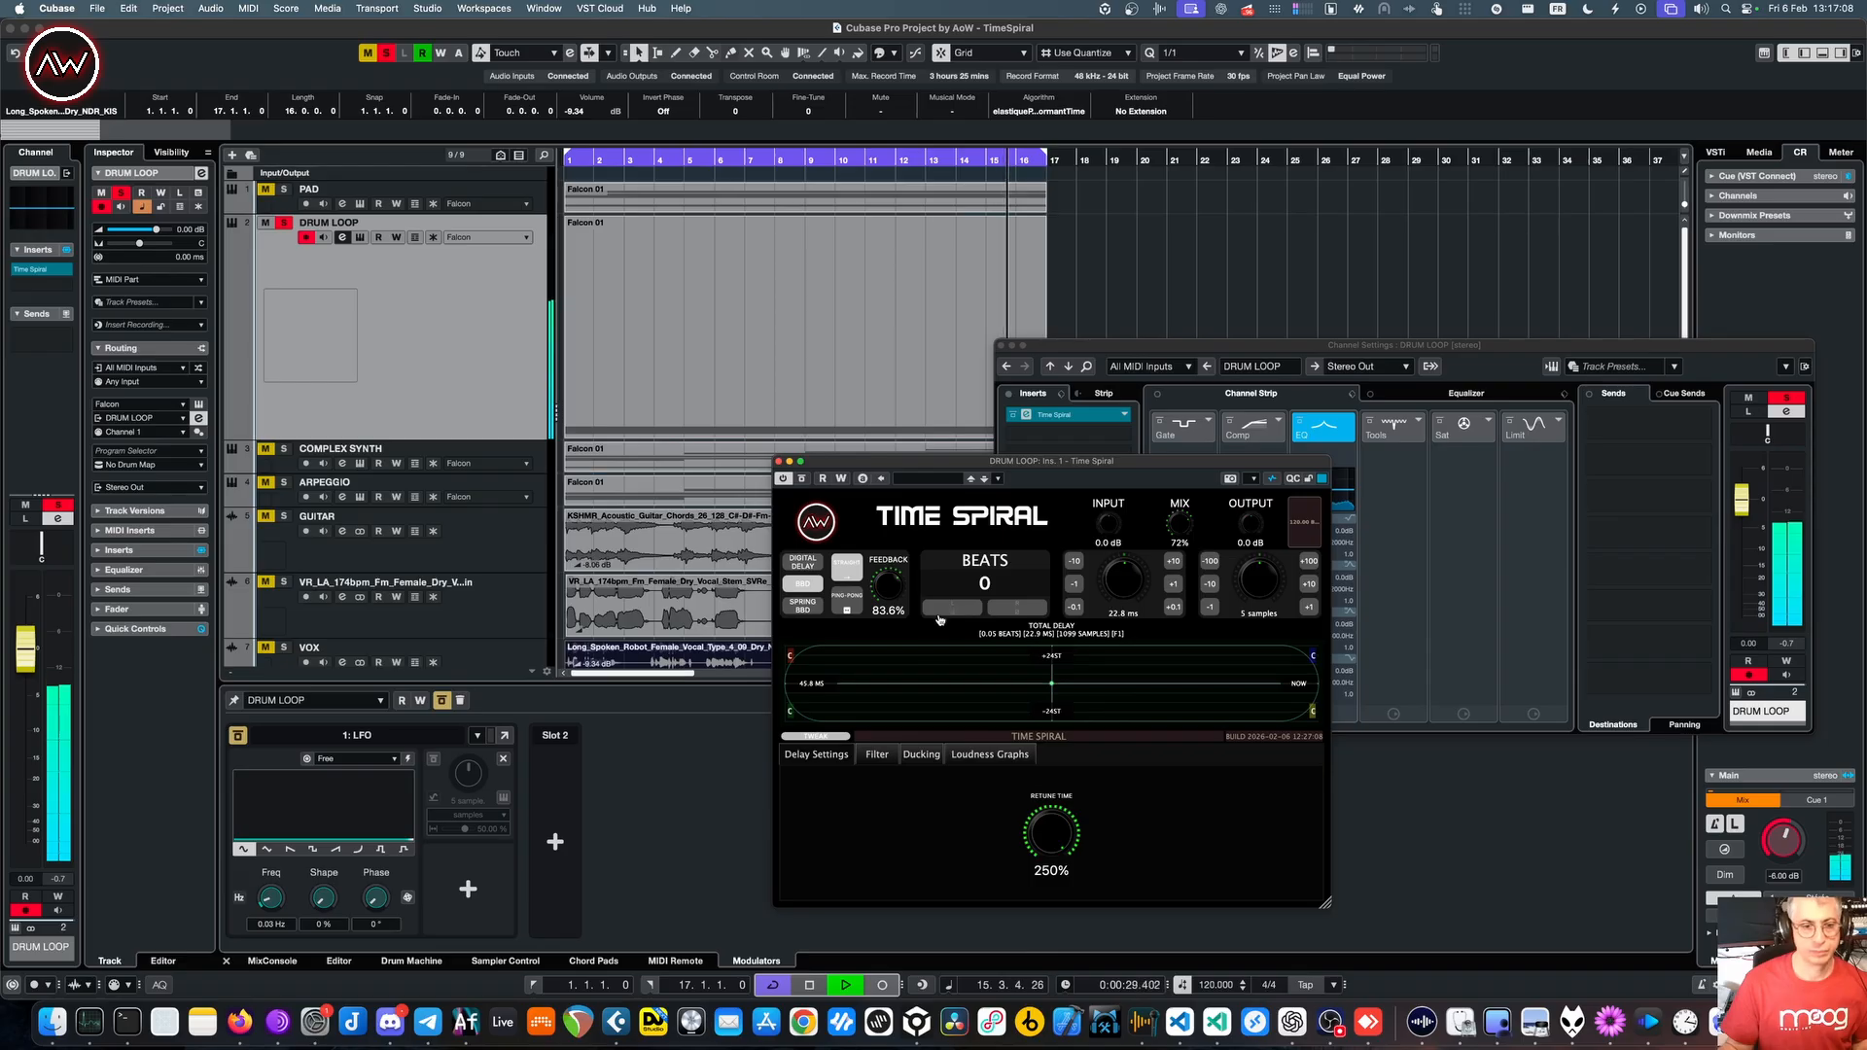
- Lower the drum loop's Feedback to 73.2%, raise the Mix to 100% and bring it back to 76%
{"action": "left_click_drag", "start_coordinate": [901, 590], "coordinate": [902, 598]}
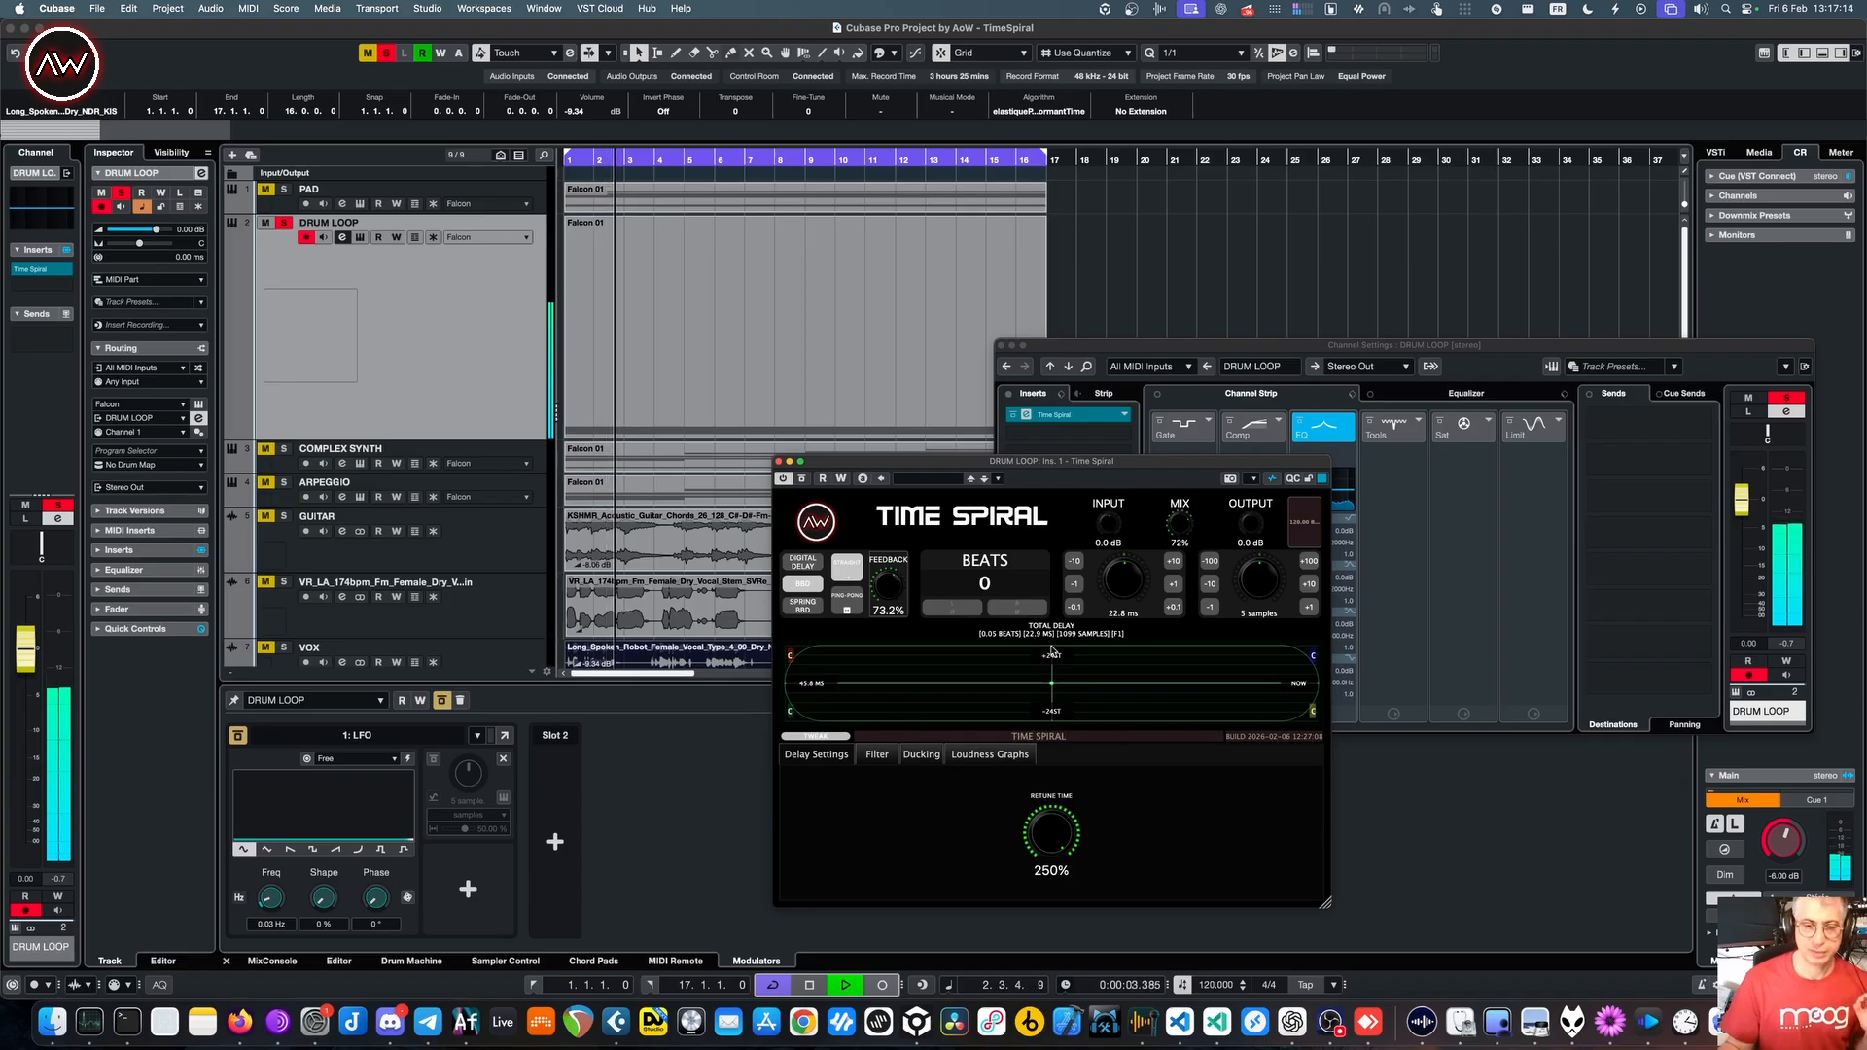
{"action": "mouse_move", "coordinate": [1180, 525]}
{"action": "left_mouse_down"}
{"action": "mouse_move", "coordinate": [1190, 659]}
{"action": "mouse_move", "coordinate": [1192, 505]}
{"action": "left_mouse_up"}
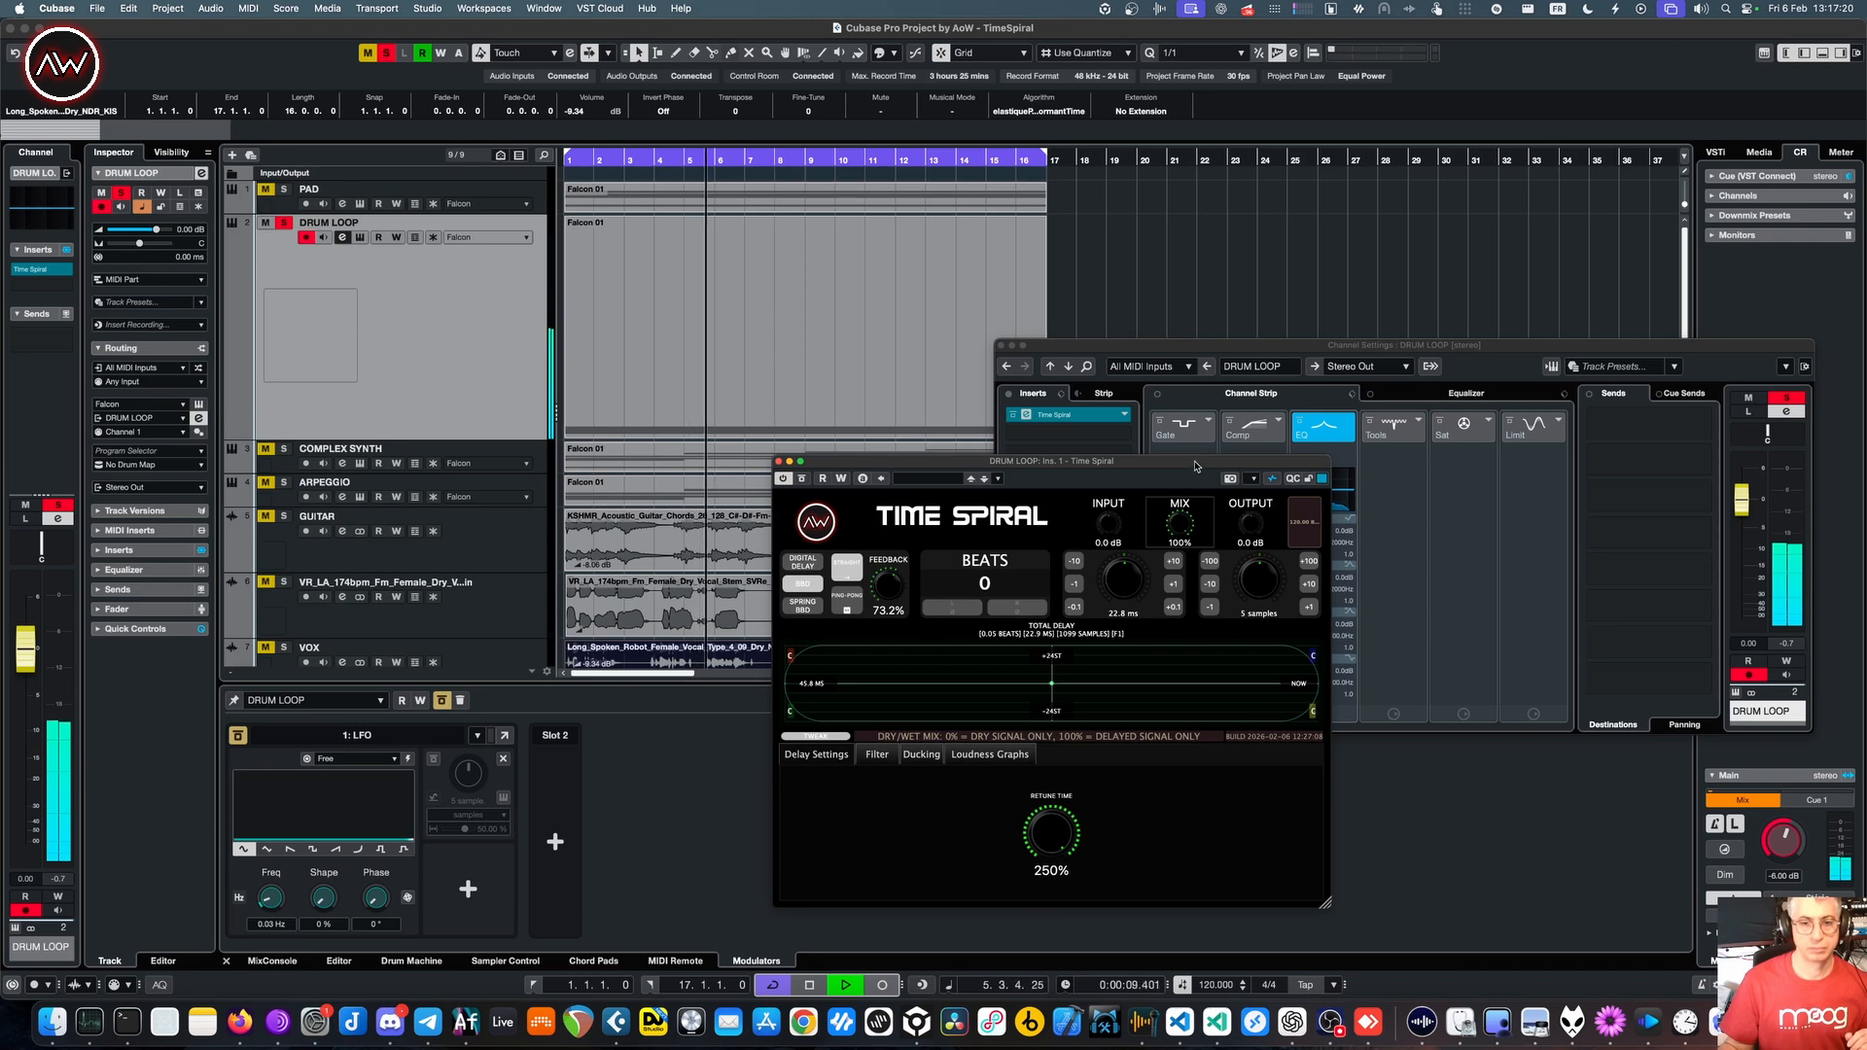
{"action": "left_click_drag", "start_coordinate": [1194, 445], "coordinate": [1197, 519]}
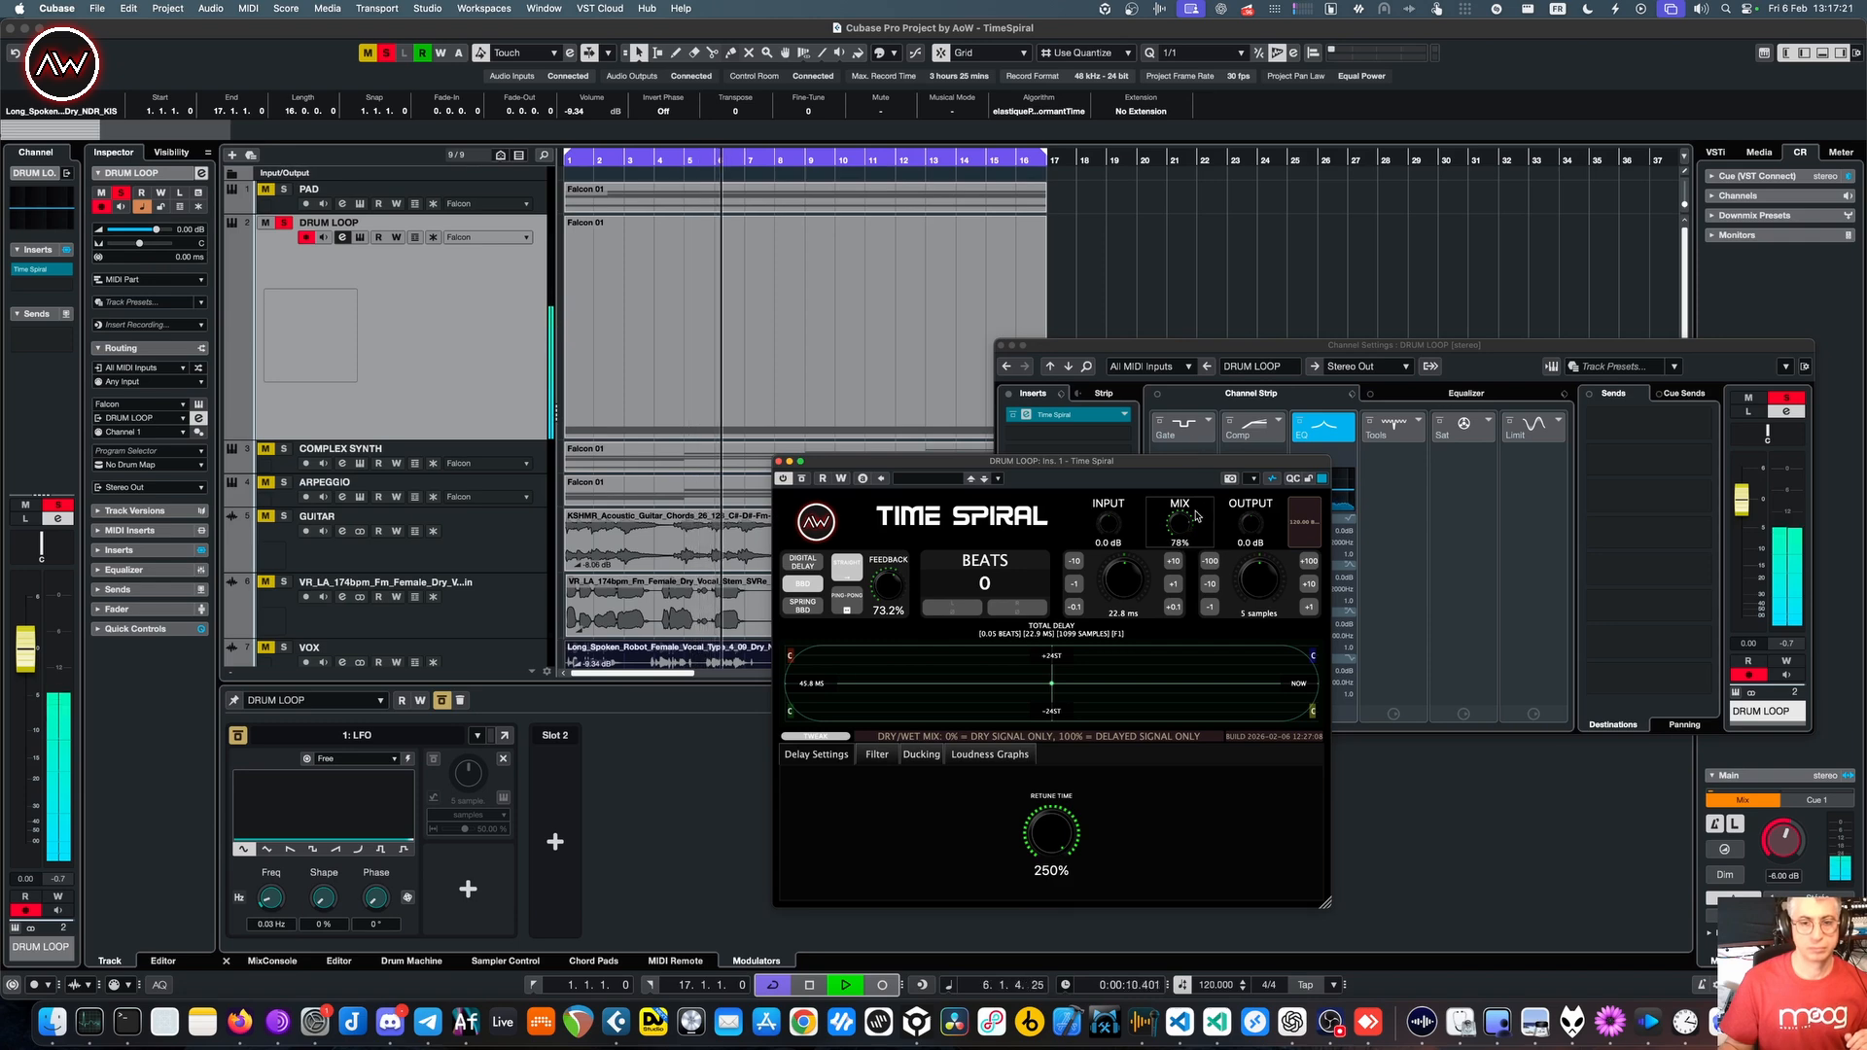
- View the drum loop's filter and ducking settings, then close the plugin window and stop playback
{"action": "left_click", "coordinate": [878, 755]}
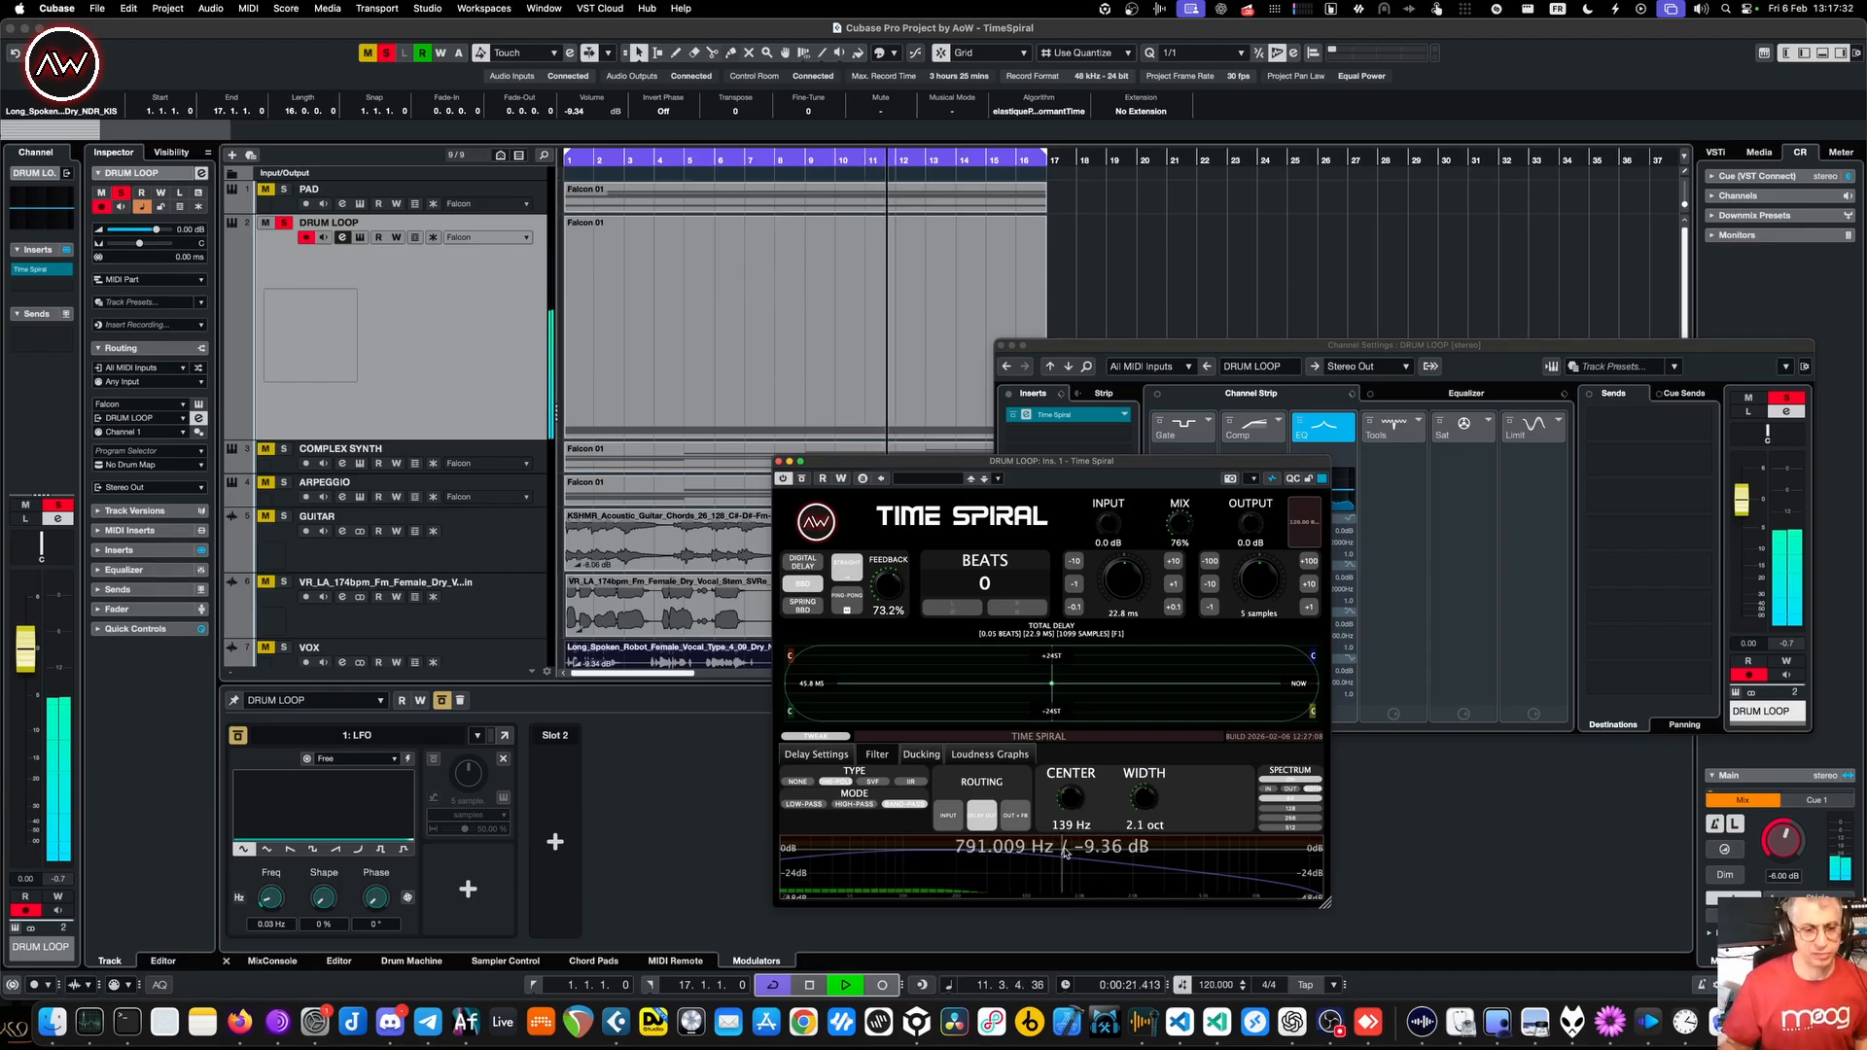
{"action": "left_click", "coordinate": [992, 756]}
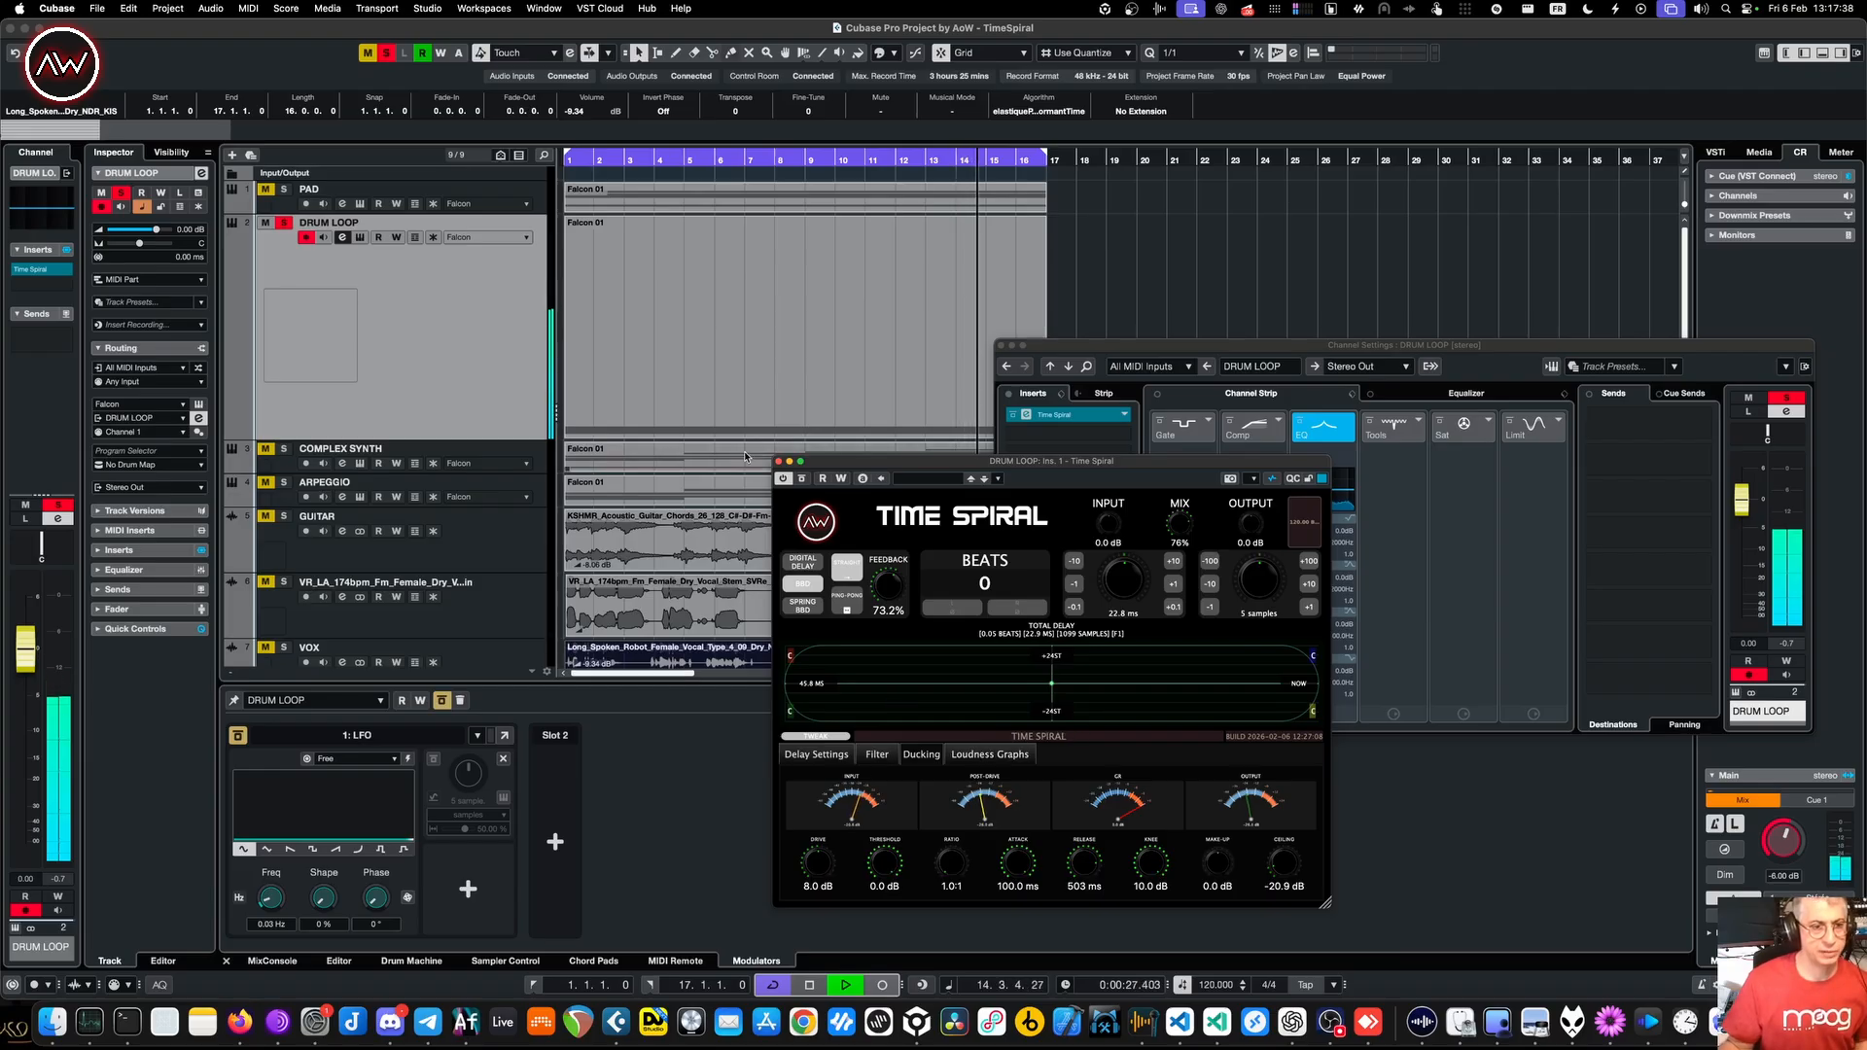
{"action": "left_click", "coordinate": [779, 461]}
{"action": "key", "text": "space"}
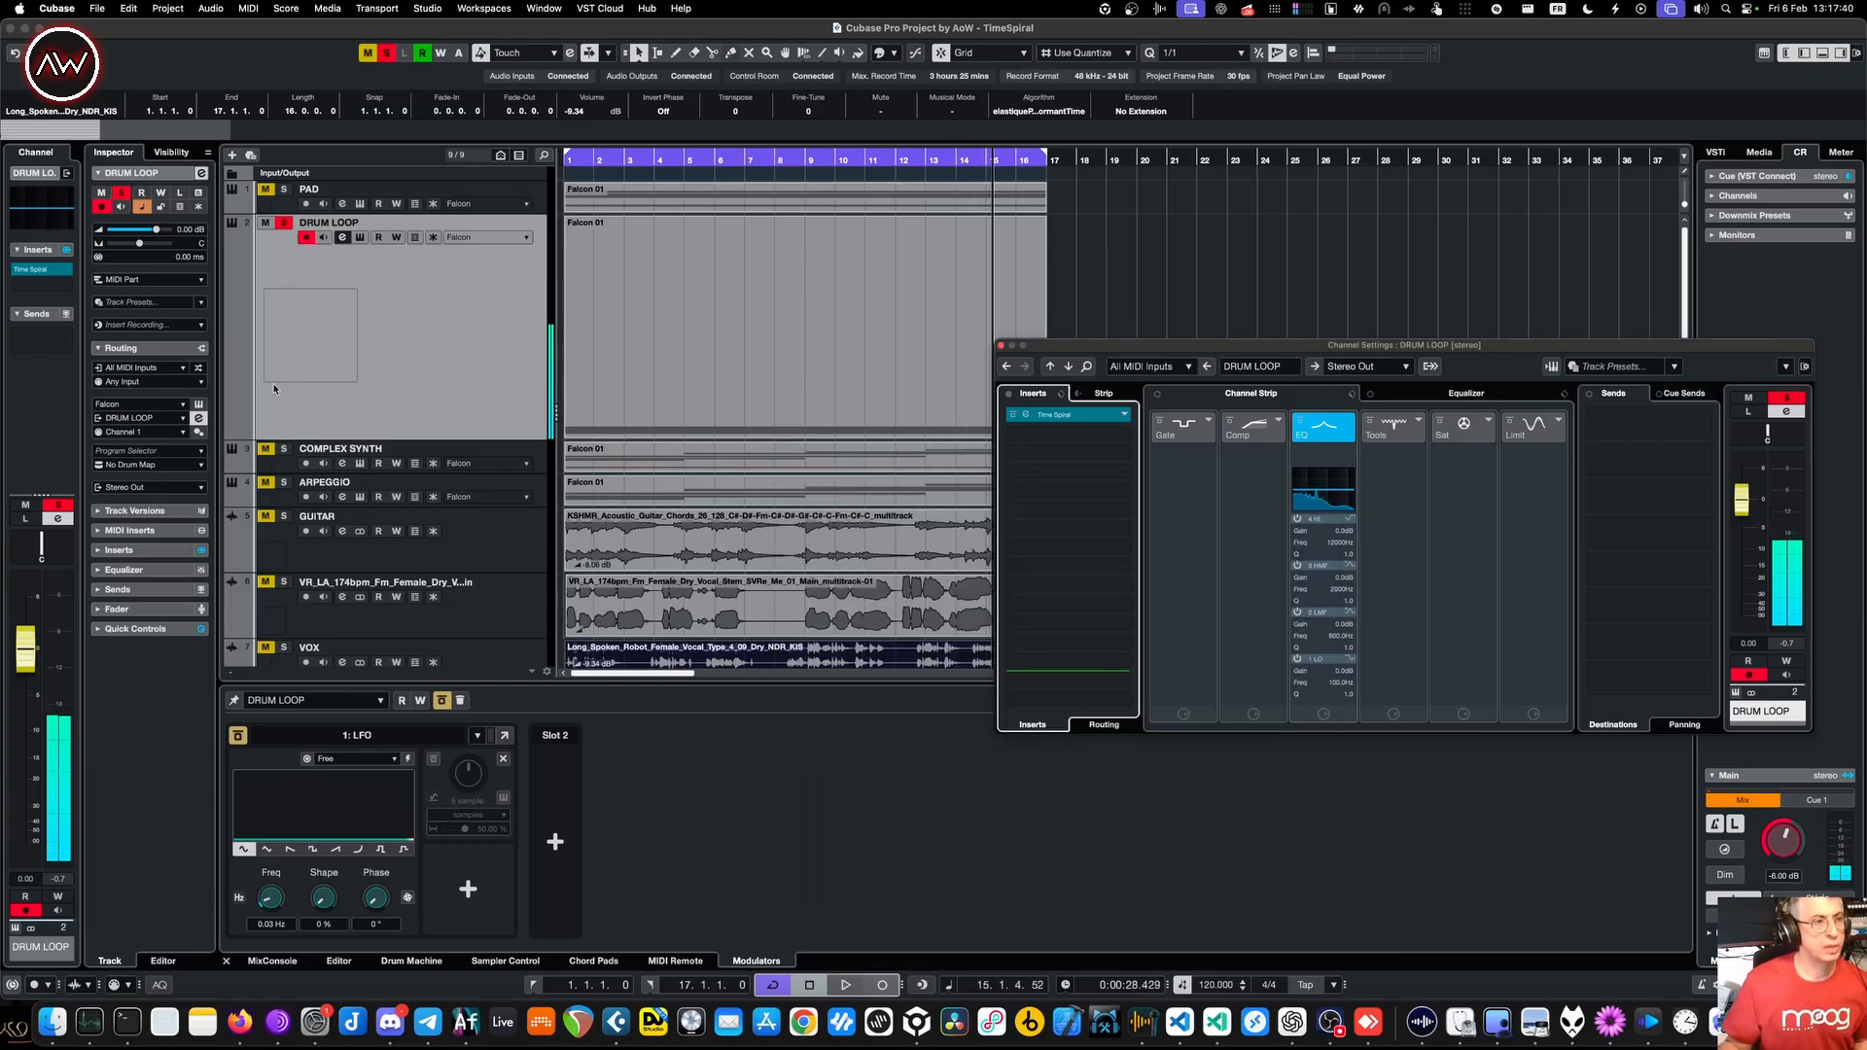
- Select the COMPLEX SYNTH track and move the solo from DRUM LOOP to COMPLEX SYNTH
{"action": "left_click", "coordinate": [496, 446]}
{"action": "left_click", "coordinate": [286, 223]}
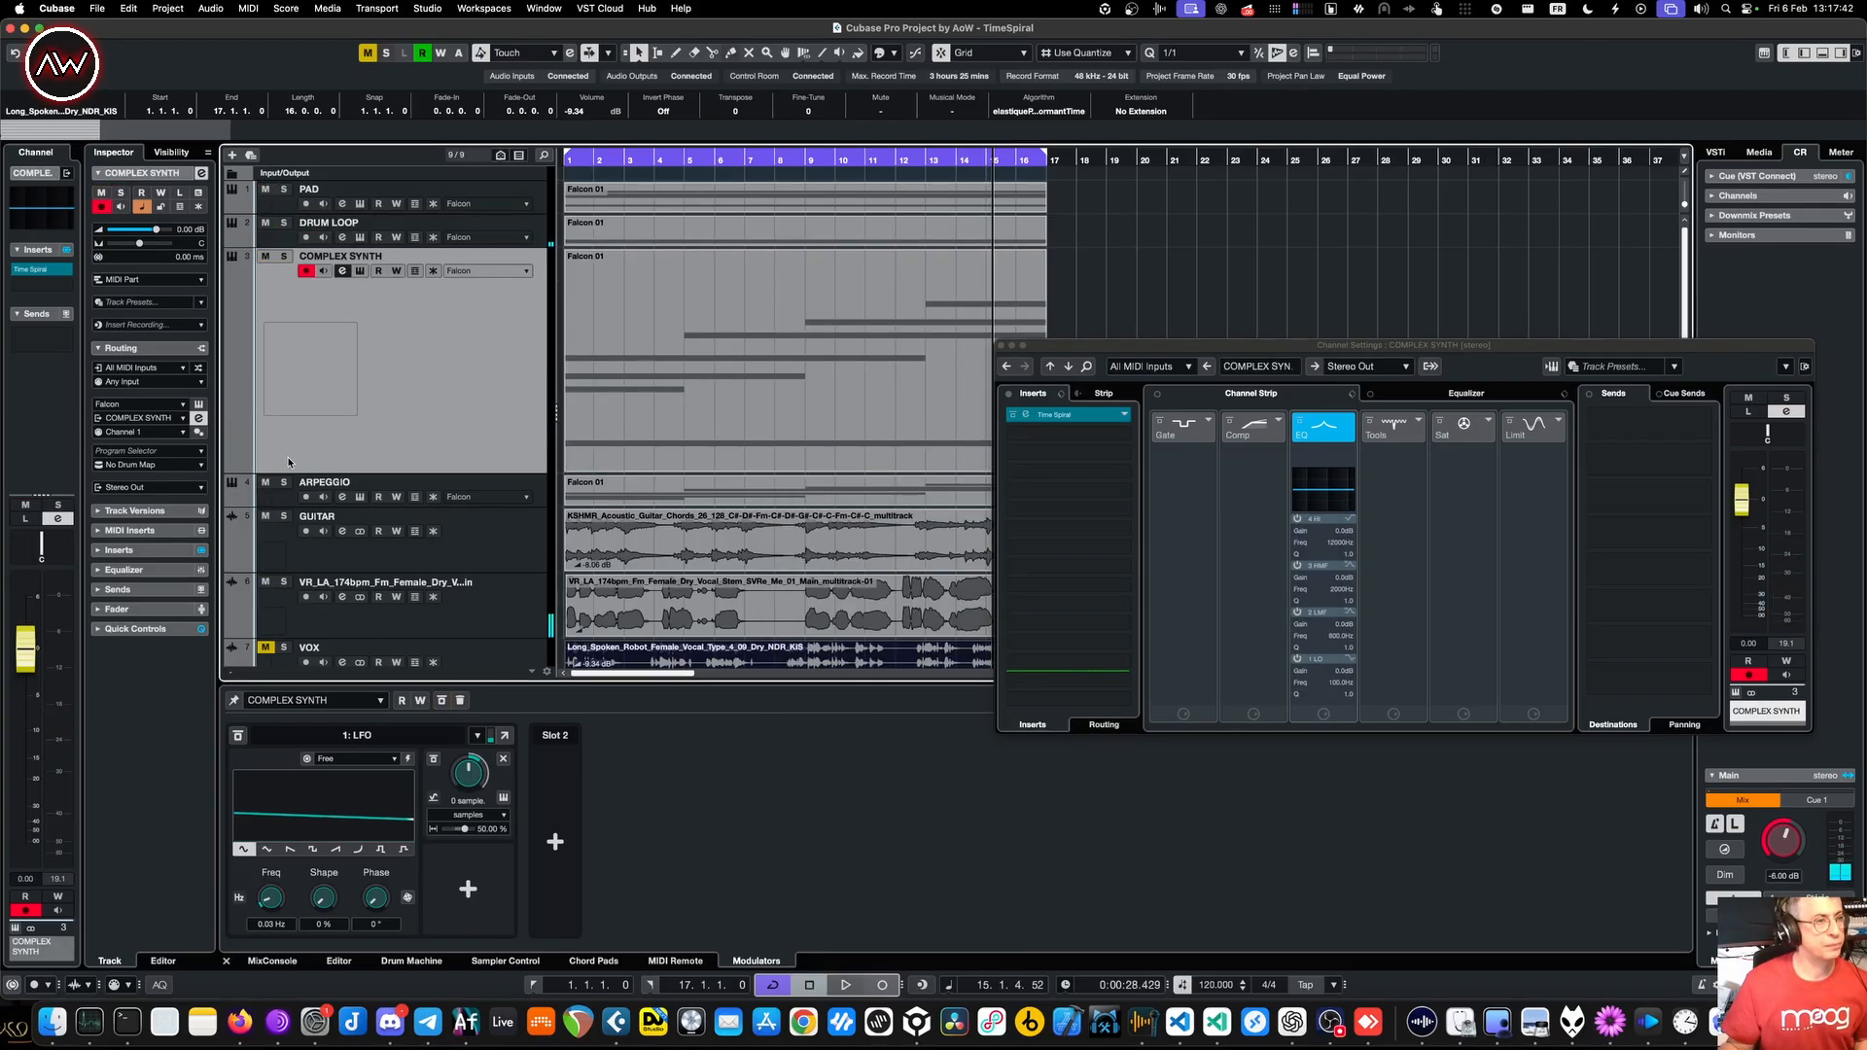
{"action": "left_click", "coordinate": [284, 483]}
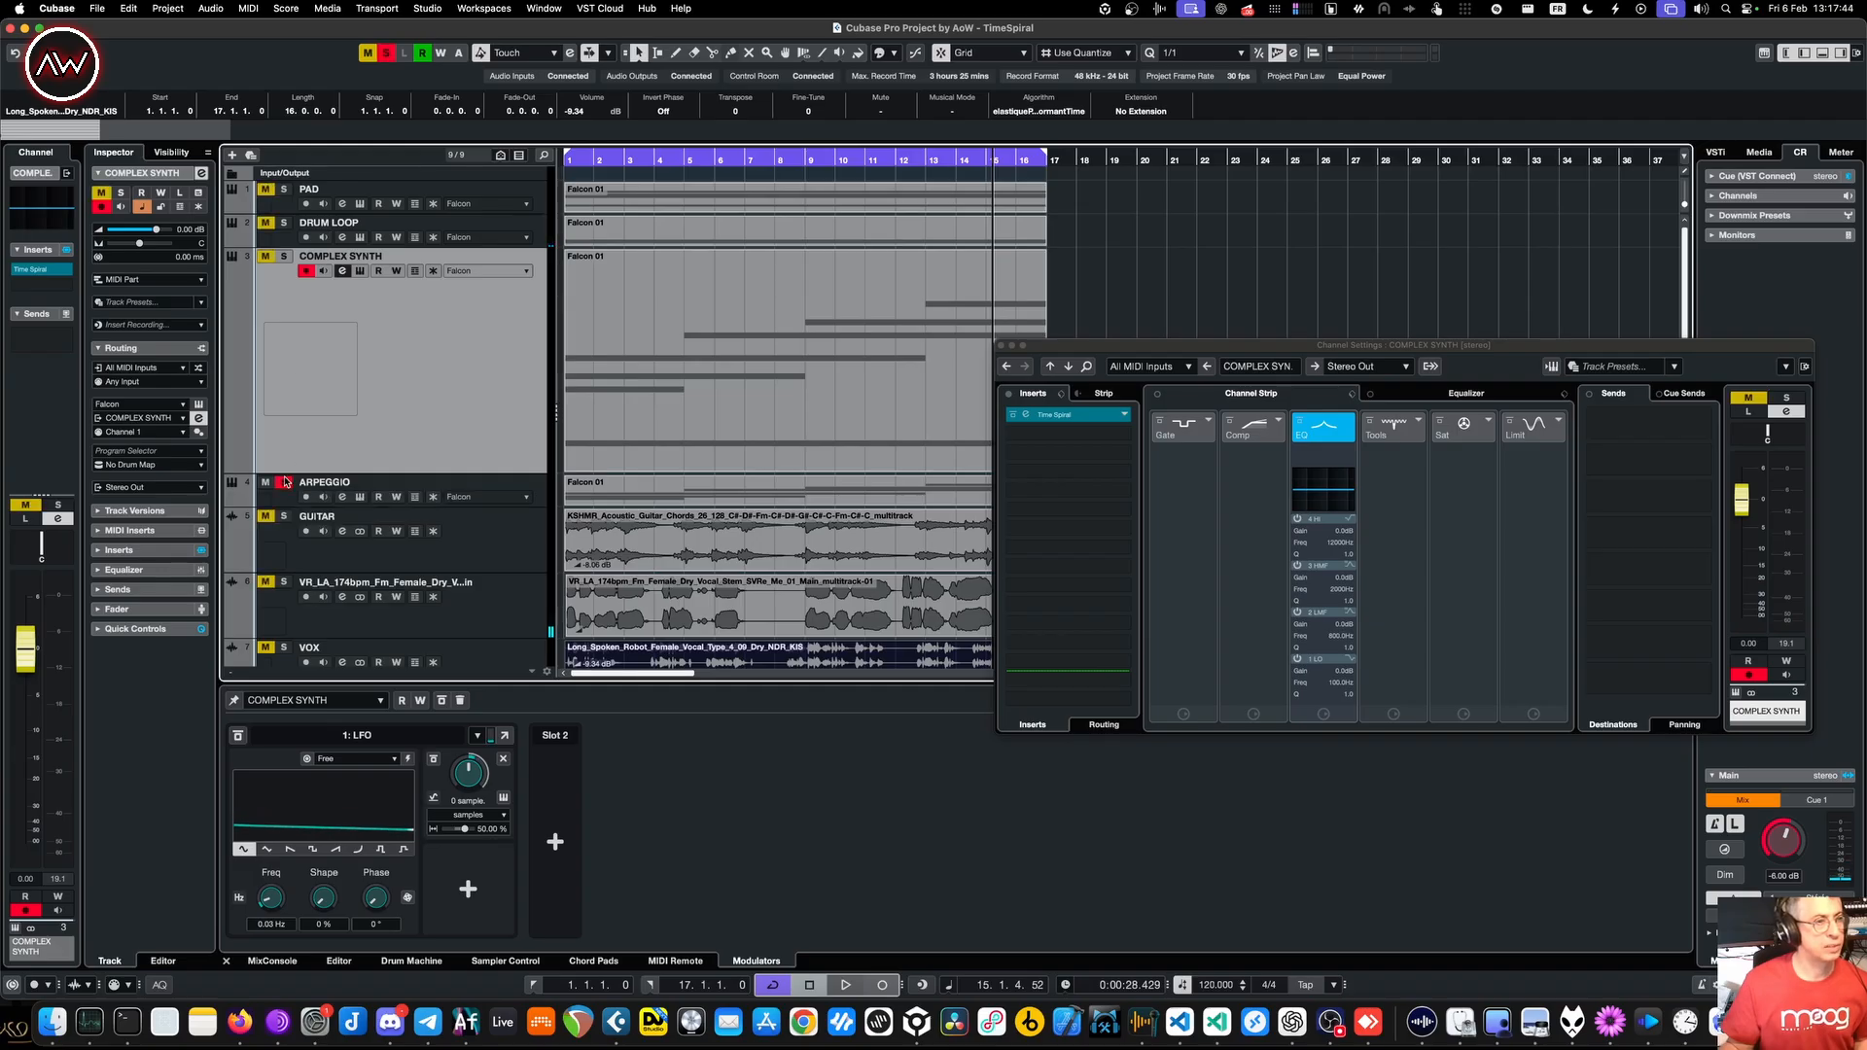
{"action": "left_click", "coordinate": [284, 482]}
{"action": "left_click", "coordinate": [284, 257]}
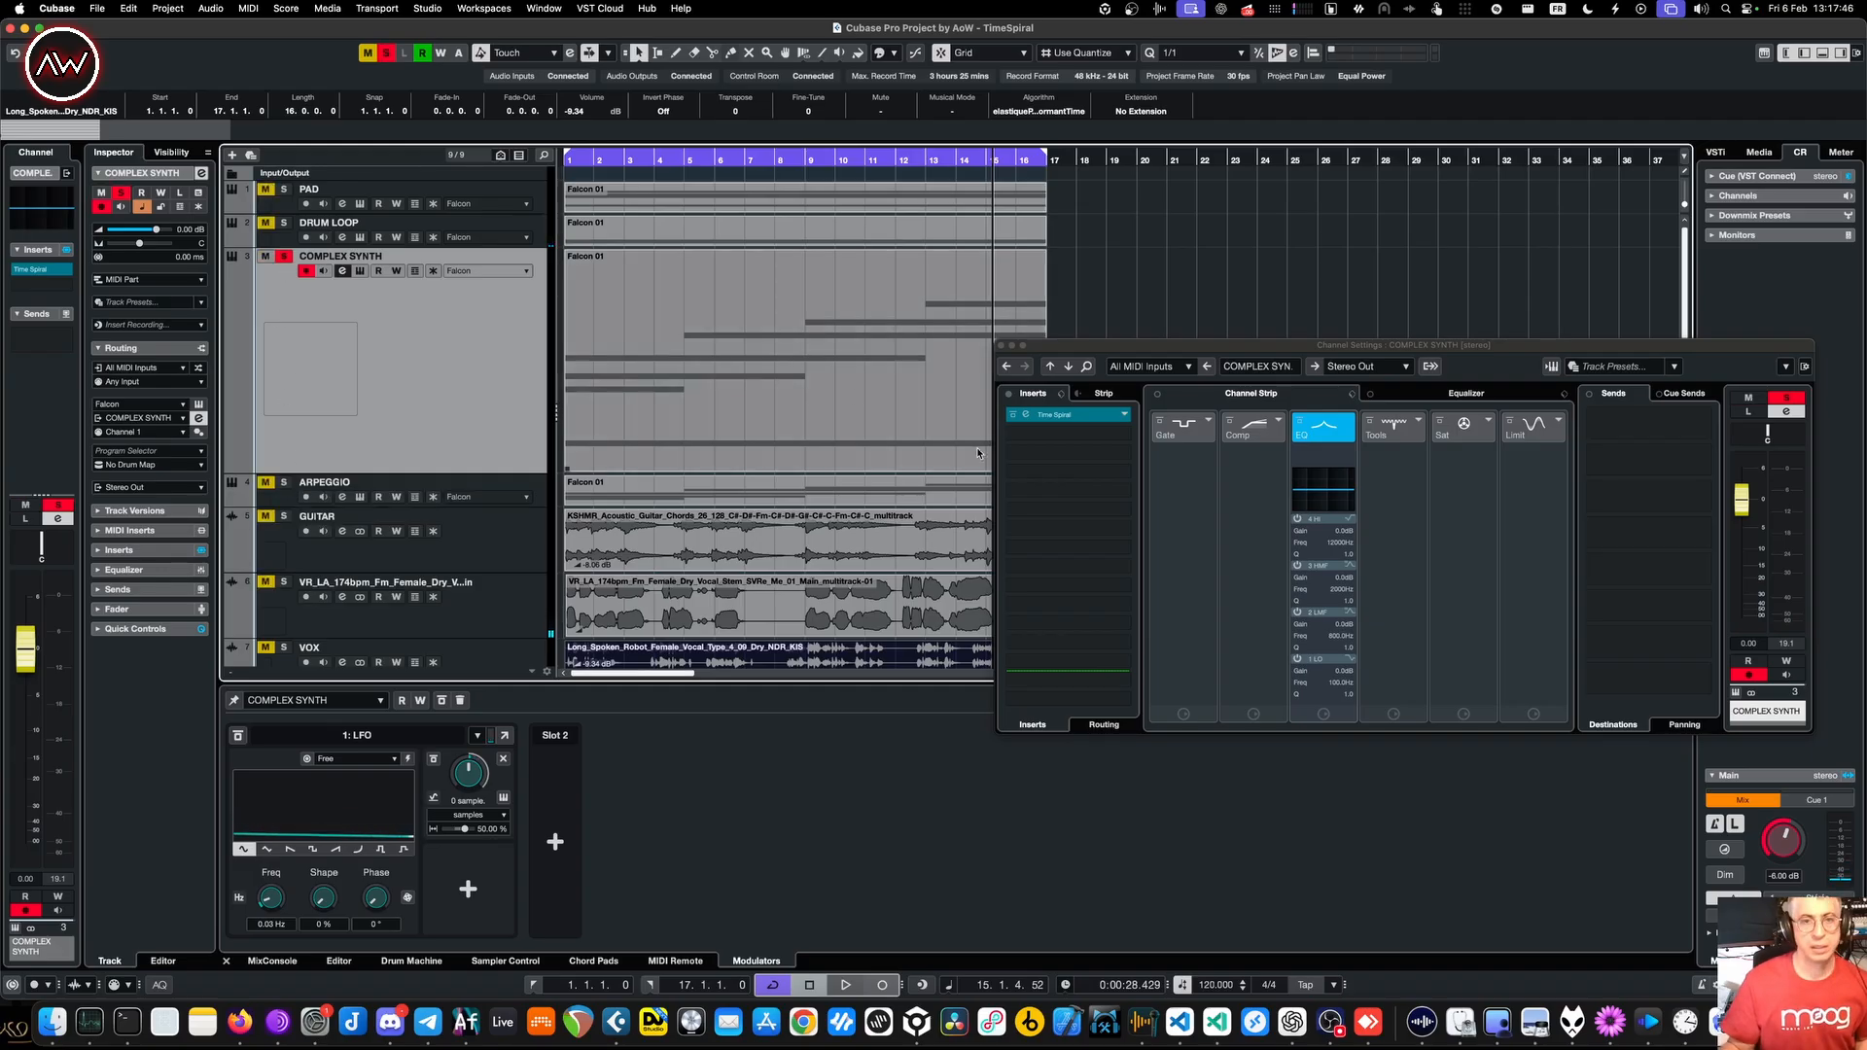
- Play the complex synth with Time Spiral bypassed, open the plugin window, re-enable the effect to compare, and stop playback
{"action": "left_click", "coordinate": [1012, 418]}
{"action": "key", "text": "space"}
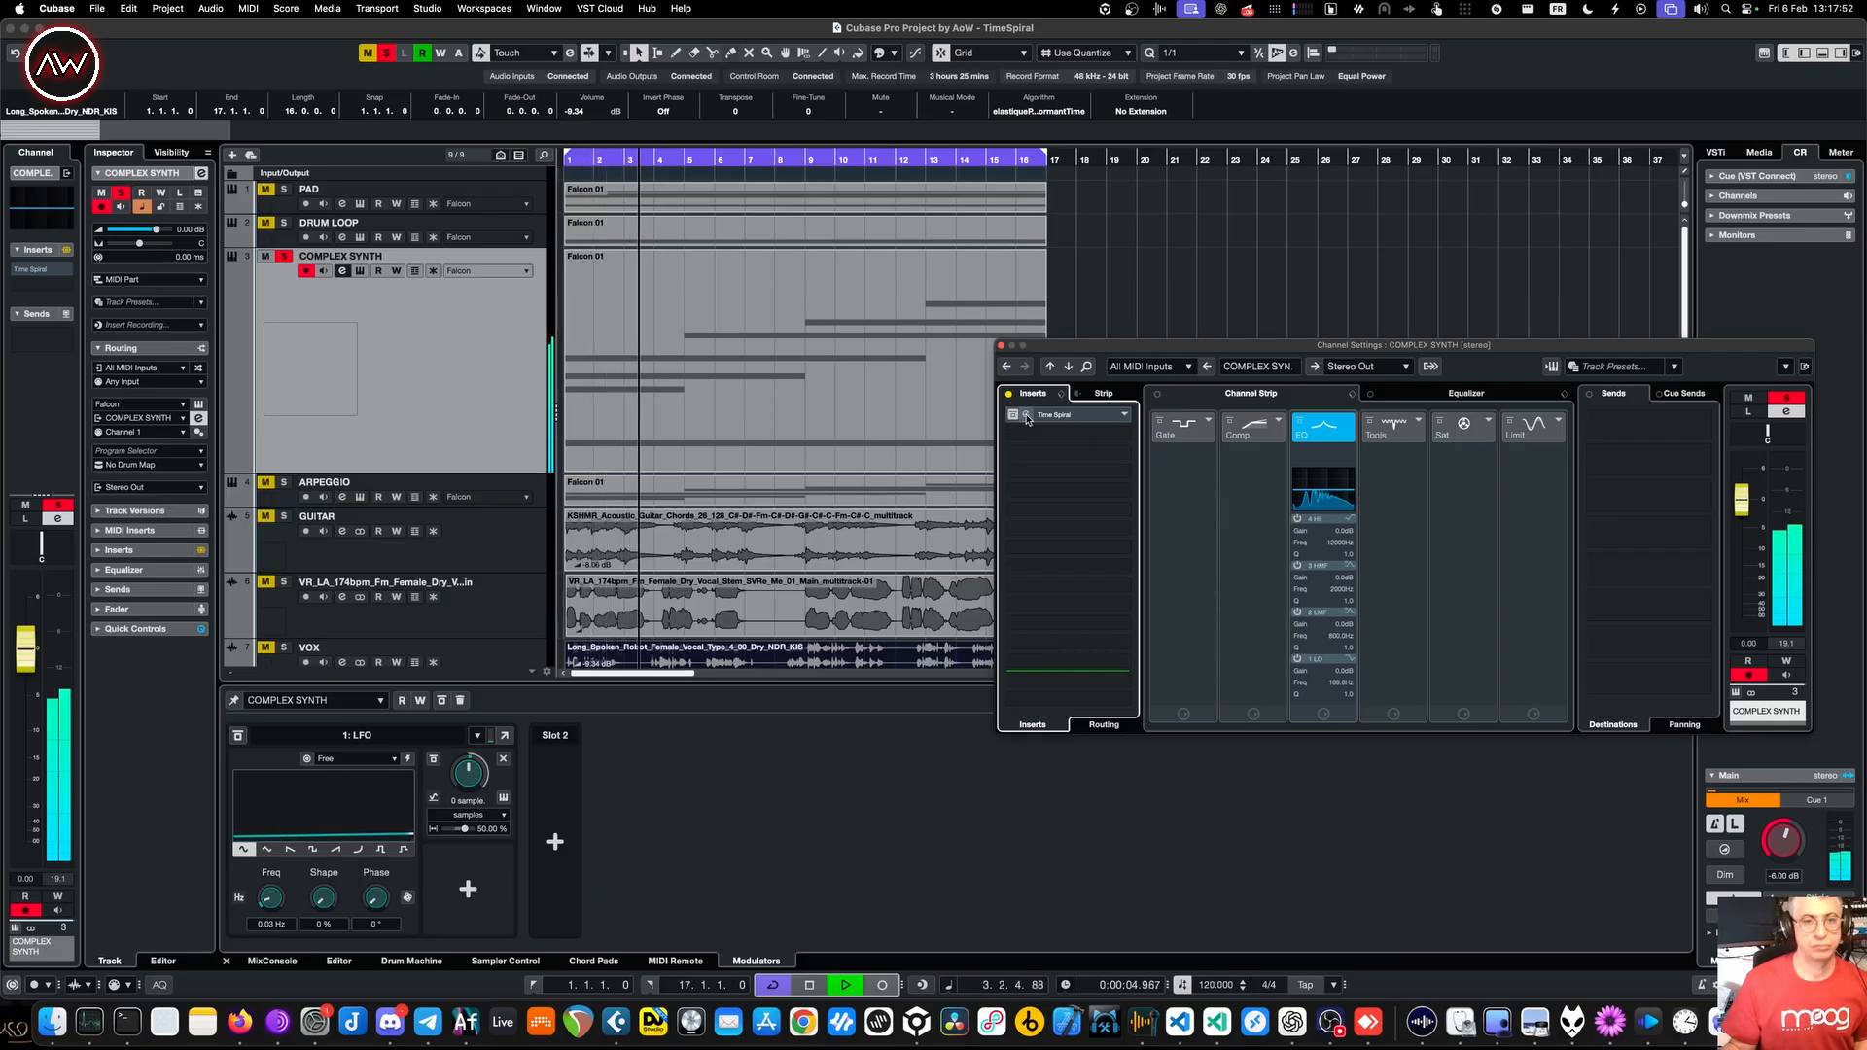
{"action": "left_click", "coordinate": [1027, 420]}
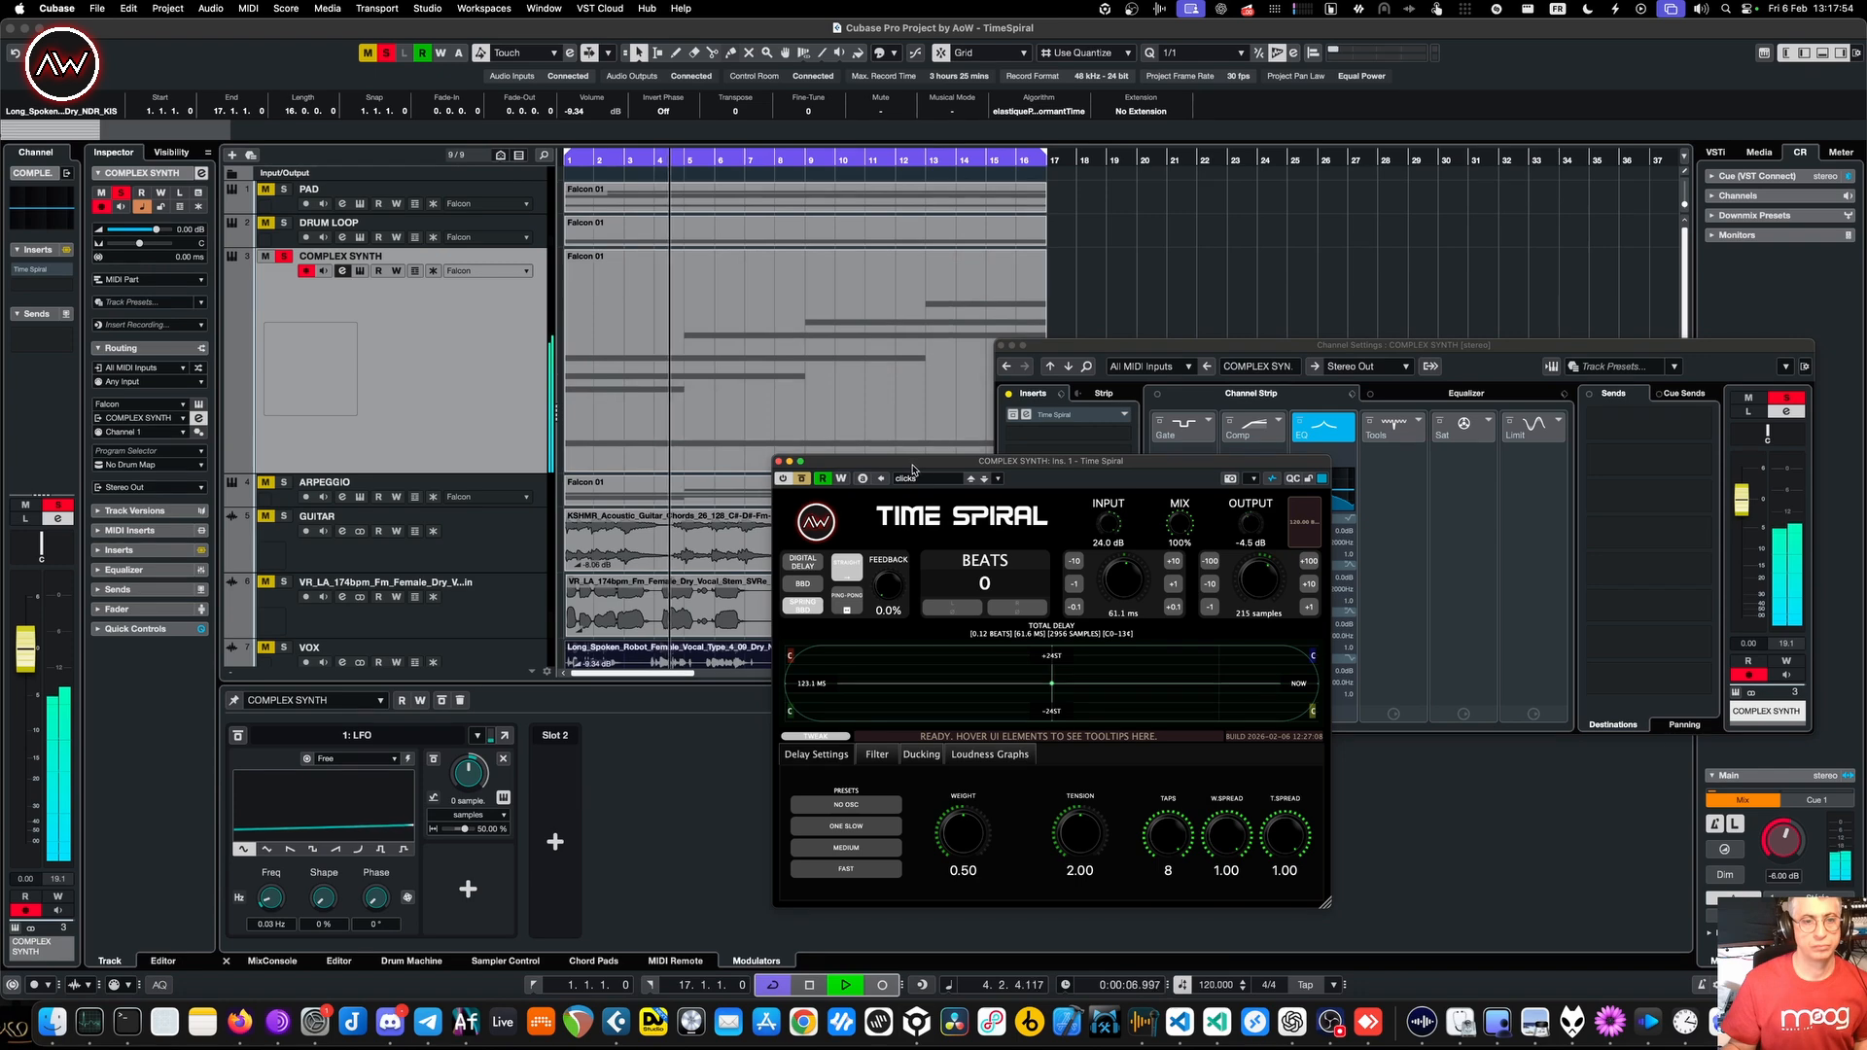
{"action": "left_click", "coordinate": [1012, 415]}
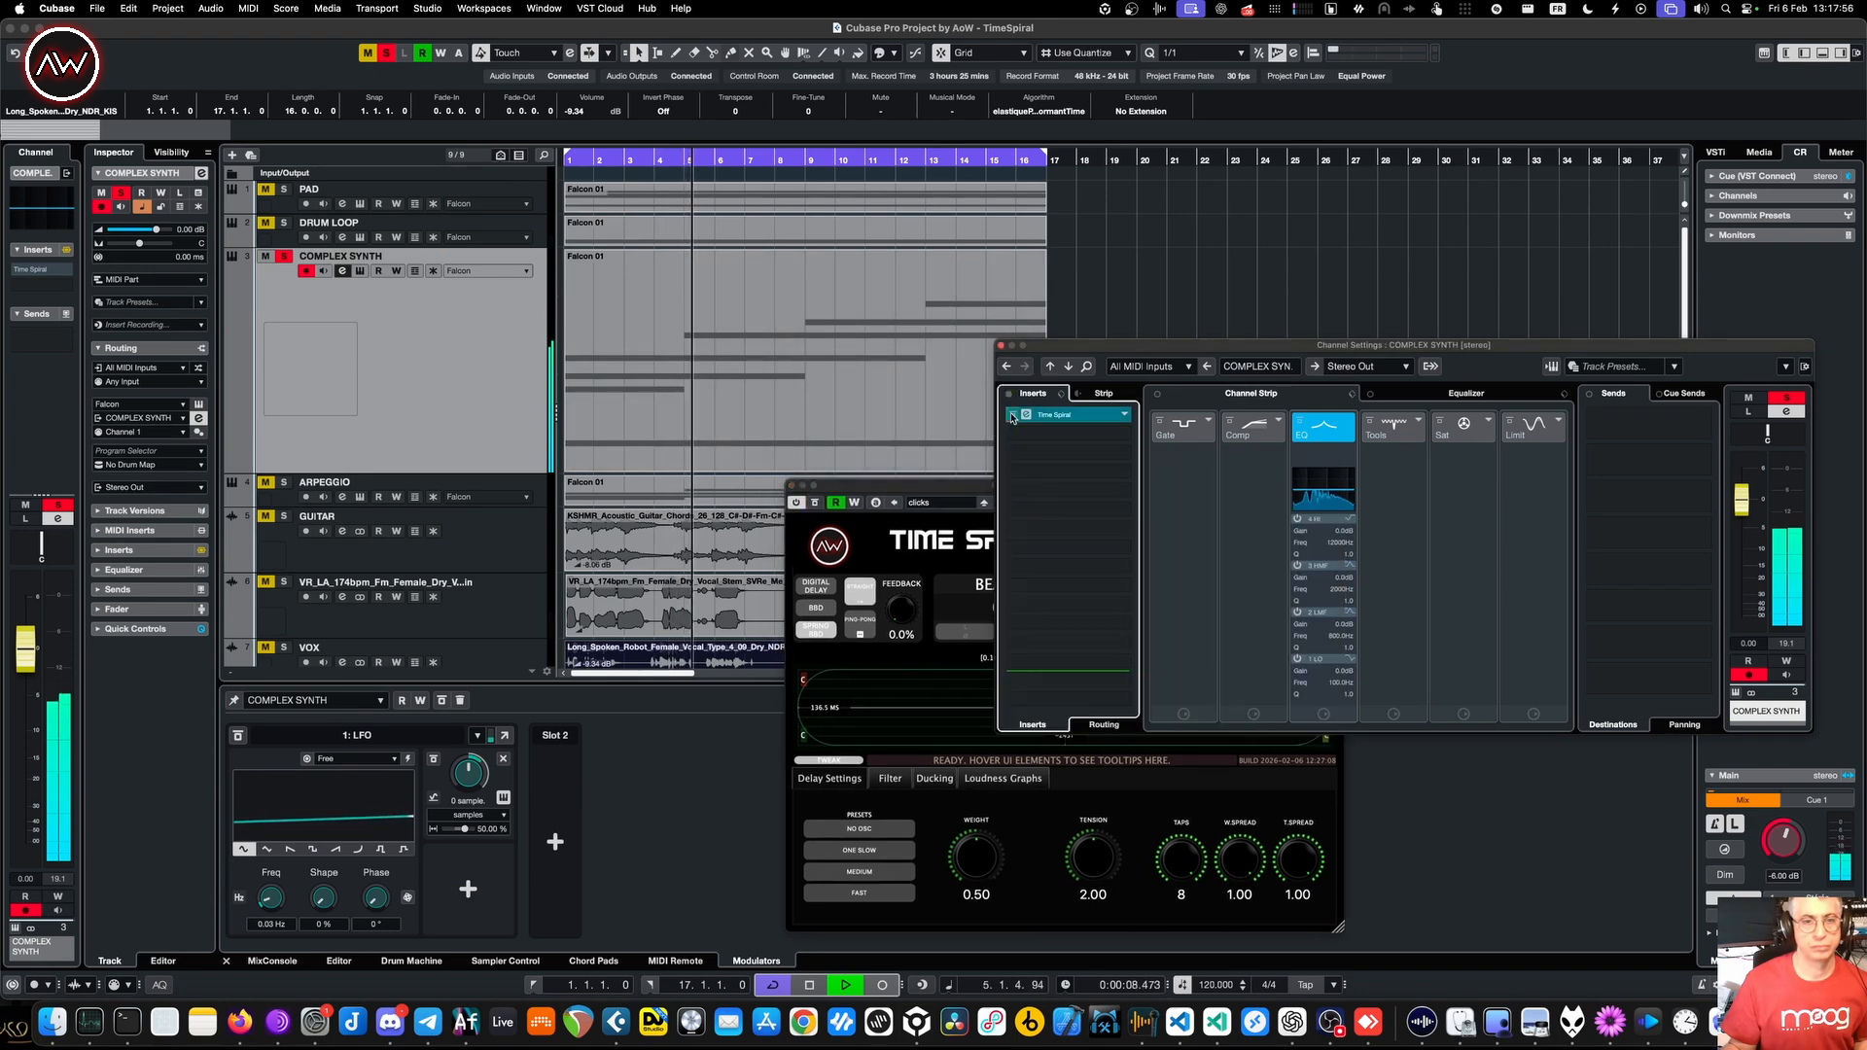
{"action": "left_click", "coordinate": [907, 489]}
{"action": "key", "text": "space"}
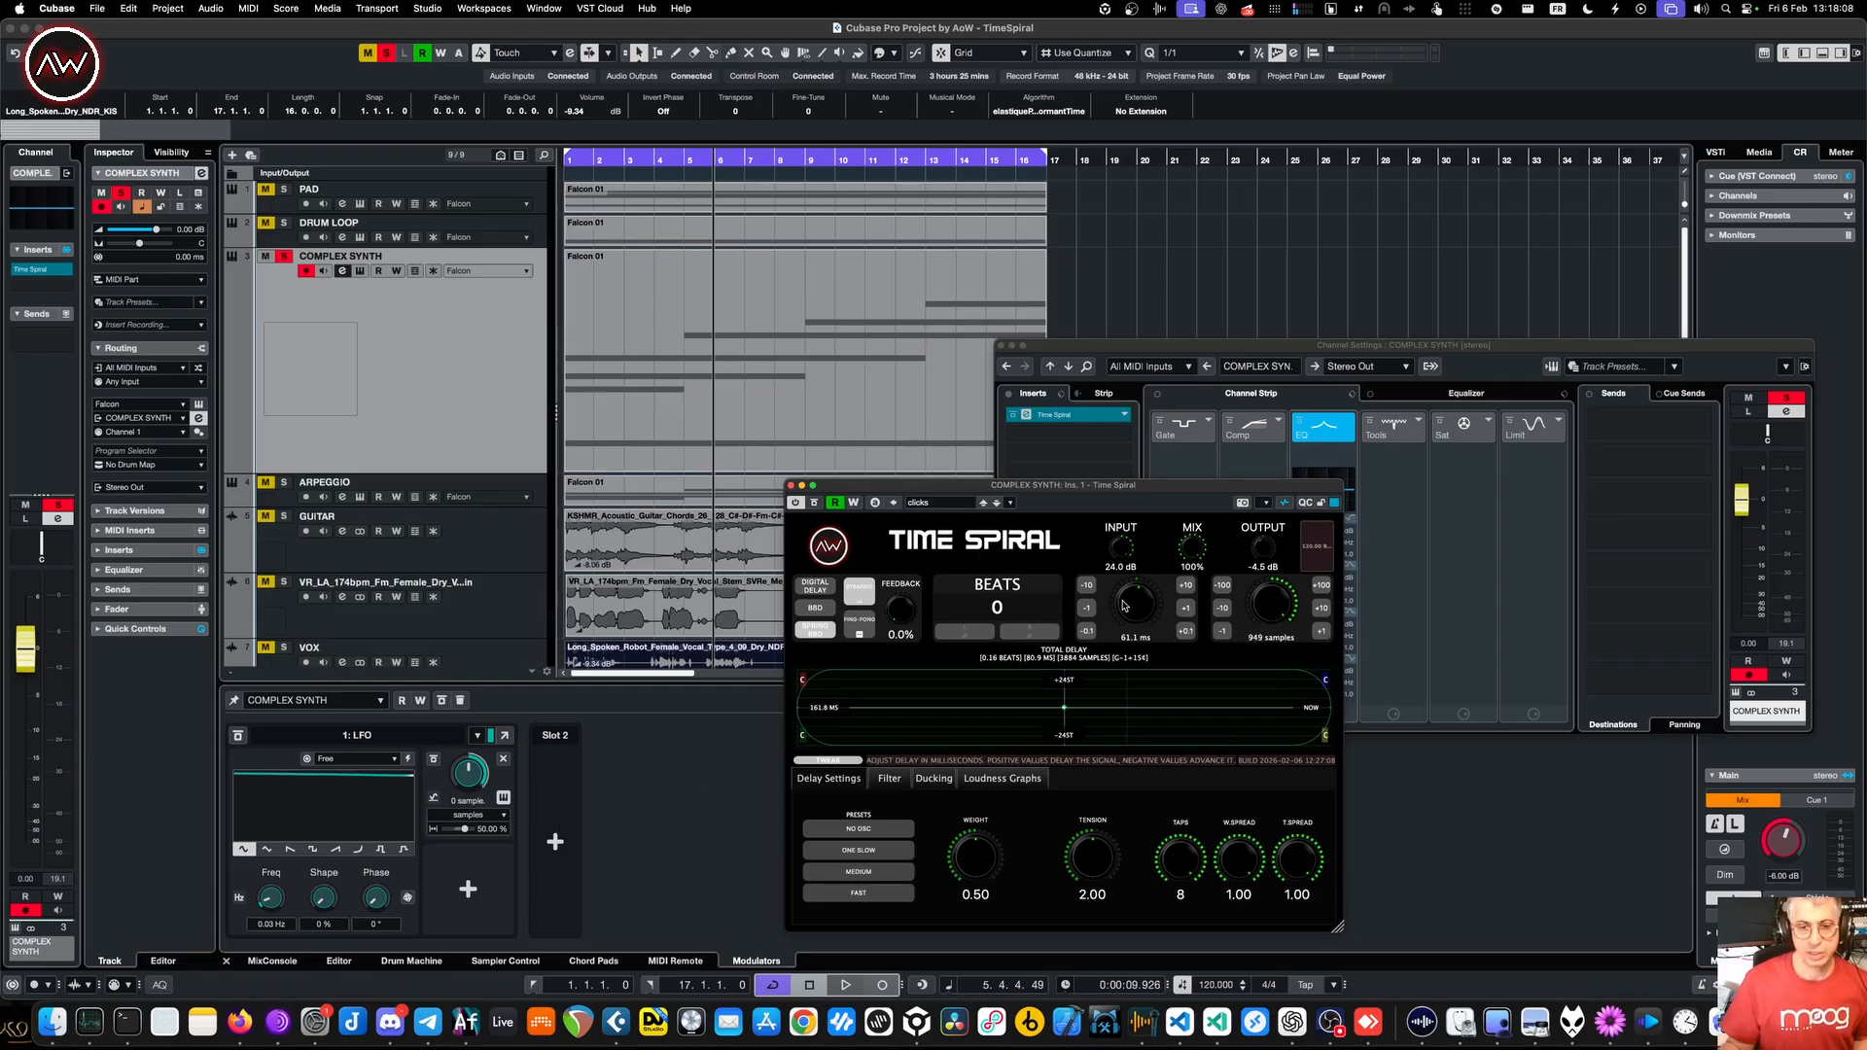
- View the complex synth's filter and ducking settings, play the track through the effect and stop playback
{"action": "left_click", "coordinate": [890, 783]}
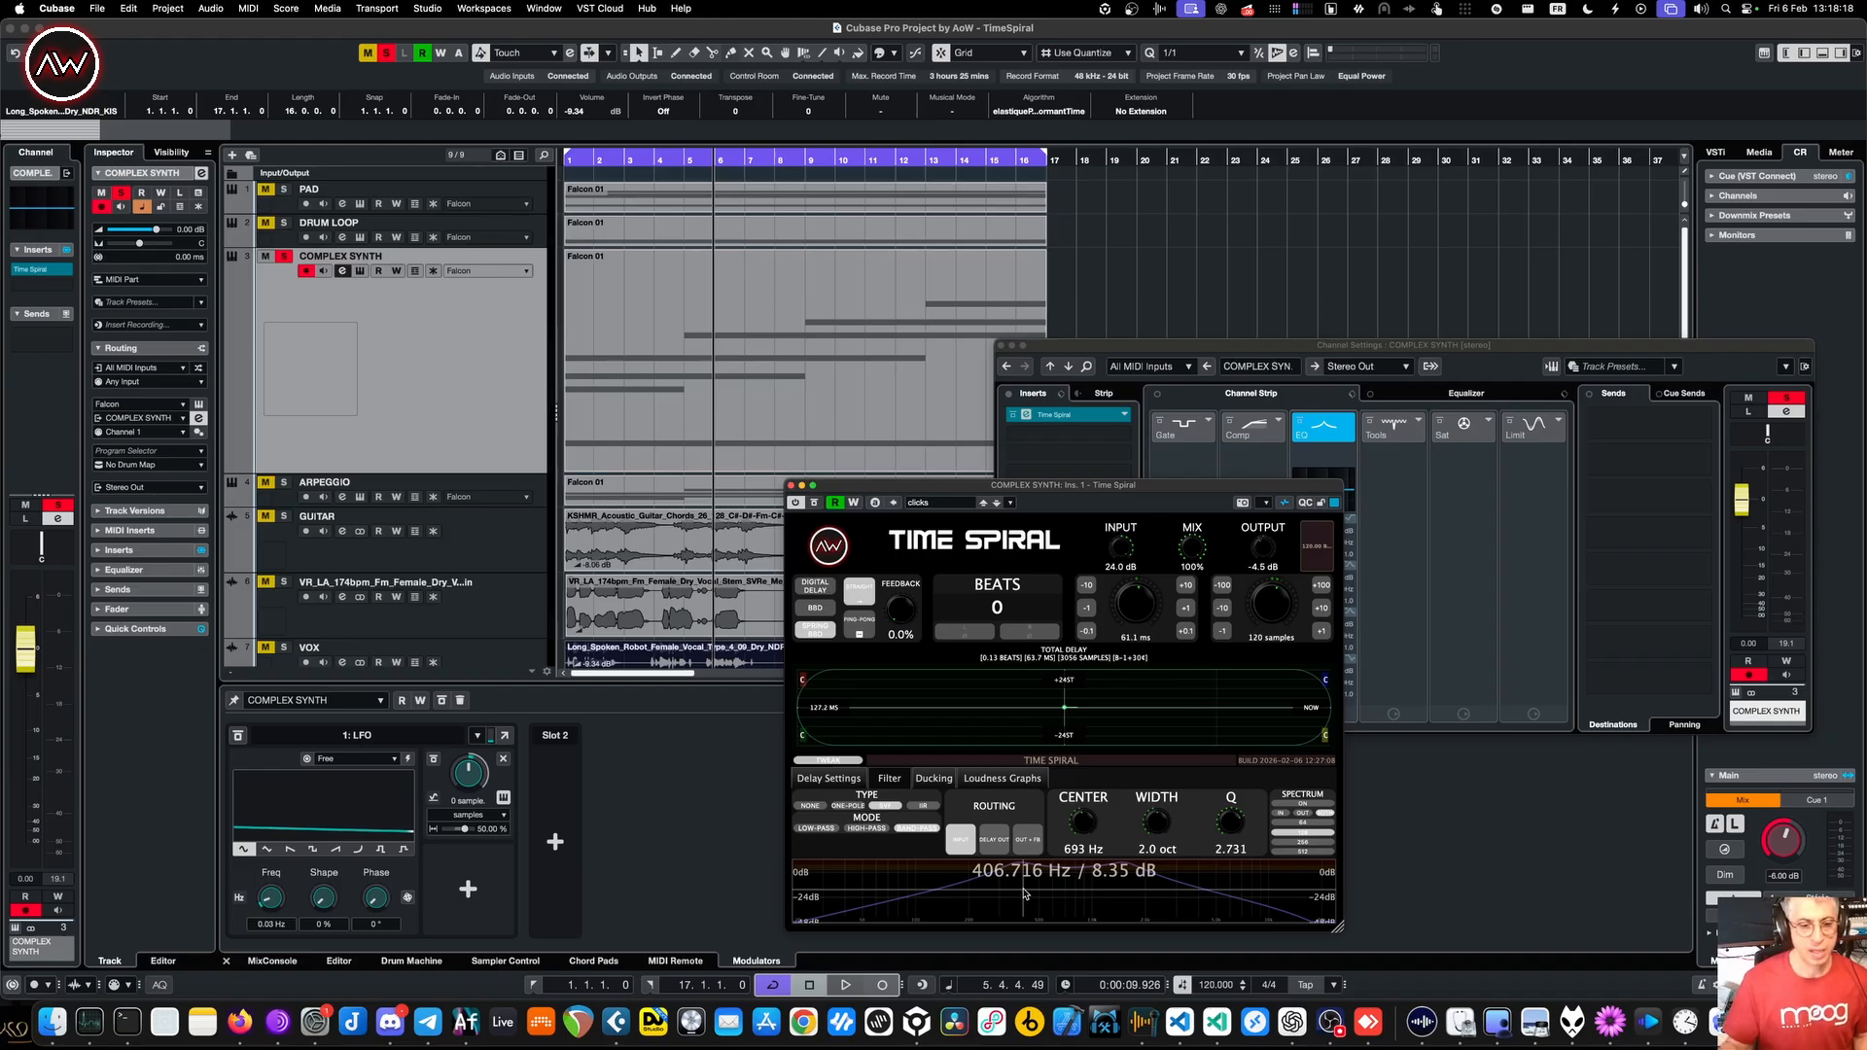
{"action": "left_click", "coordinate": [935, 779]}
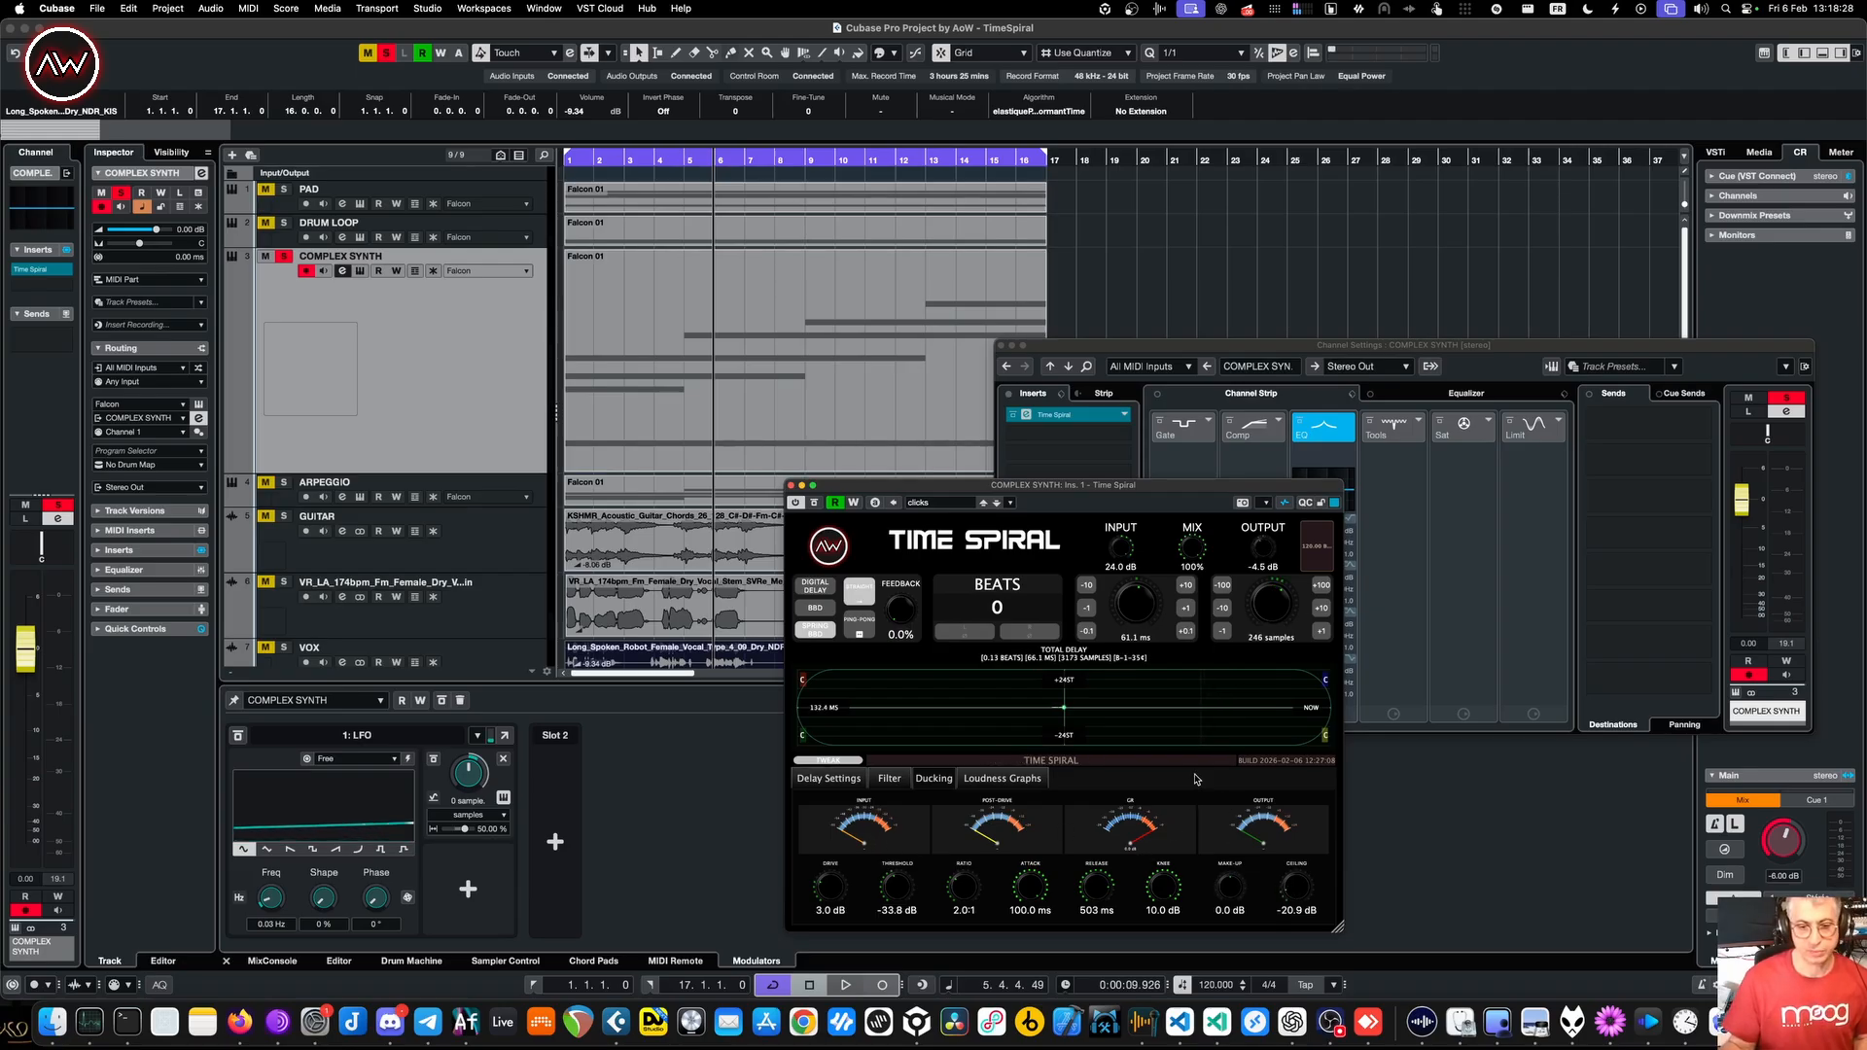
{"action": "key", "text": "space"}
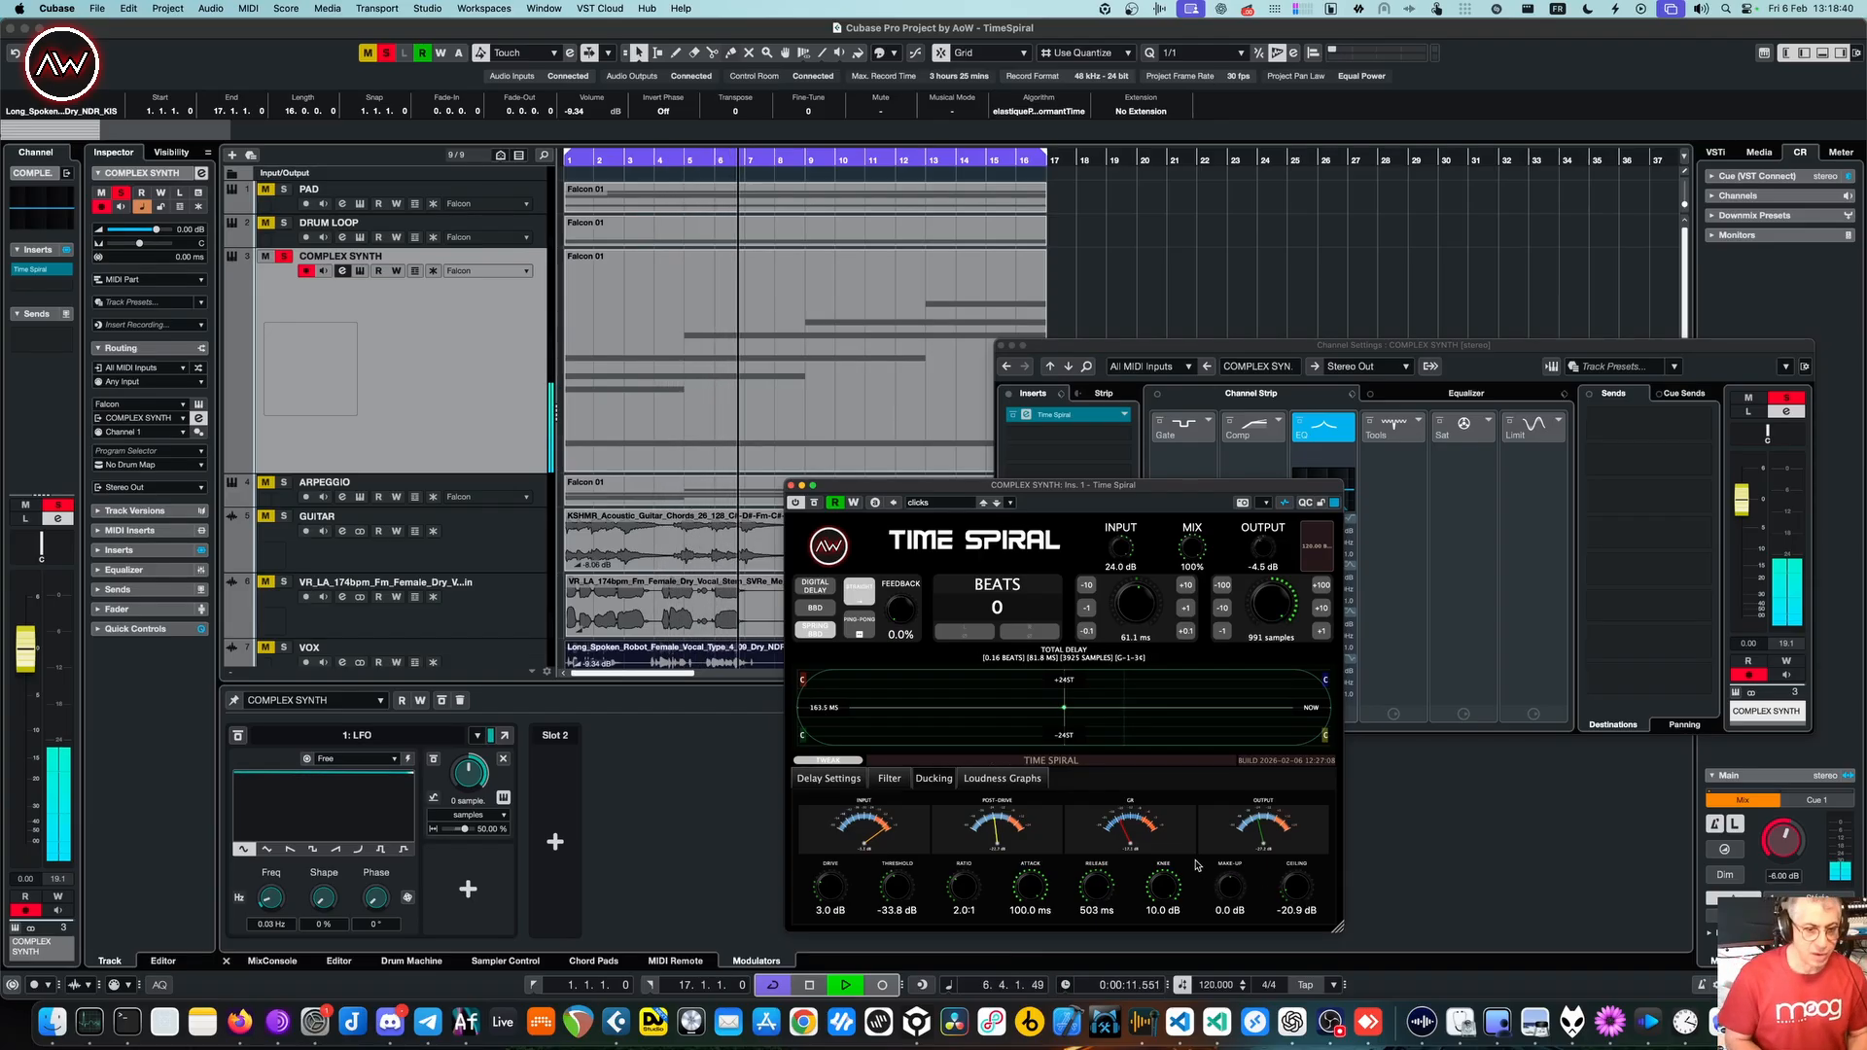
{"action": "key", "text": "space"}
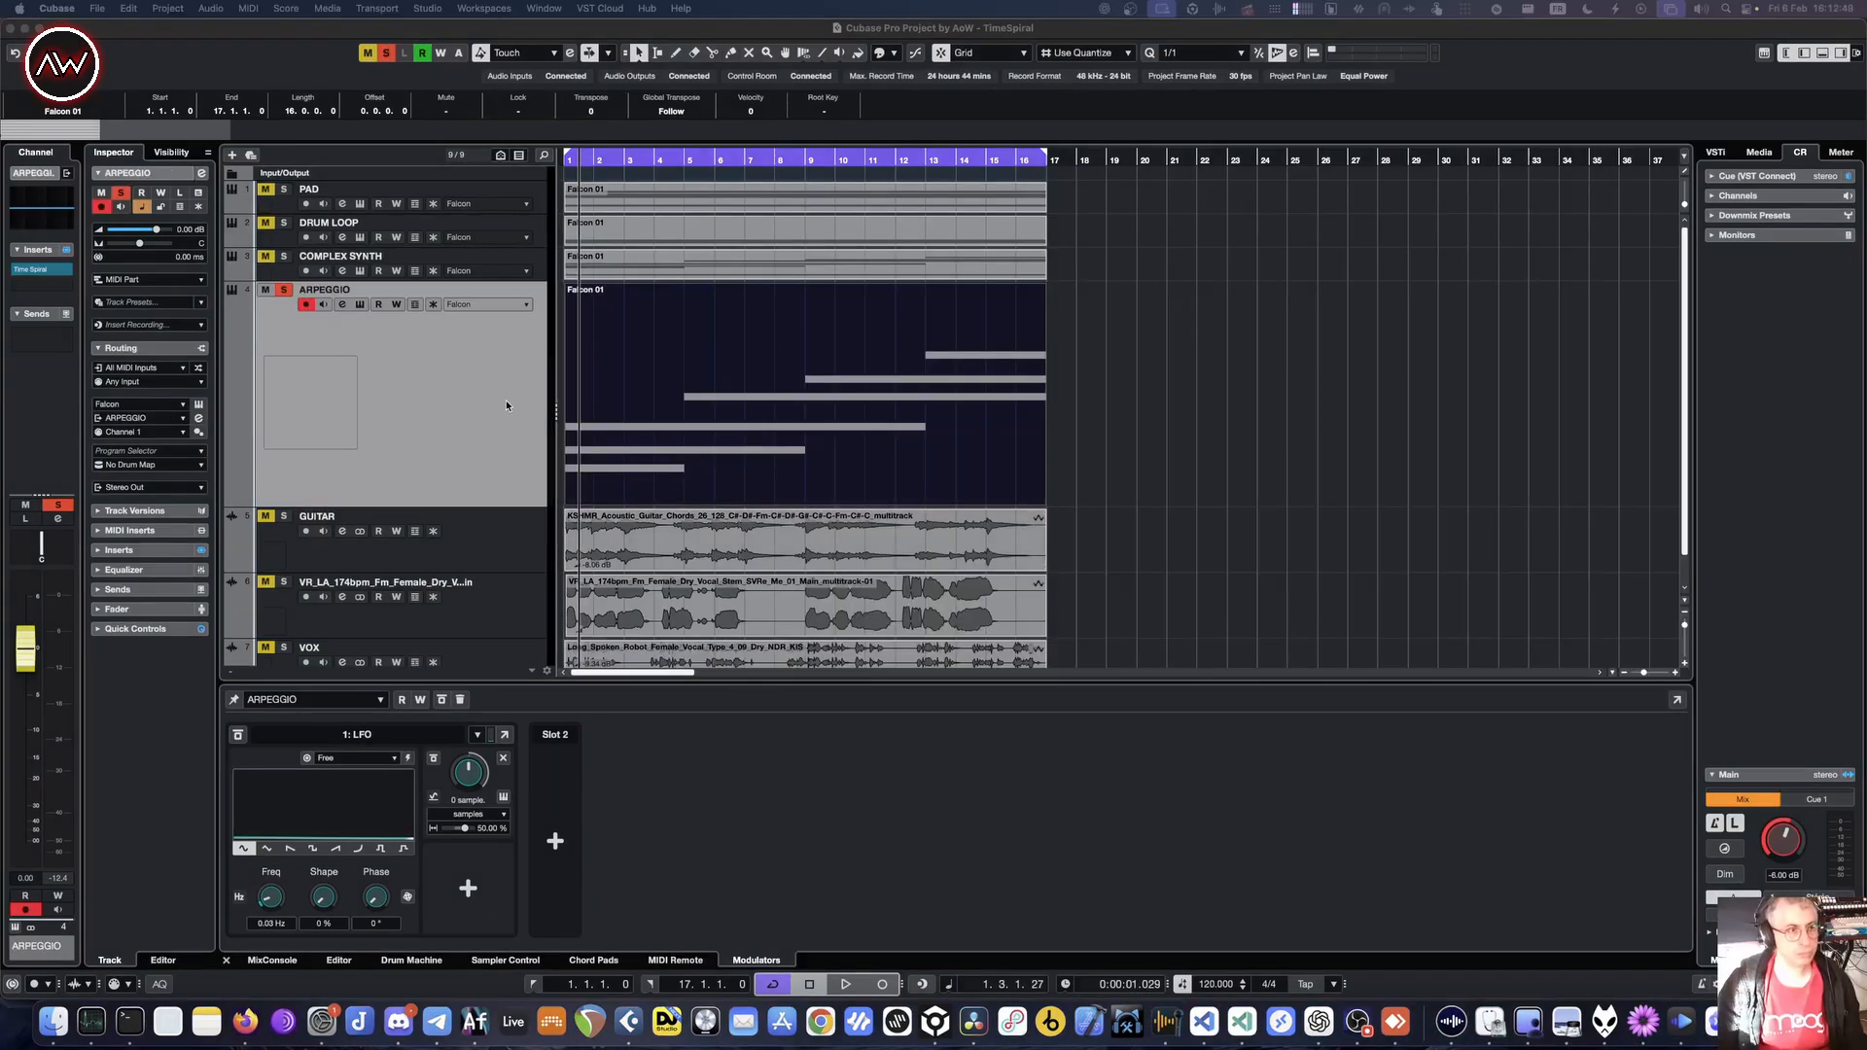
- View the ARPEGGIO track's Falcon instrument, close it and open the track's channel settings
{"action": "left_click", "coordinate": [406, 360]}
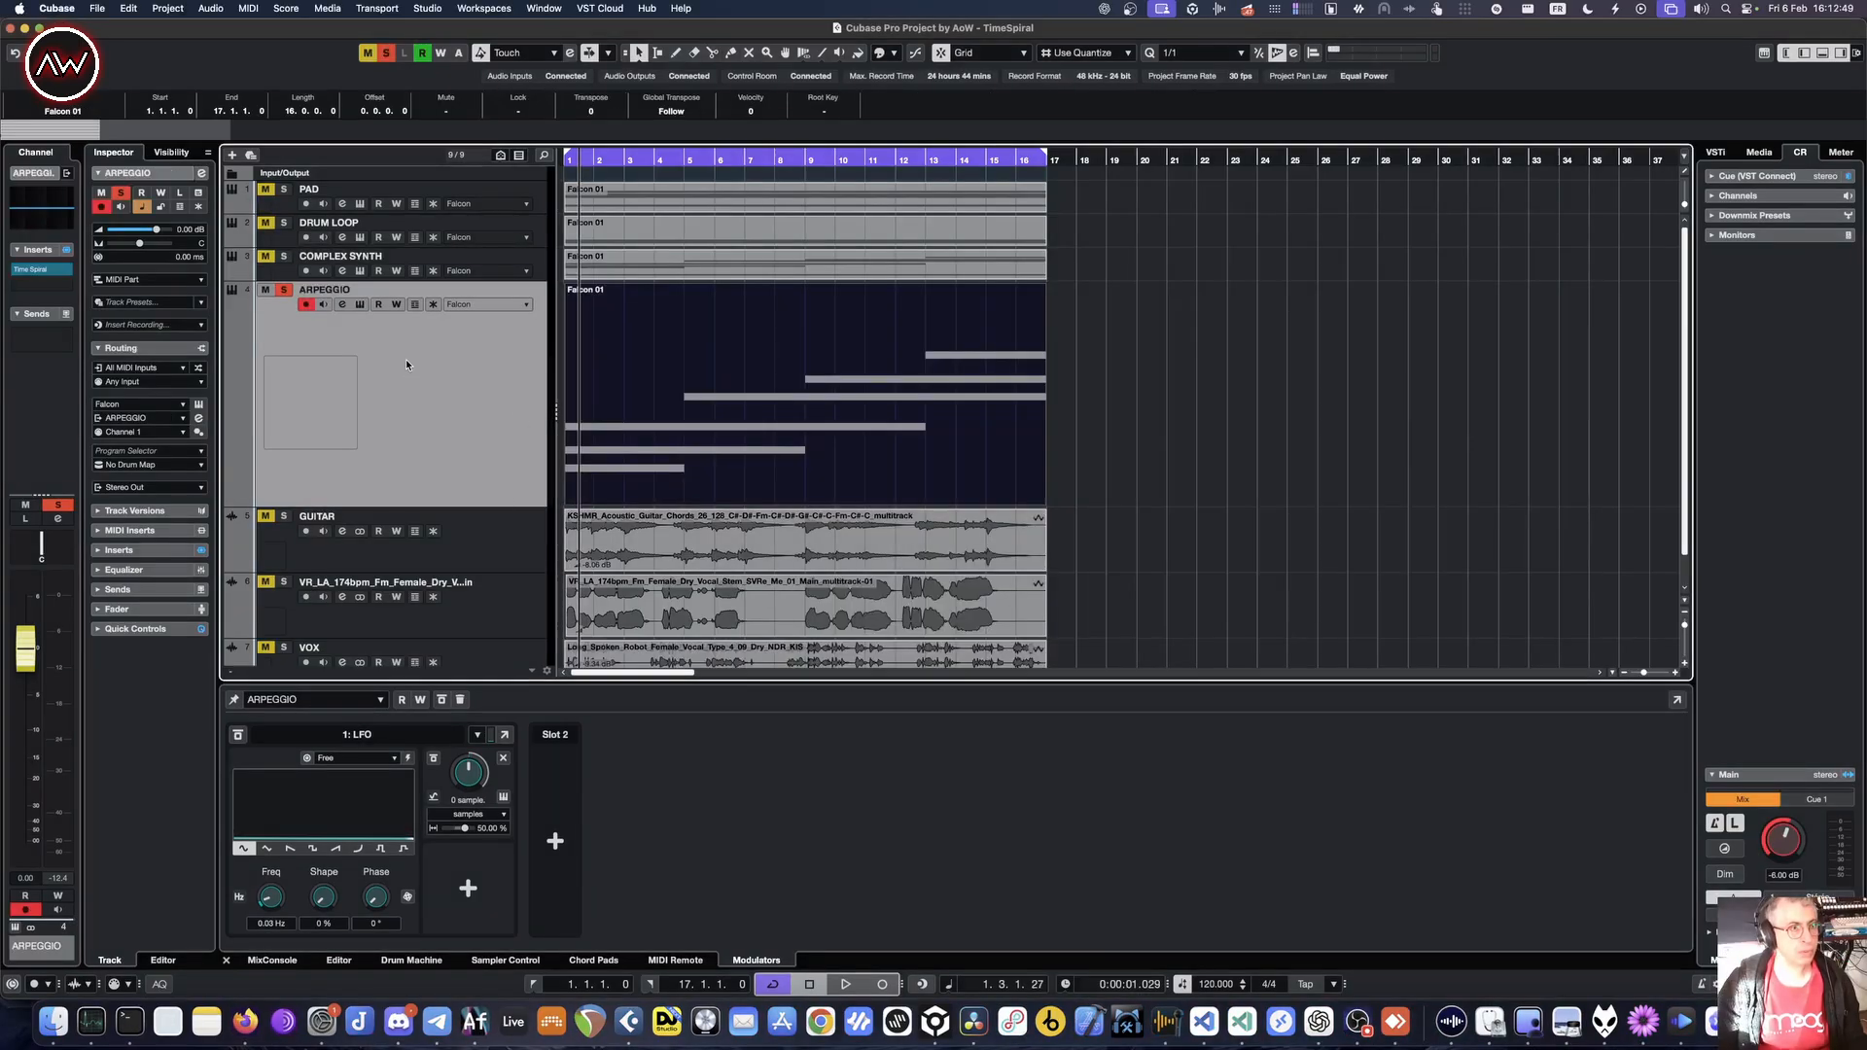
{"action": "left_click", "coordinate": [359, 306]}
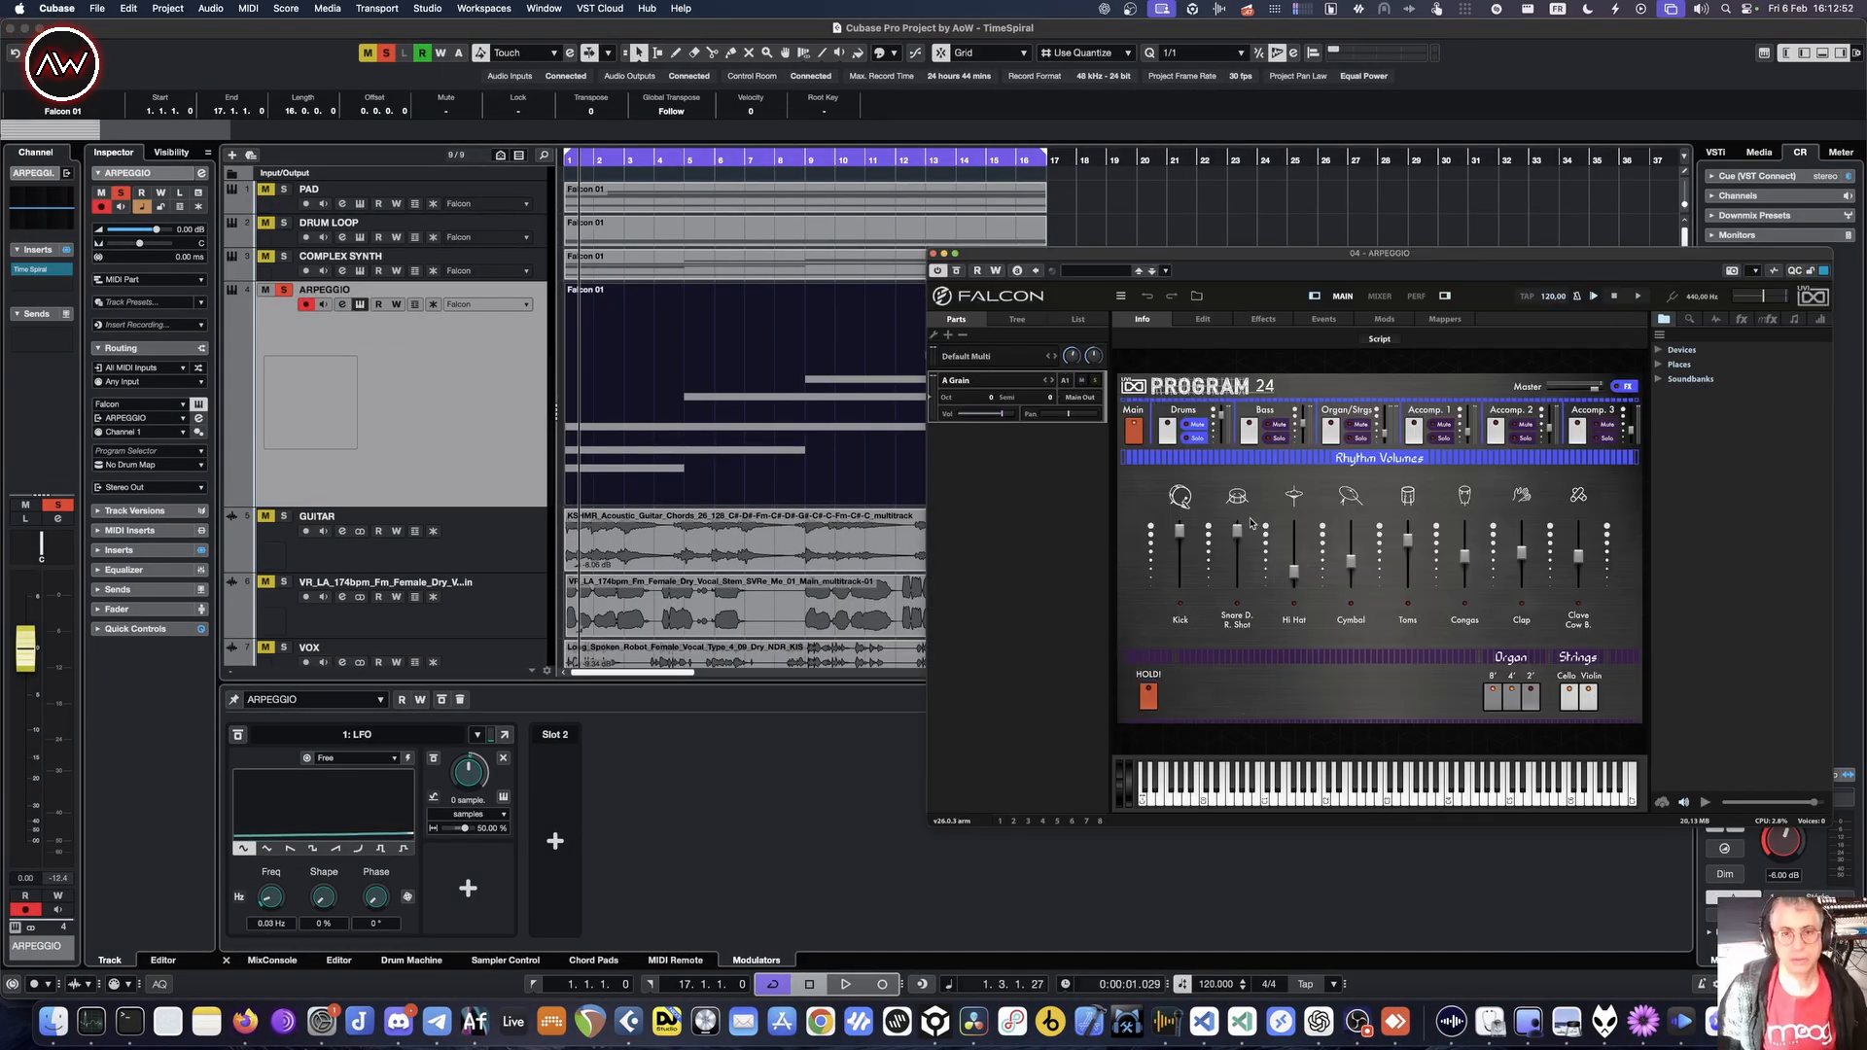
{"action": "left_click", "coordinate": [934, 254]}
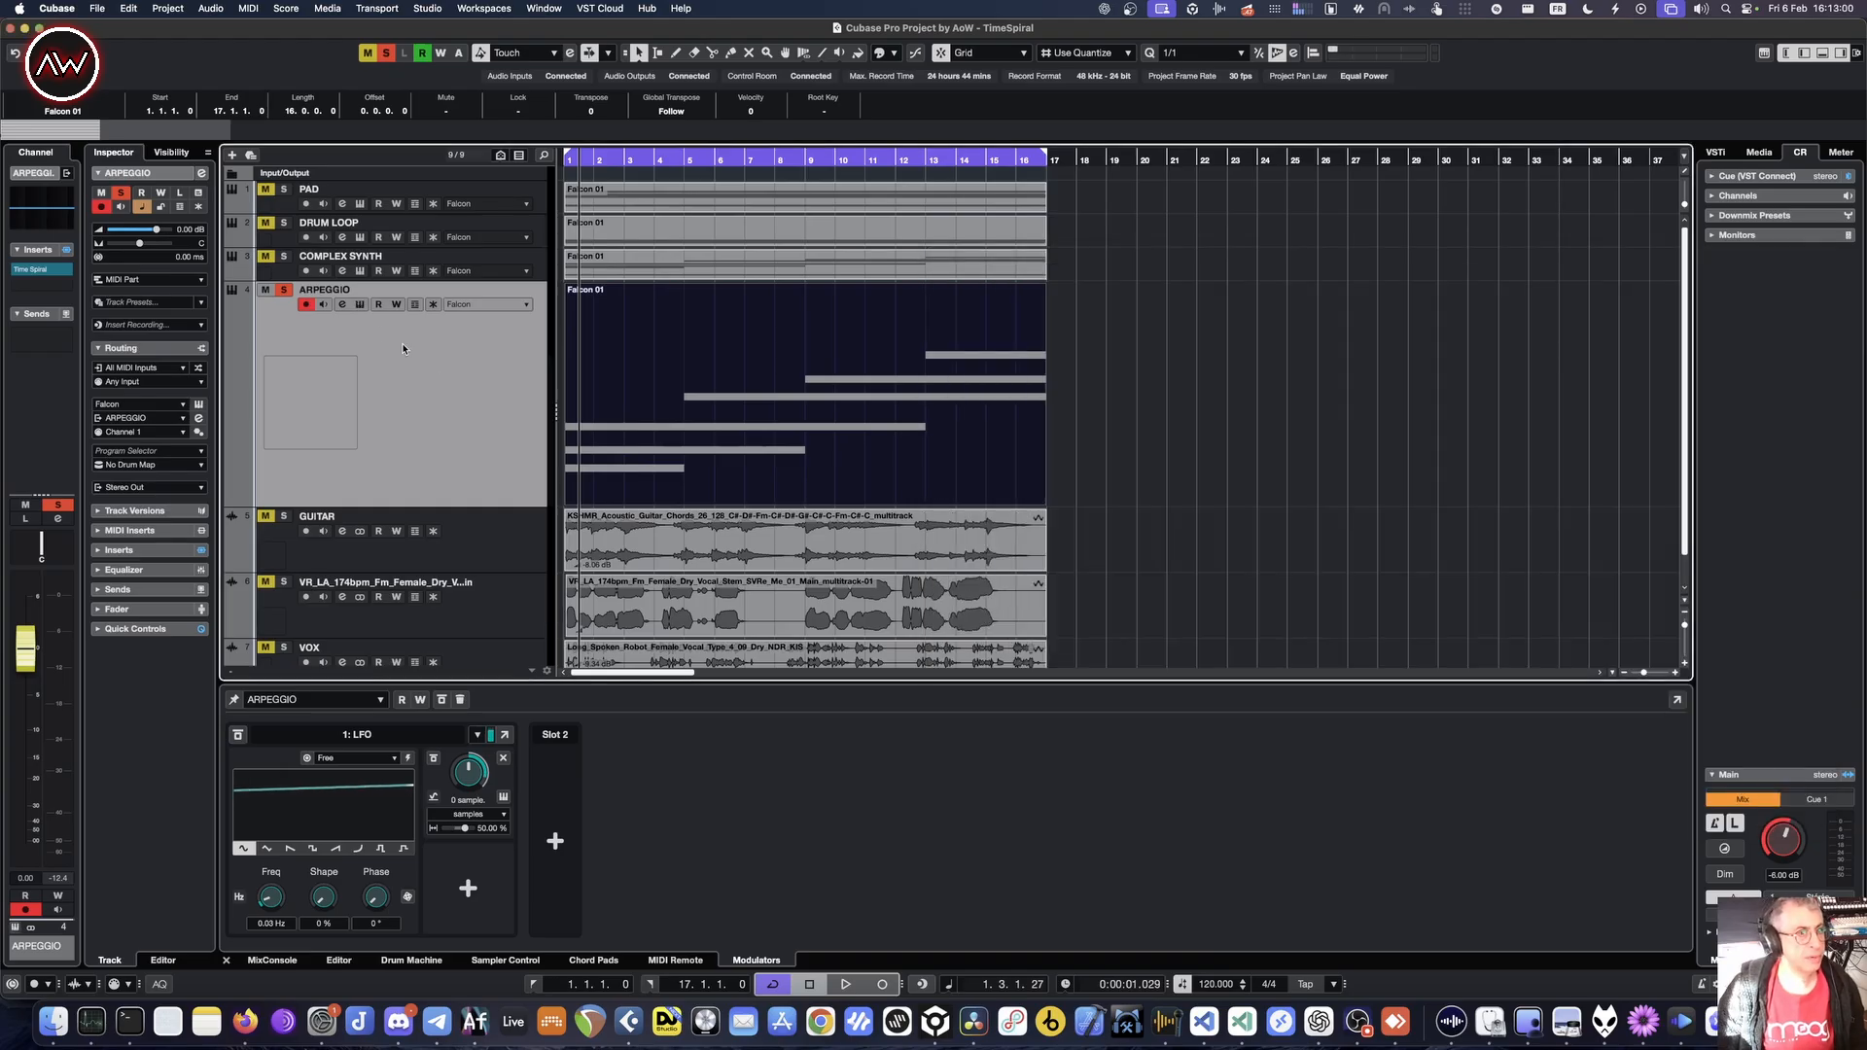
{"action": "left_click", "coordinate": [342, 306]}
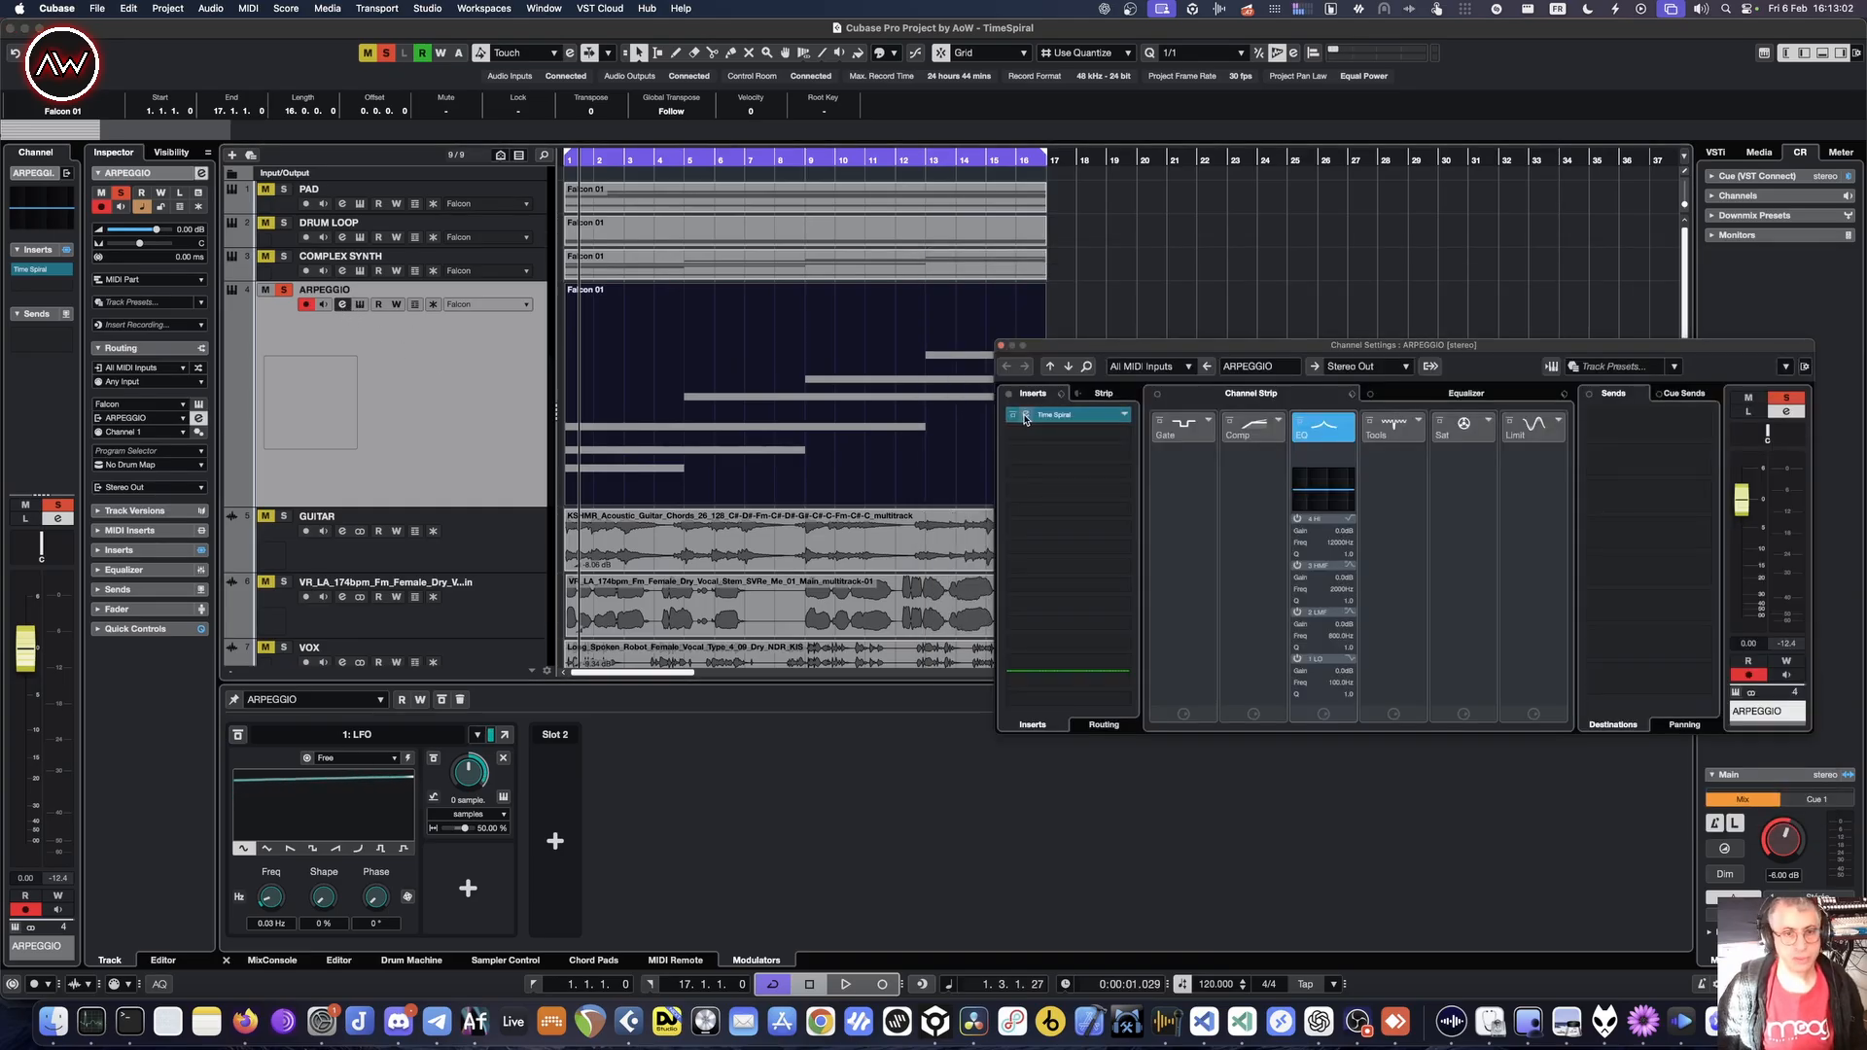
- Play the arpeggio with Time Spiral bypassed, stop playback and re-enable the effect
{"action": "left_click", "coordinate": [1014, 418]}
{"action": "key", "text": "space"}
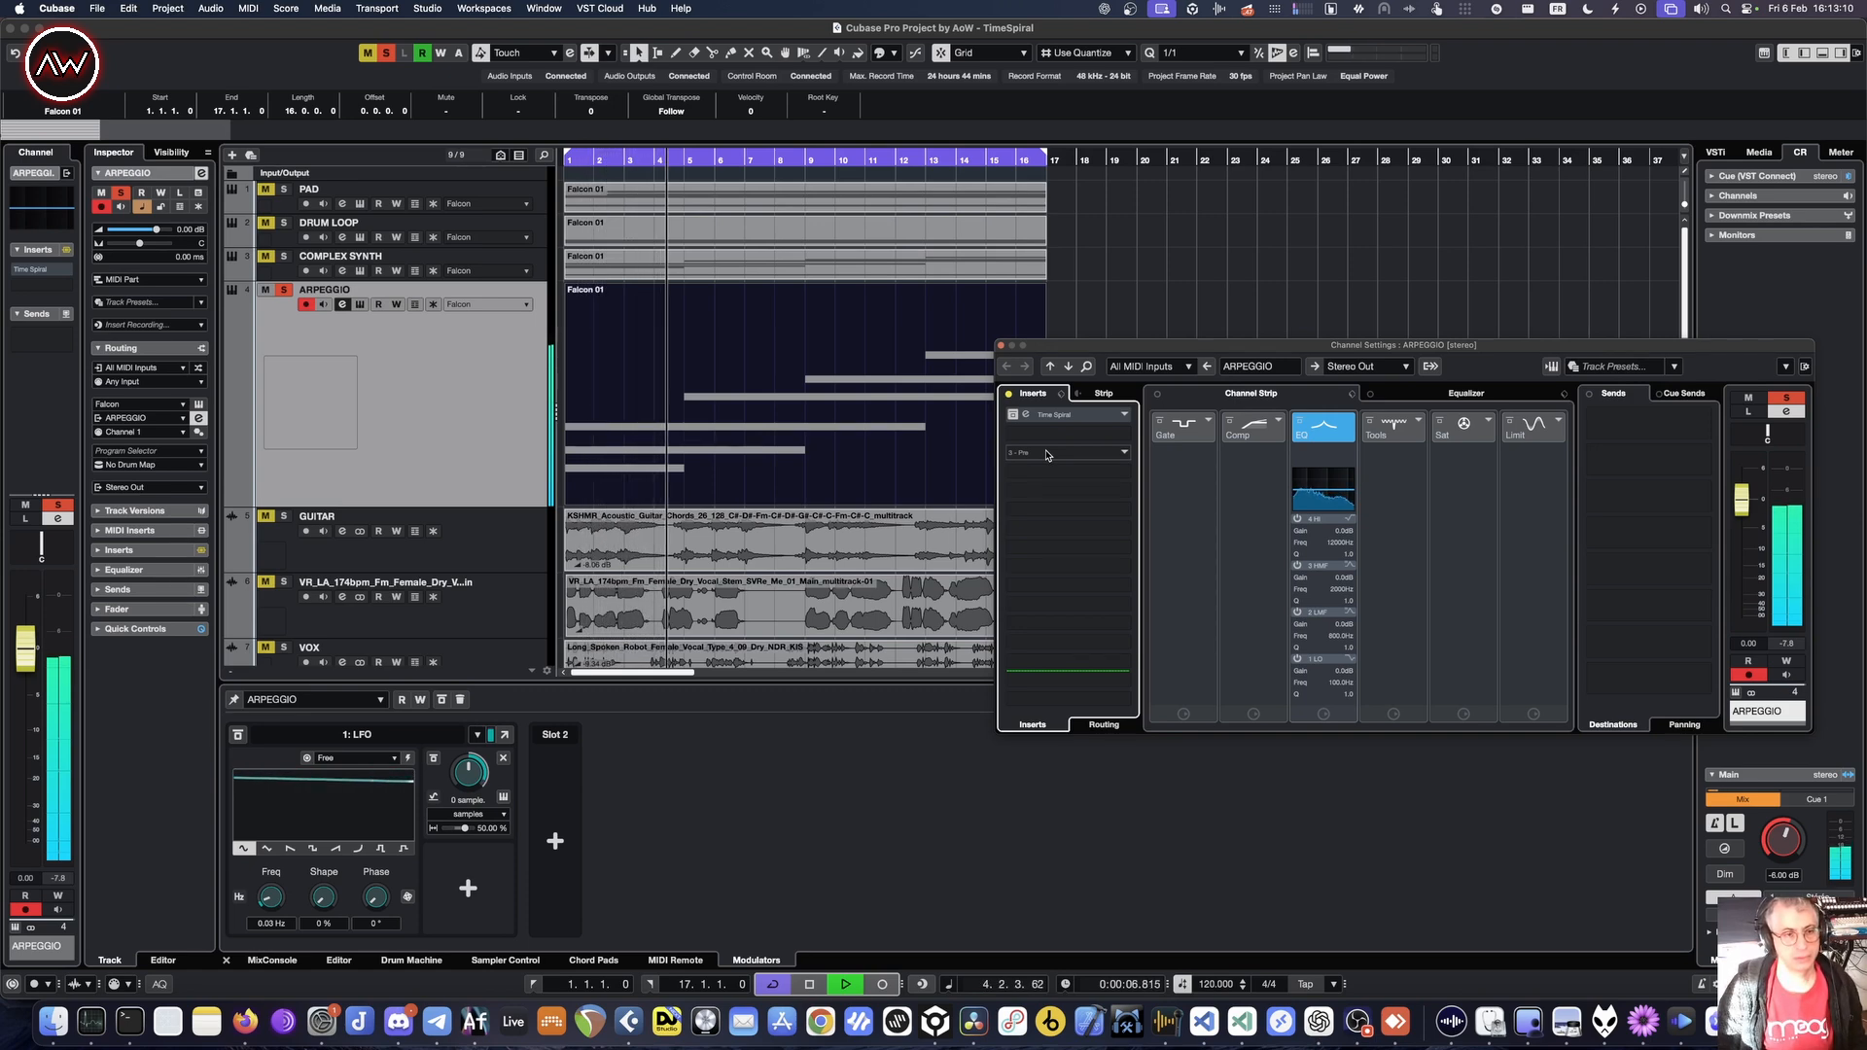
{"action": "key", "text": "space"}
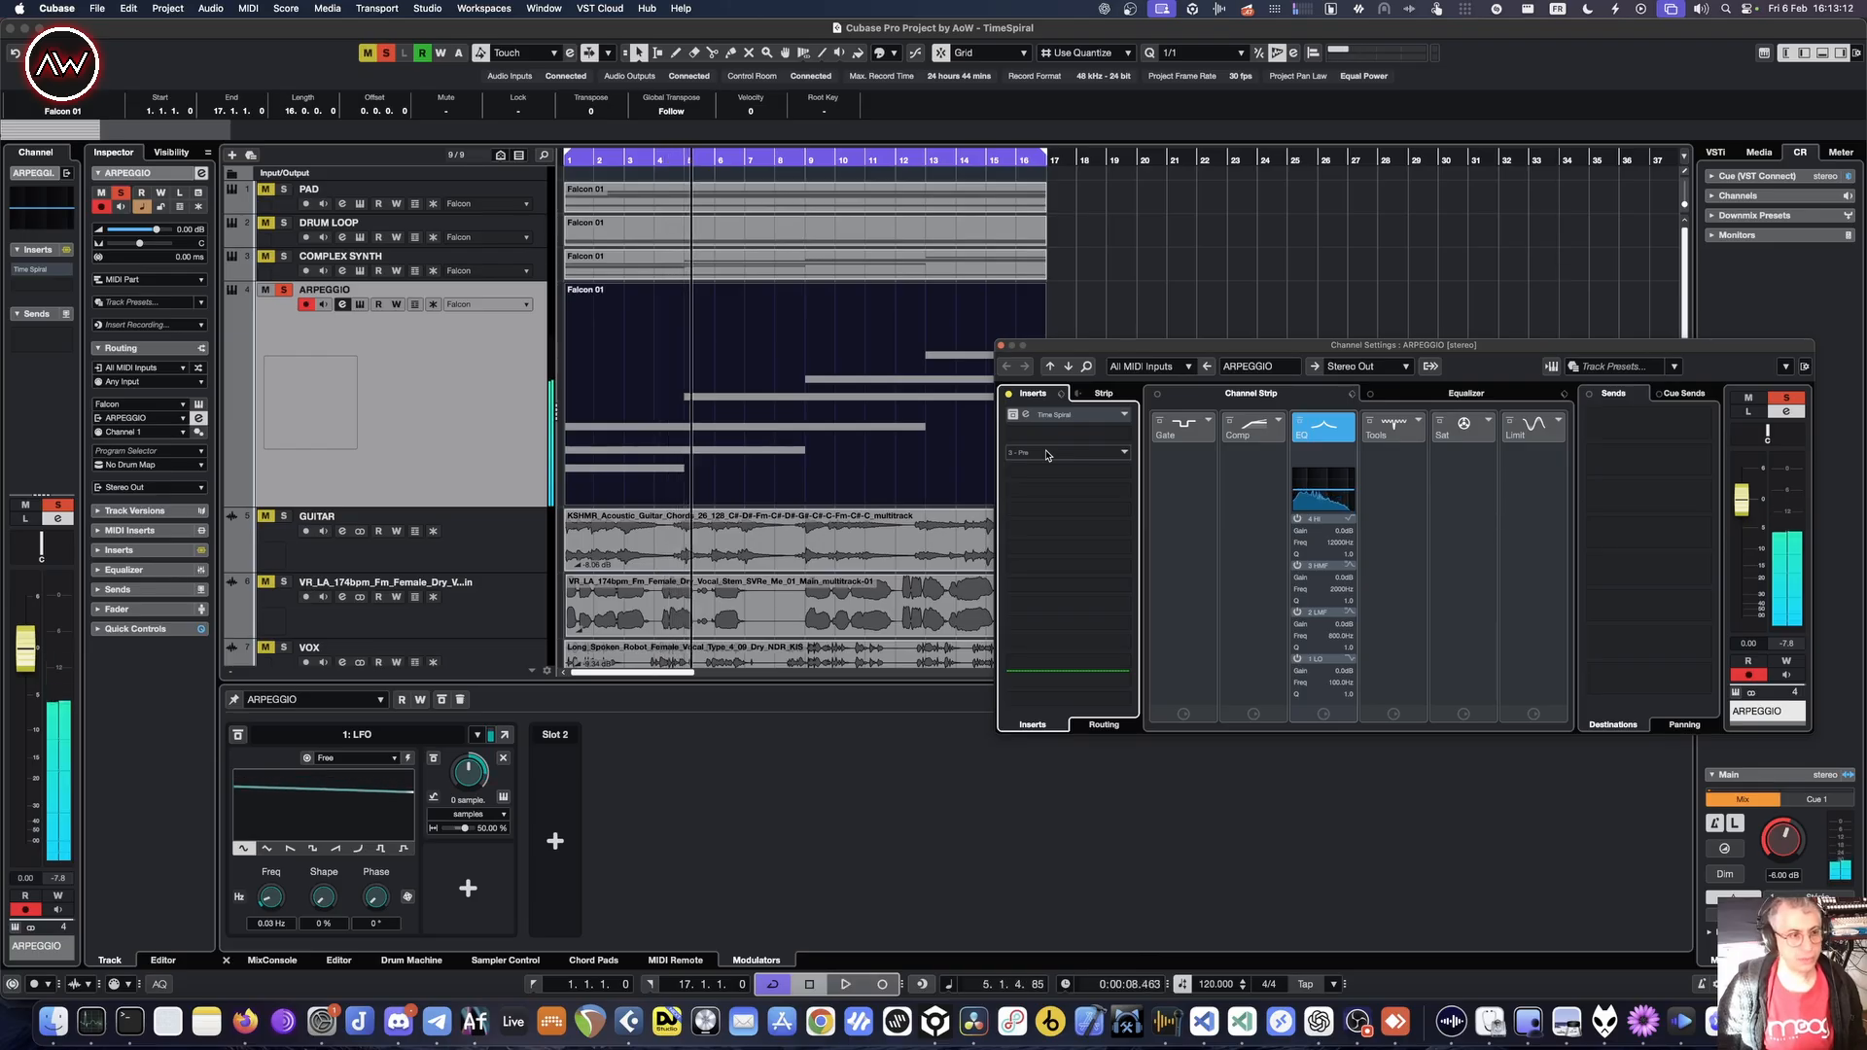
{"action": "left_click_drag", "start_coordinate": [1040, 470], "coordinate": [1031, 420]}
{"action": "left_click", "coordinate": [1012, 416]}
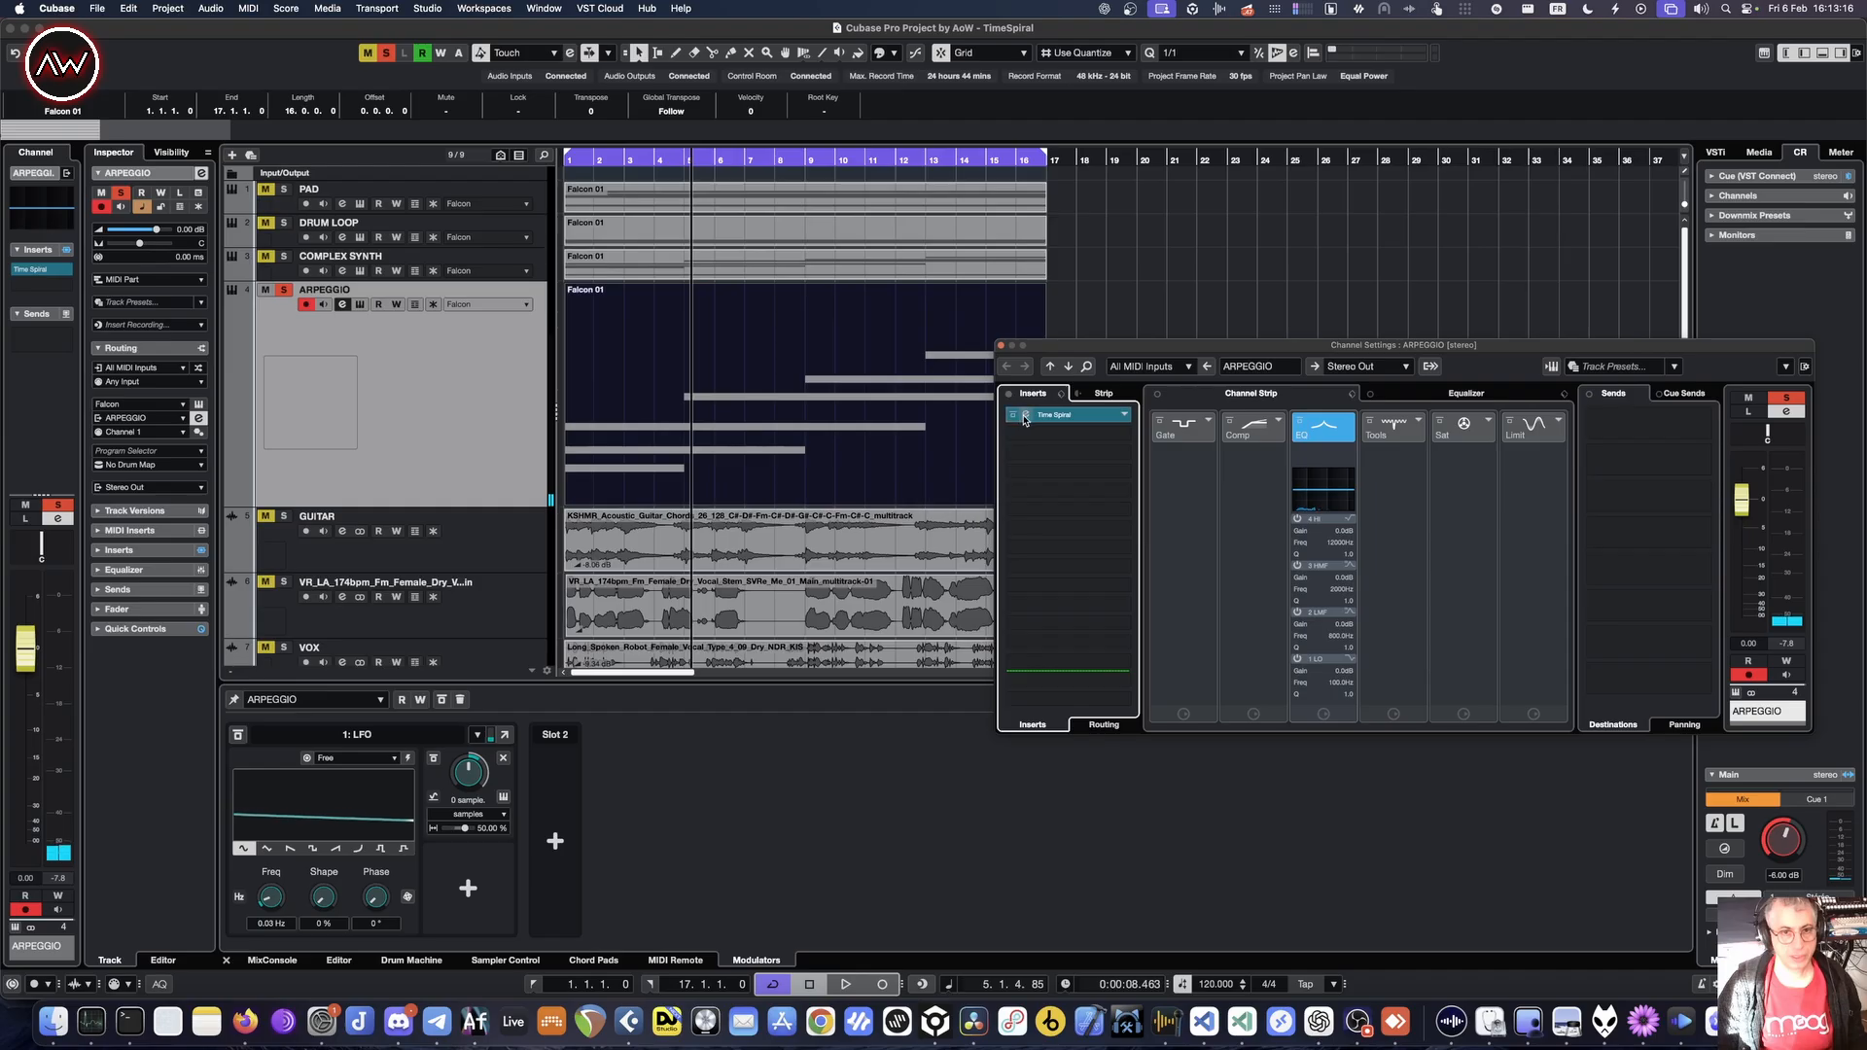
- Open the ARPEGGIO track's Time Spiral window and examine its delay, filter and ducking settings
{"action": "left_click", "coordinate": [1027, 417]}
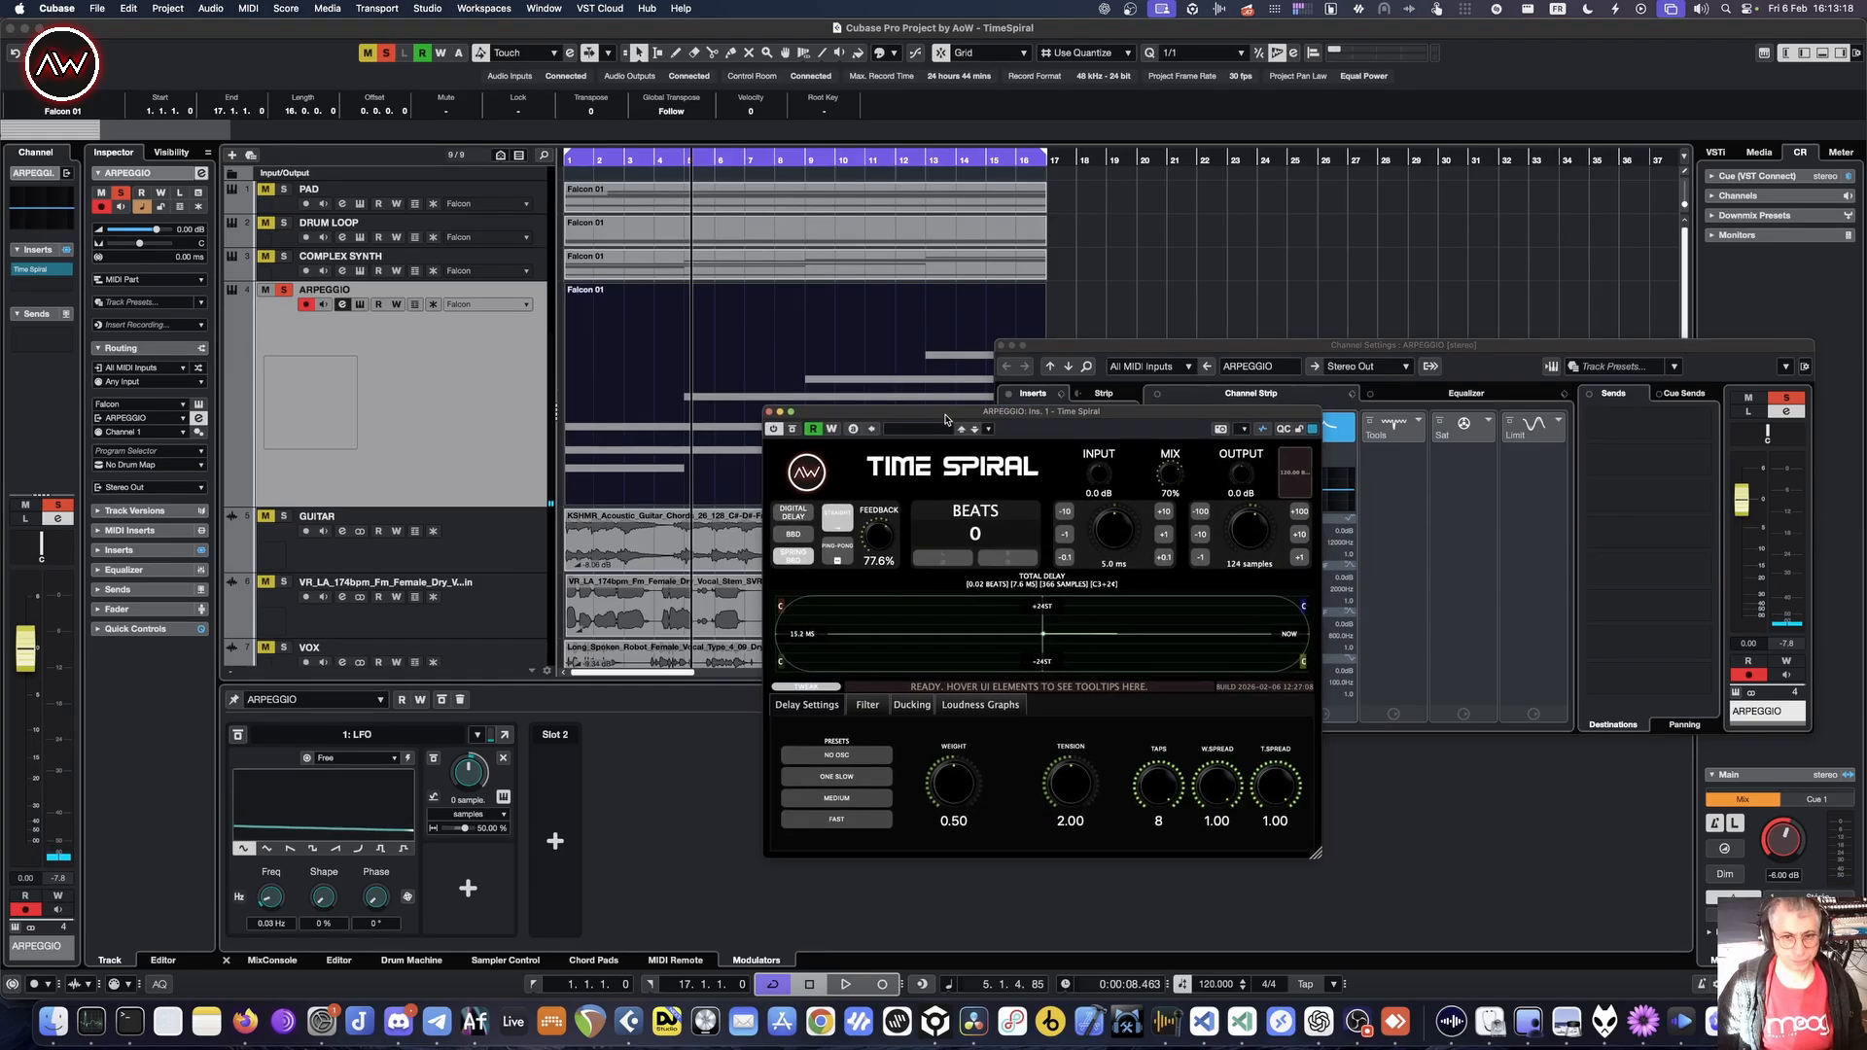
{"action": "left_click", "coordinate": [1185, 484]}
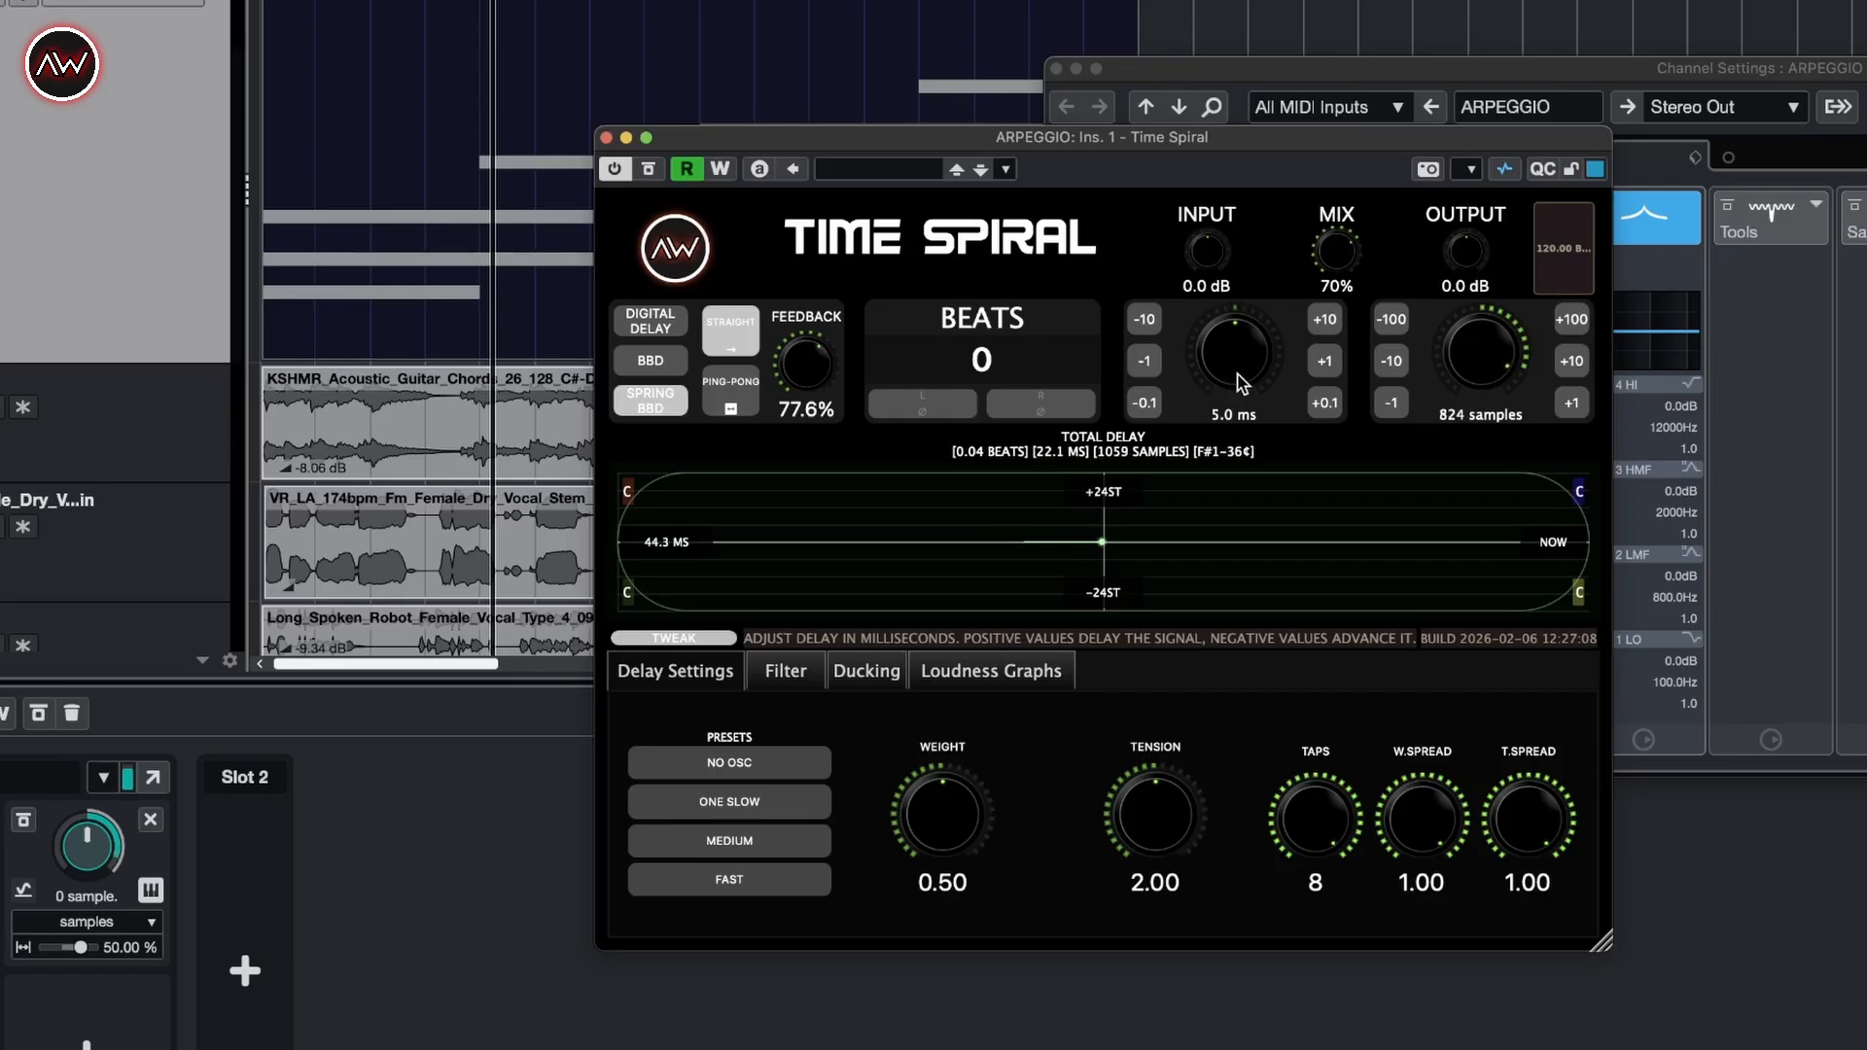
{"action": "left_click", "coordinate": [777, 673]}
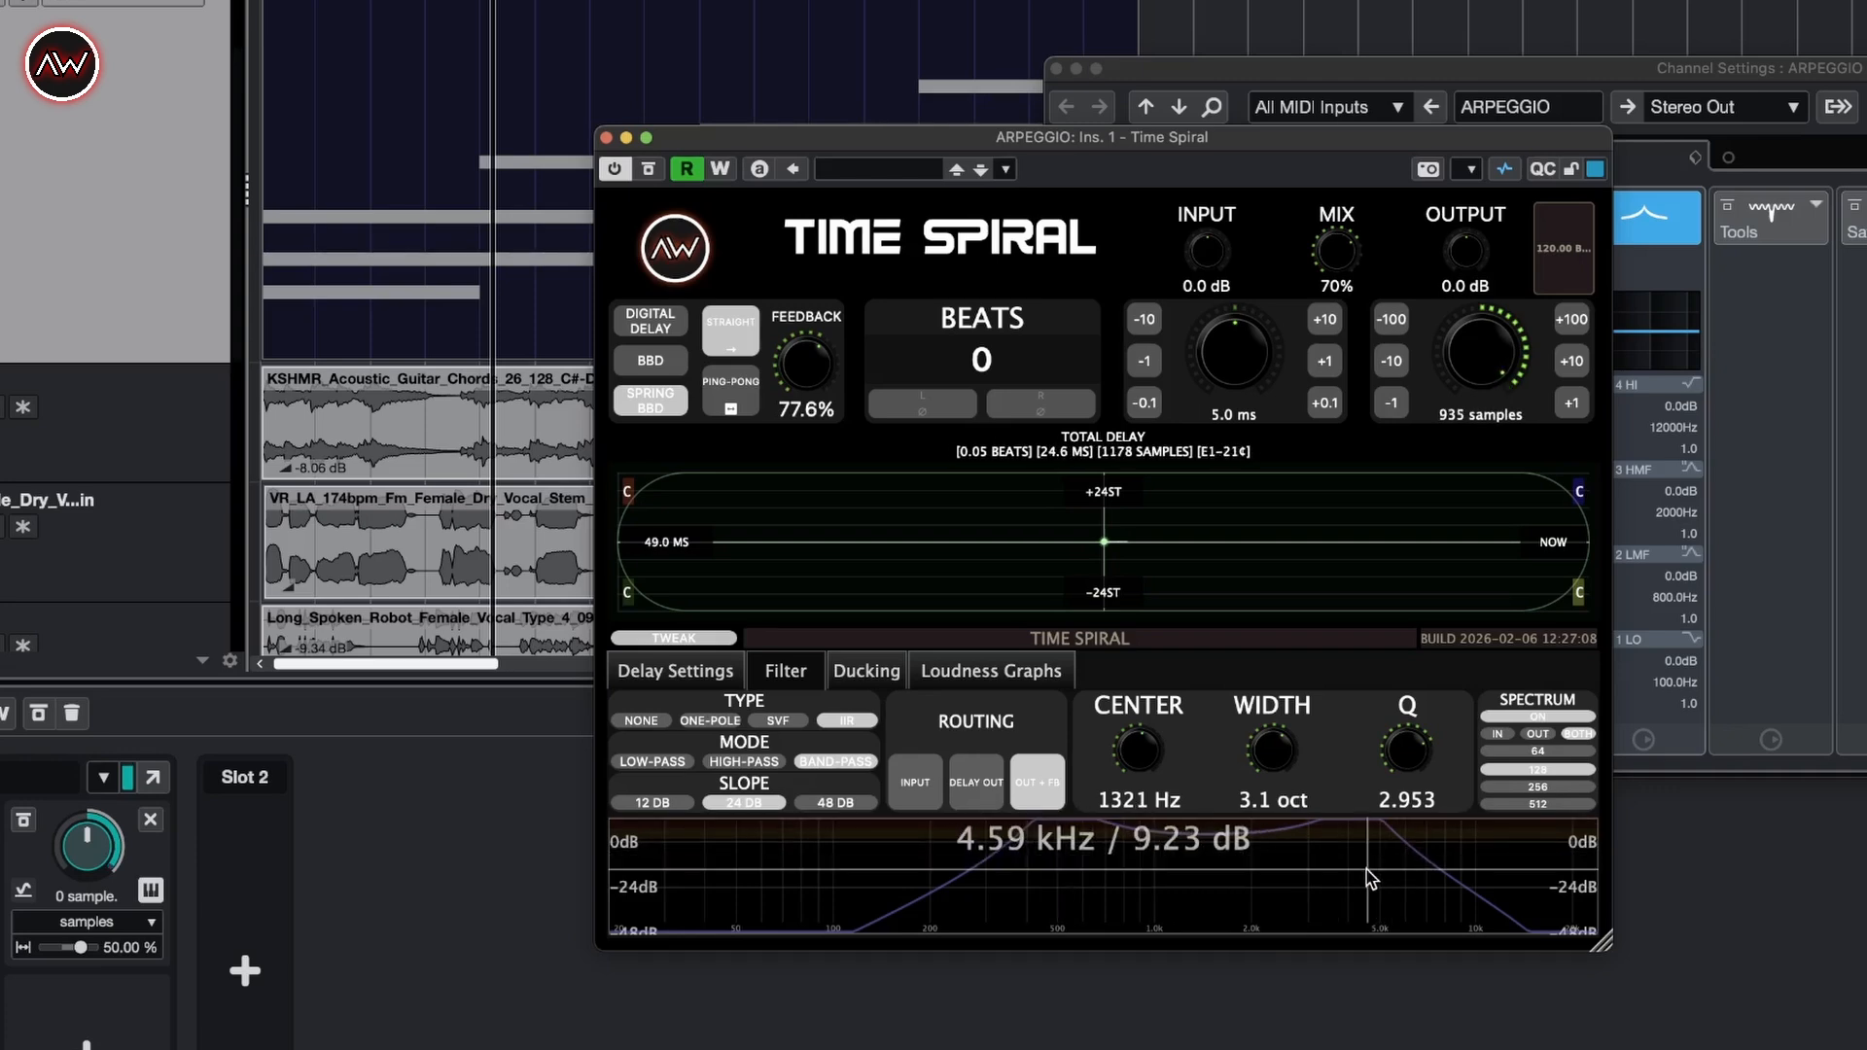
{"action": "left_click", "coordinate": [887, 669]}
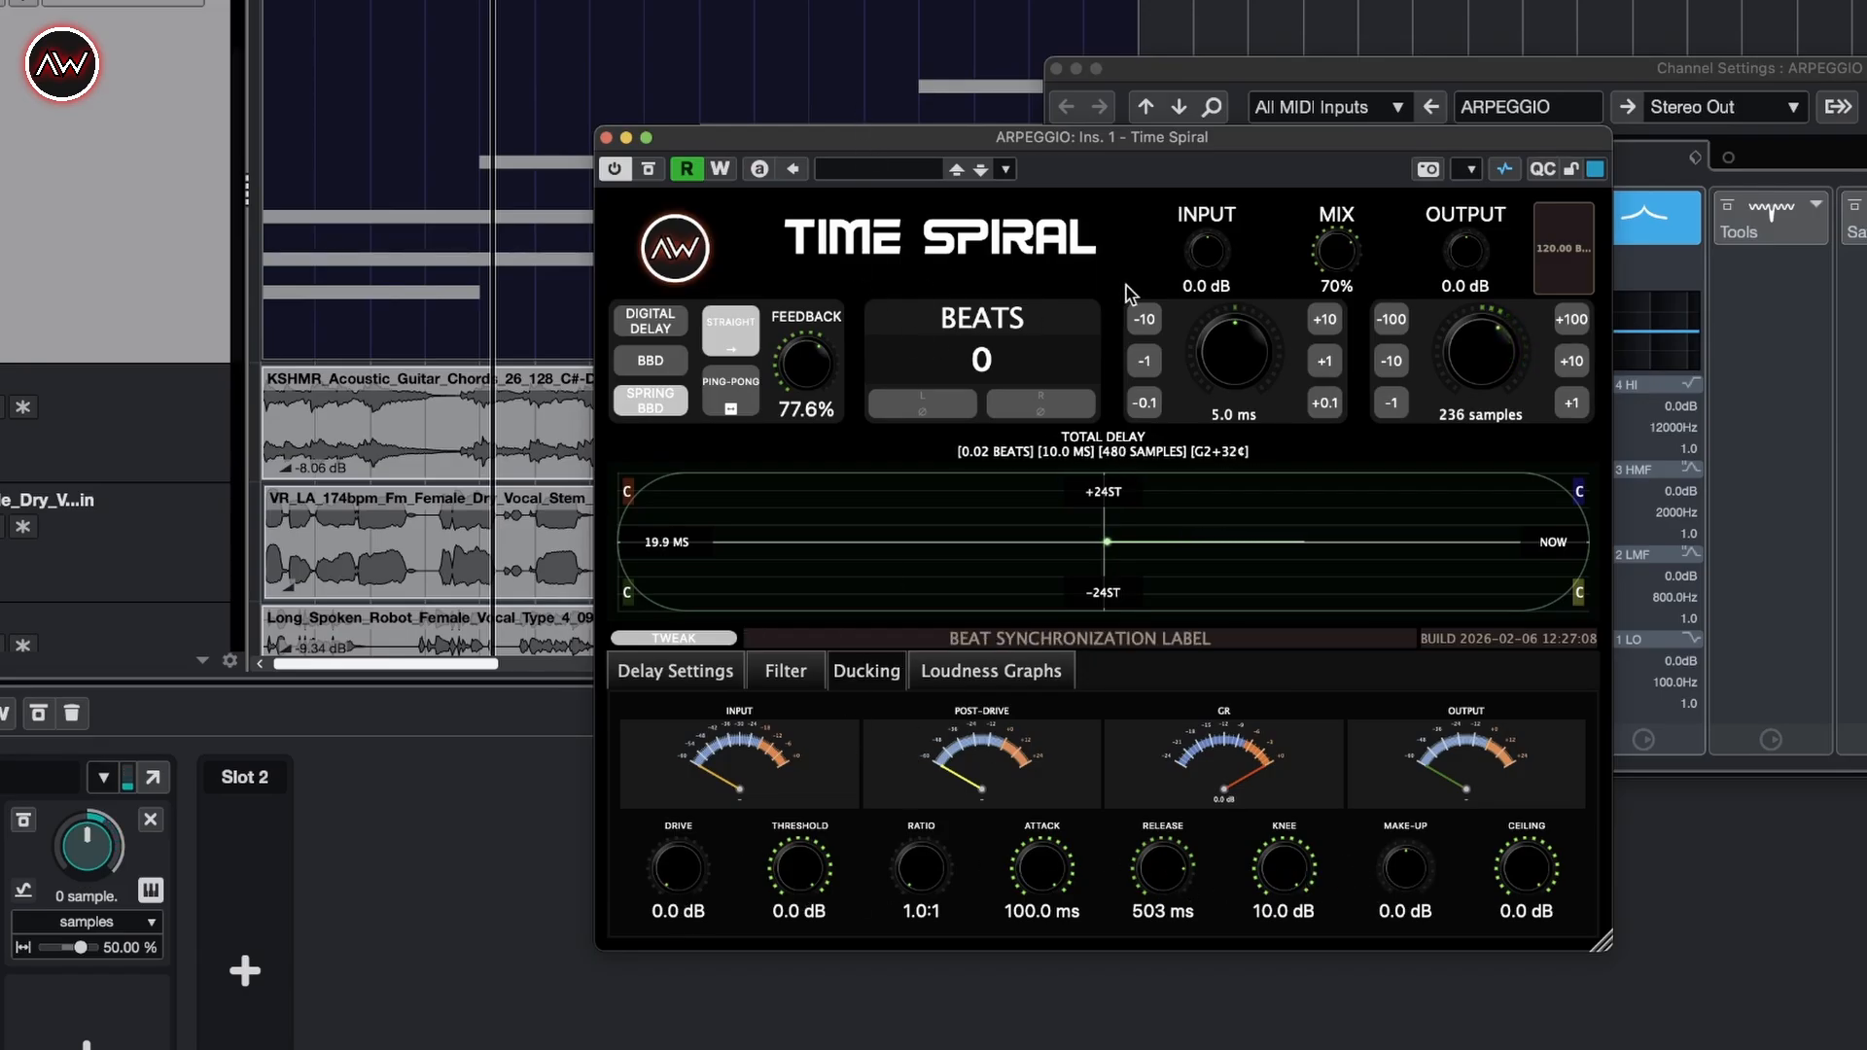
{"action": "left_click", "coordinate": [783, 680]}
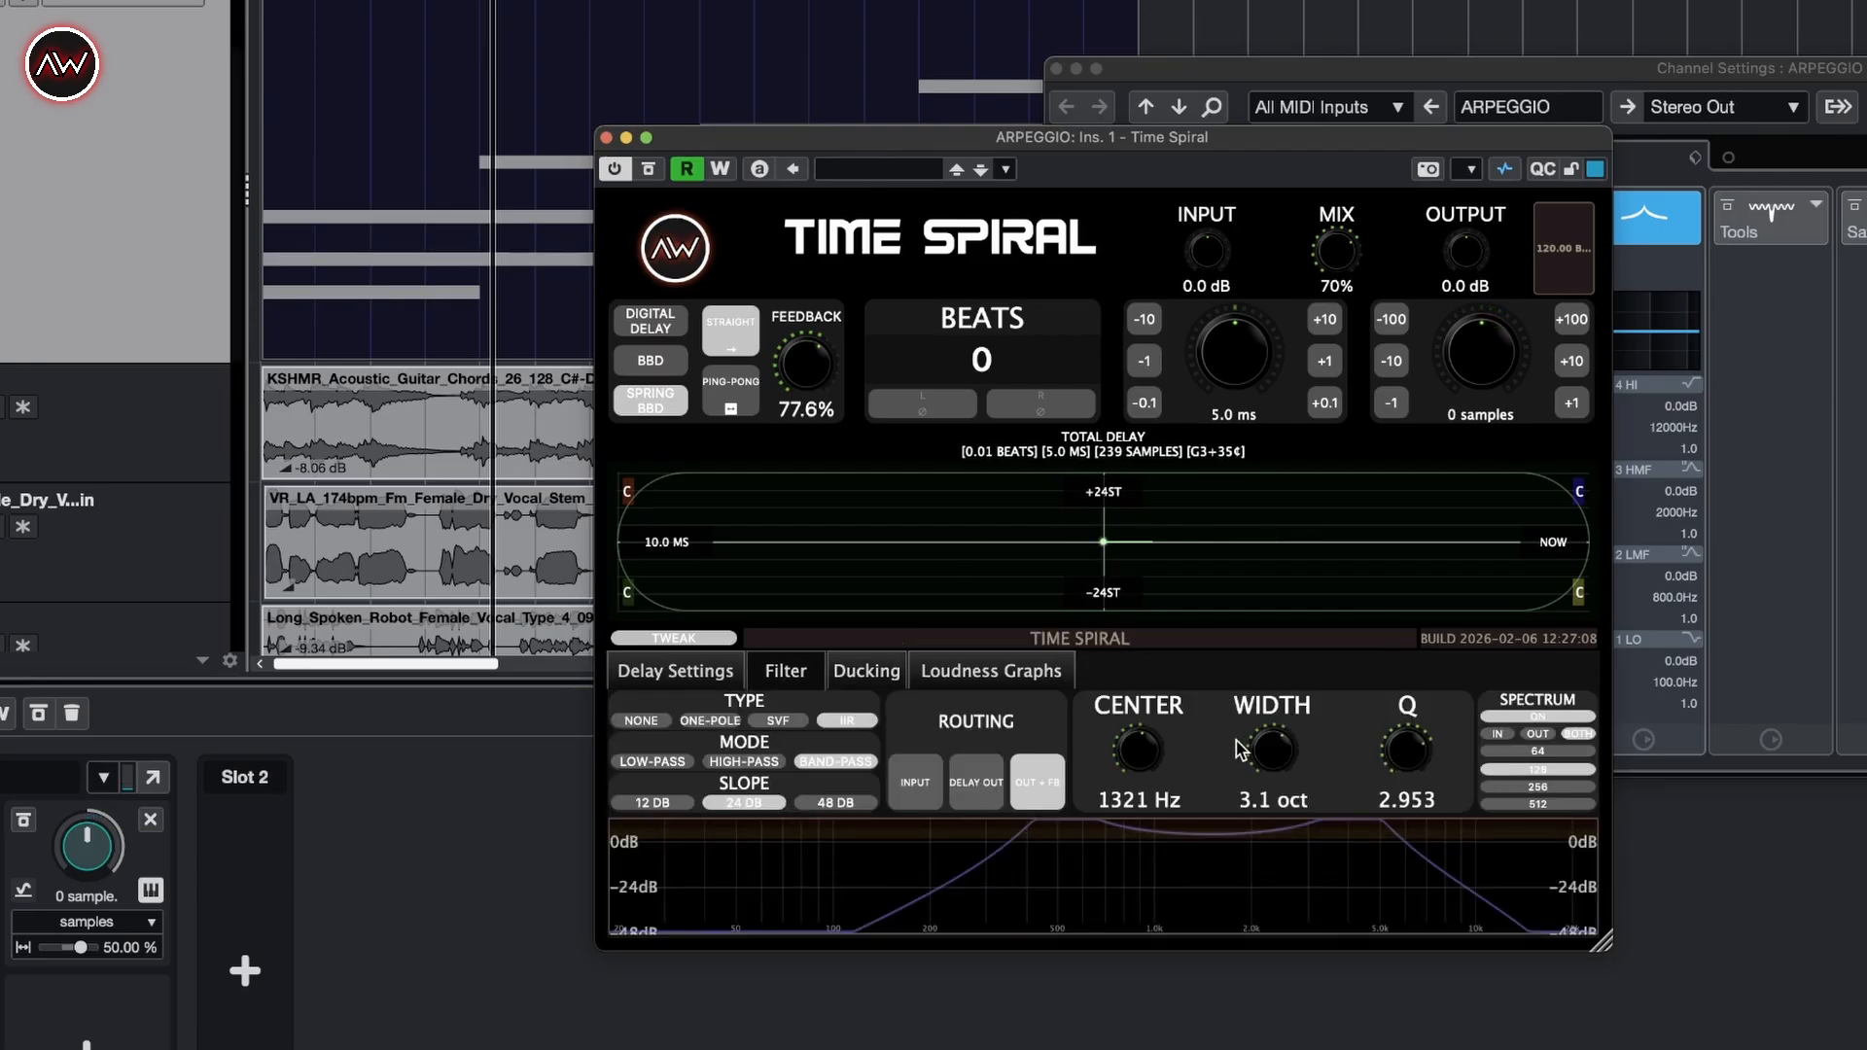
- Play the arpeggio through Time Spiral, switch the LFO modulator to its second waveform shape, and close the plugin window
{"action": "key", "text": "super+space"}
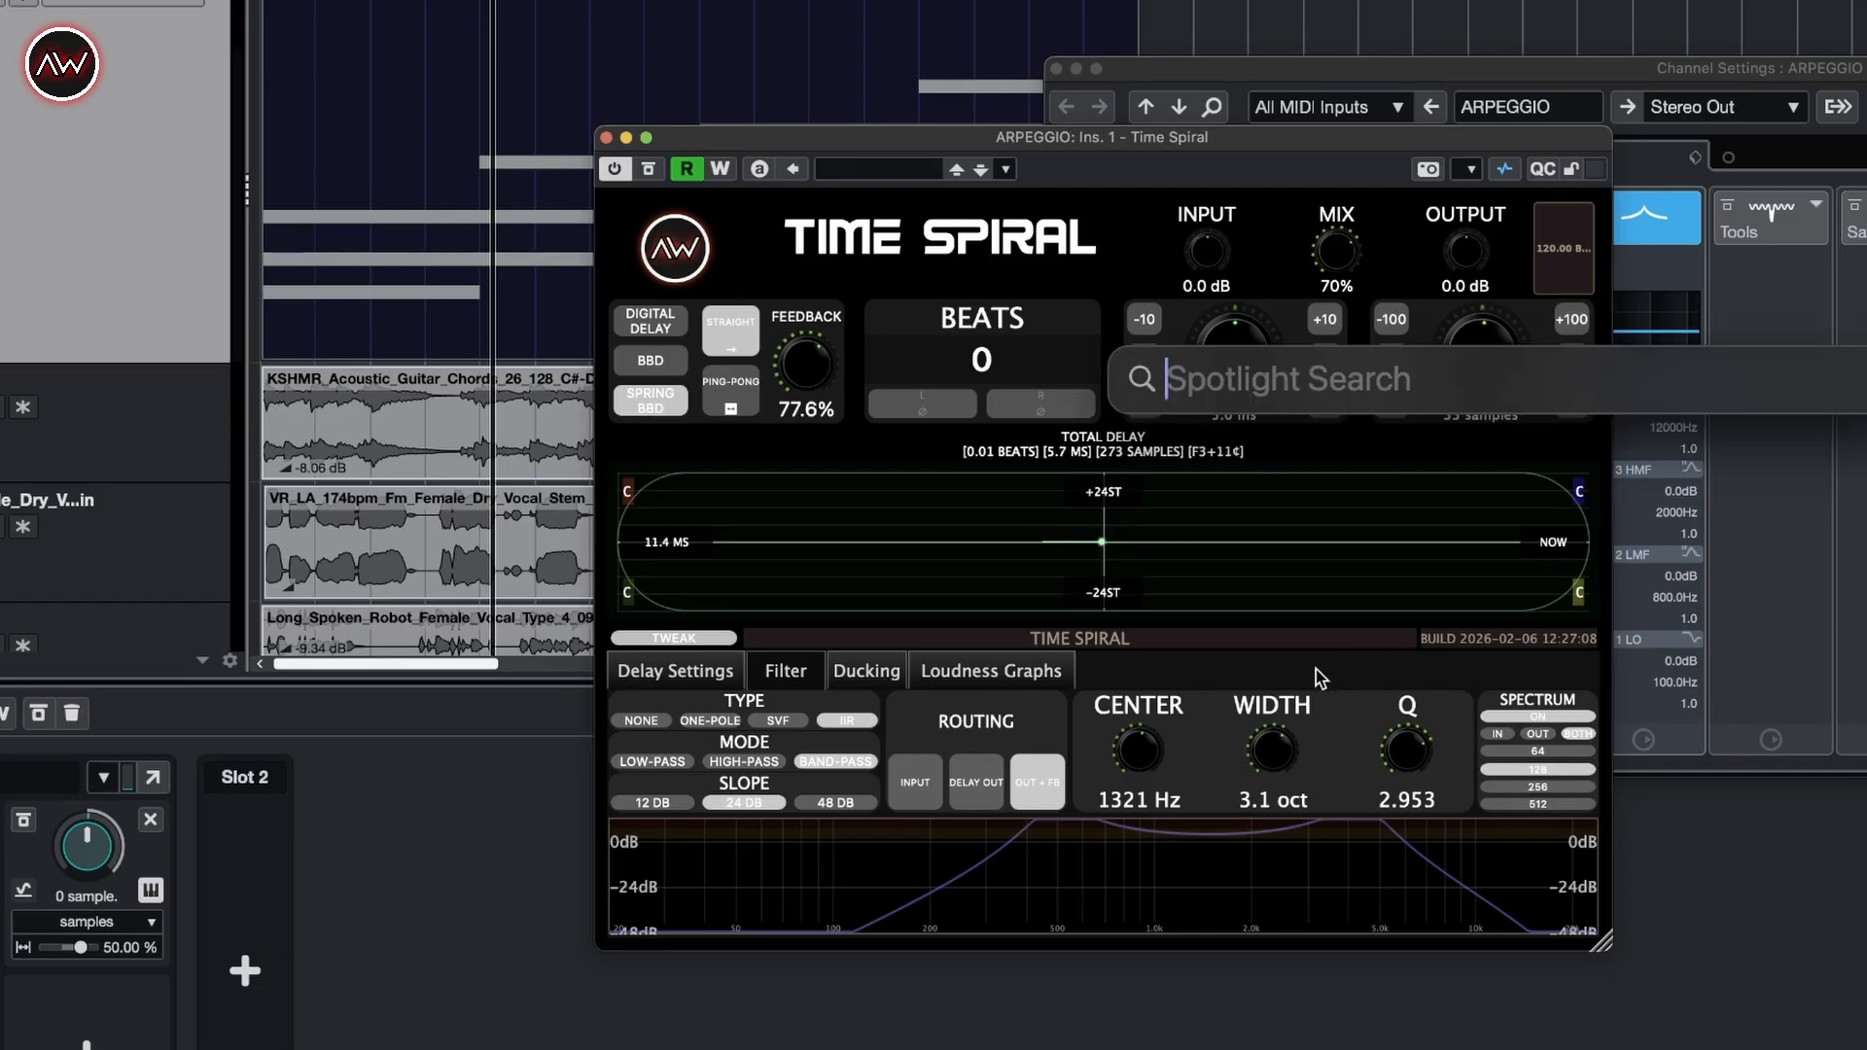
{"action": "key", "text": "Escape"}
{"action": "key", "text": "space"}
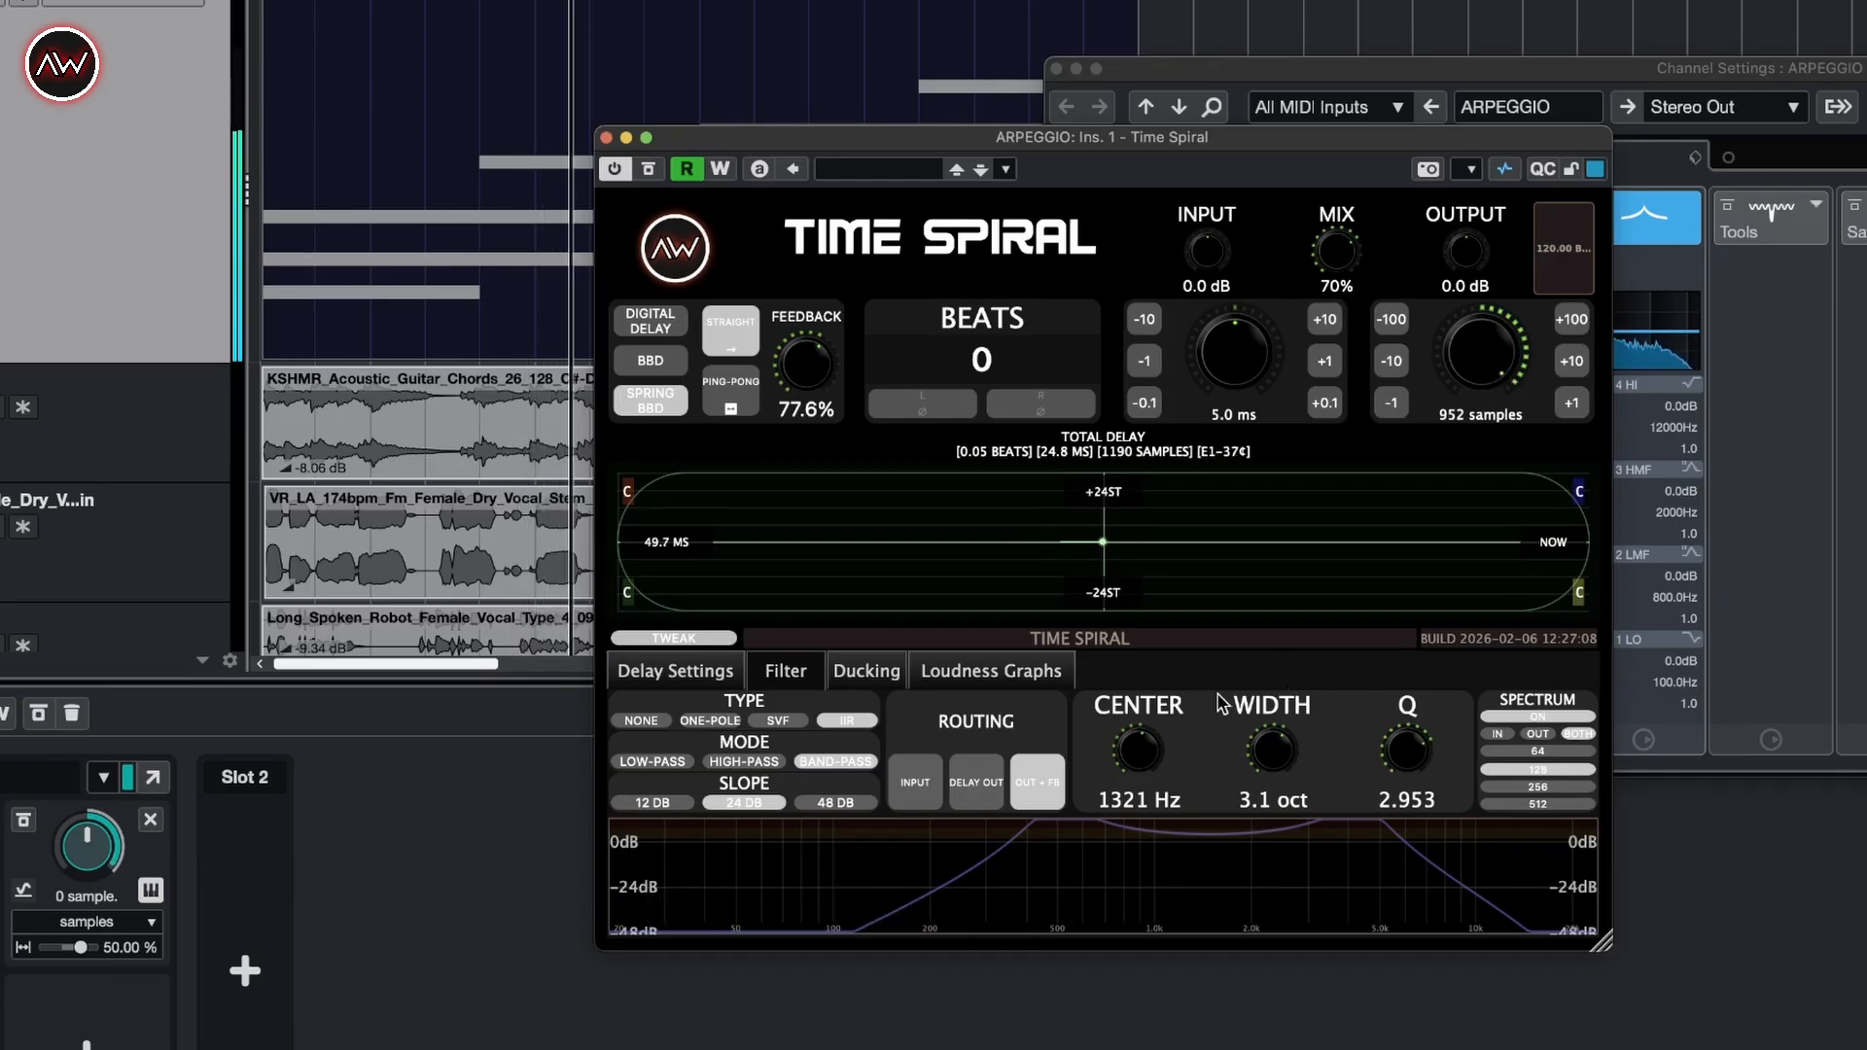
{"action": "left_click", "coordinate": [4, 875]}
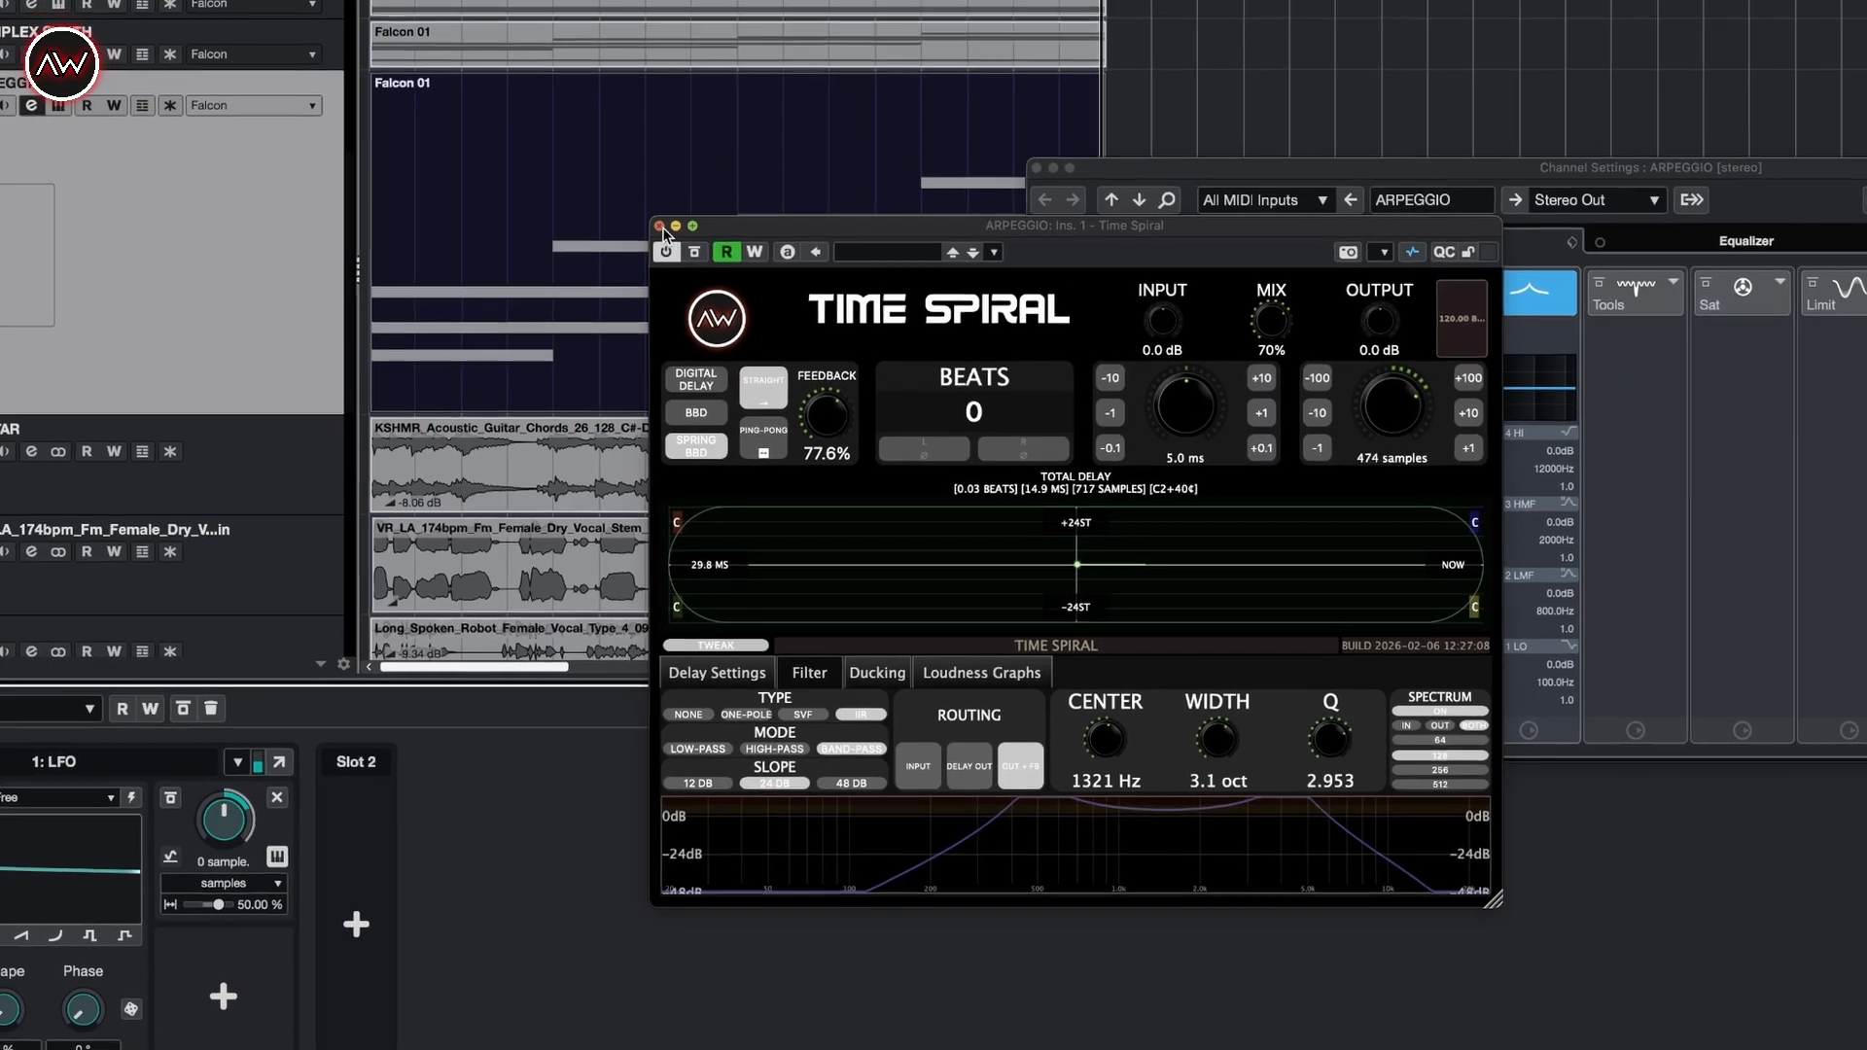
{"action": "left_click", "coordinate": [659, 225]}
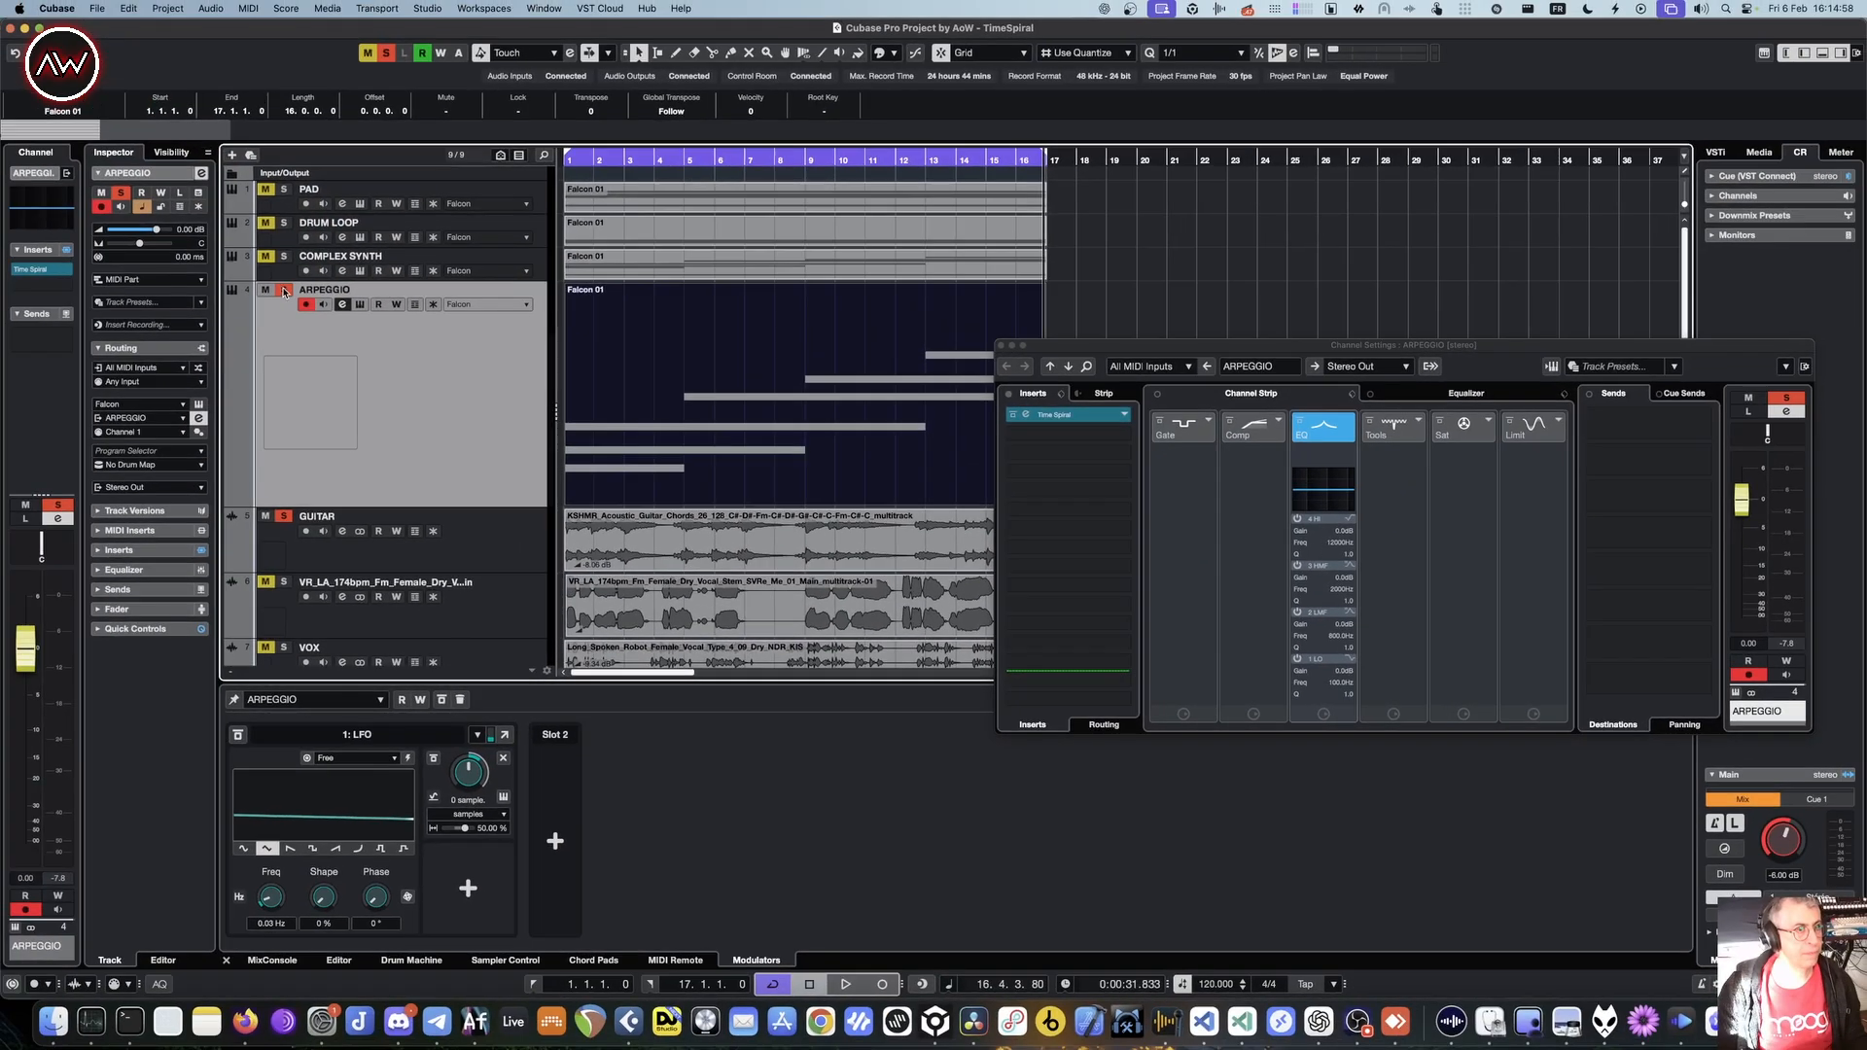
- Move the solo from ARPEGGIO to GUITAR, select the guitar track and play it with Time Spiral bypassed
{"action": "left_click", "coordinate": [186, 231]}
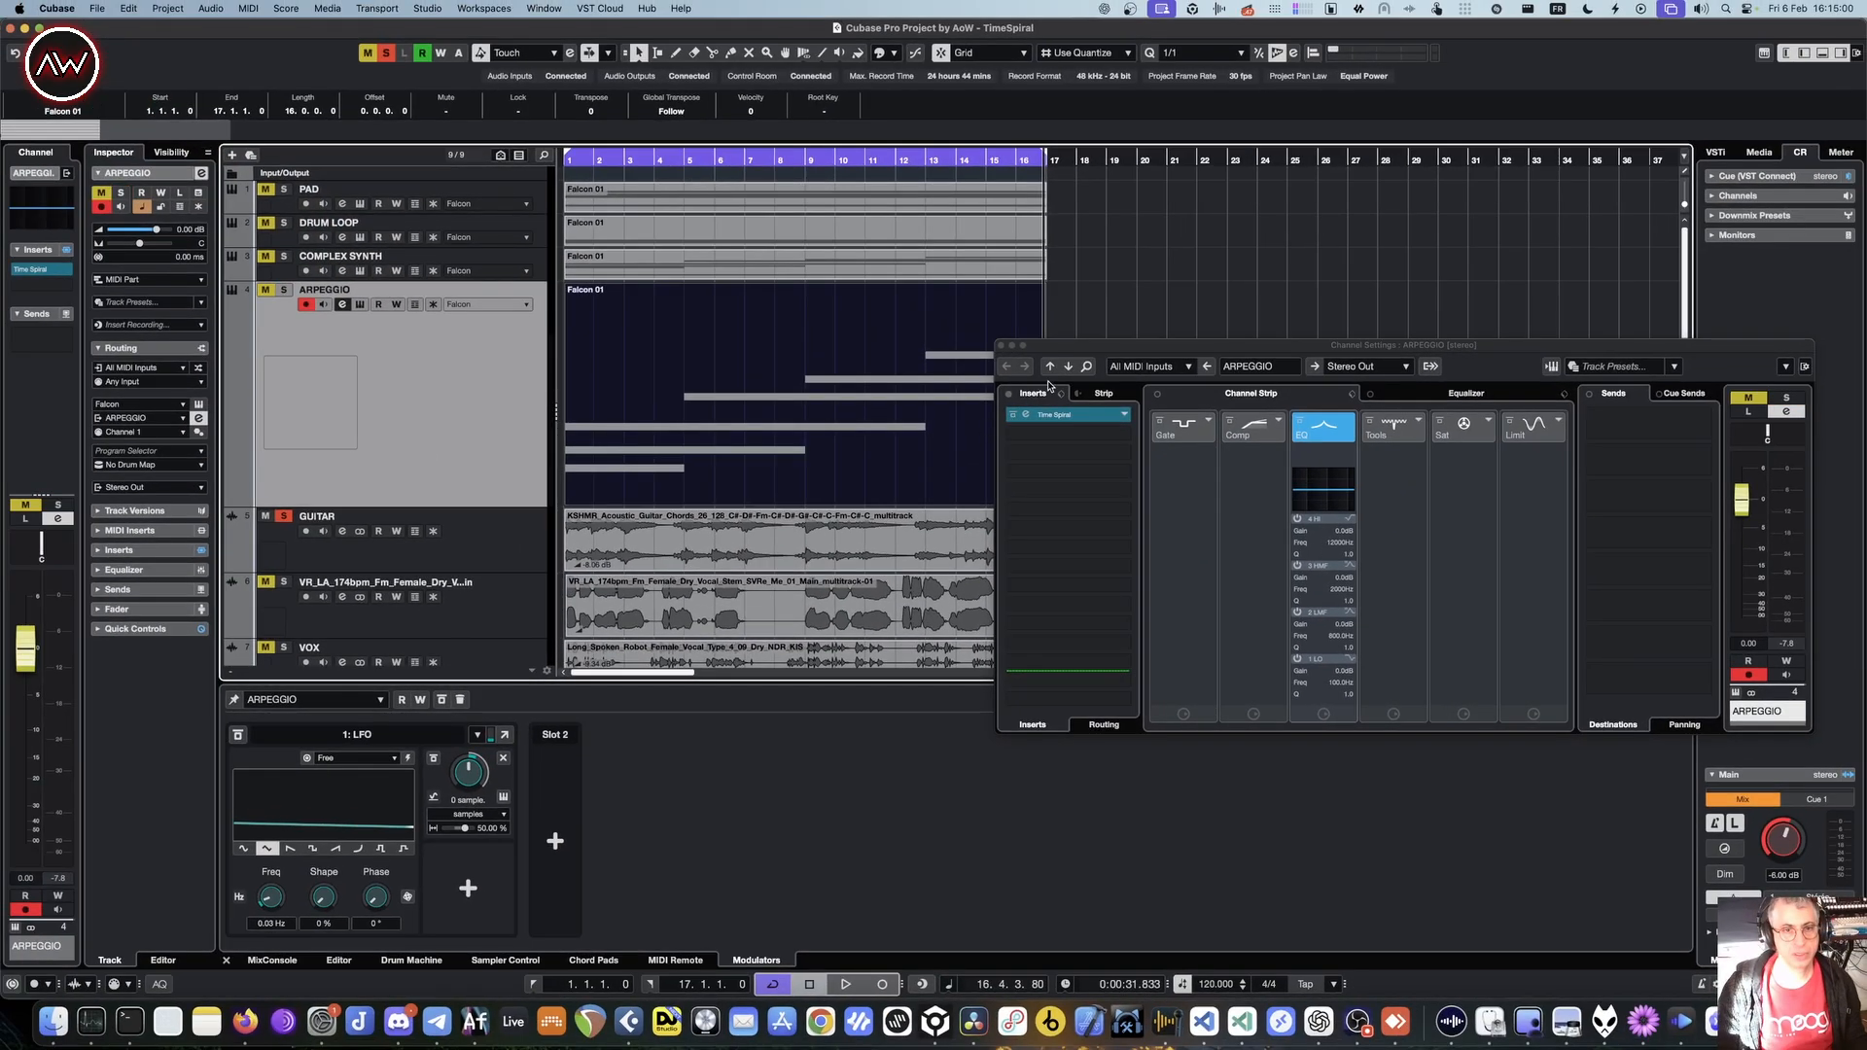
{"action": "left_click", "coordinate": [513, 539]}
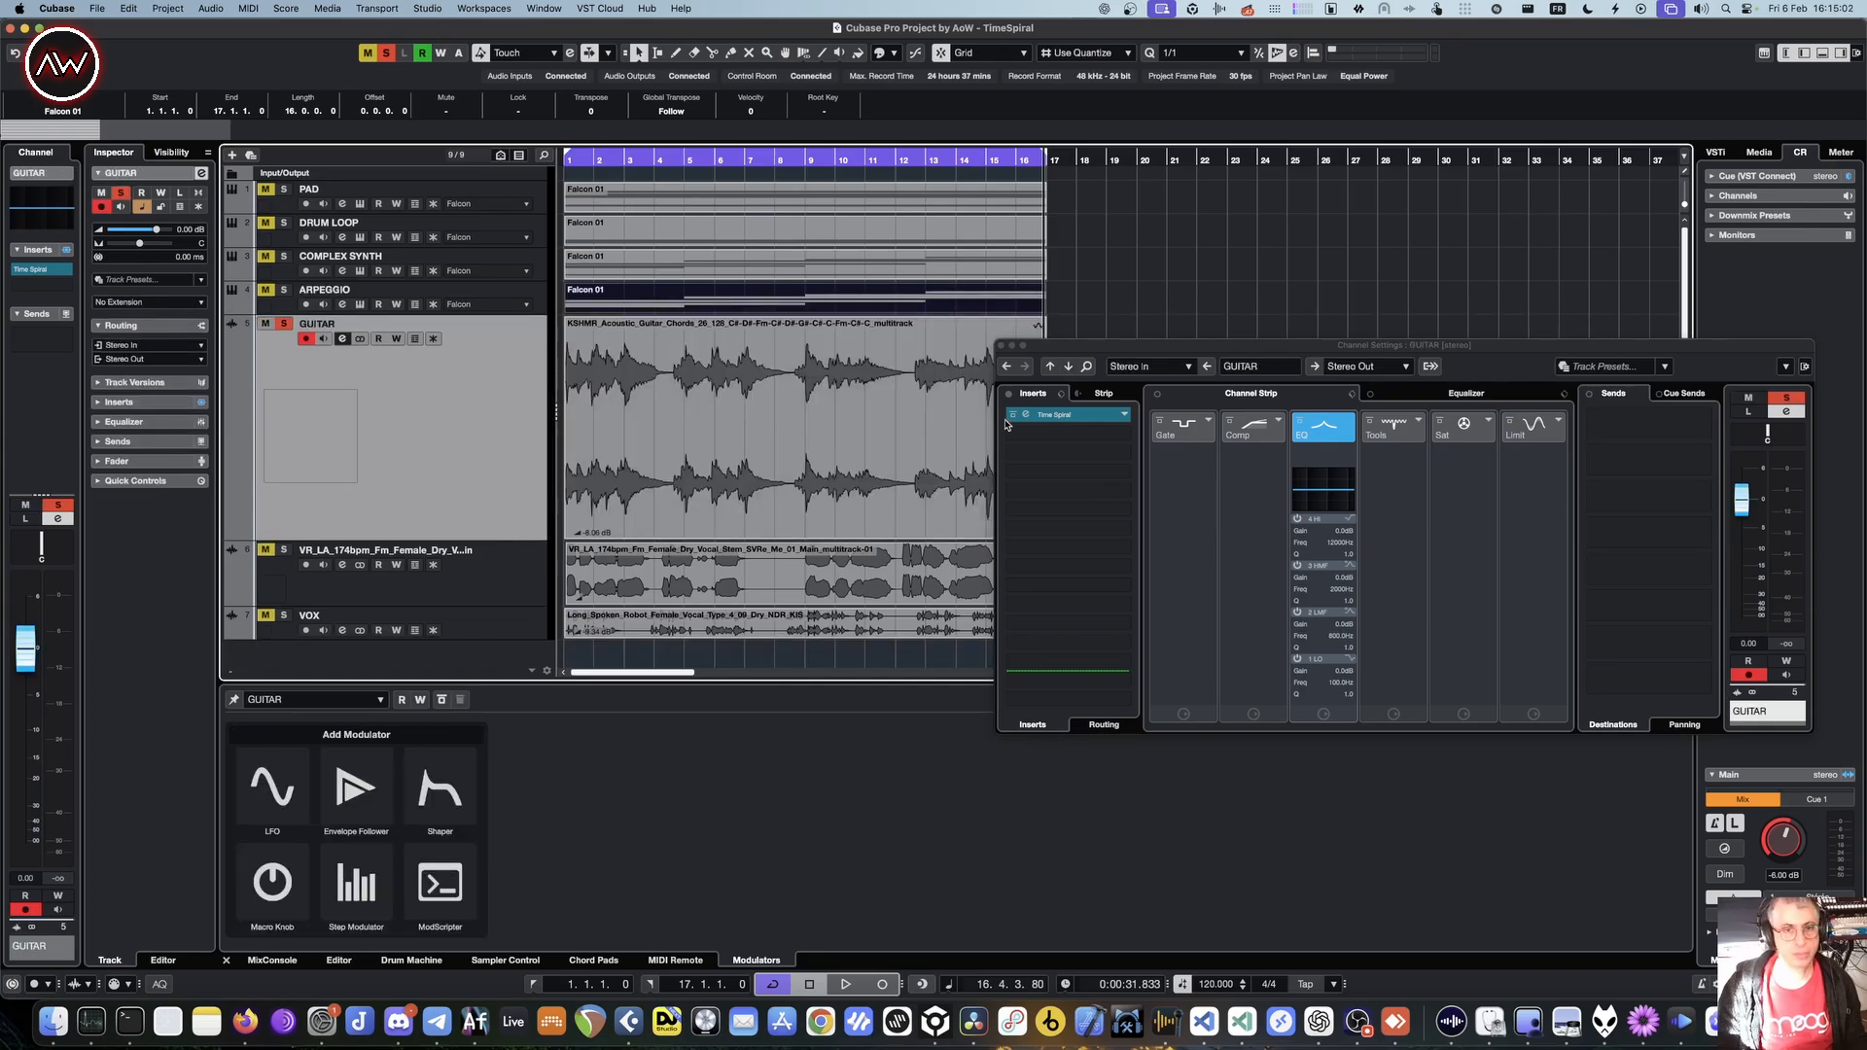
{"action": "key", "text": "space"}
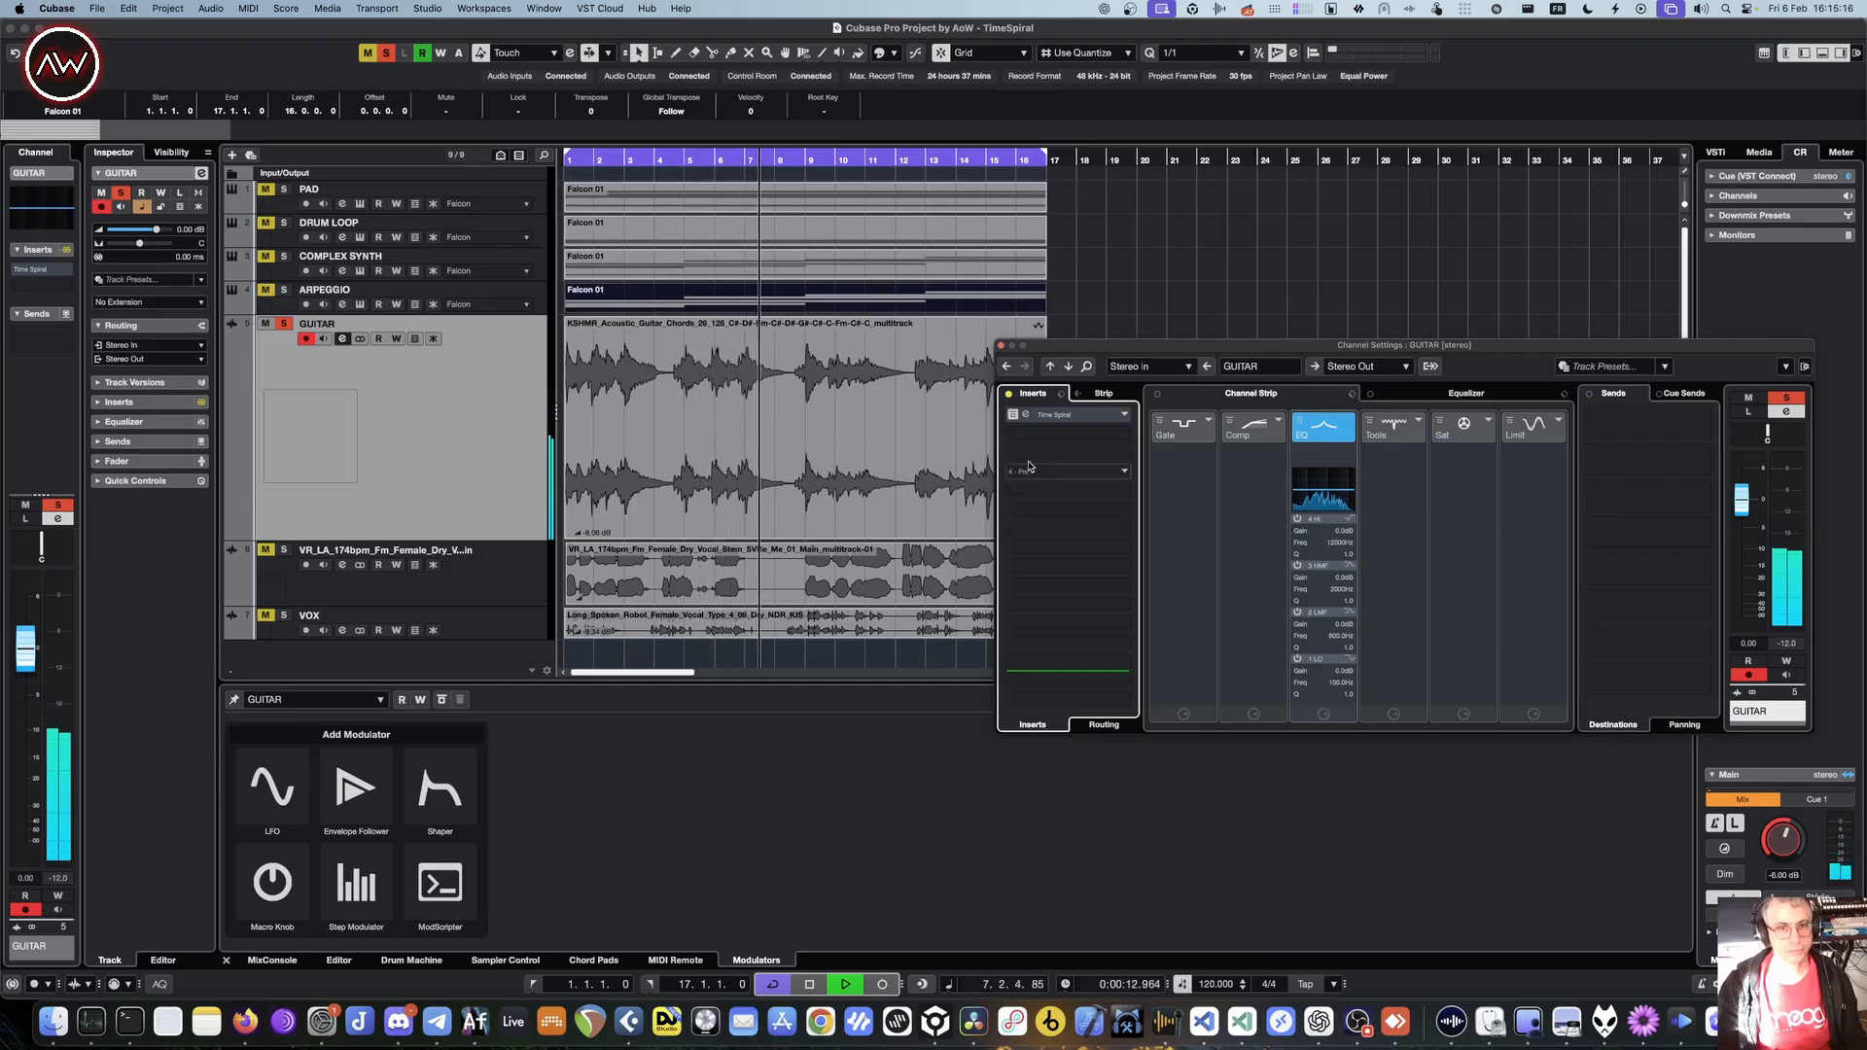
{"action": "key", "text": "space"}
- Open the guitar's Time Spiral window, move it clear of the channel's insert slot and re-enable the effect
{"action": "left_click", "coordinate": [1029, 415]}
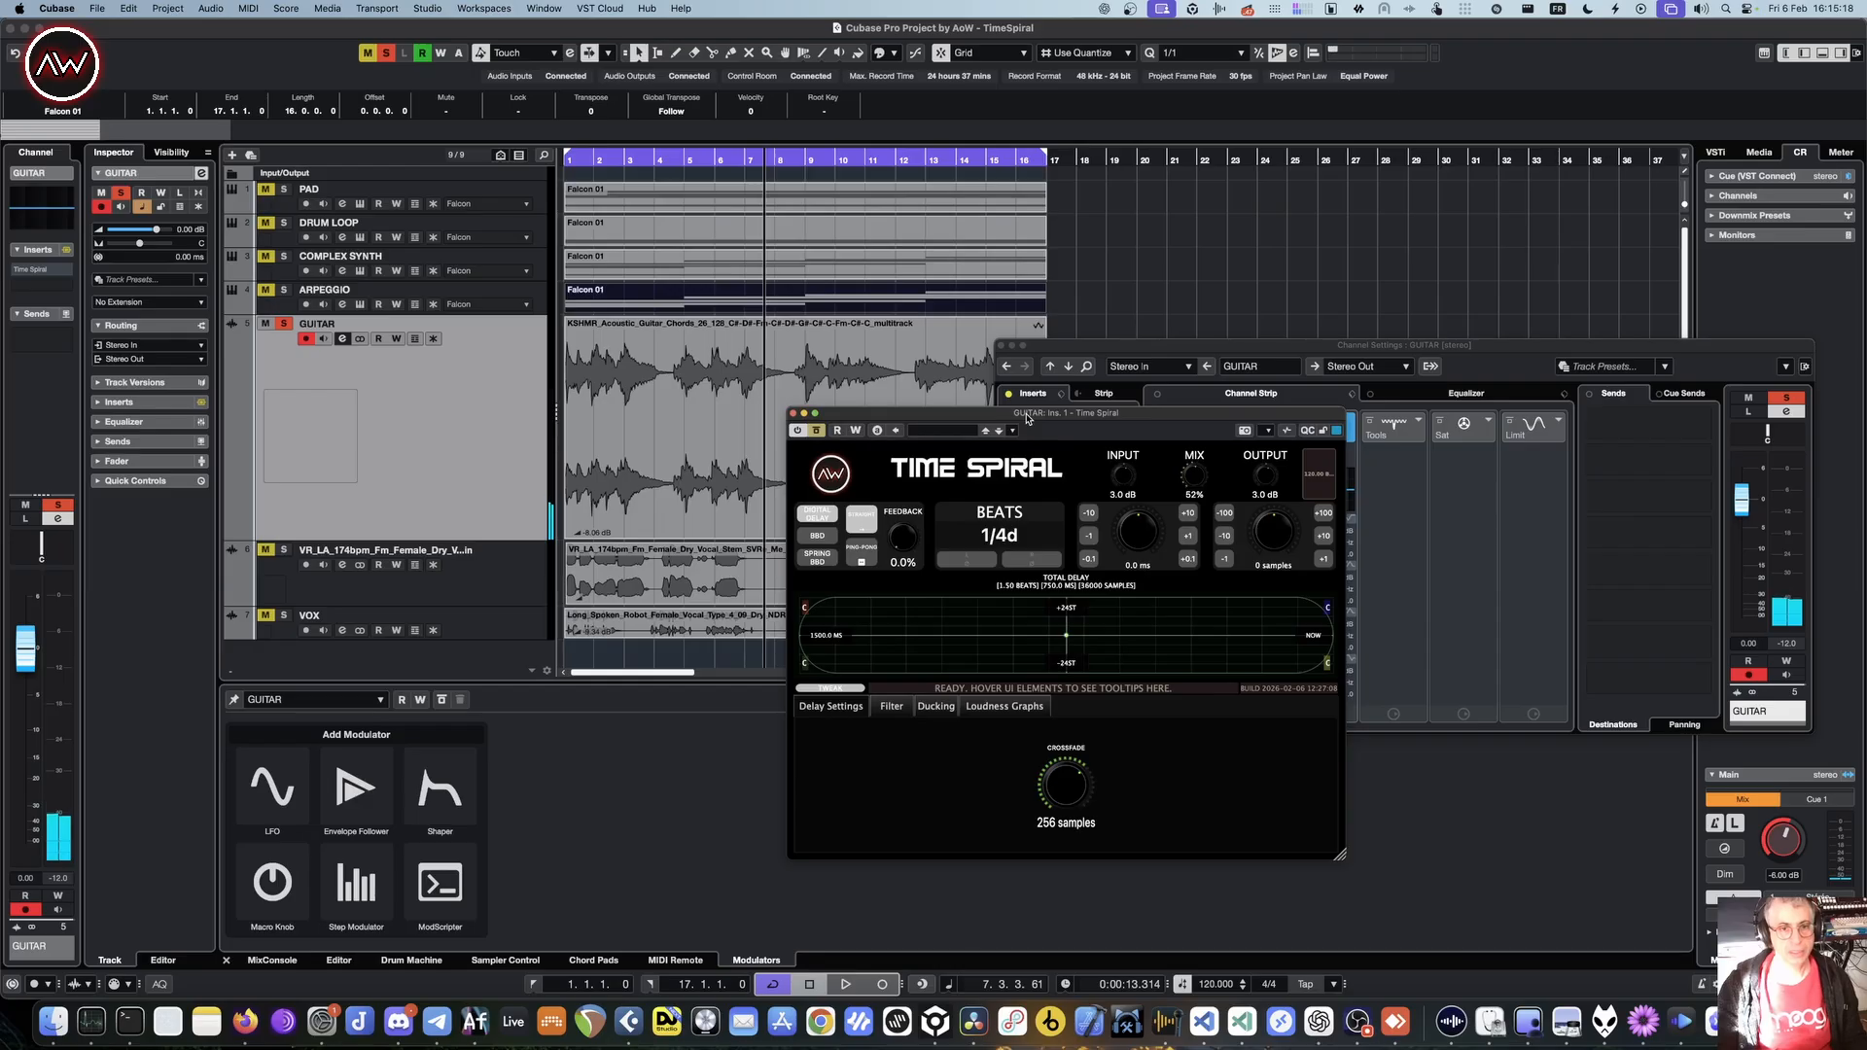
{"action": "left_click_drag", "start_coordinate": [1022, 416], "coordinate": [1081, 465]}
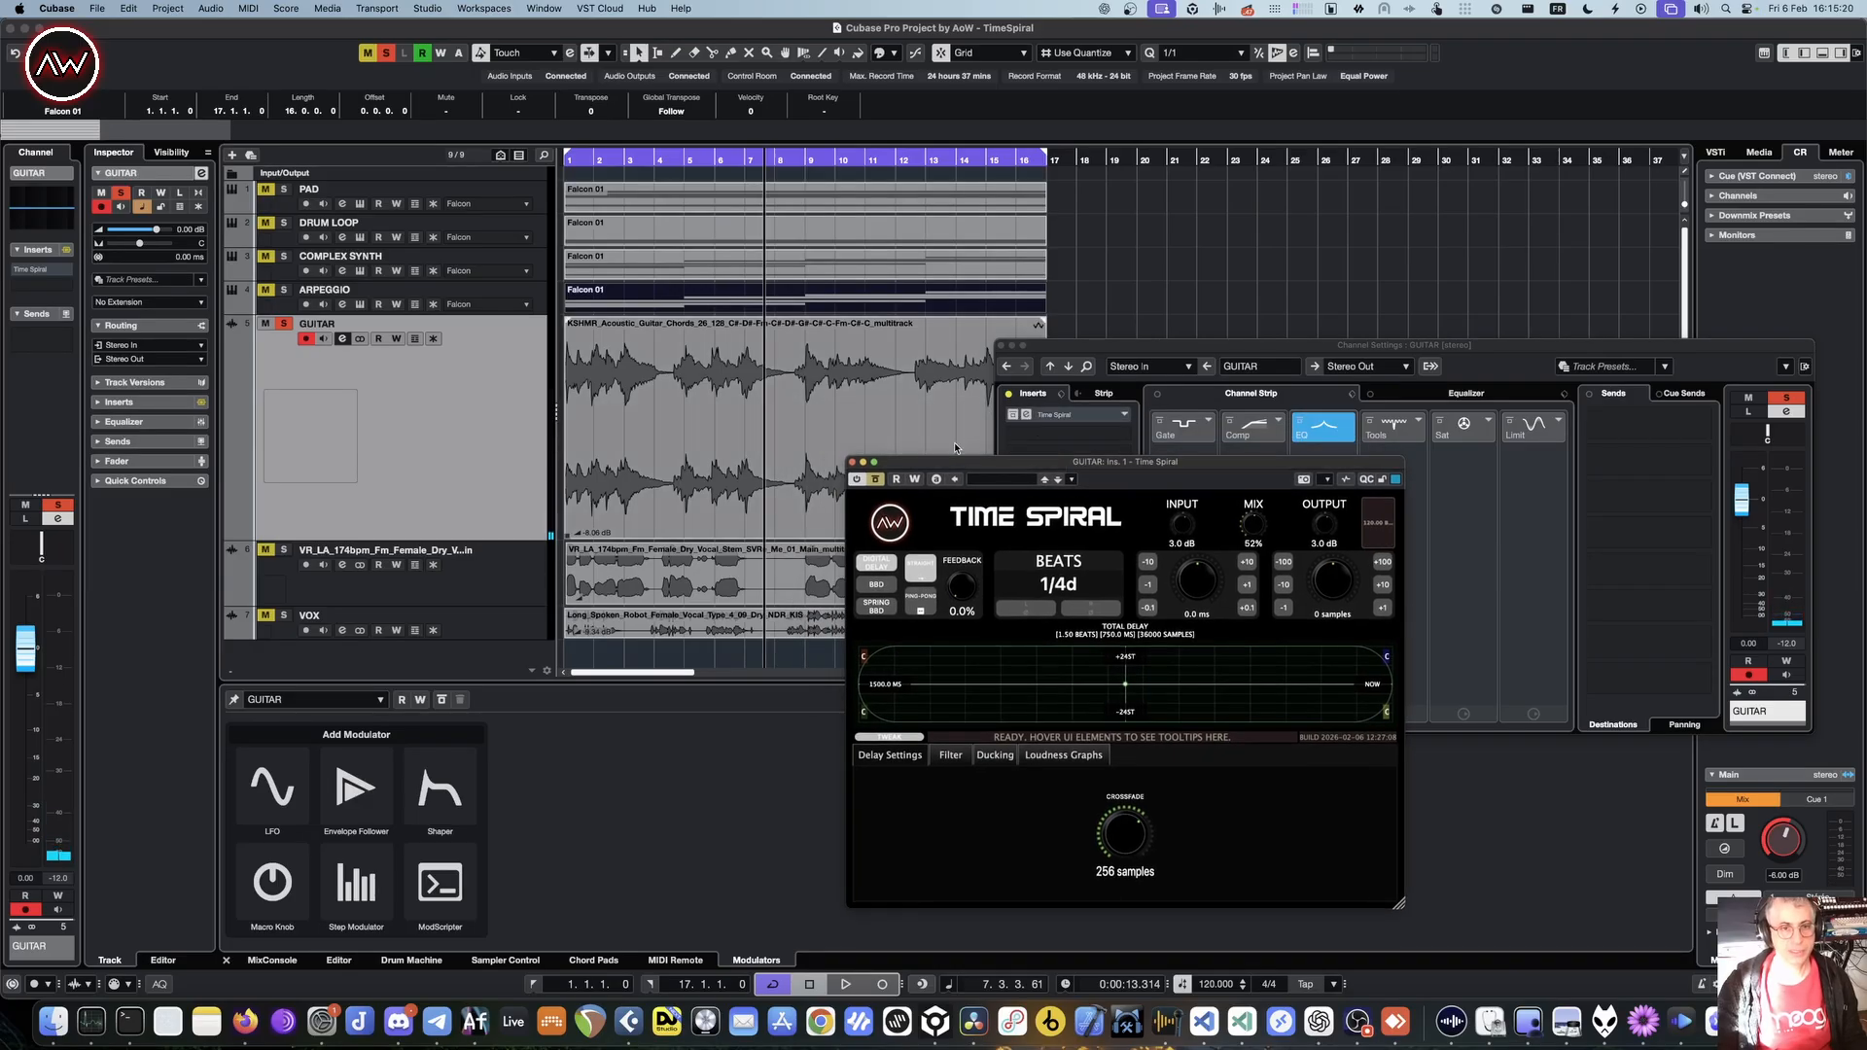
{"action": "left_click", "coordinate": [856, 480]}
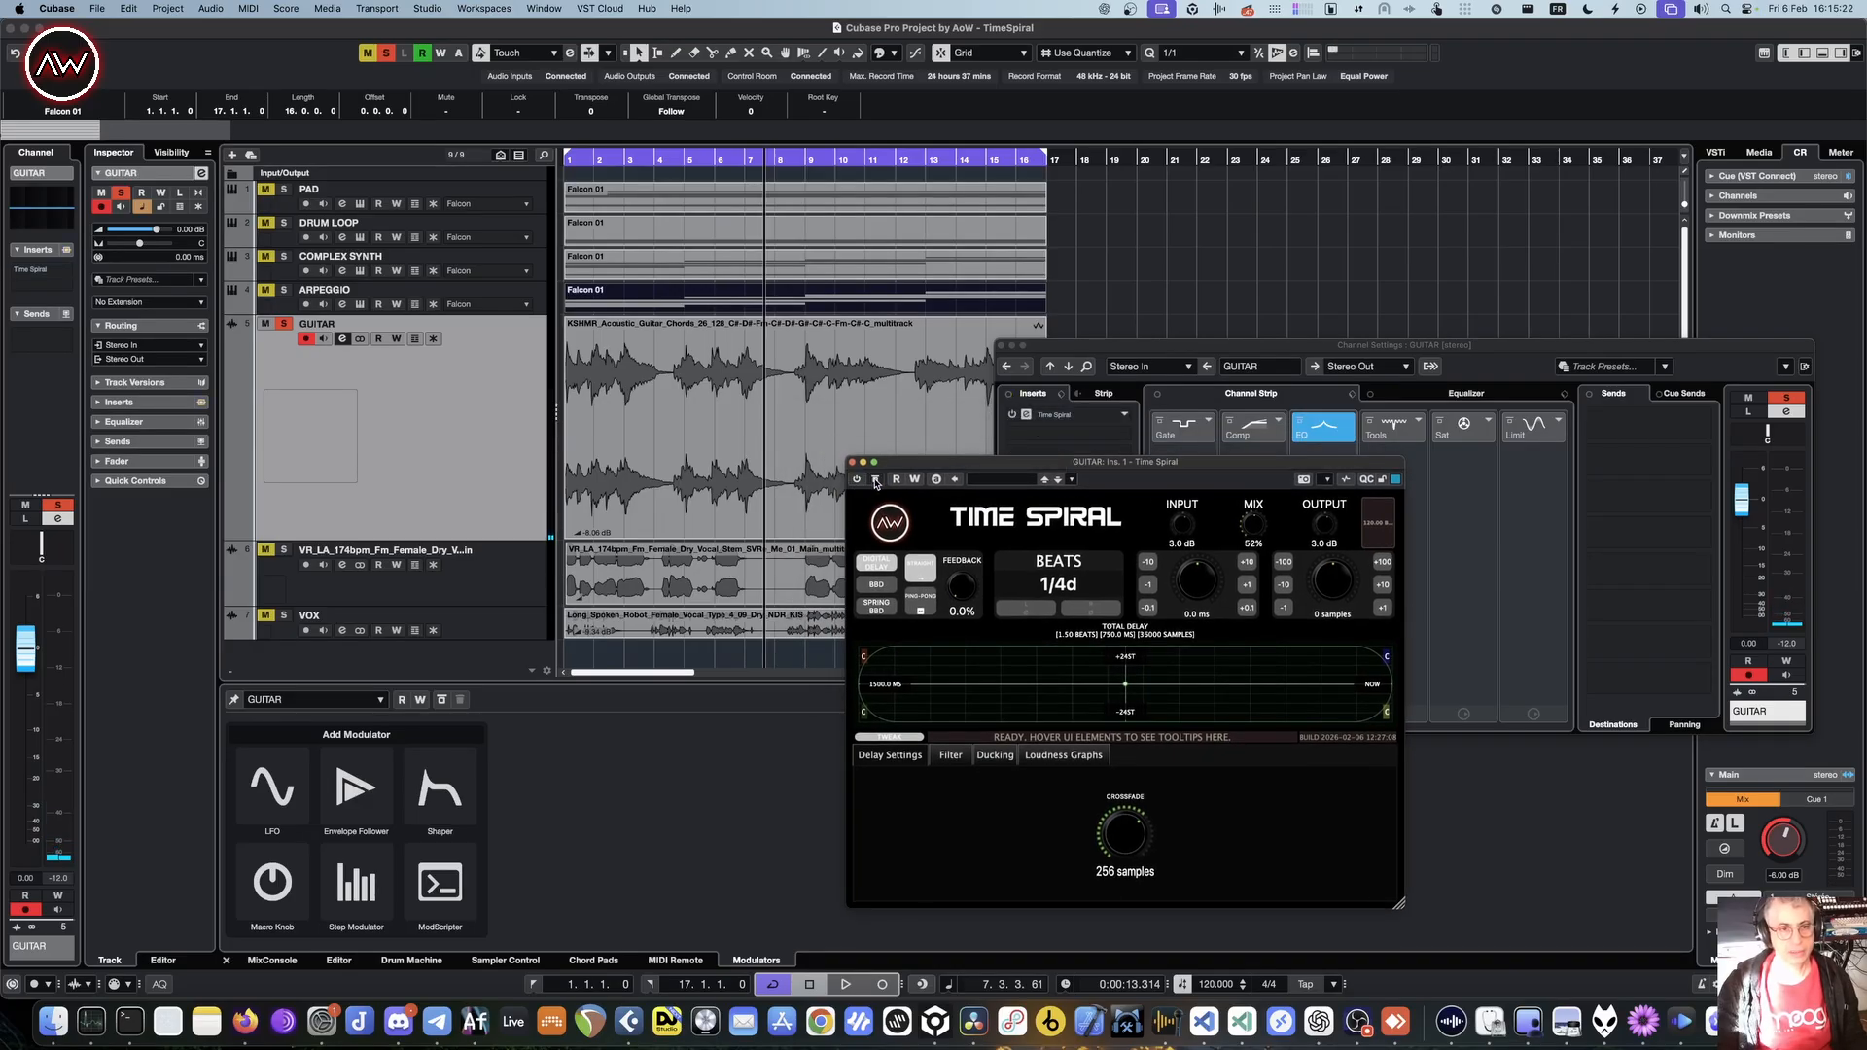
{"action": "left_click", "coordinate": [857, 480]}
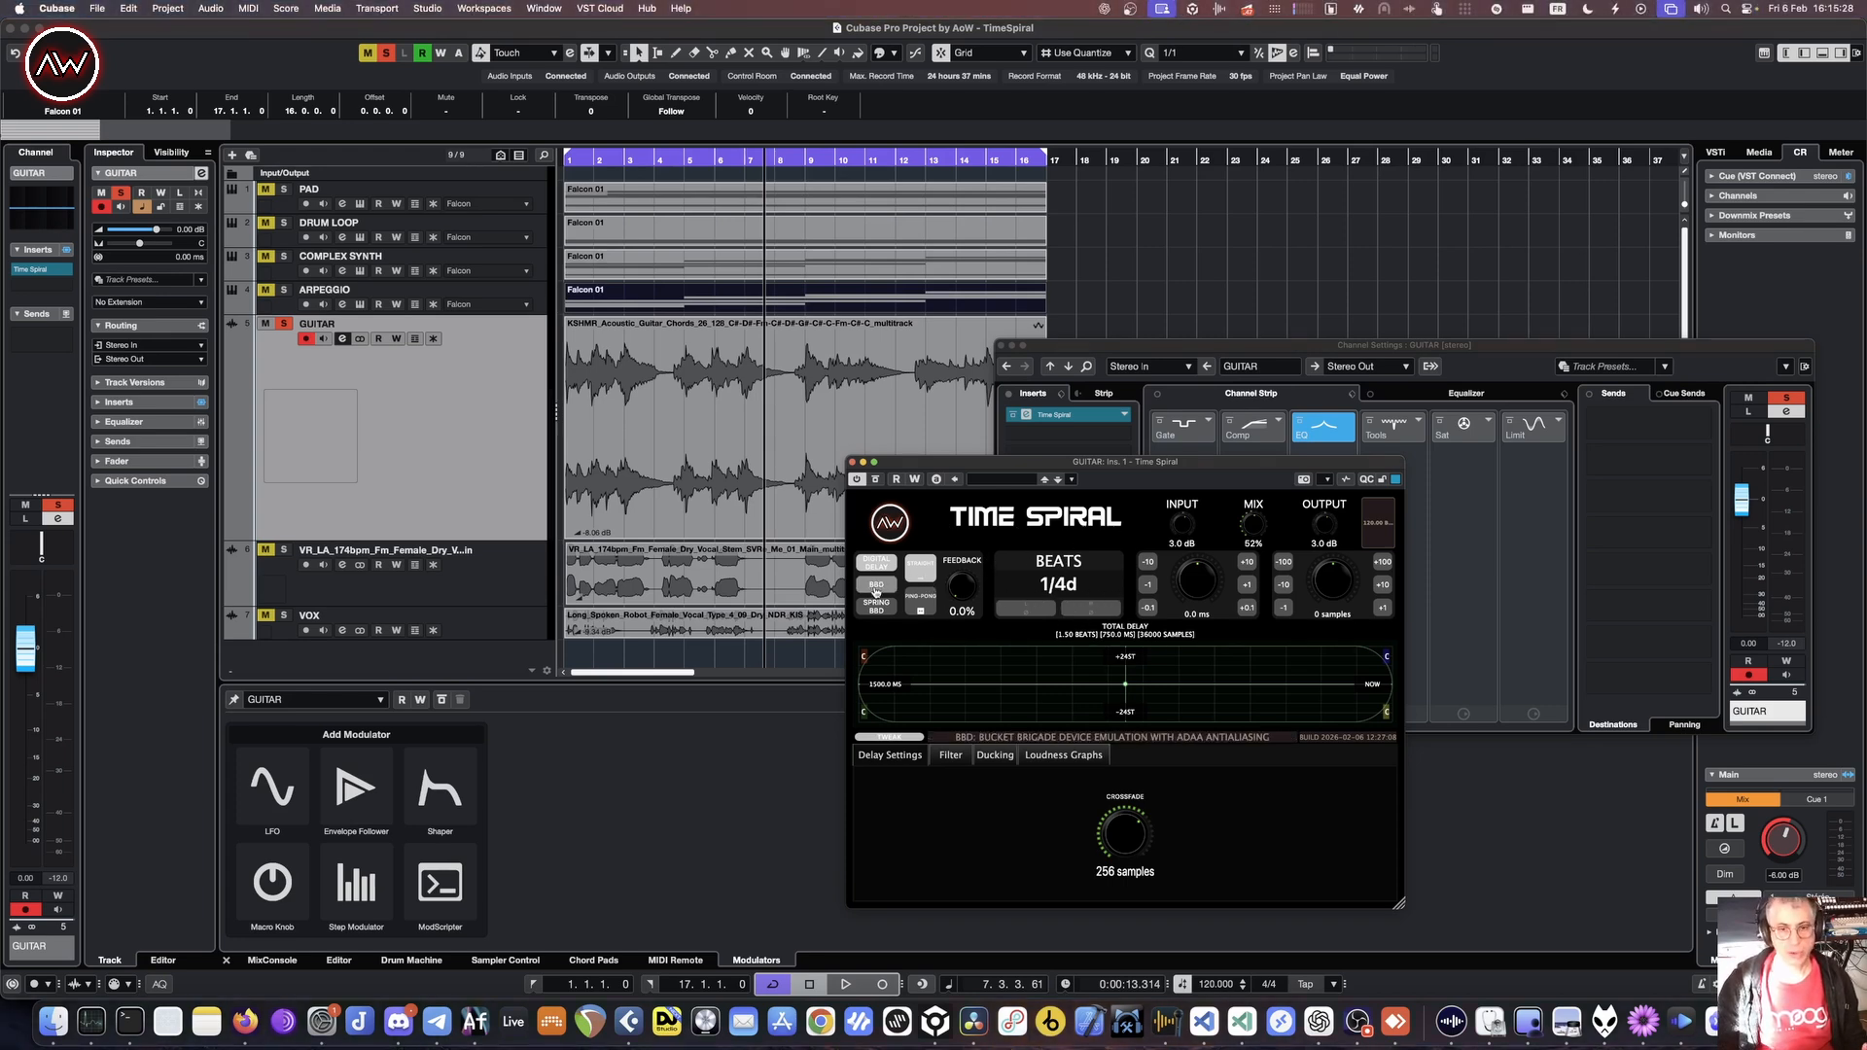
- Review the guitar's filter and ducking settings, and set the ducking release to 261 ms while playing the track
{"action": "left_click", "coordinate": [951, 756]}
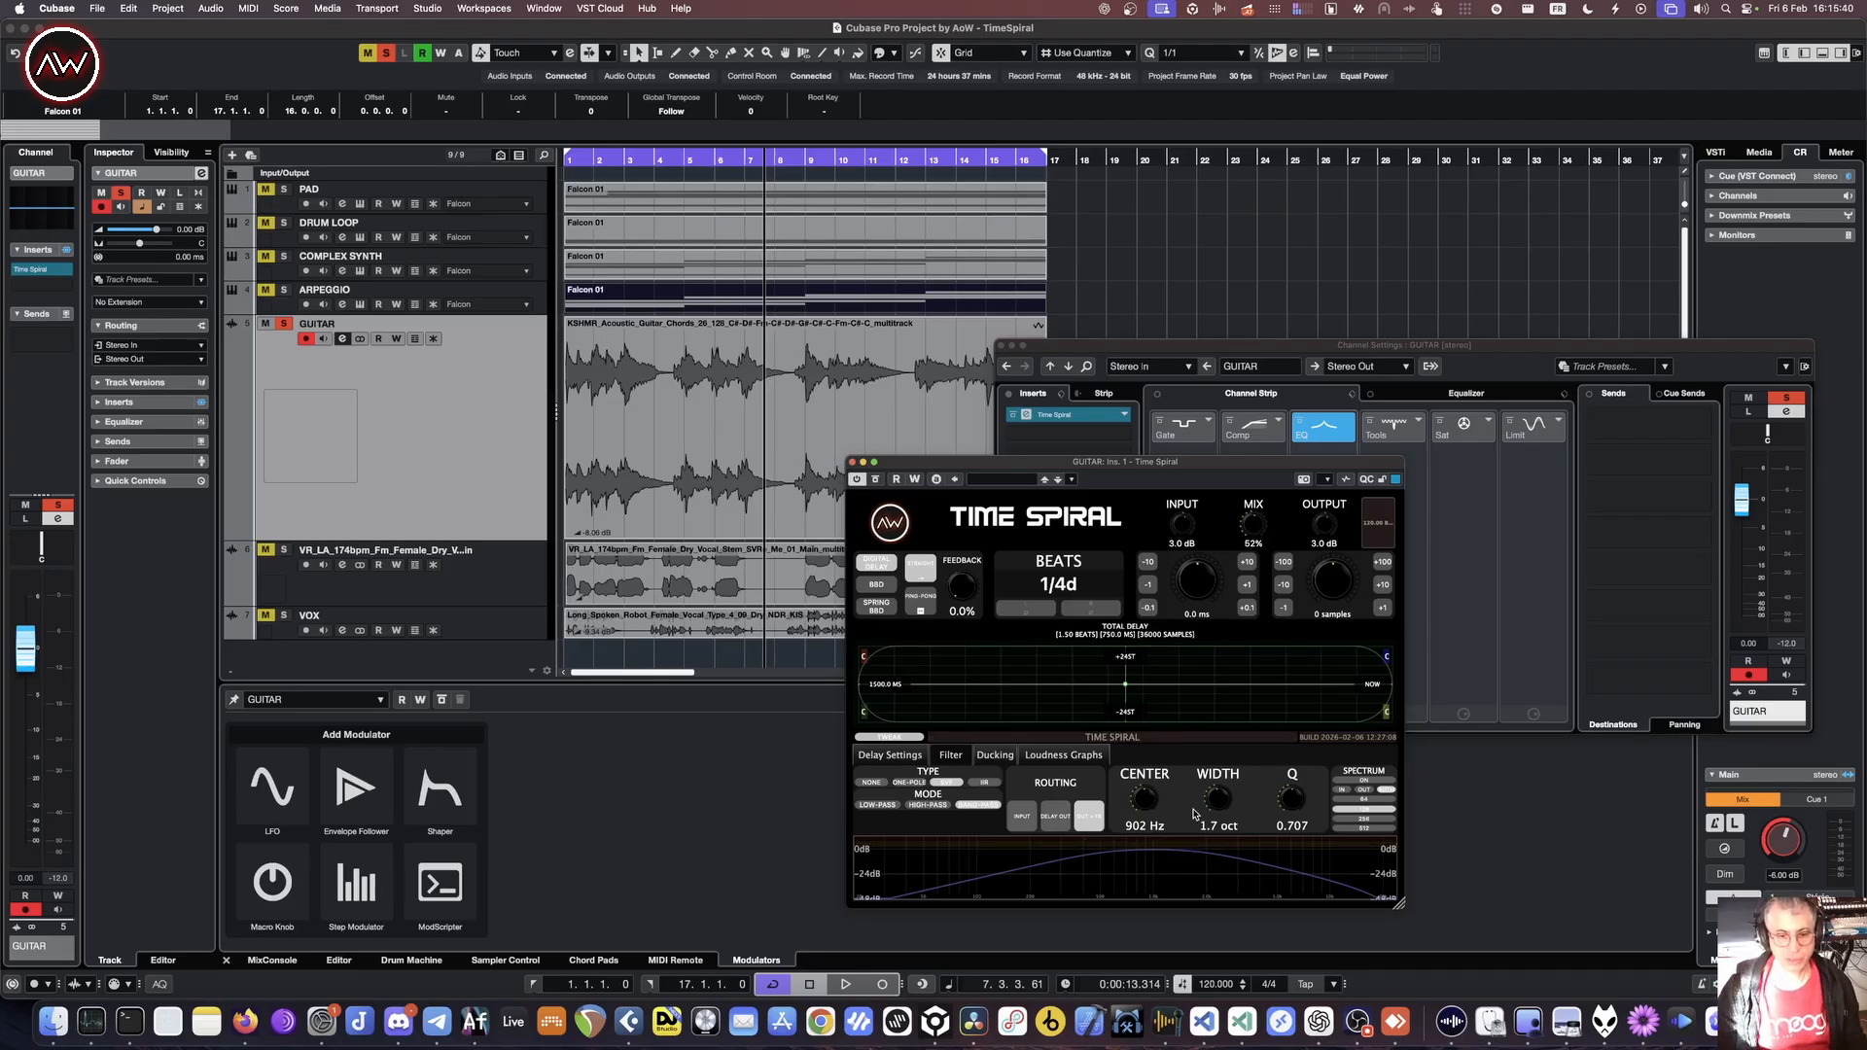
{"action": "left_click", "coordinate": [995, 758]}
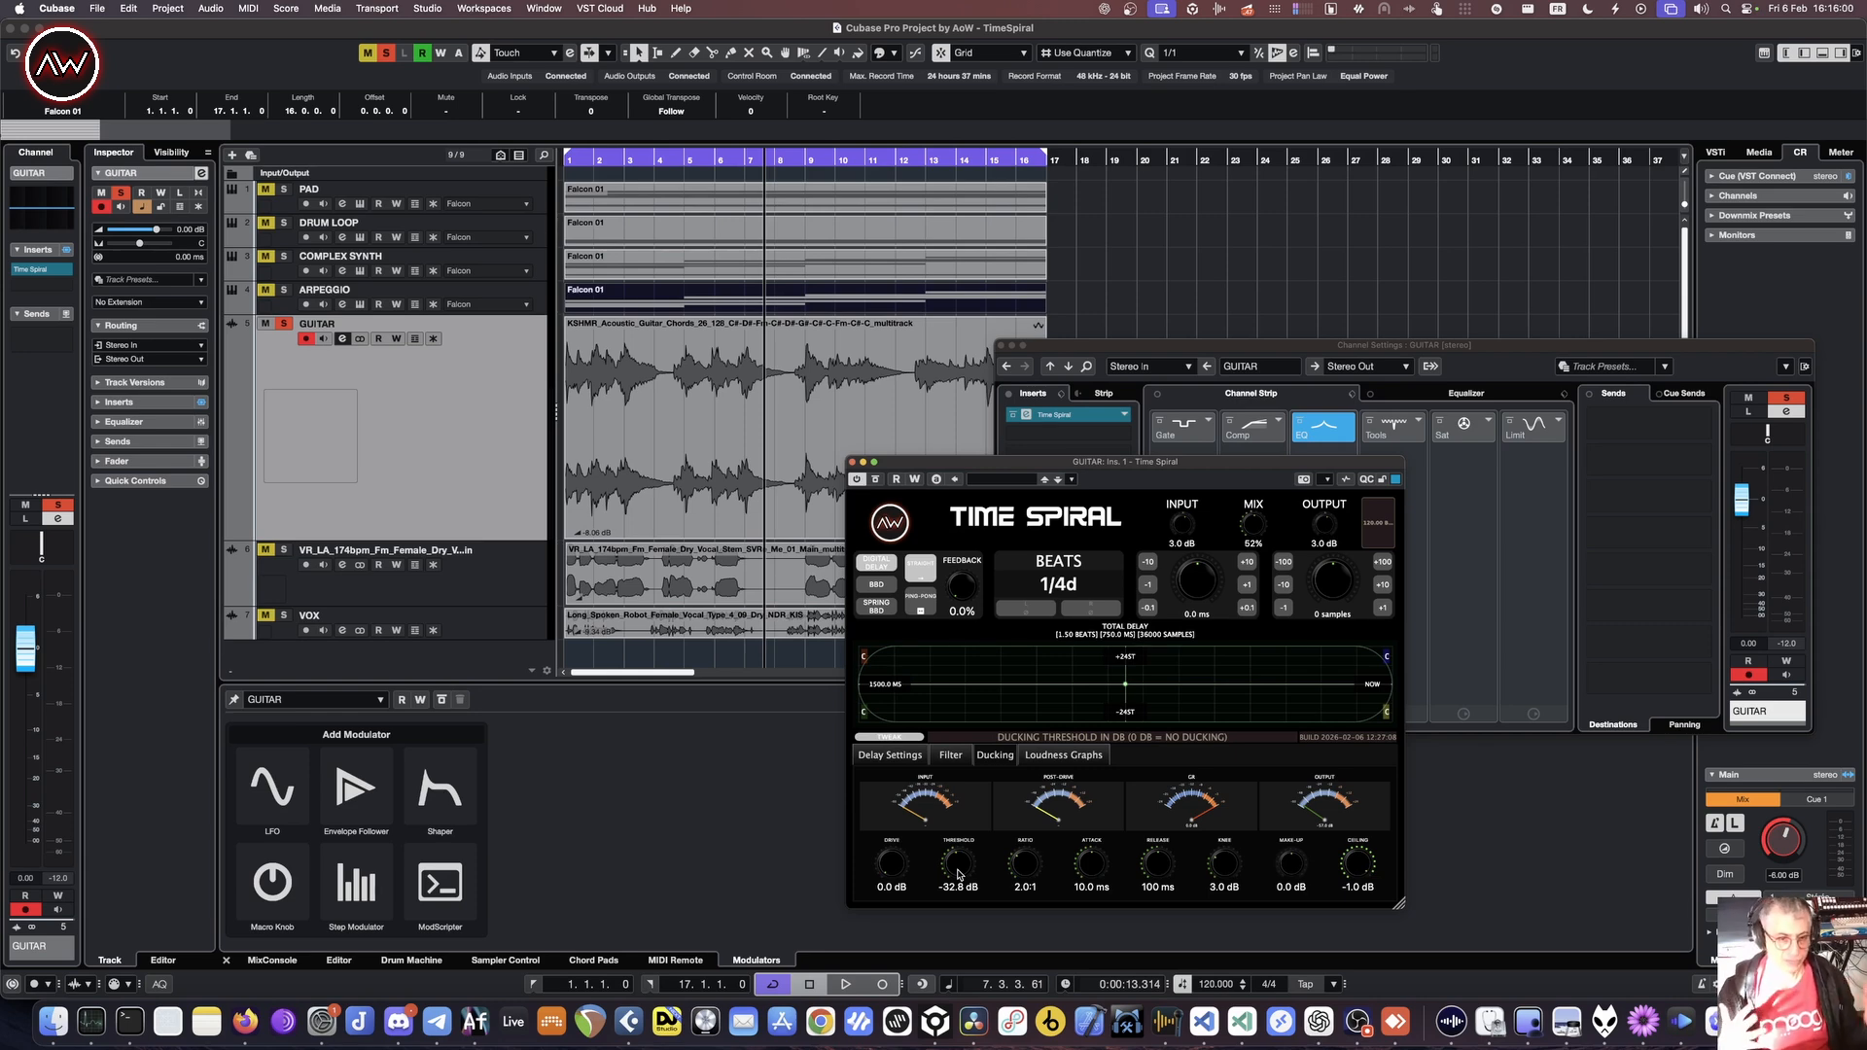
{"action": "key", "text": "space"}
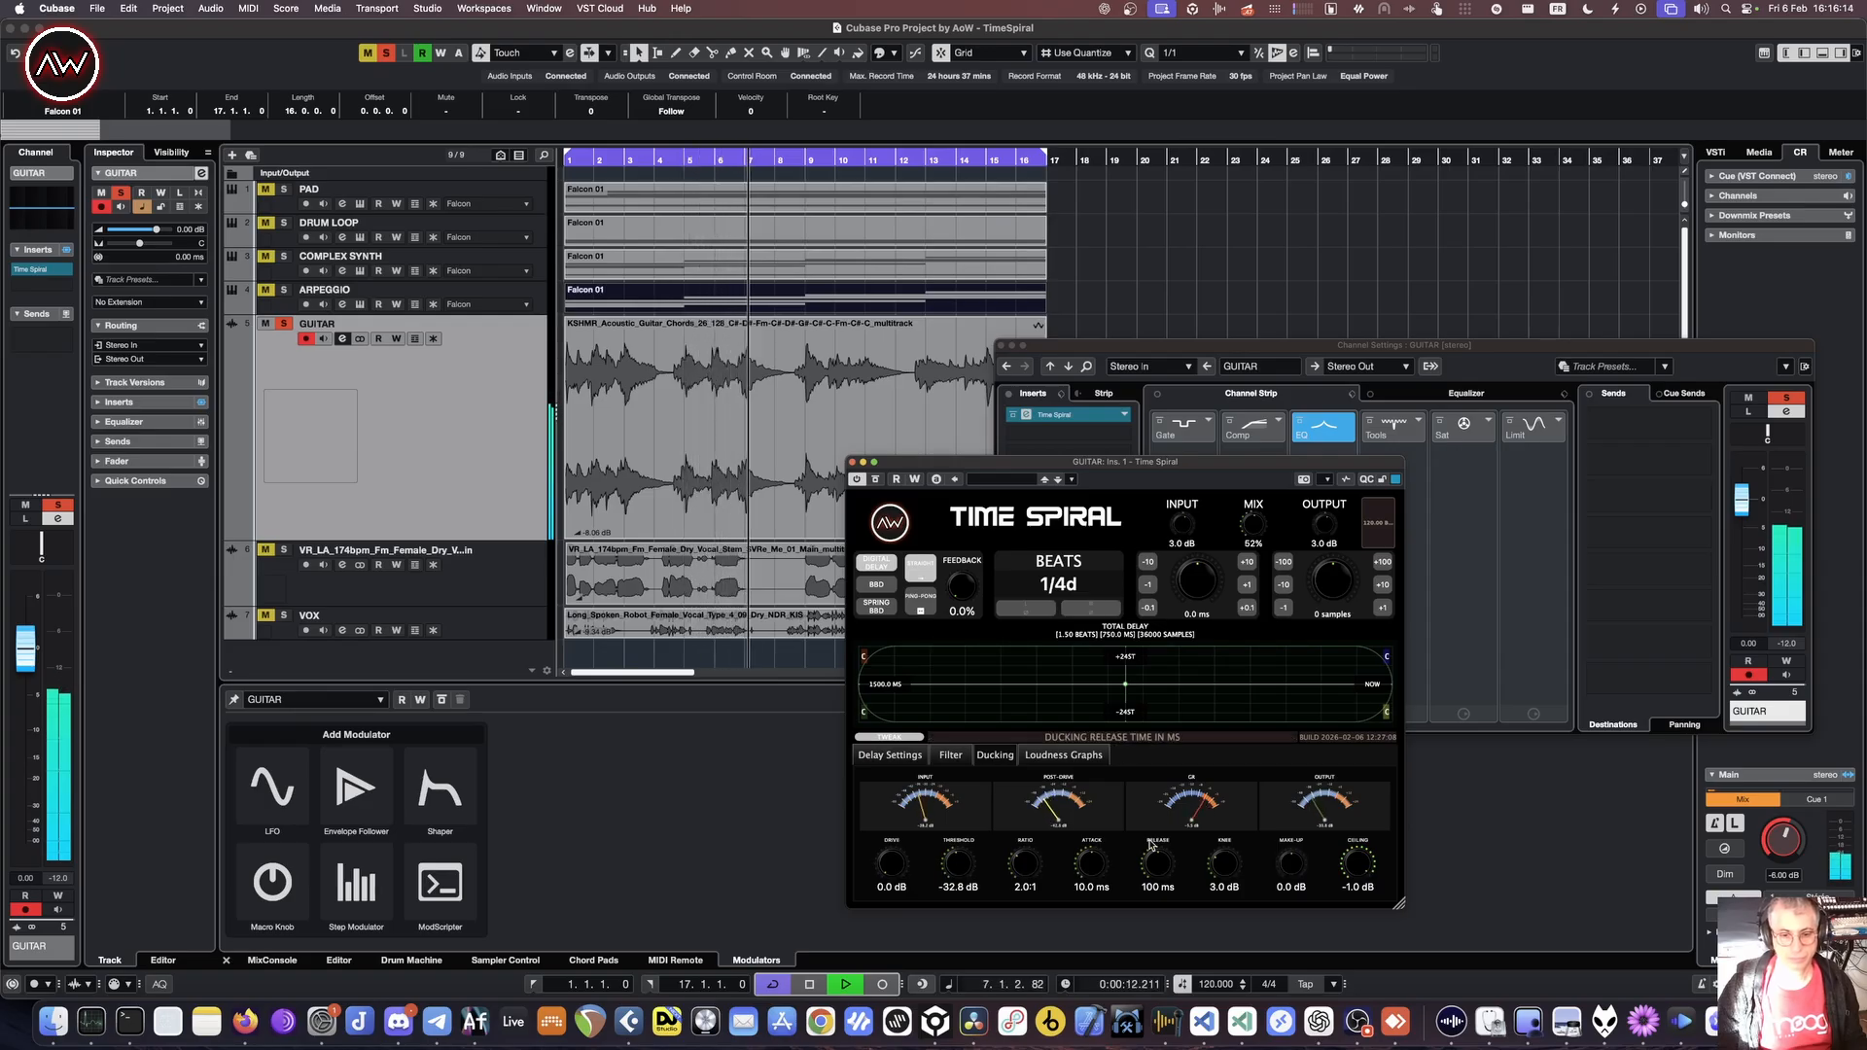
{"action": "left_click_drag", "start_coordinate": [1164, 870], "coordinate": [1171, 838]}
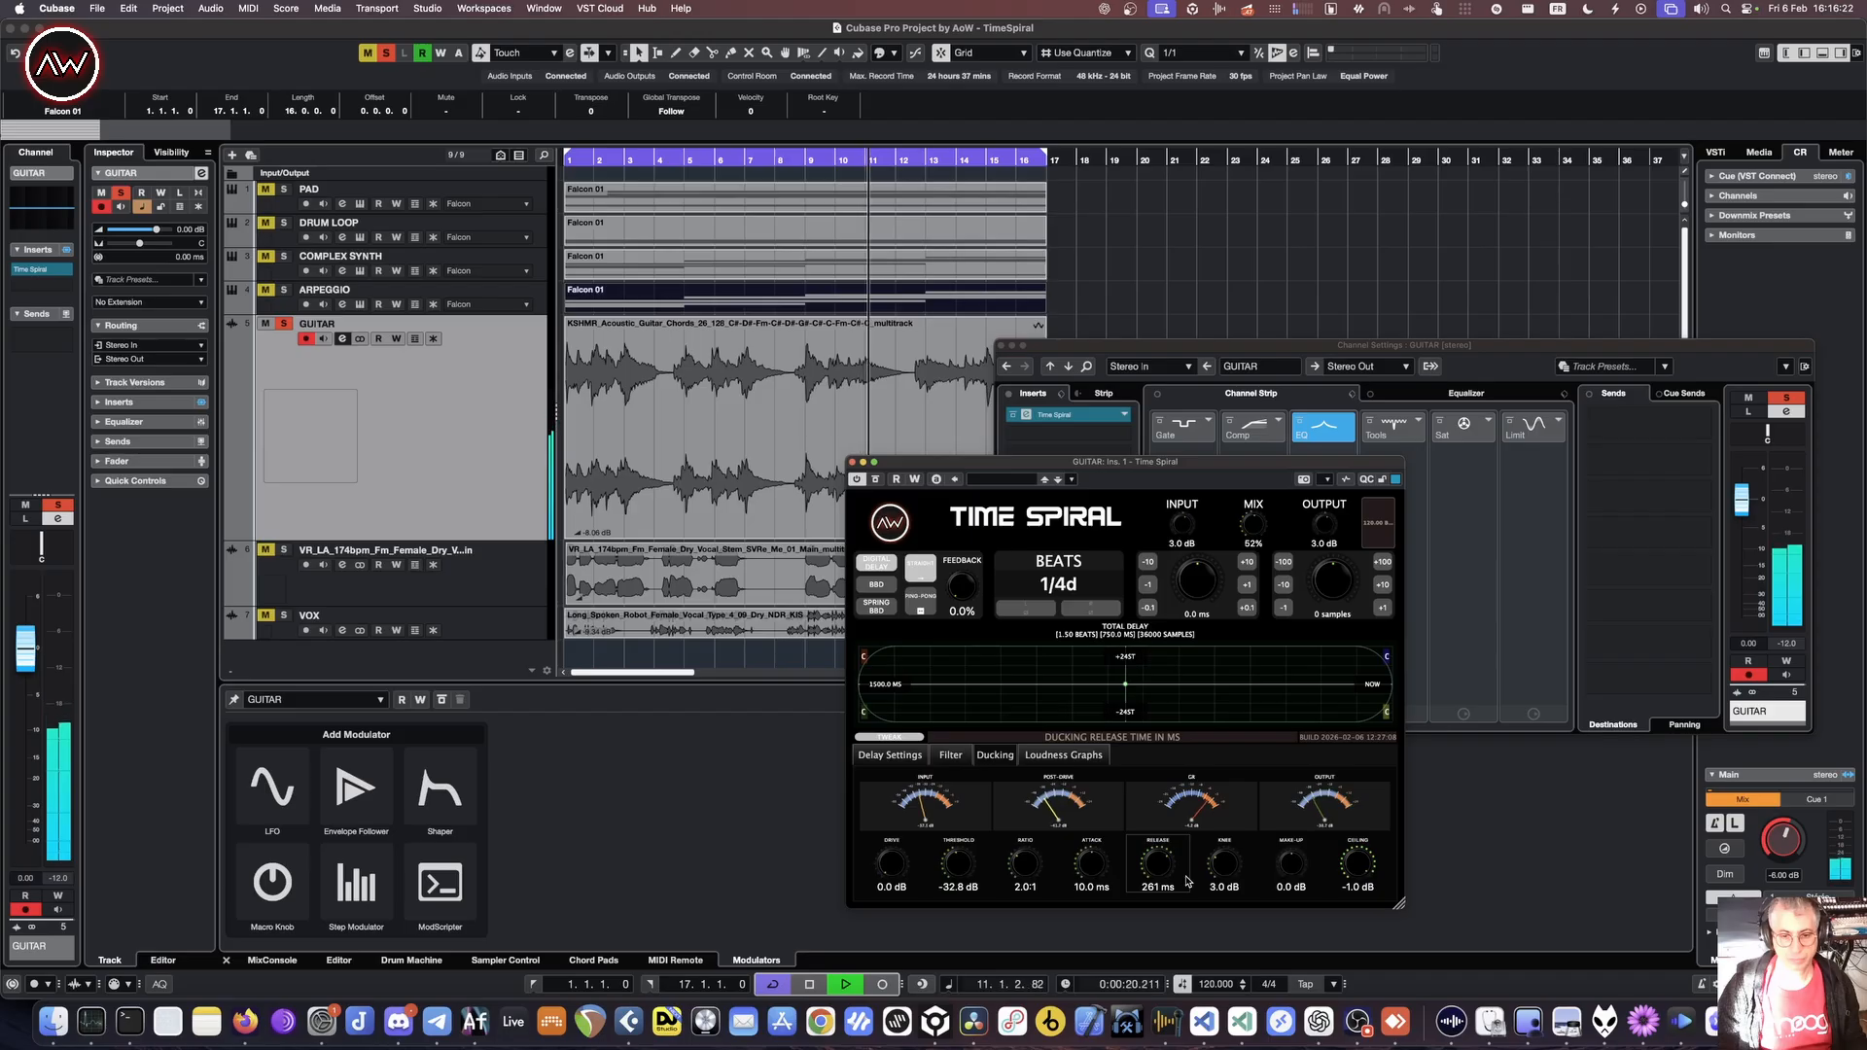
{"action": "key", "text": "space"}
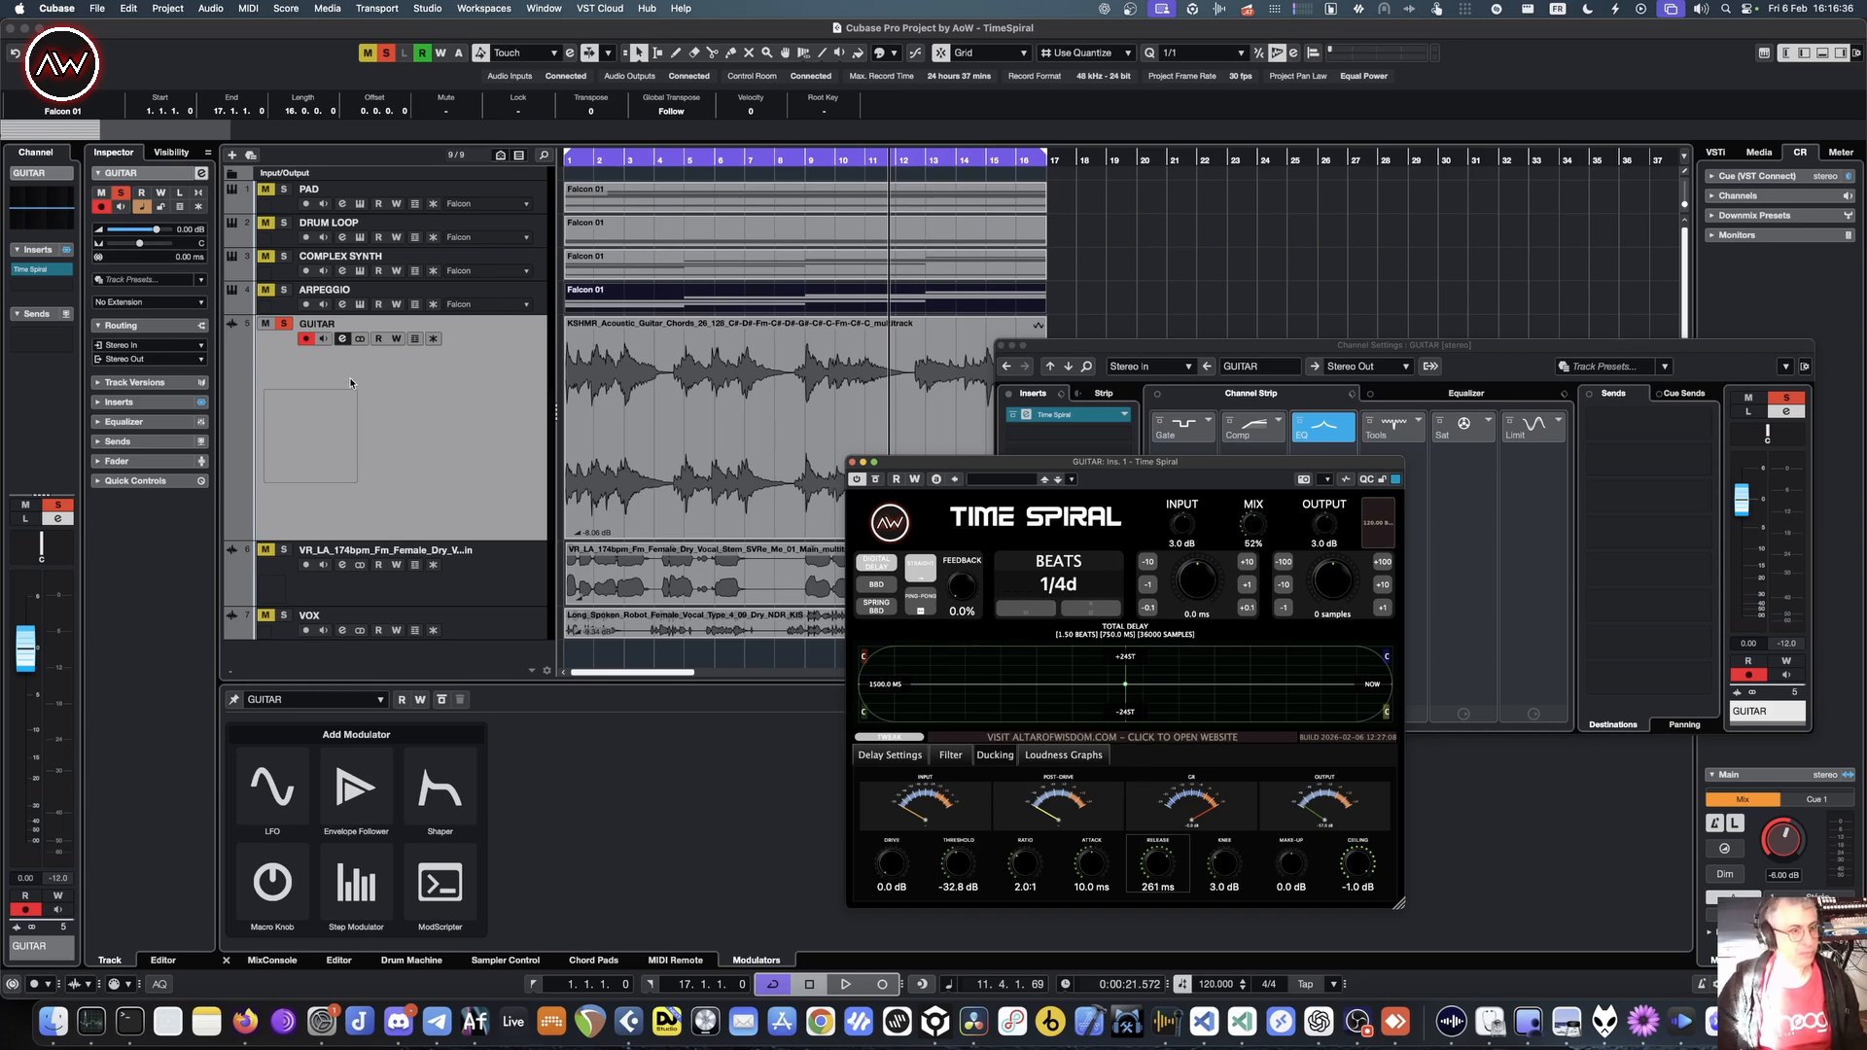
- Unsolo GUITAR, close its plugin window, and select and solo the female dry vocal track
{"action": "left_click", "coordinate": [284, 325]}
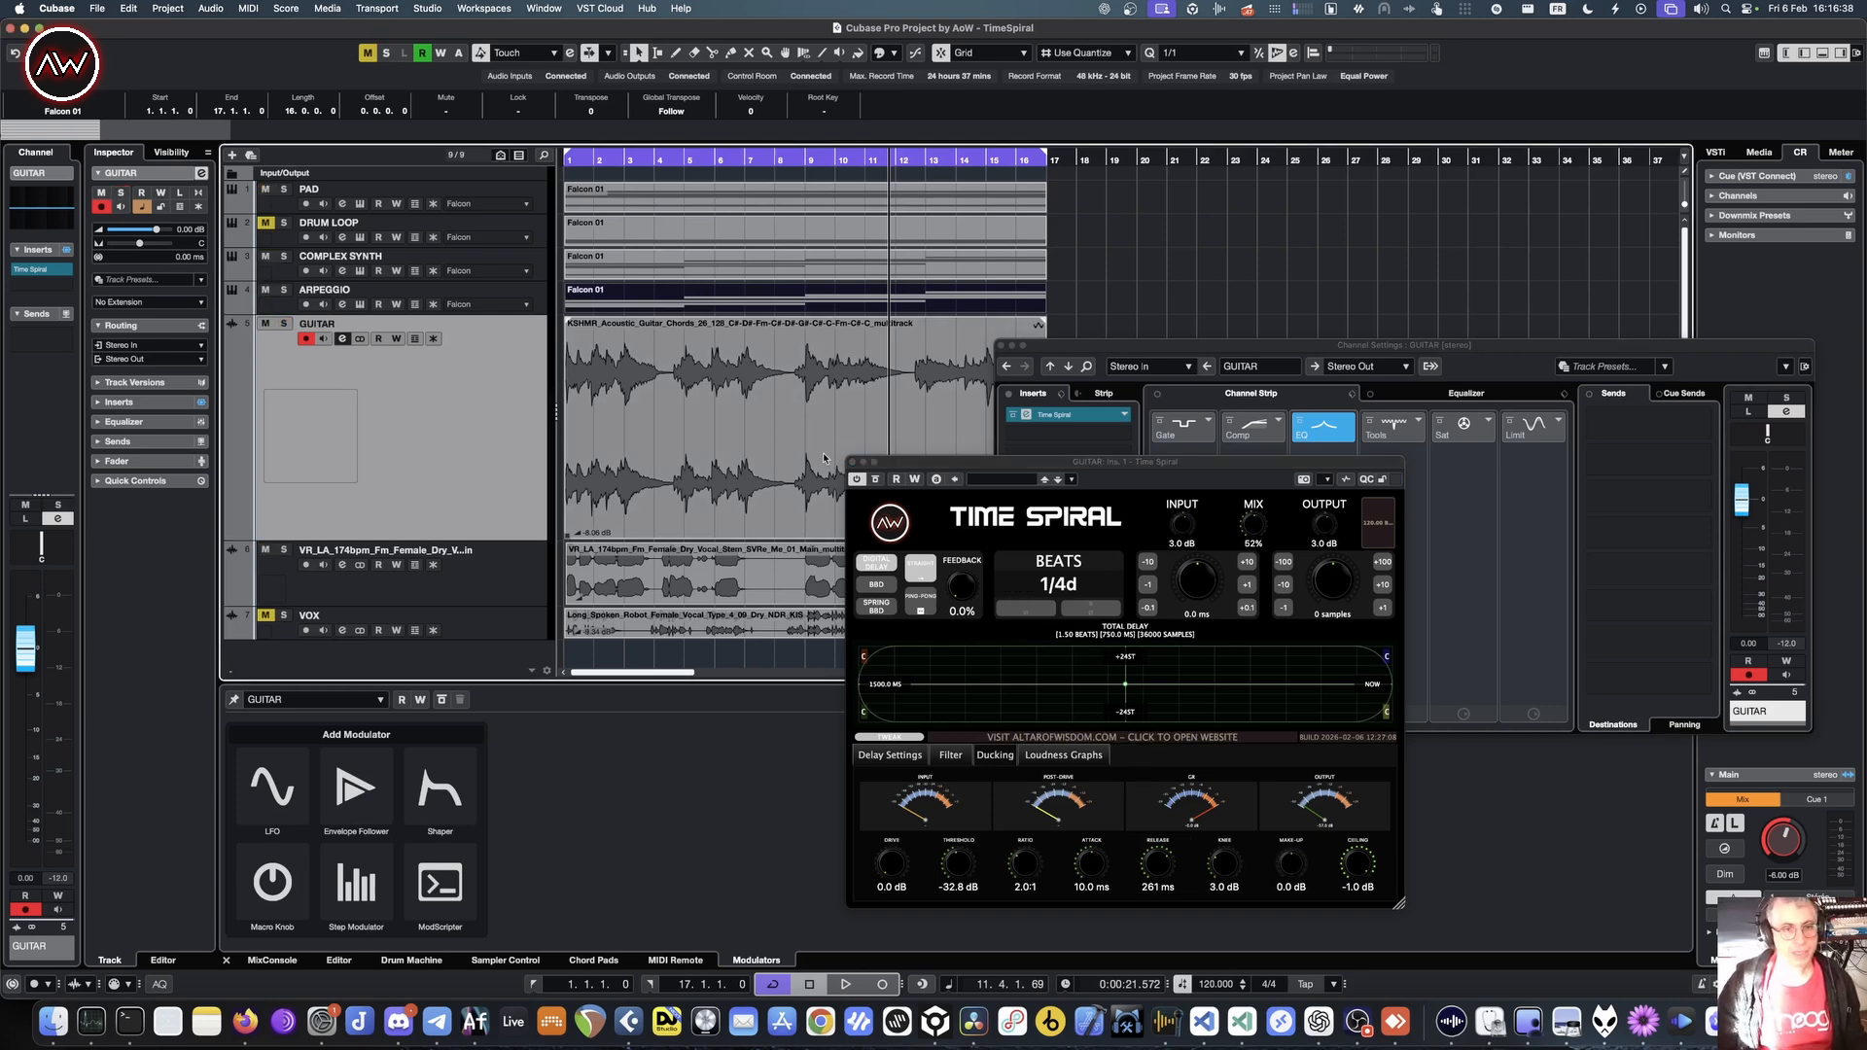
{"action": "left_click", "coordinate": [853, 463]}
{"action": "left_click", "coordinate": [1068, 367]}
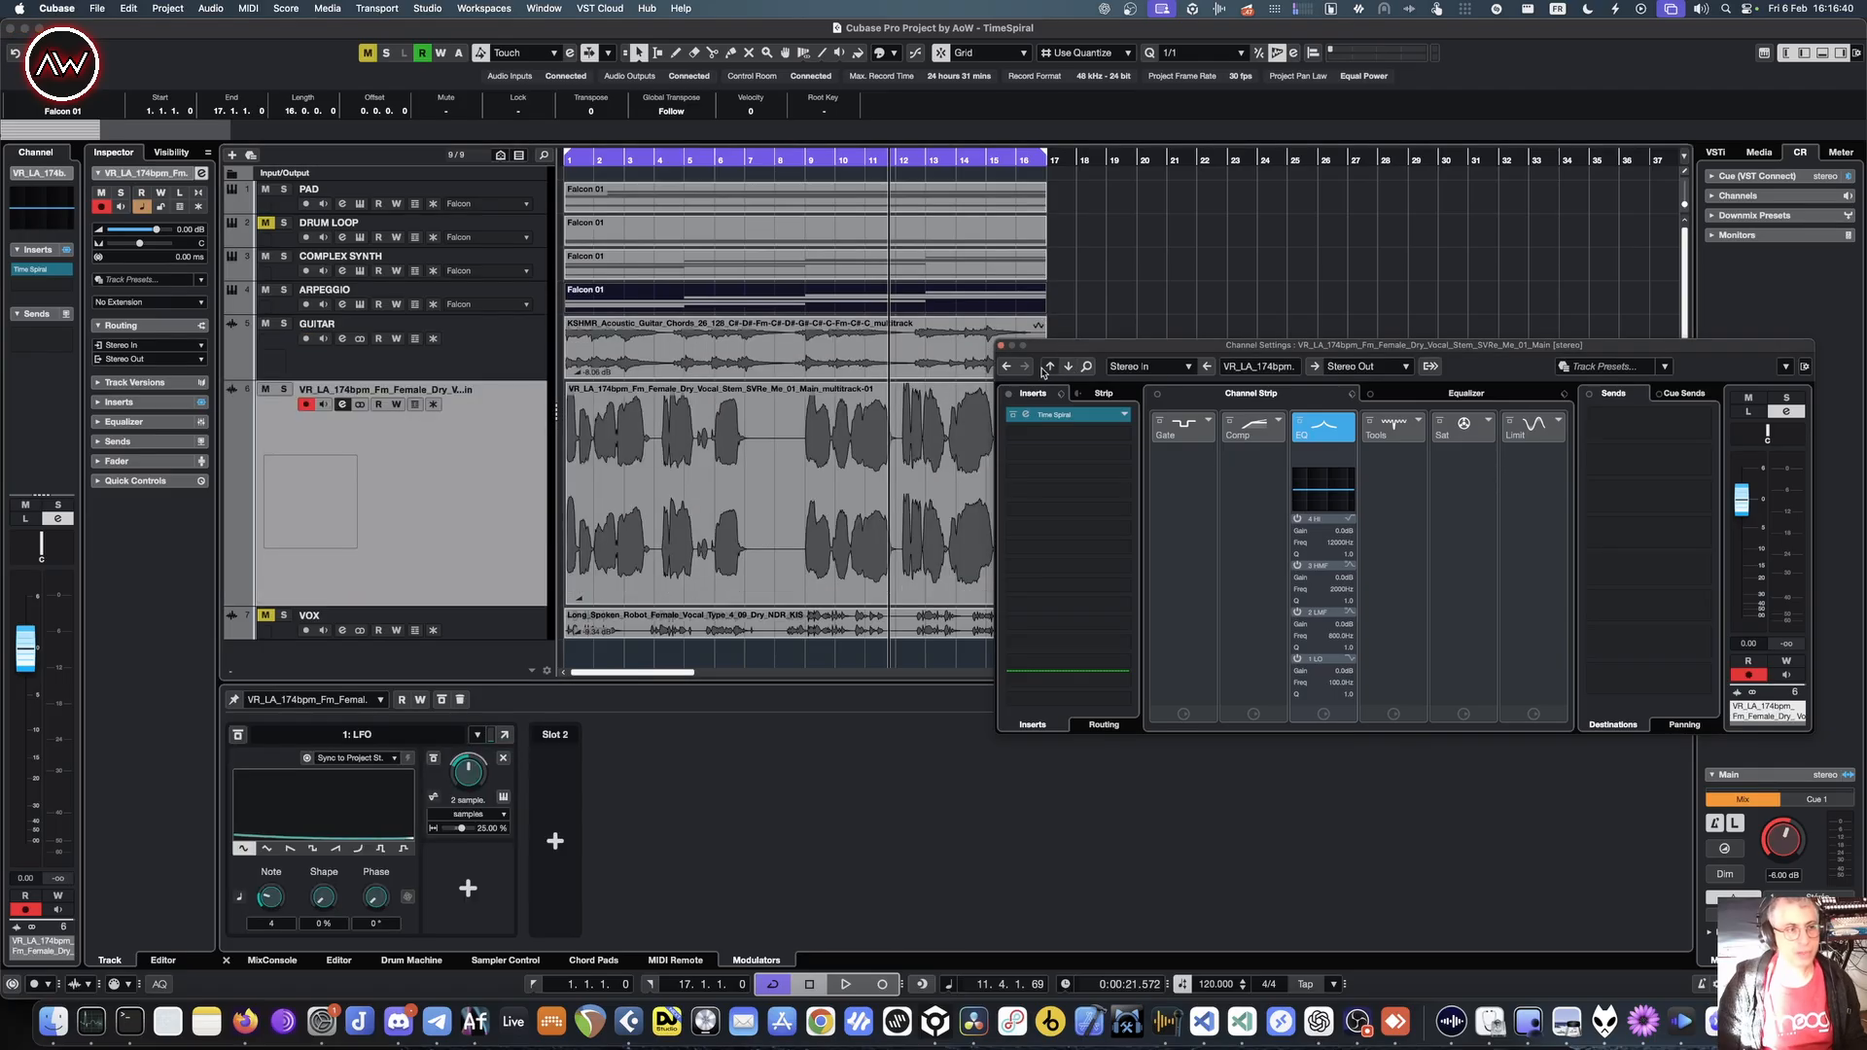
{"action": "left_click", "coordinate": [284, 390]}
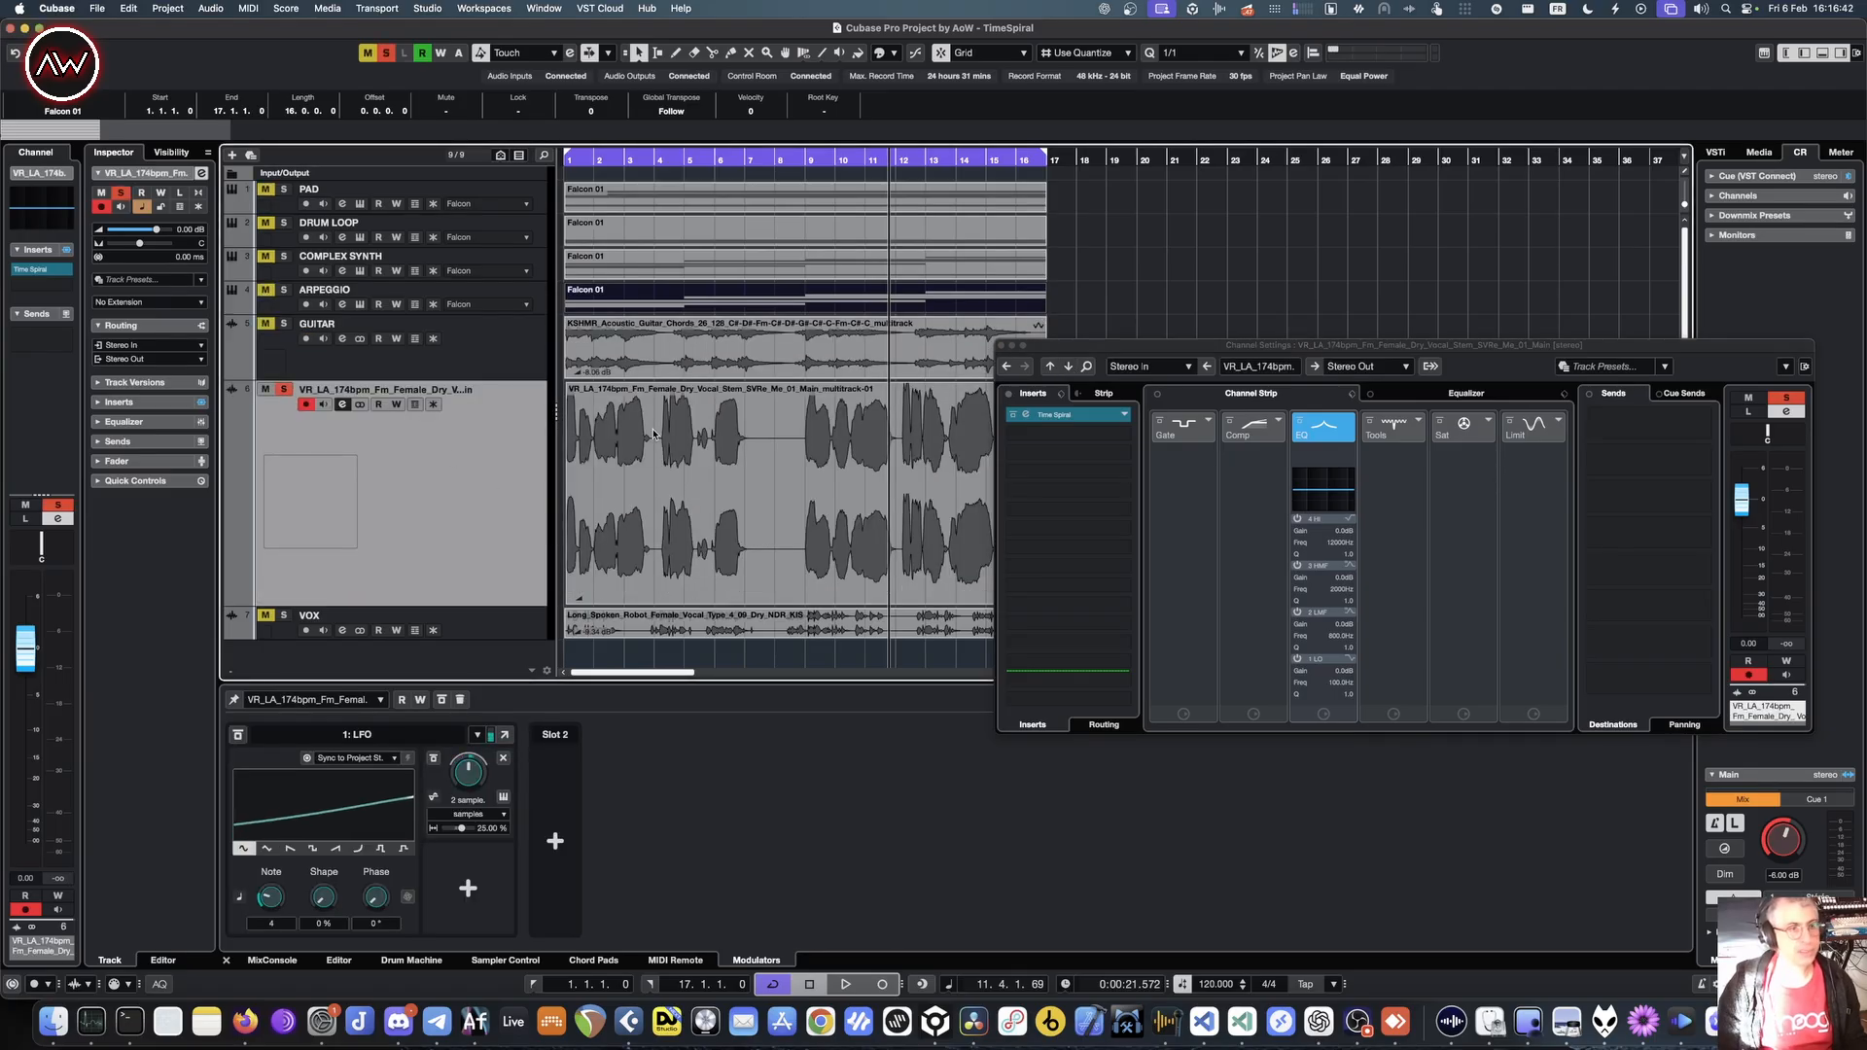
- Play the female vocal from the project start with Time Spiral bypassed, then stop and re-enable the effect
{"action": "left_click", "coordinate": [1013, 416]}
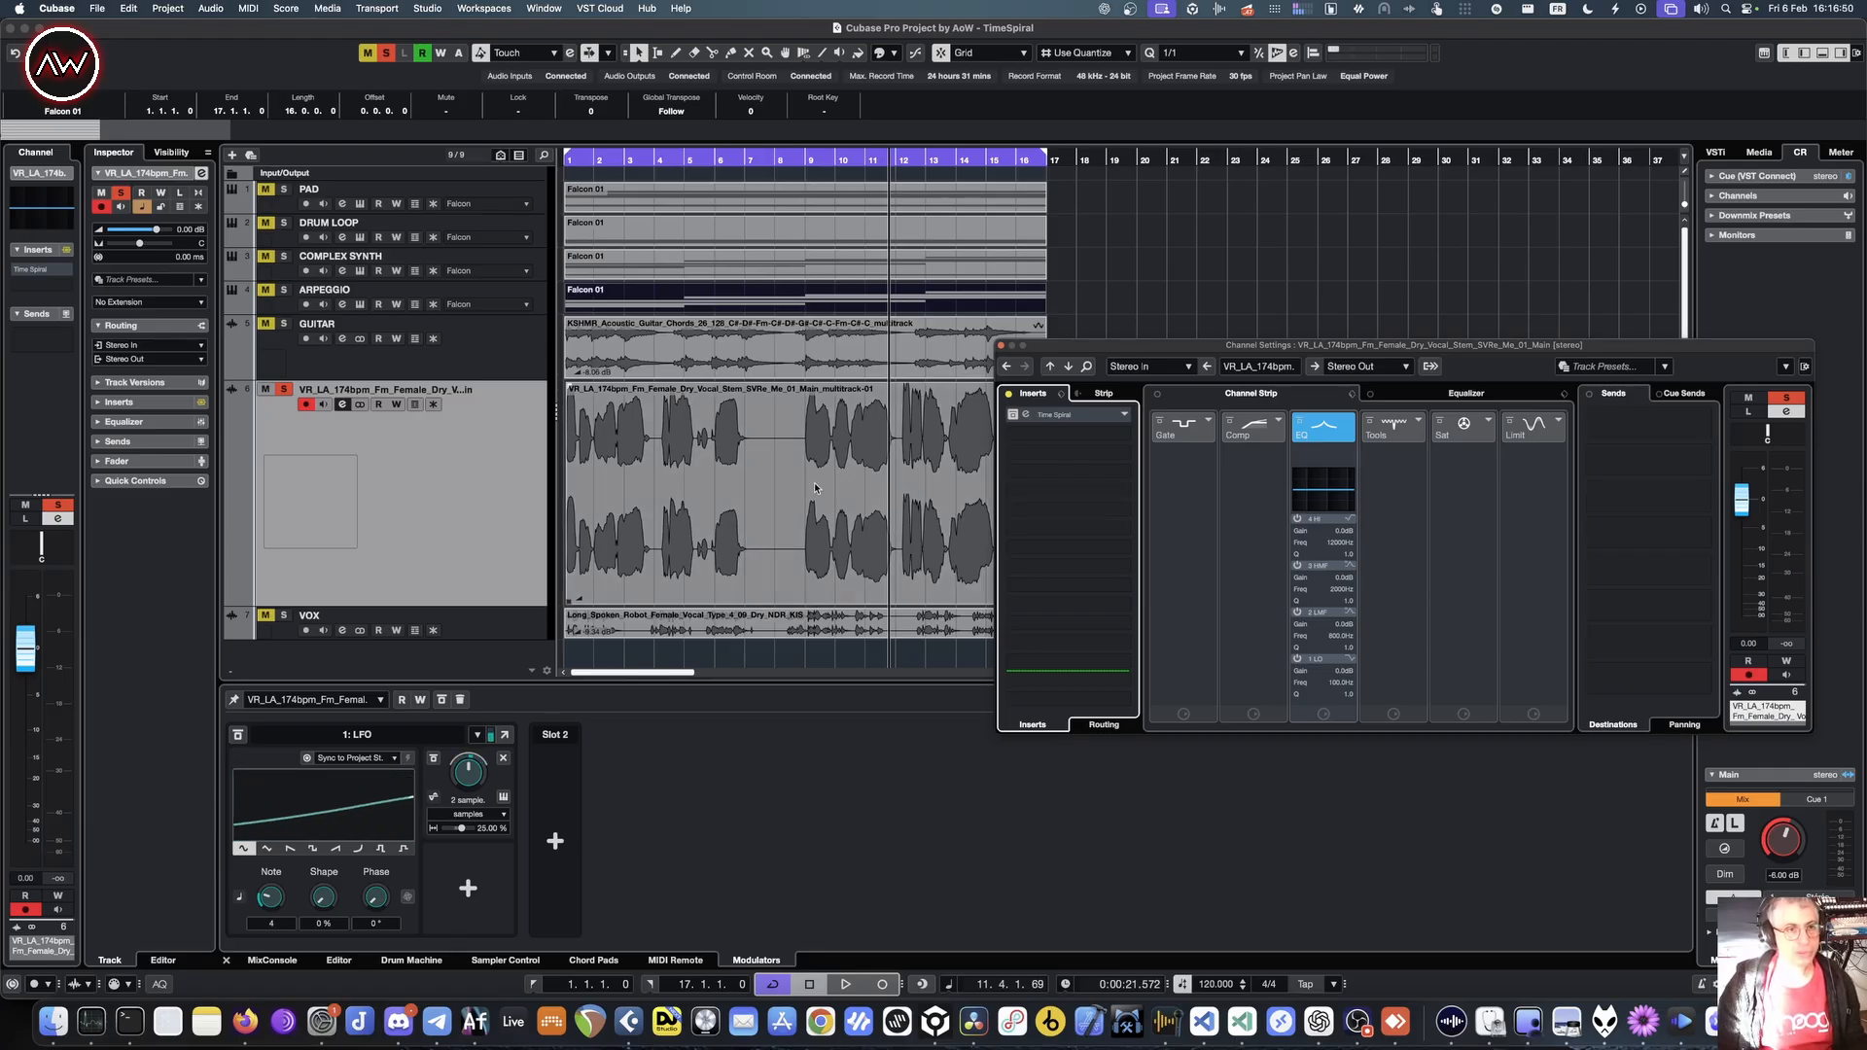
{"action": "key", "text": "period"}
{"action": "key", "text": "space"}
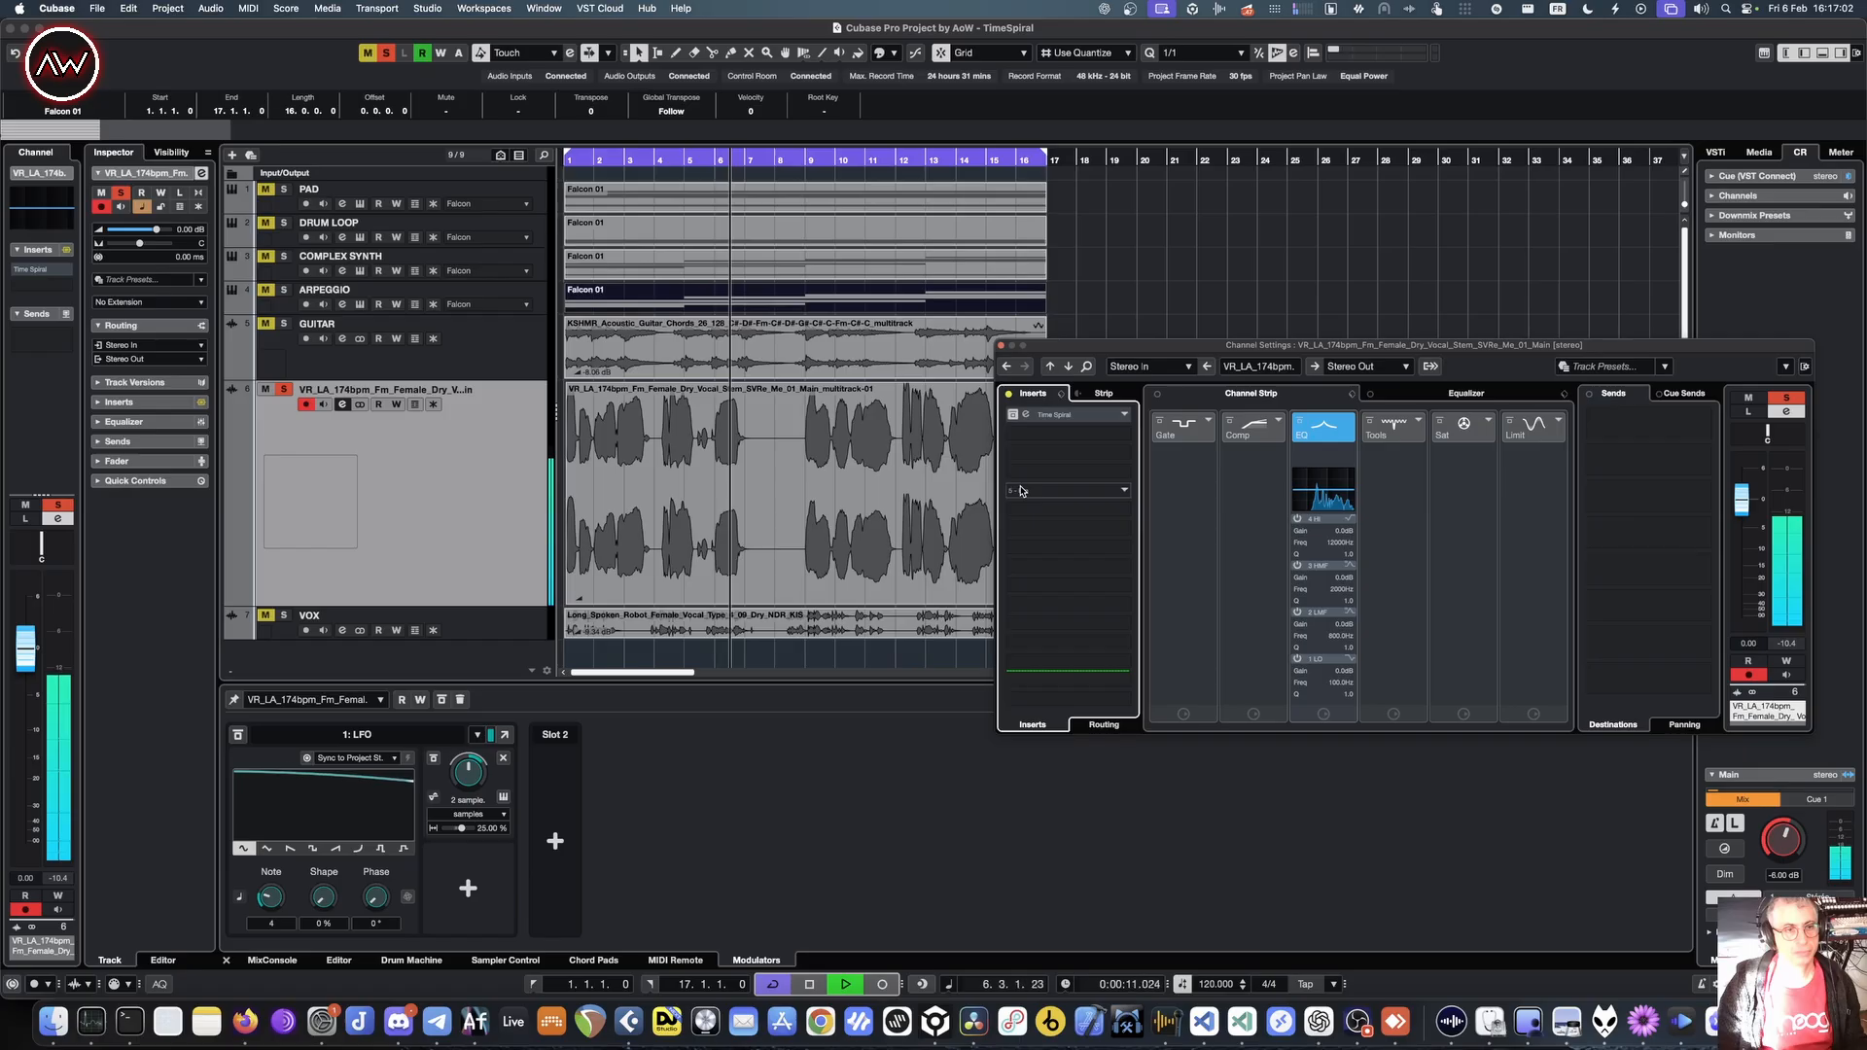
{"action": "key", "text": "space"}
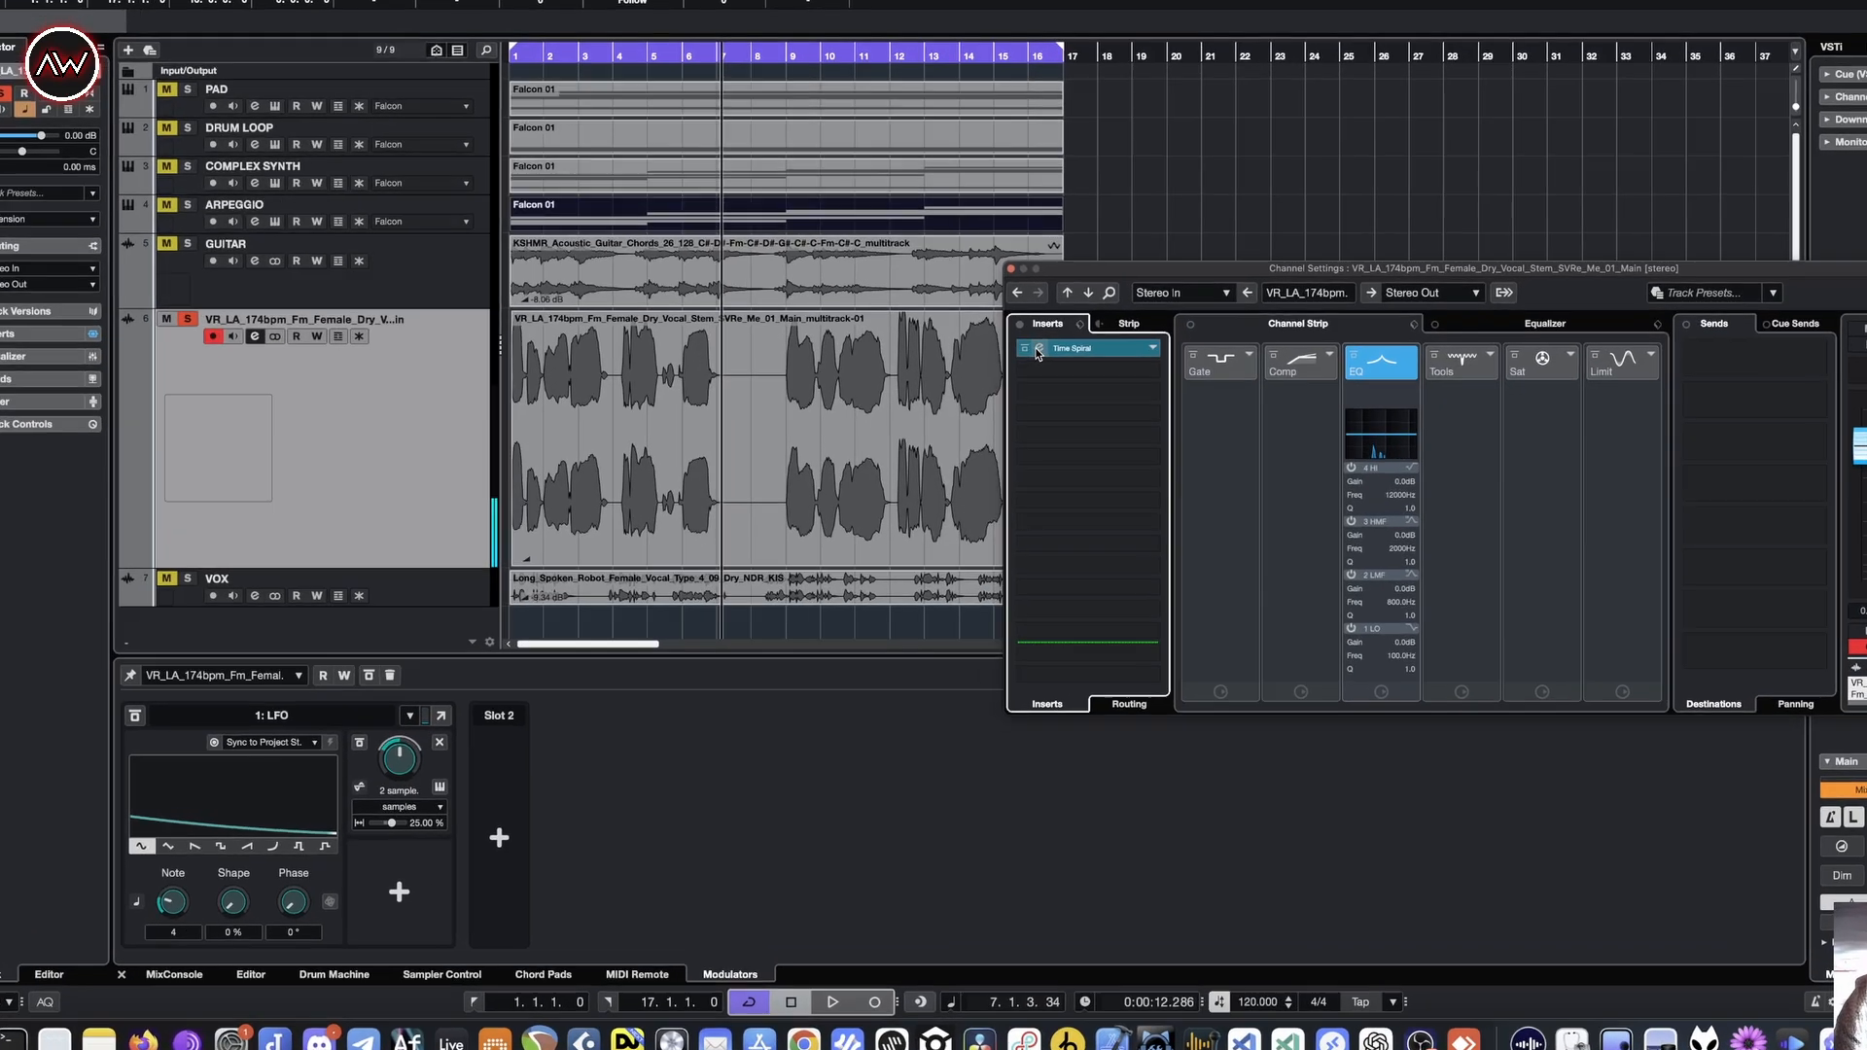
- Open the vocal's Time Spiral window, examine its delay, filter and ducking settings, and play the track through the effect
{"action": "left_click", "coordinate": [1038, 349]}
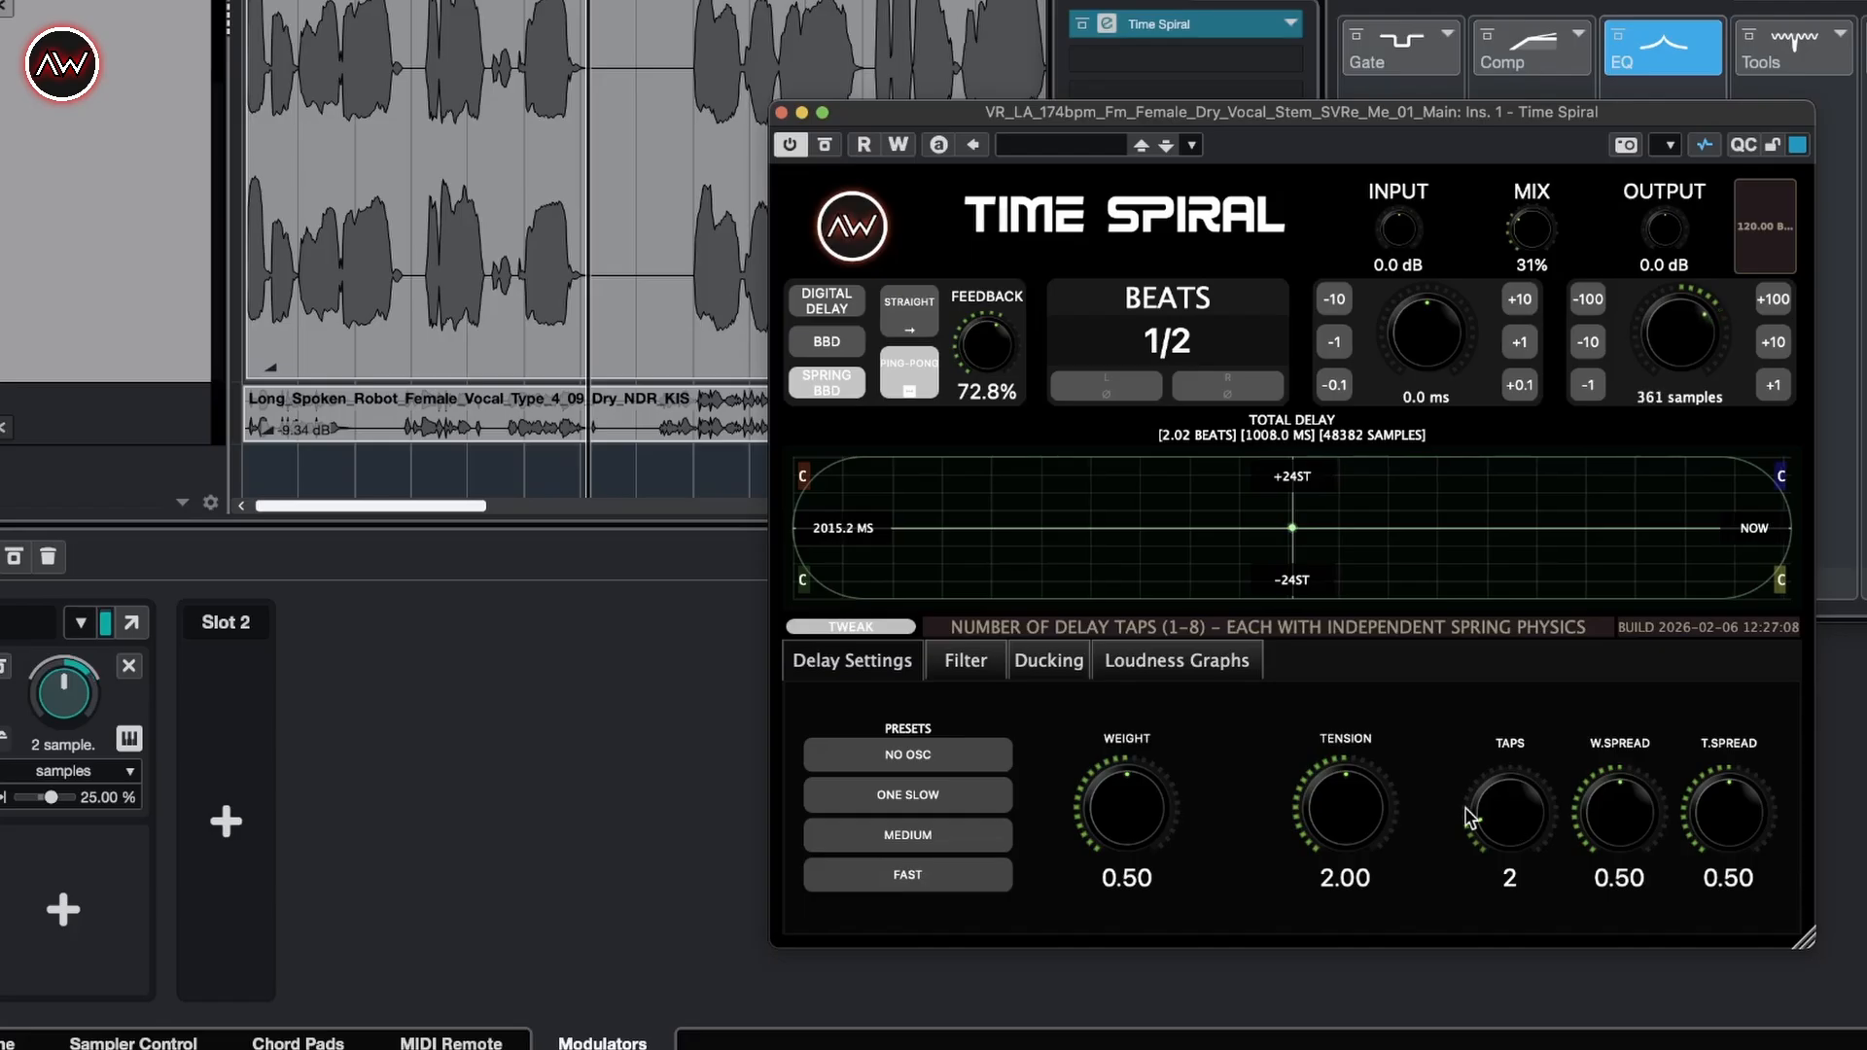
{"action": "left_click", "coordinate": [966, 661]}
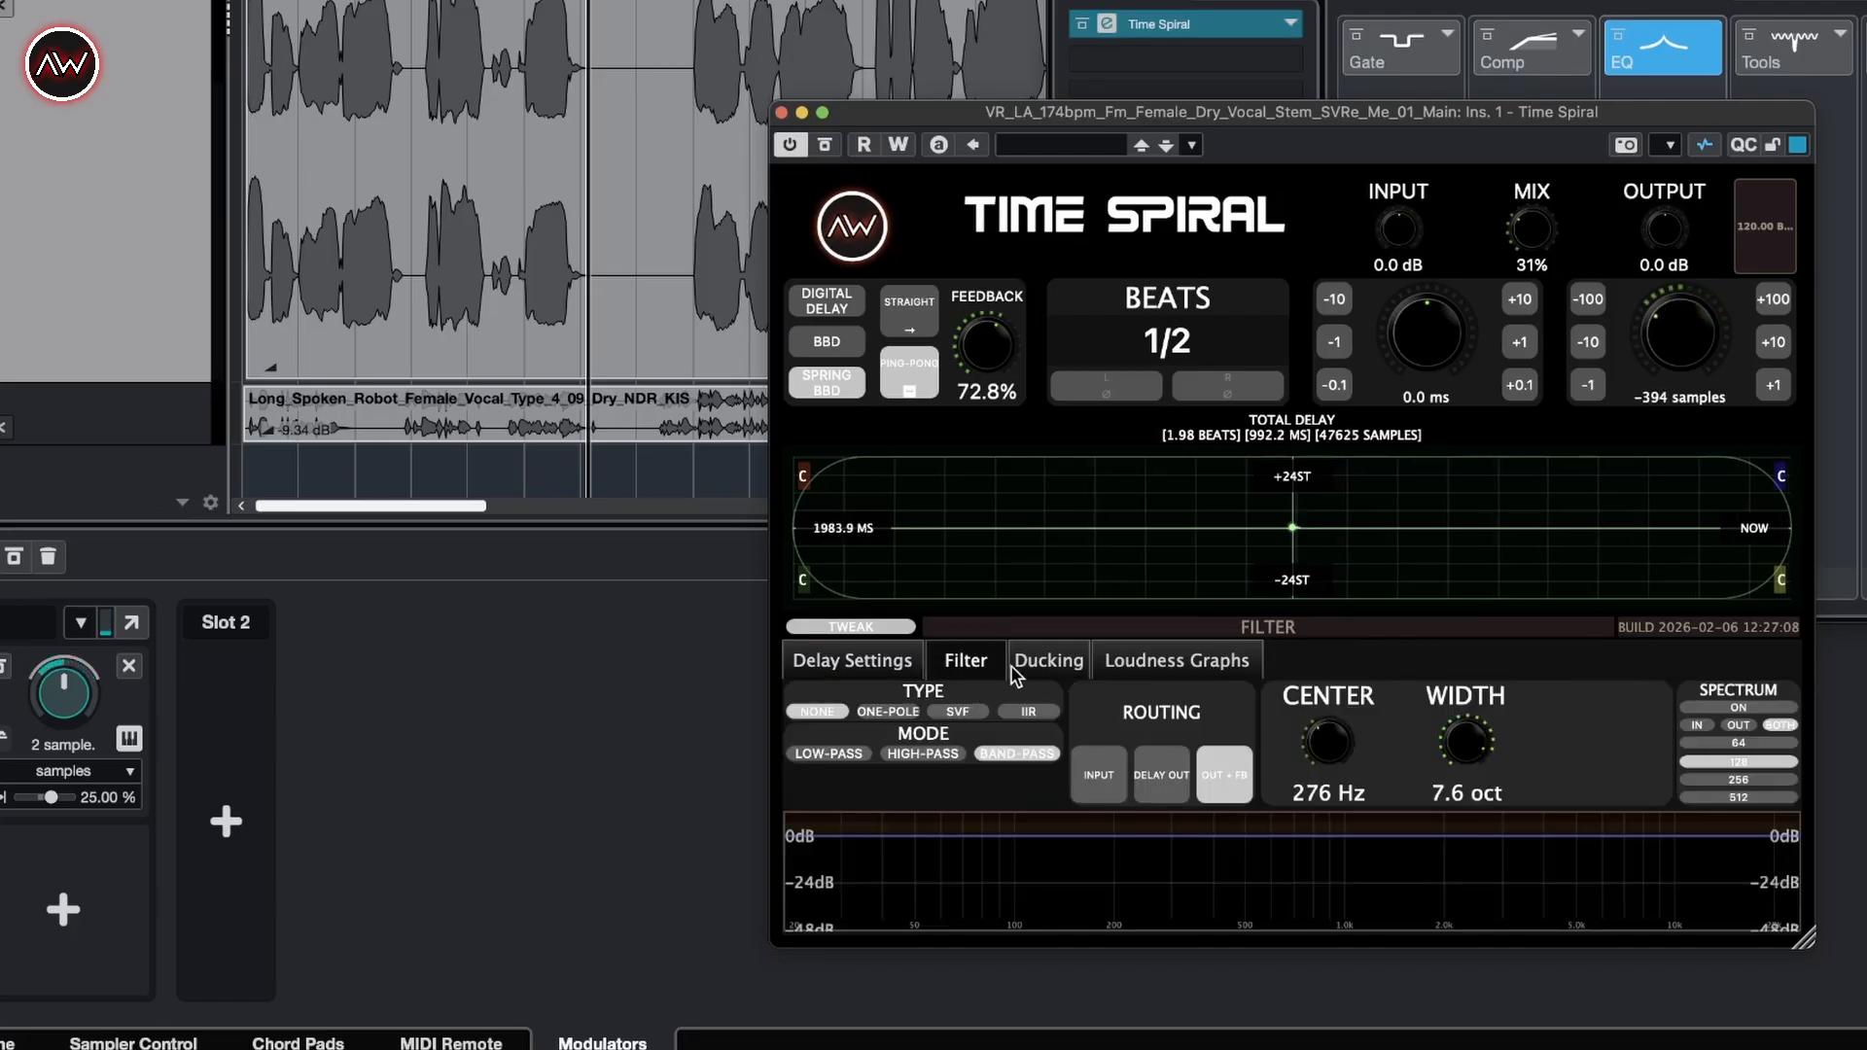
{"action": "left_click", "coordinate": [1040, 661]}
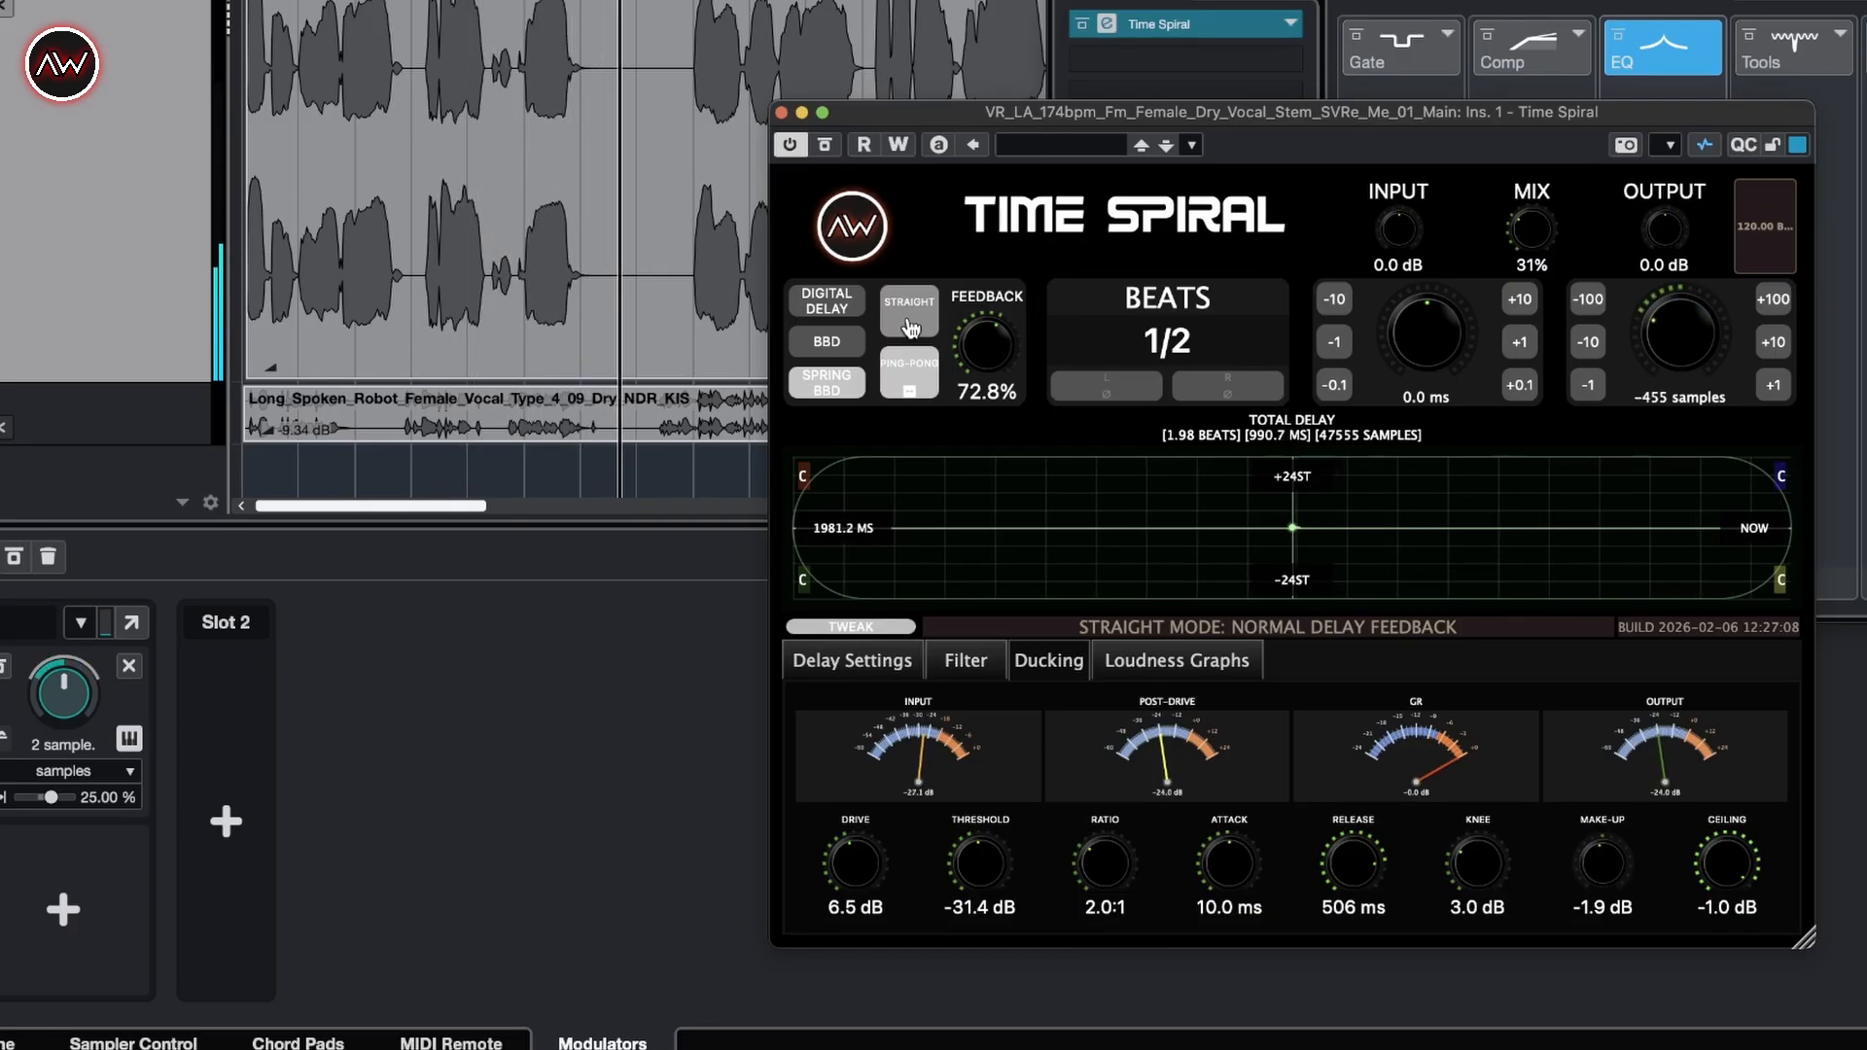
- Set the vocal's delay filter to a one-pole low-pass with the high cut at 1.17 kHz
{"action": "left_click", "coordinate": [965, 664]}
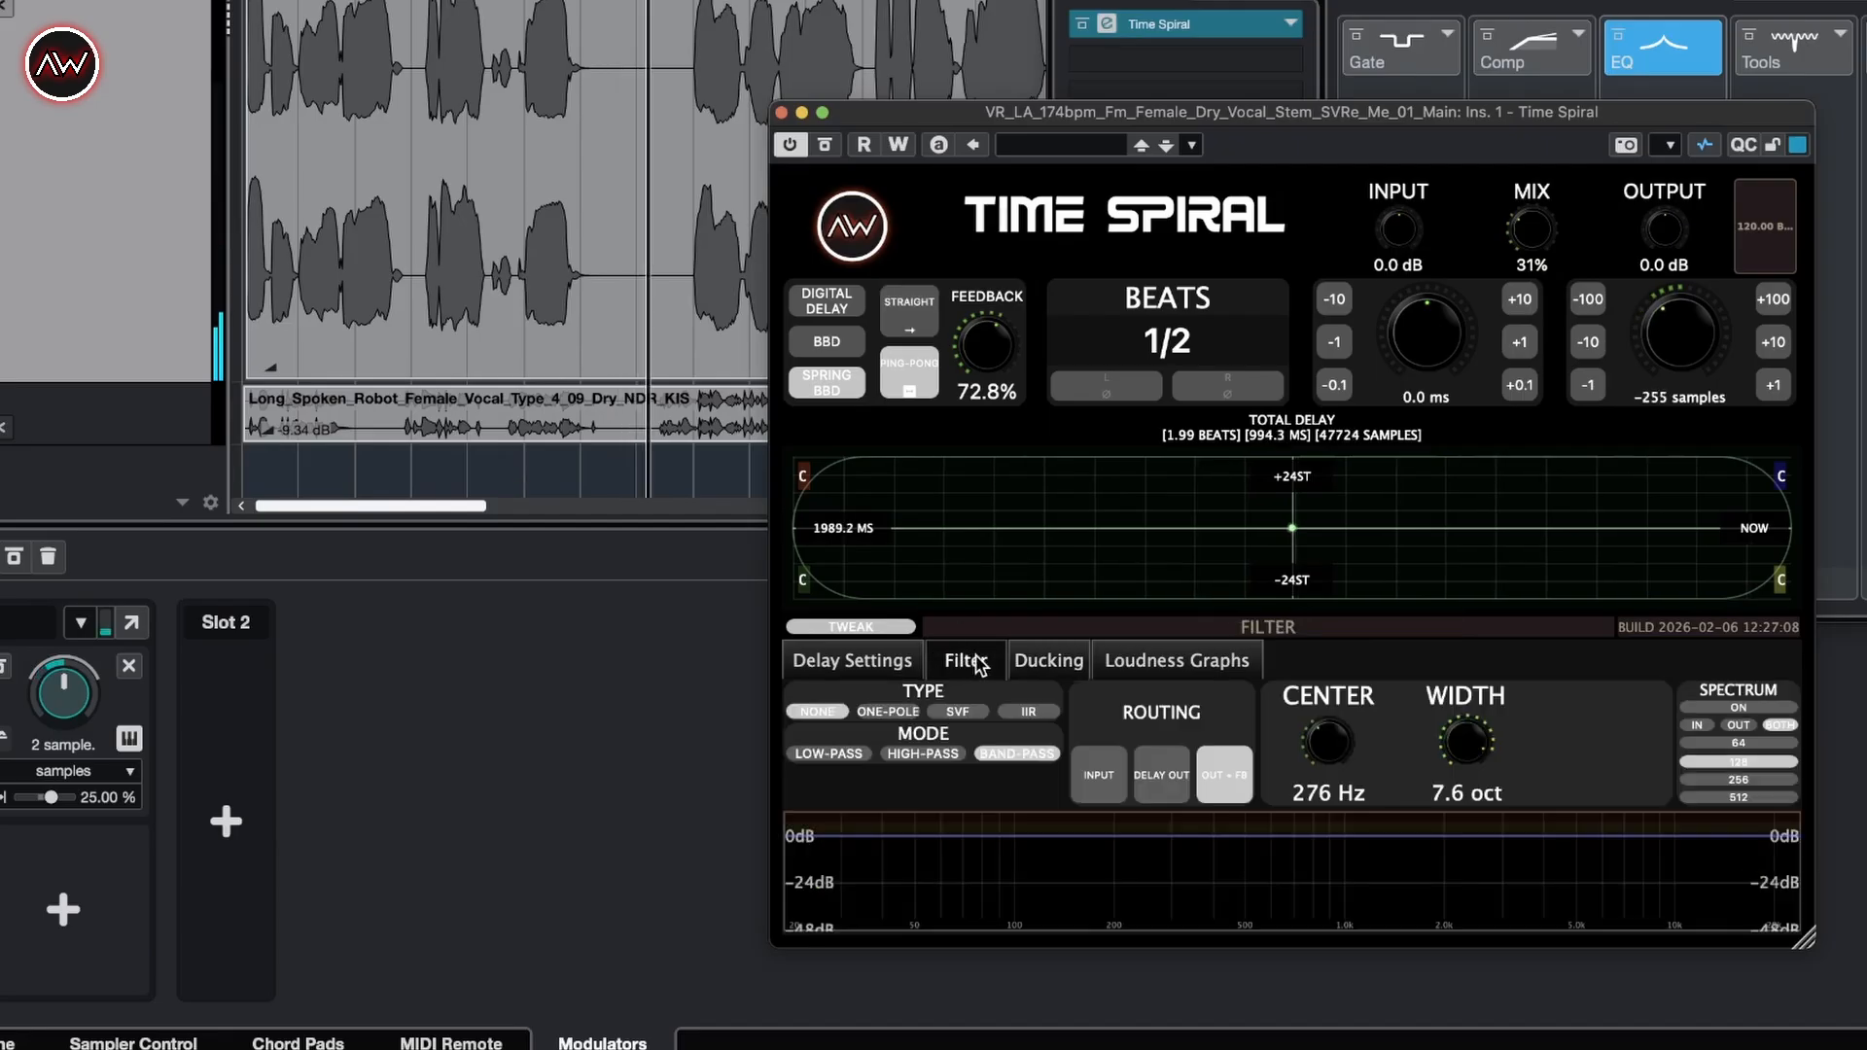
{"action": "left_click", "coordinate": [829, 754]}
{"action": "left_click_drag", "start_coordinate": [1459, 744], "coordinate": [1466, 743]}
{"action": "left_click", "coordinate": [888, 711]}
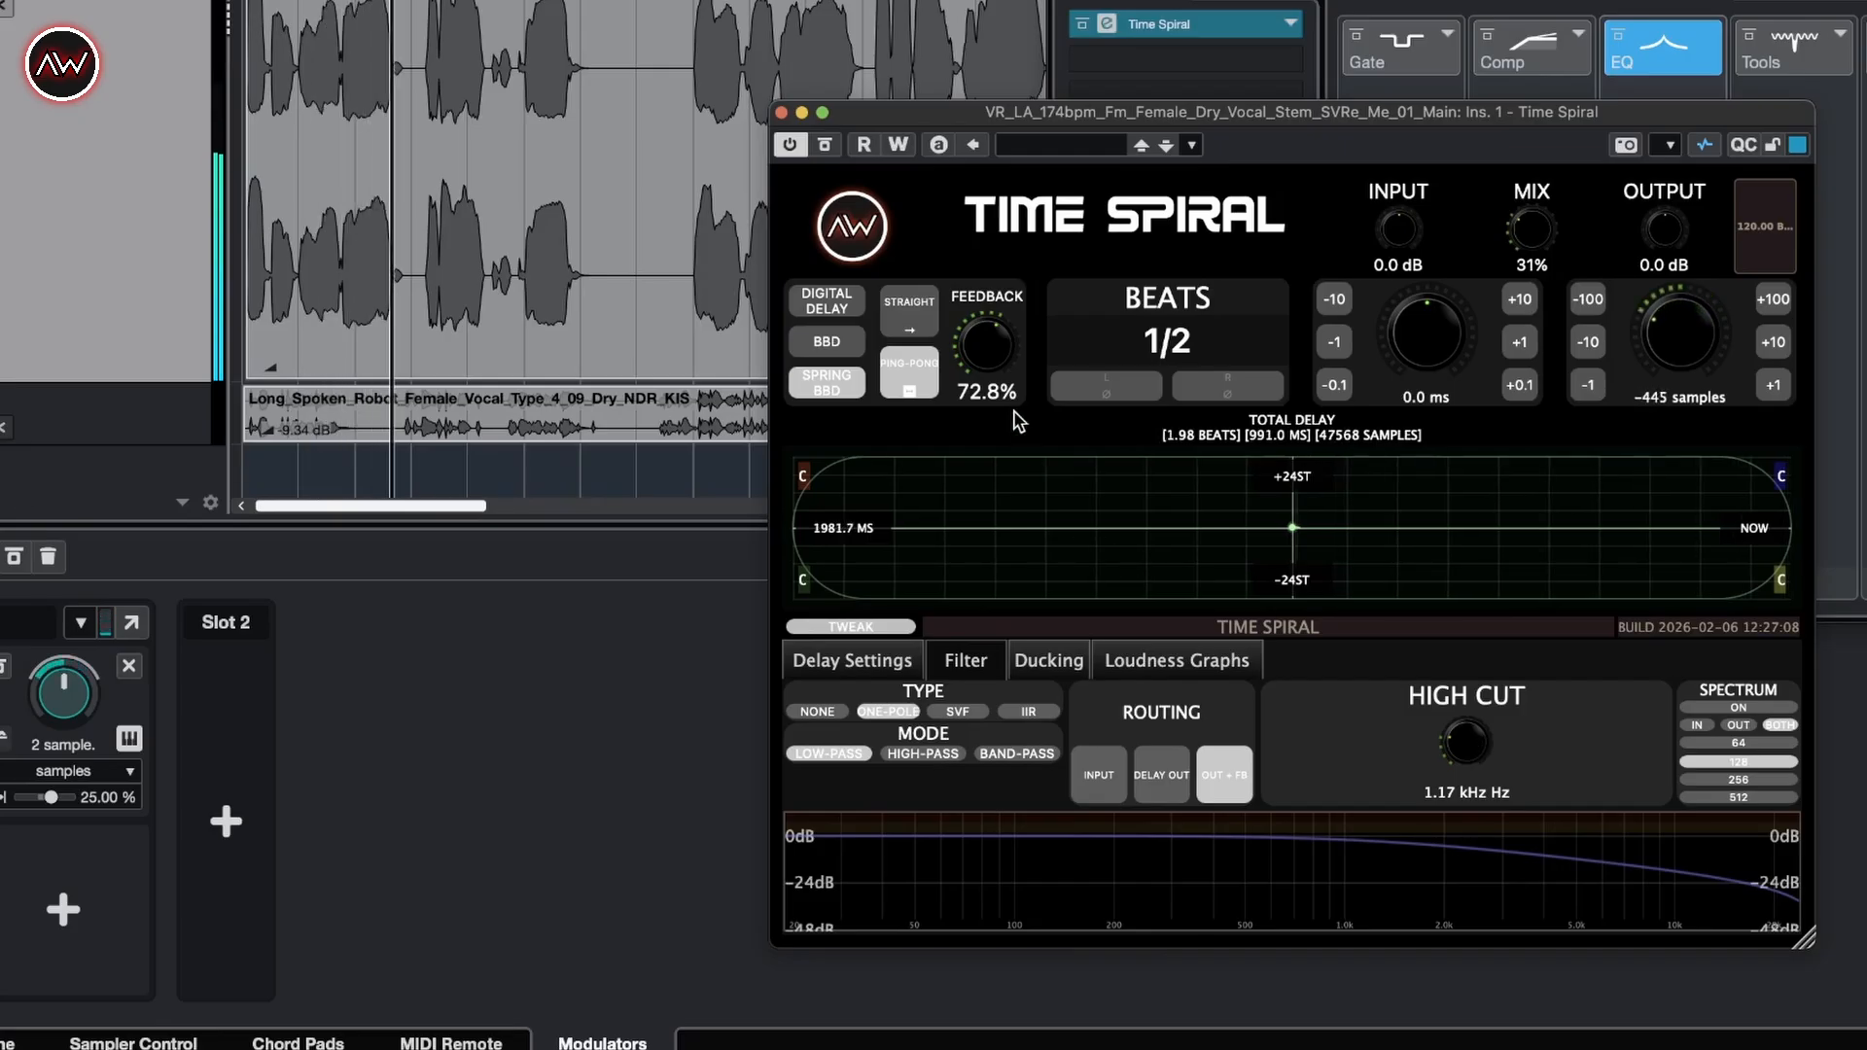
- Set the vocal delay's feedback to 79.3% and output gain to 3.0 dB, and enable the filter's spectrum analyzer overlay
{"action": "left_click_drag", "start_coordinate": [999, 360], "coordinate": [1002, 340]}
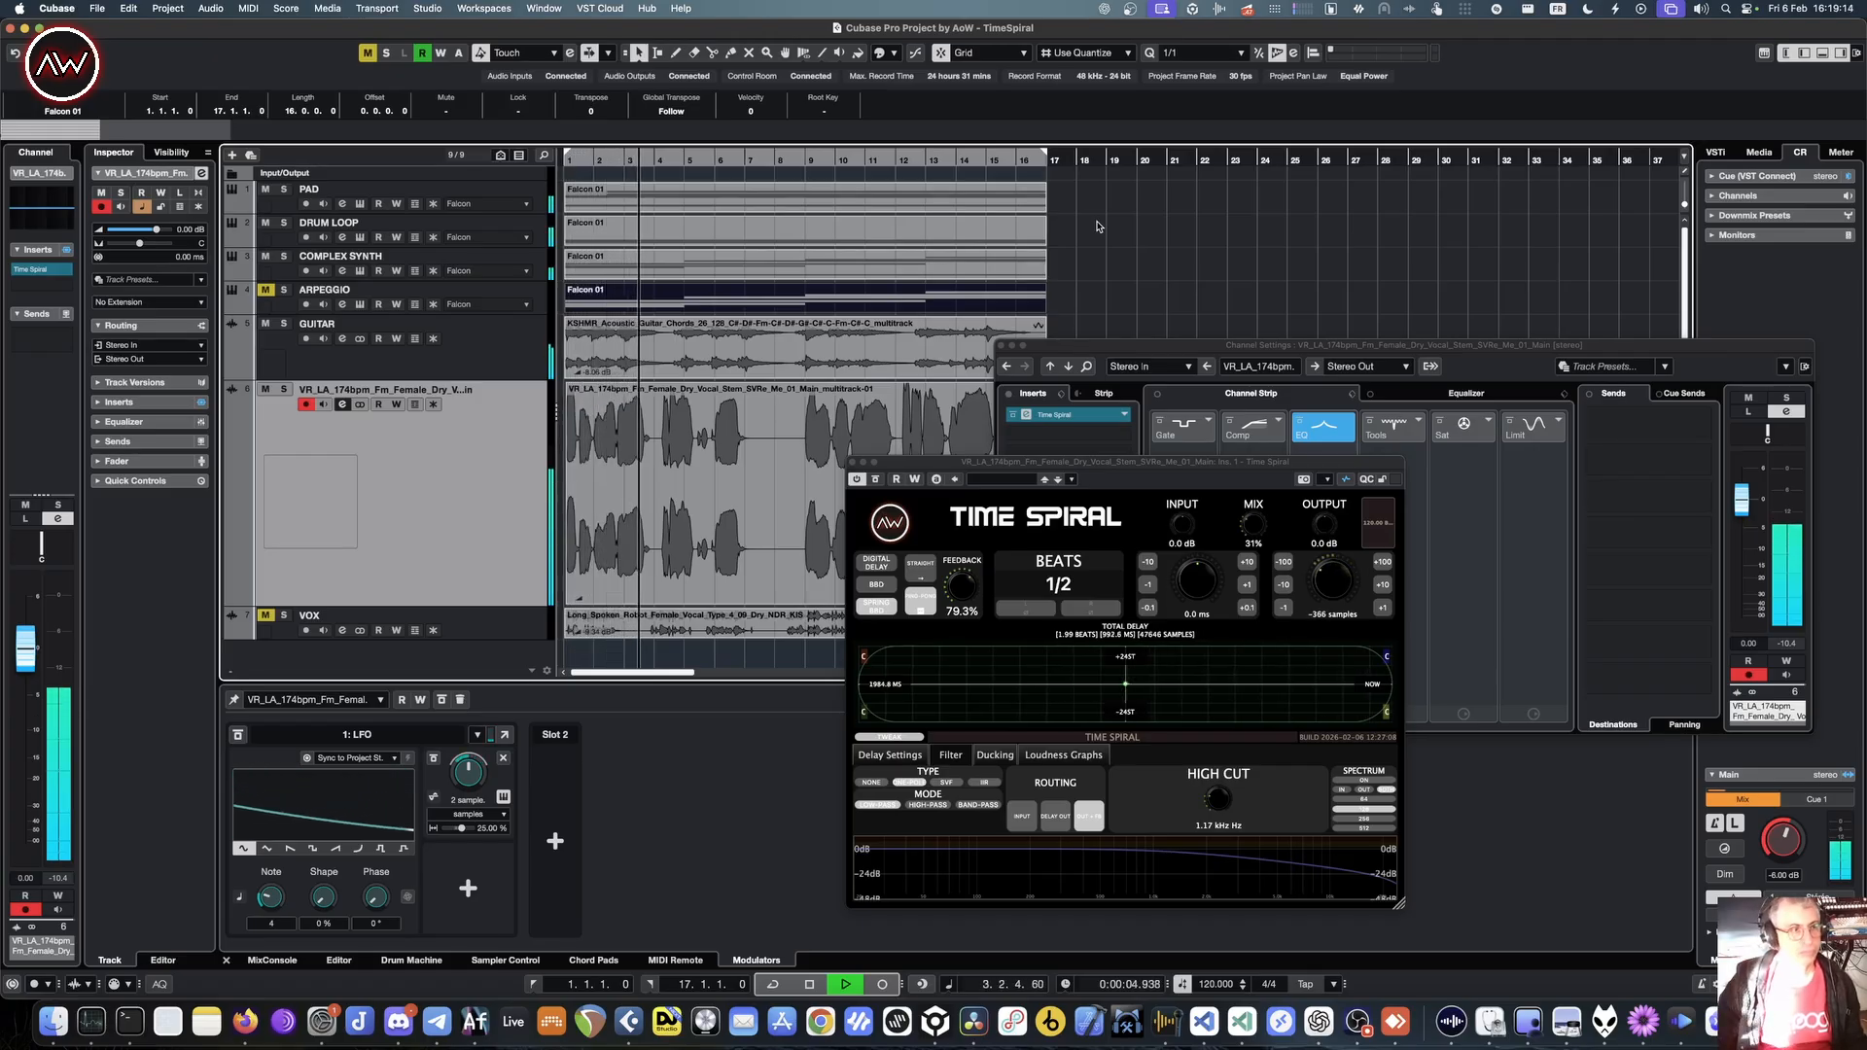
{"action": "left_click_drag", "start_coordinate": [1331, 536], "coordinate": [1332, 526]}
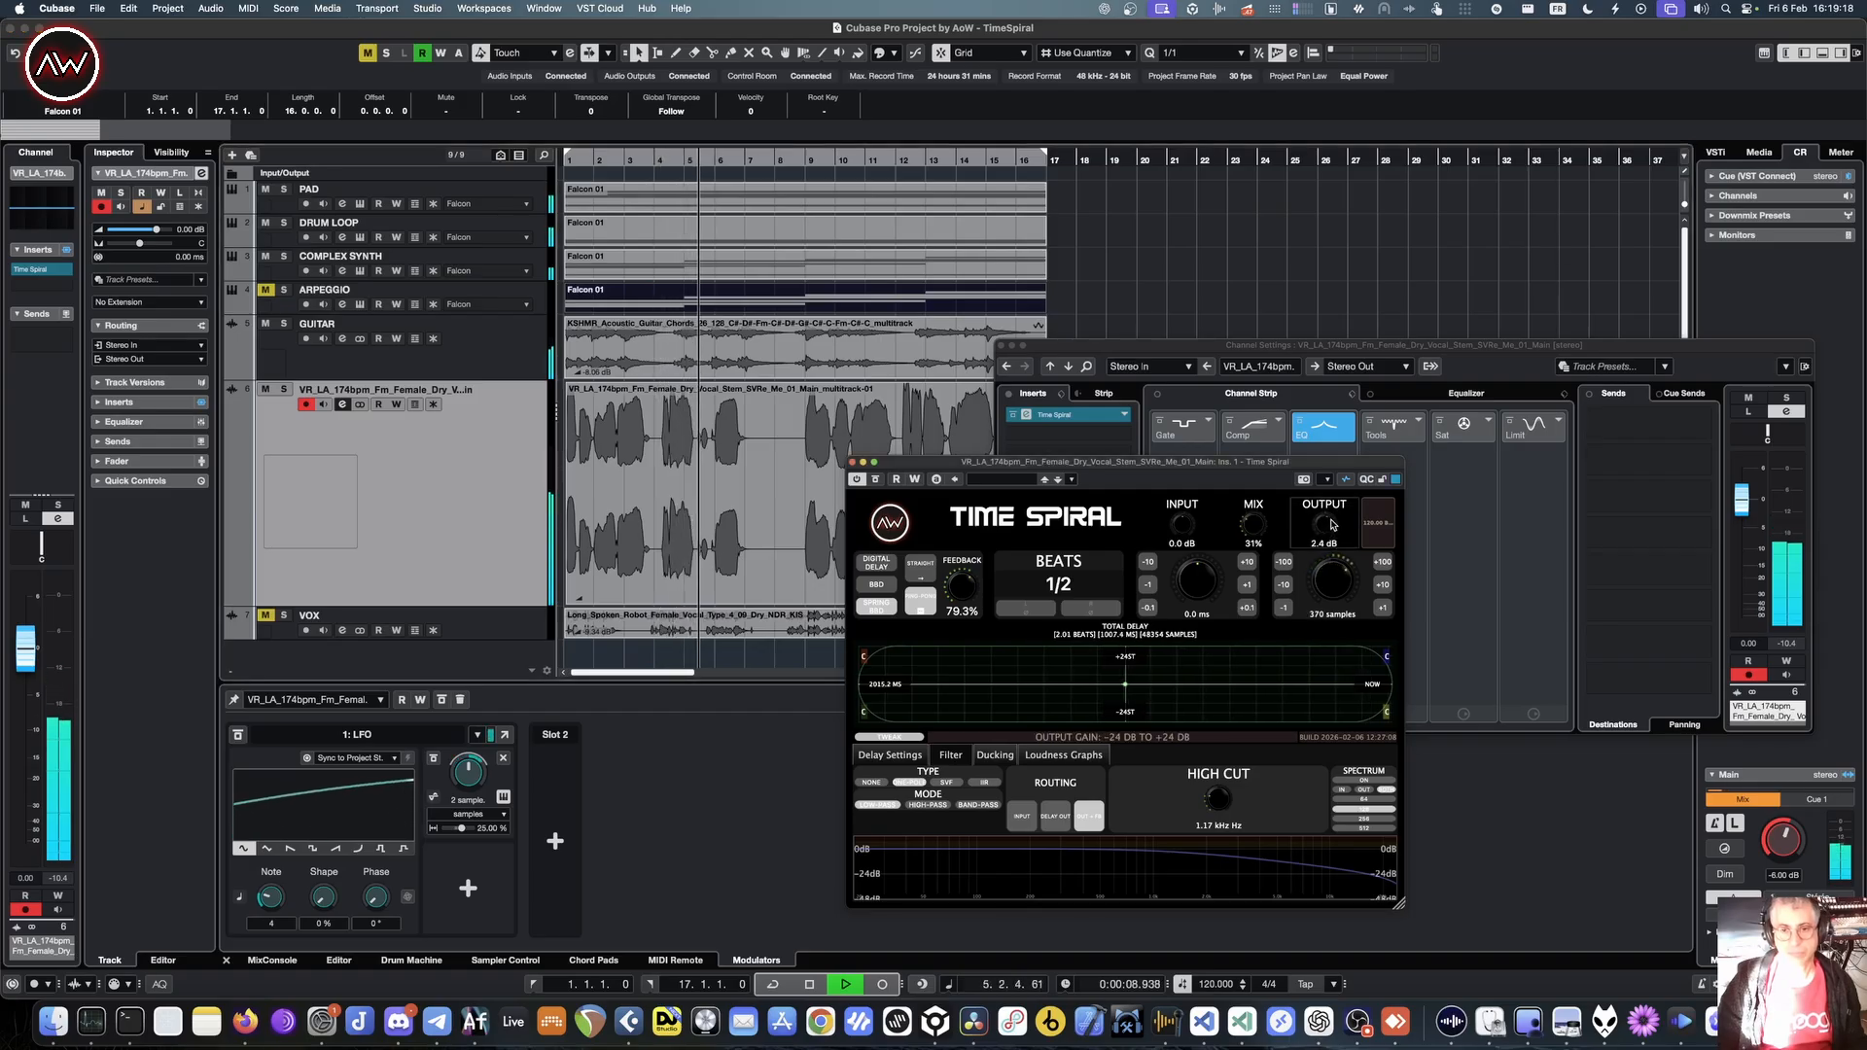
{"action": "left_click_drag", "start_coordinate": [1332, 525], "coordinate": [1334, 523]}
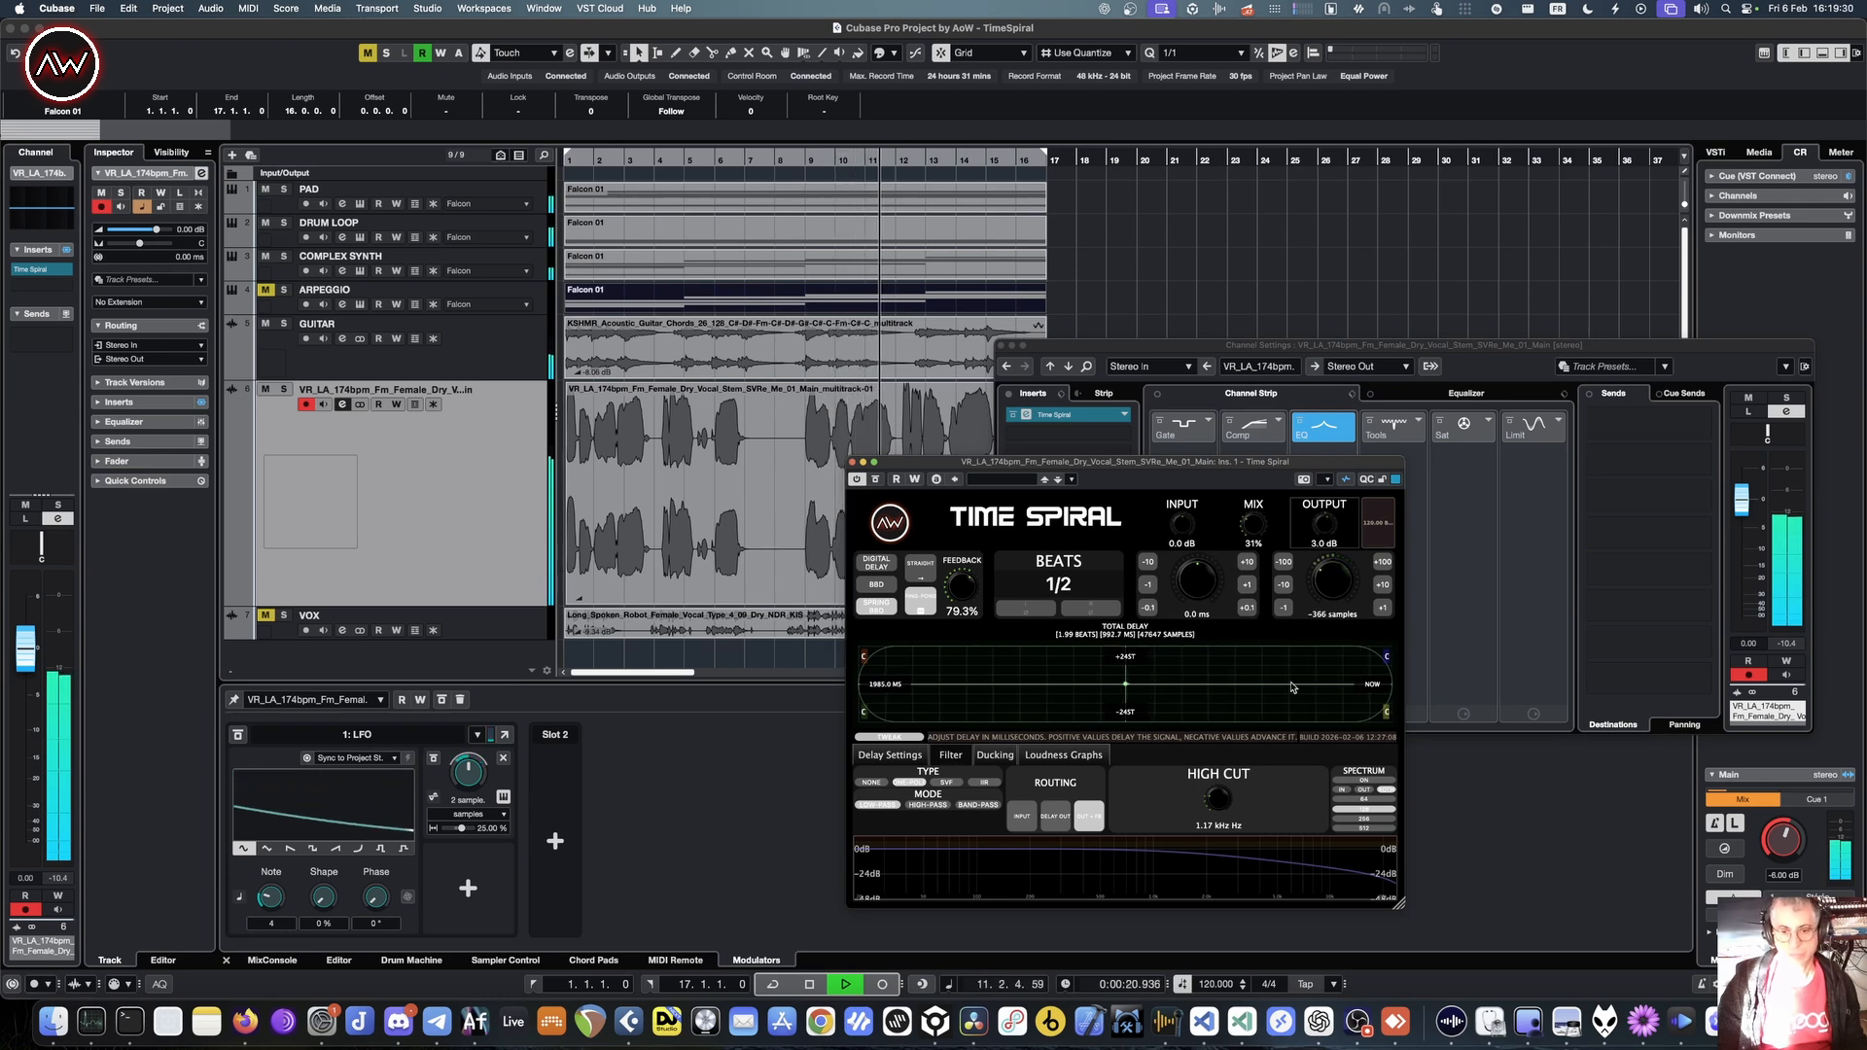
{"action": "left_click", "coordinate": [1375, 781]}
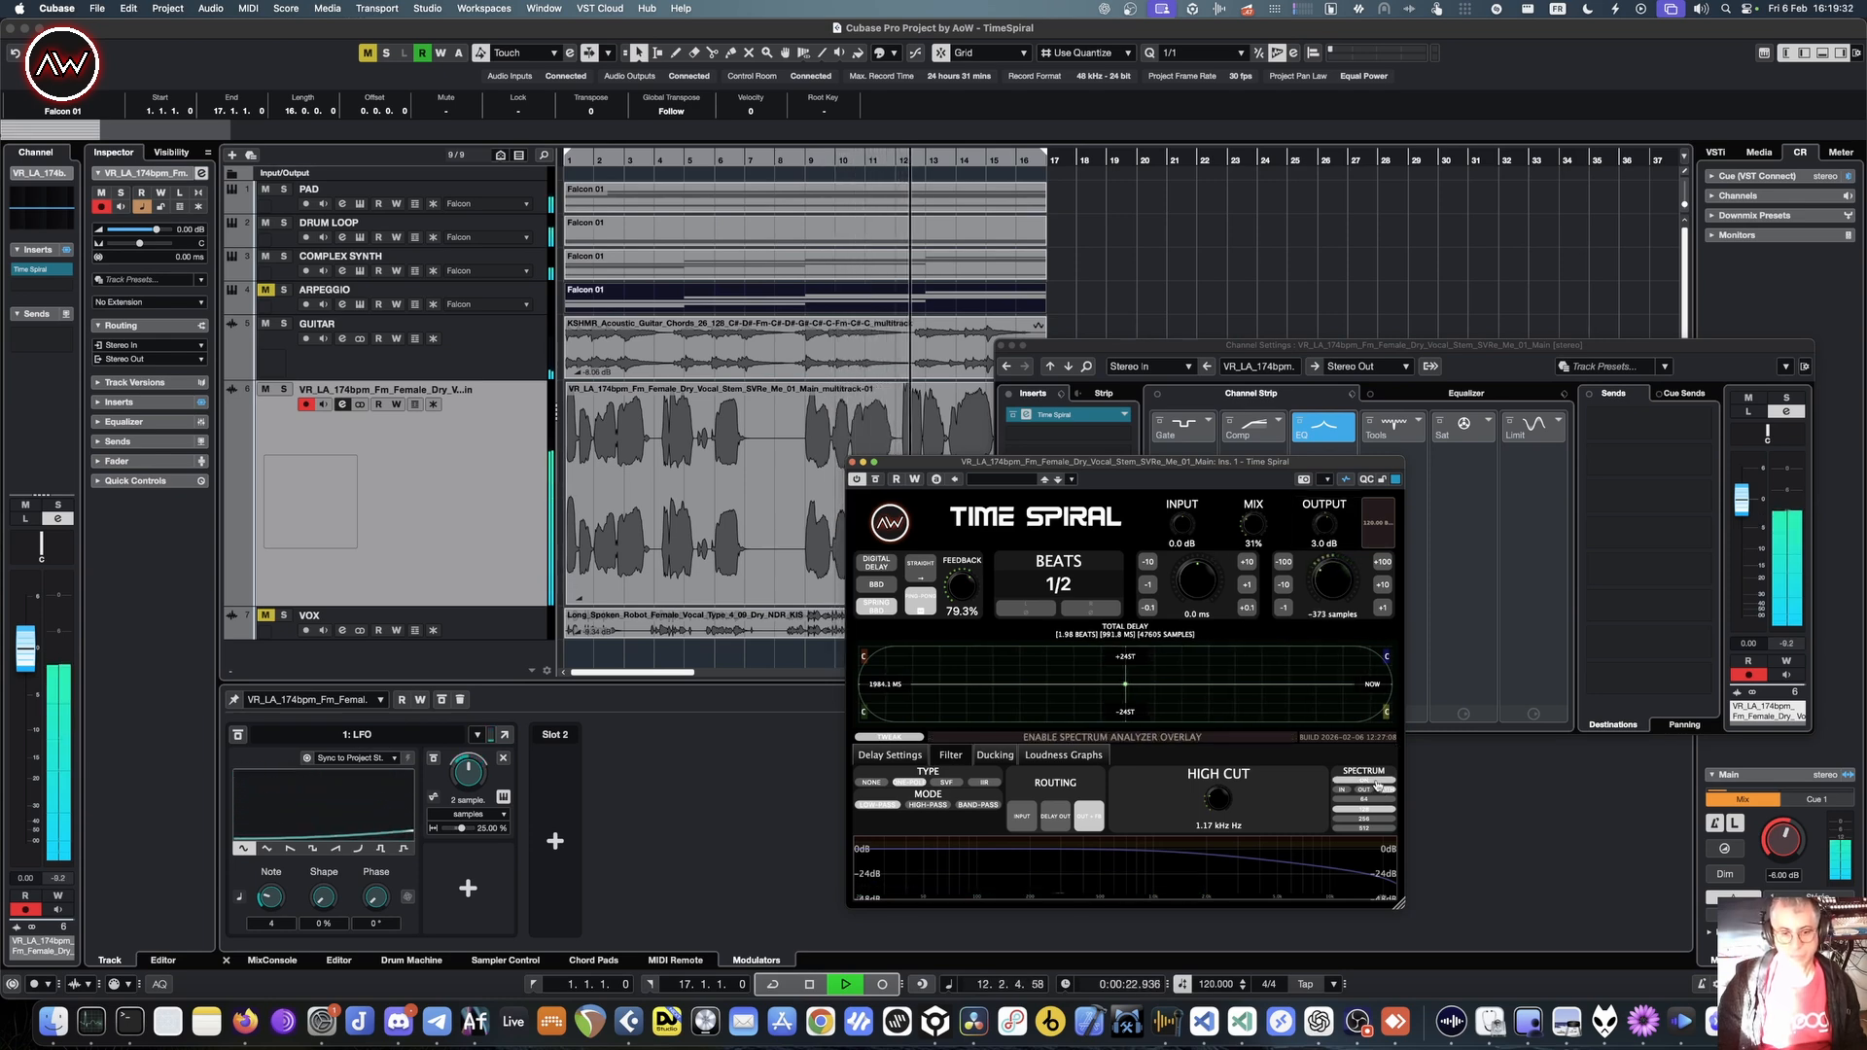